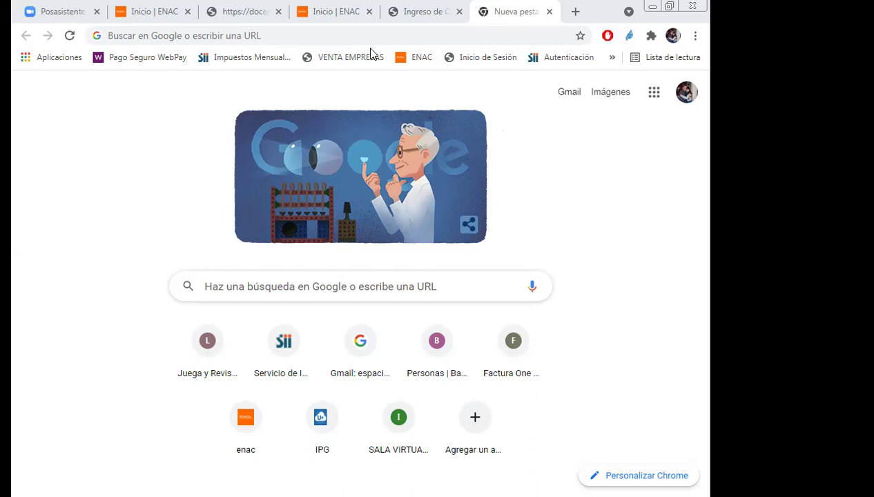
{"action": "left_click", "coordinate": [198, 36]}
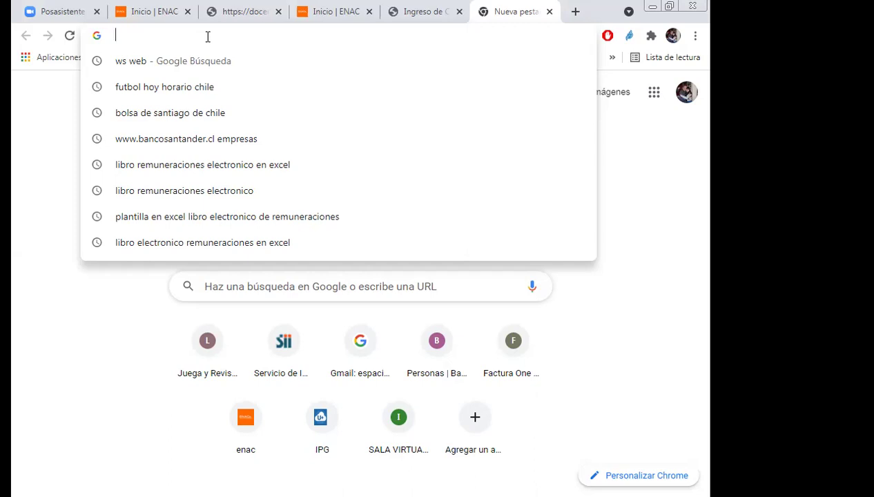
{"action": "type", "text": "www."}
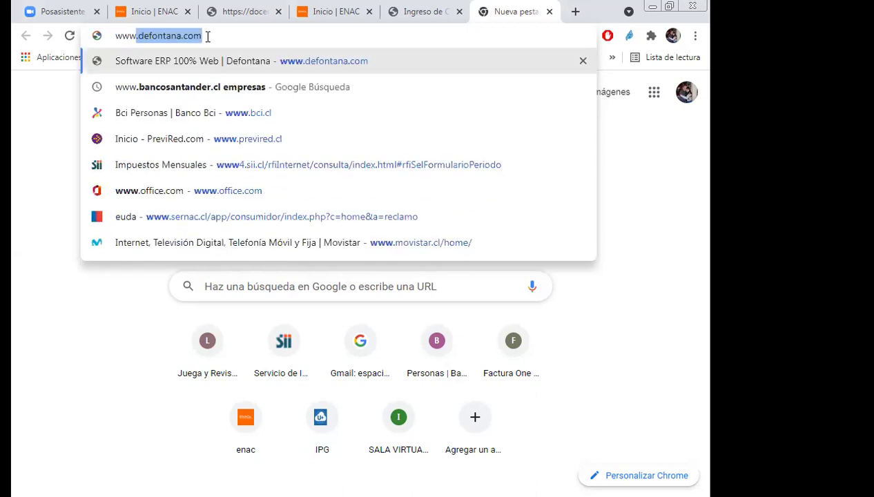
{"action": "type", "text": "defontana"}
{"action": "key", "text": "Return"}
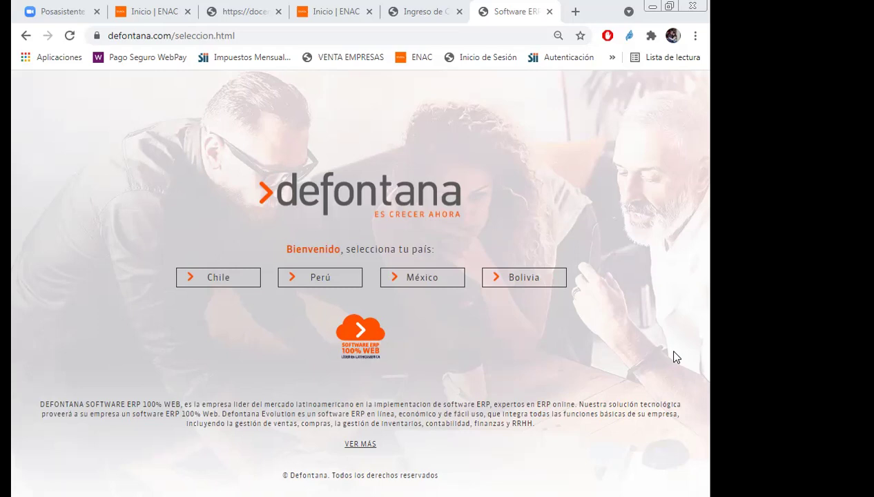
Choose Chile and show the legacy service login options under Inicio de Sesión.
{"action": "left_click", "coordinate": [230, 280]}
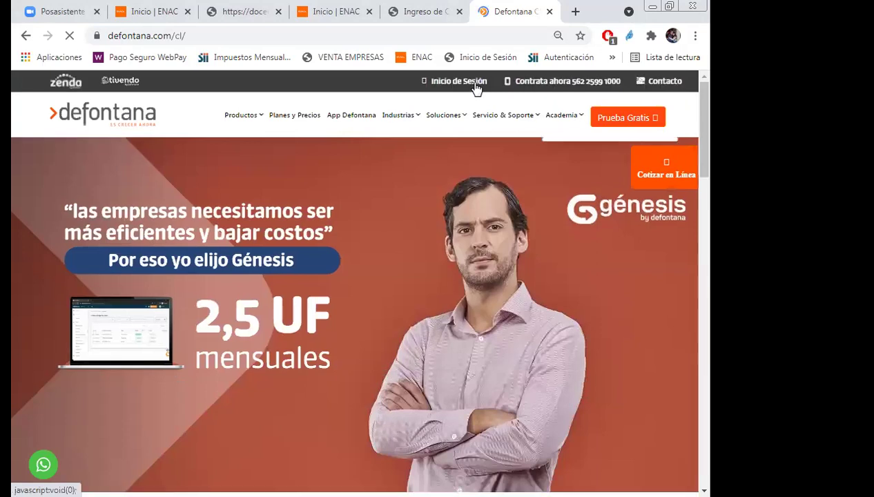
{"action": "left_click", "coordinate": [475, 86]}
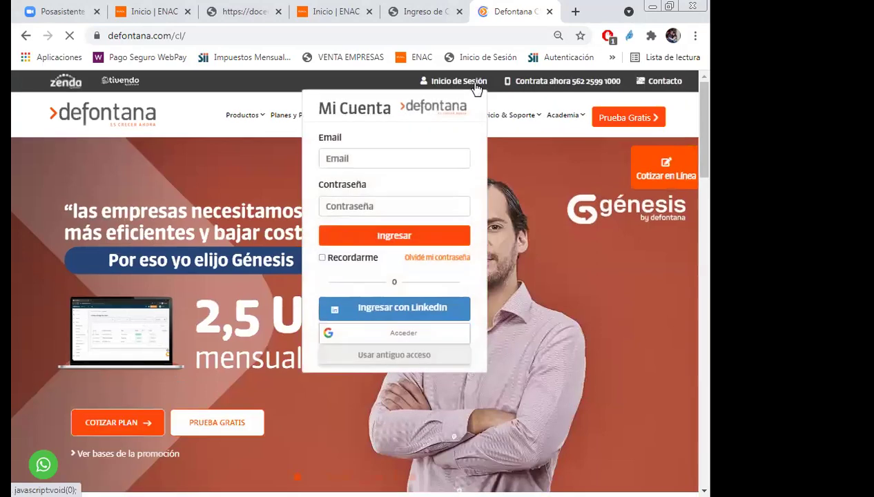
{"action": "left_click", "coordinate": [404, 357]}
Go to Servicio Dedicado and pick ENAC from the company list.
{"action": "scroll", "coordinate": [437, 314], "scroll_direction": "down", "scroll_amount": 4}
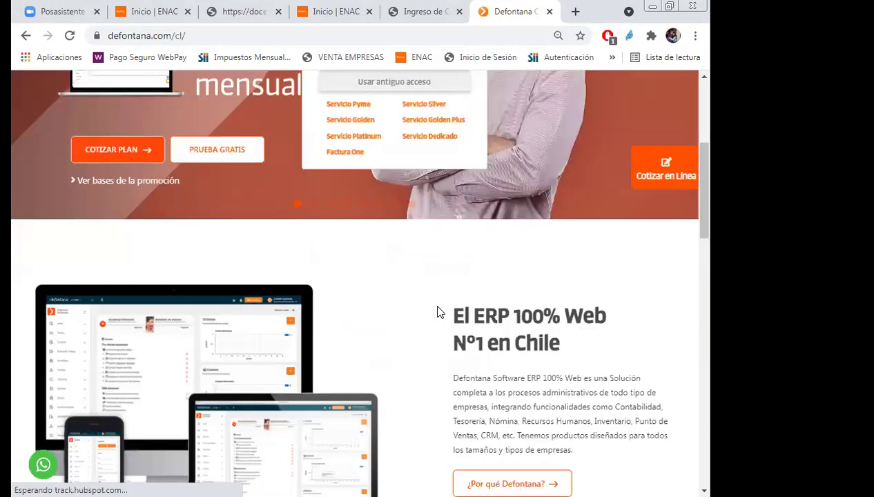
{"action": "scroll", "coordinate": [437, 276], "scroll_direction": "down", "scroll_amount": 1}
{"action": "scroll", "coordinate": [437, 209], "scroll_direction": "up", "scroll_amount": 1}
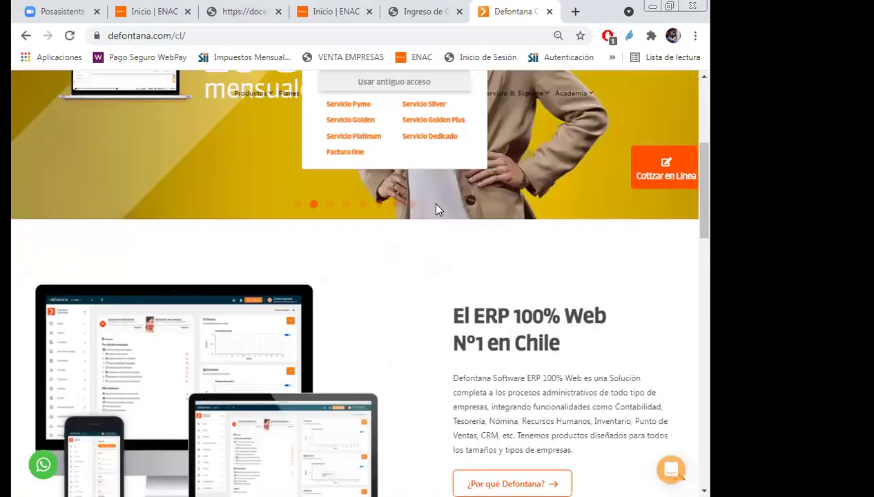
{"action": "left_click", "coordinate": [441, 138]}
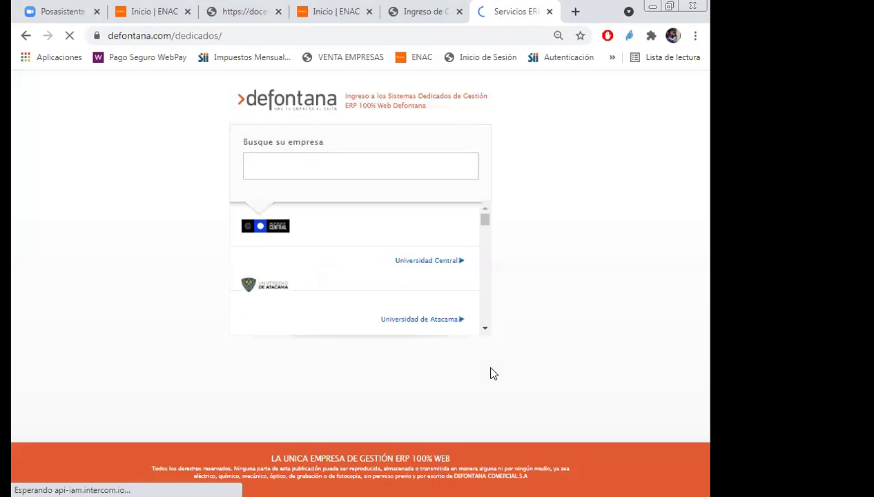
{"action": "left_click_drag", "start_coordinate": [485, 221], "coordinate": [488, 337]}
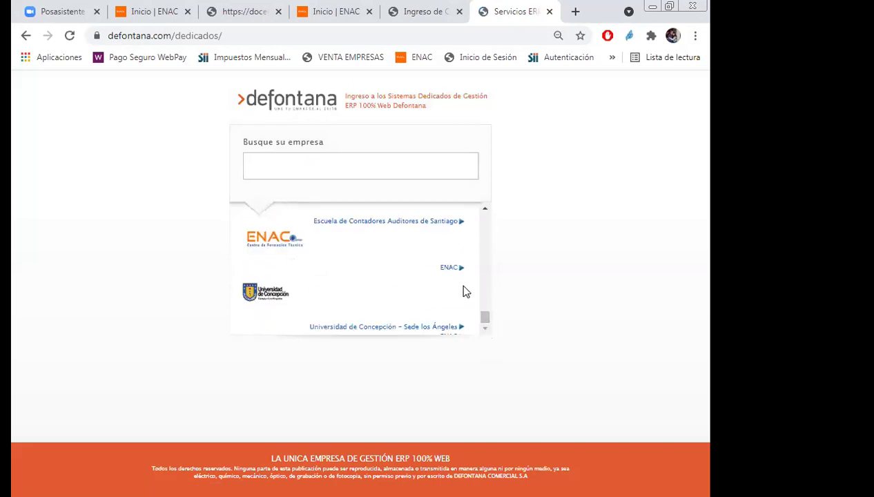
{"action": "left_click", "coordinate": [450, 270]}
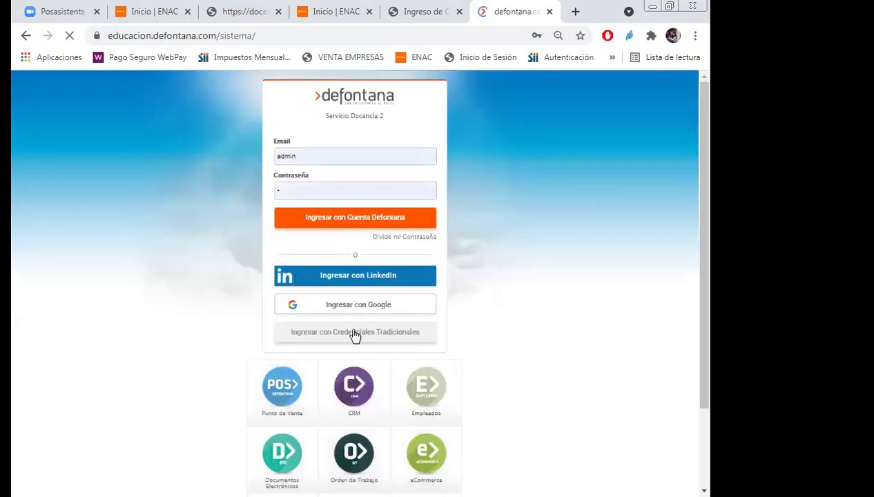
Sign in with traditional credentials using the saved client code, the student user and its password.
{"action": "left_click", "coordinate": [353, 334]}
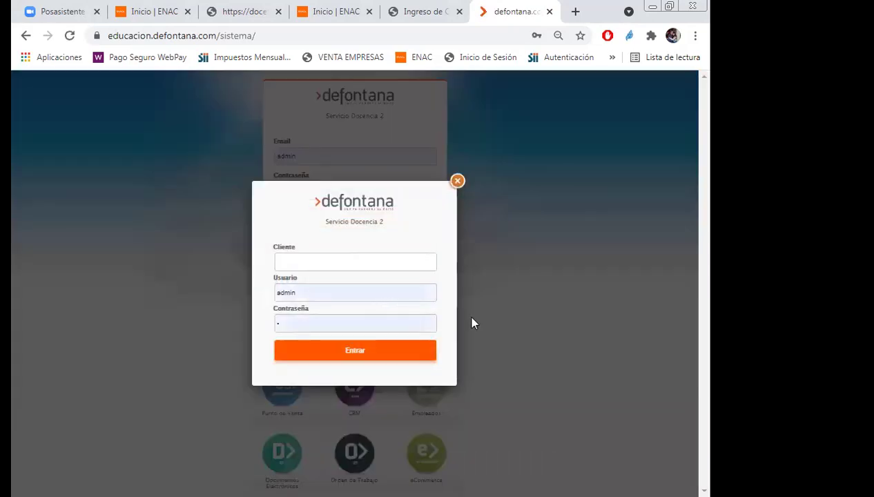
{"action": "left_click", "coordinate": [336, 262]}
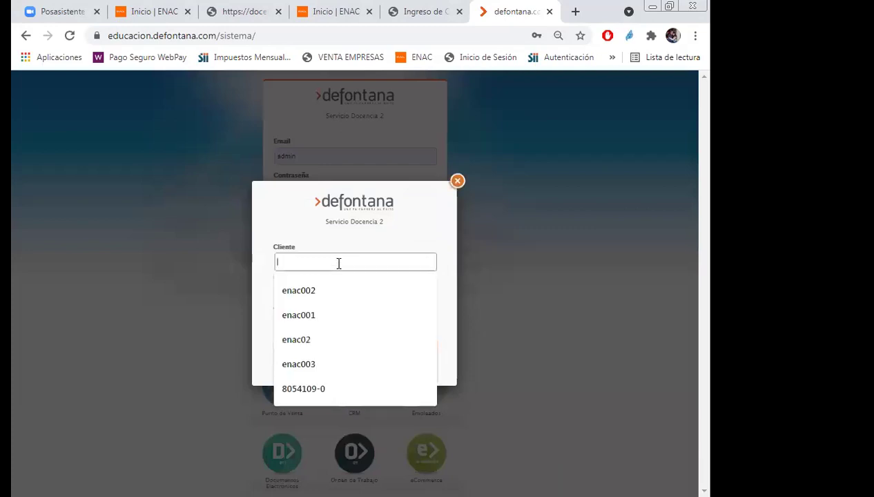
{"action": "left_click", "coordinate": [312, 290]}
{"action": "left_click", "coordinate": [312, 292]}
{"action": "key", "text": "BackSpace"}
{"action": "key", "text": "BackSpace"}
{"action": "key", "text": "BackSpace"}
{"action": "key", "text": "BackSpace"}
{"action": "key", "text": "BackSpace"}
{"action": "type", "text": "a"}
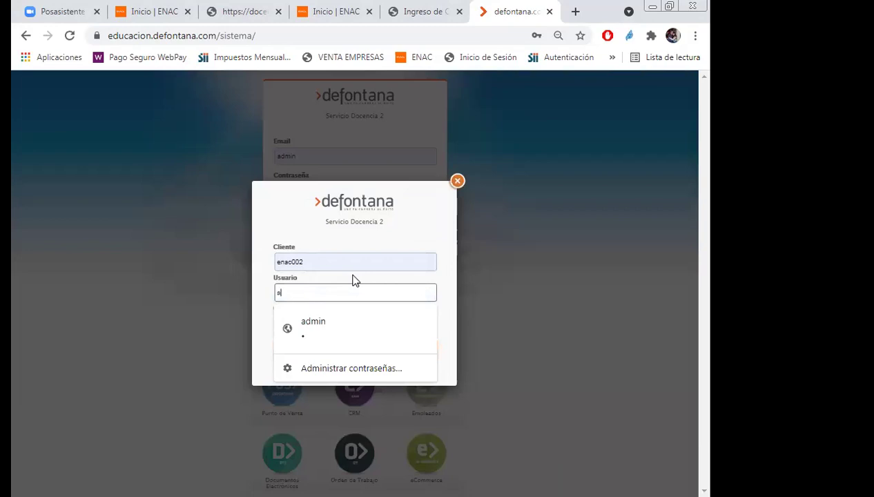
{"action": "type", "text": "lumno"}
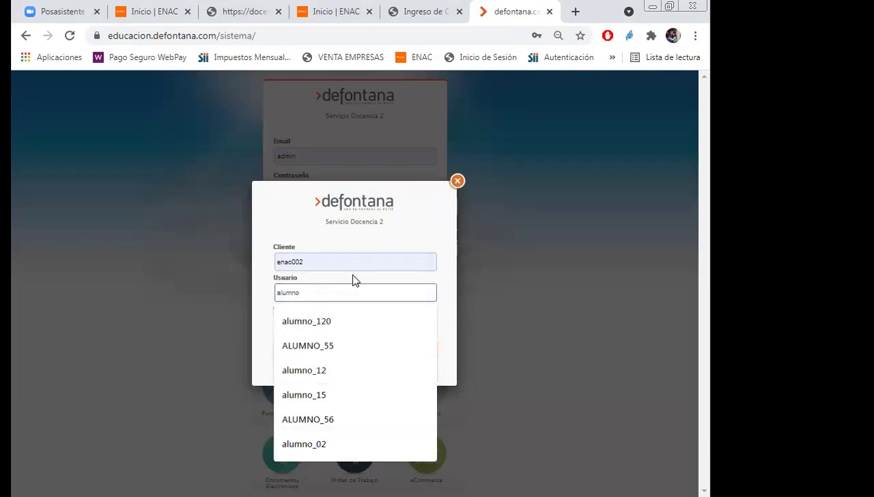
{"action": "left_click", "coordinate": [314, 321]}
{"action": "left_click", "coordinate": [323, 322]}
{"action": "type", "text": "123"}
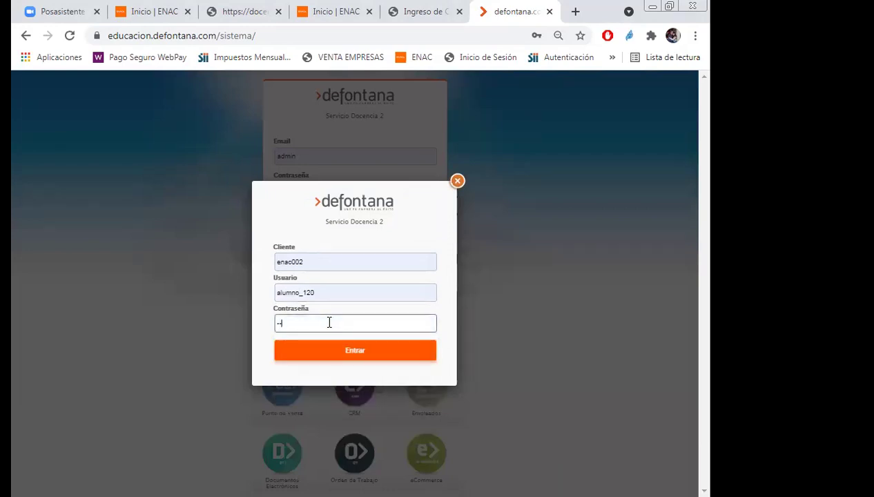
{"action": "left_click", "coordinate": [353, 350]}
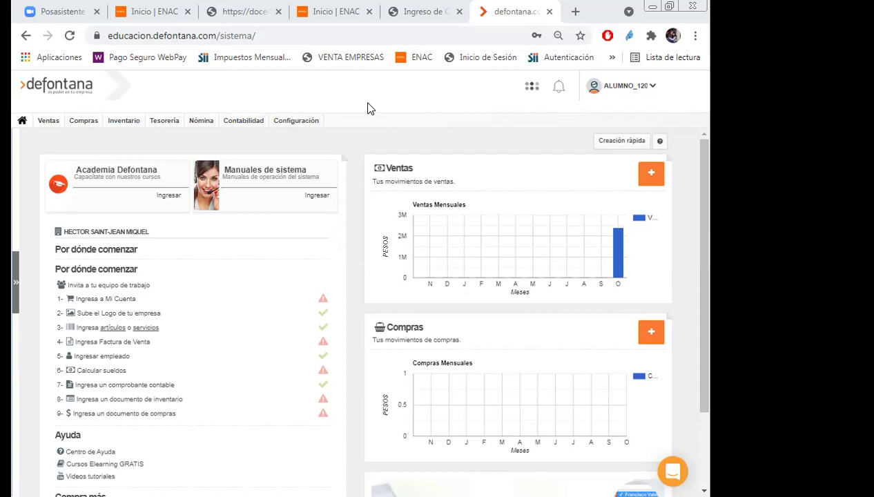
Open Configuración > Empresa, shorten the company name ending in capital 'M', and save it.
{"action": "left_click", "coordinate": [295, 123]}
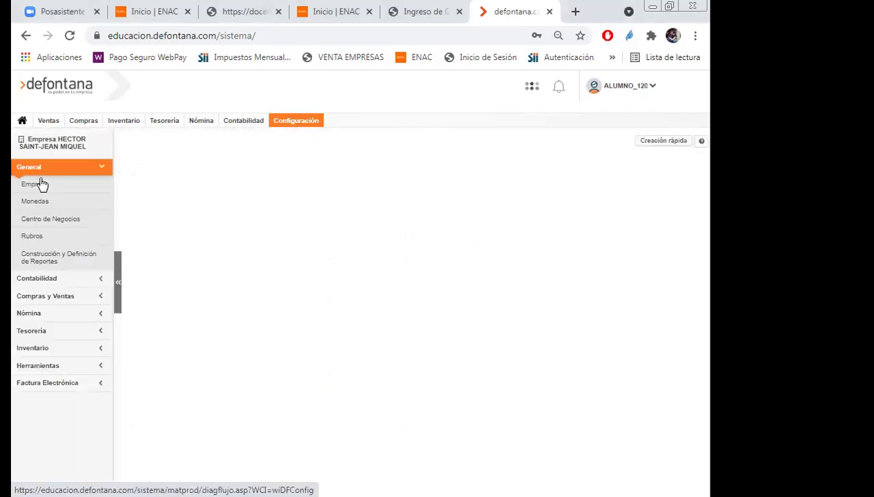
{"action": "left_click", "coordinate": [39, 187]}
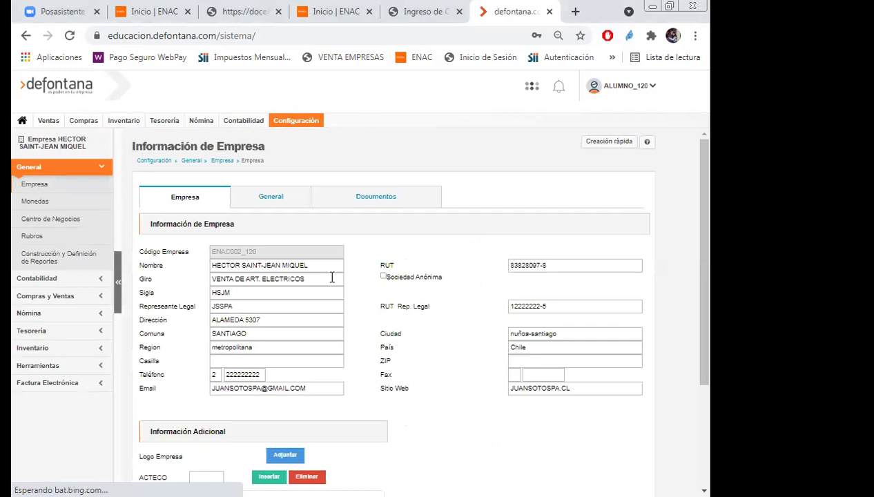
{"action": "left_click", "coordinate": [322, 270]}
{"action": "key", "text": "BackSpace"}
{"action": "key", "text": "BackSpace"}
{"action": "key", "text": "BackSpace"}
{"action": "key", "text": "BackSpace"}
{"action": "key", "text": "BackSpace"}
{"action": "key", "text": "BackSpace"}
{"action": "key", "text": "BackSpace"}
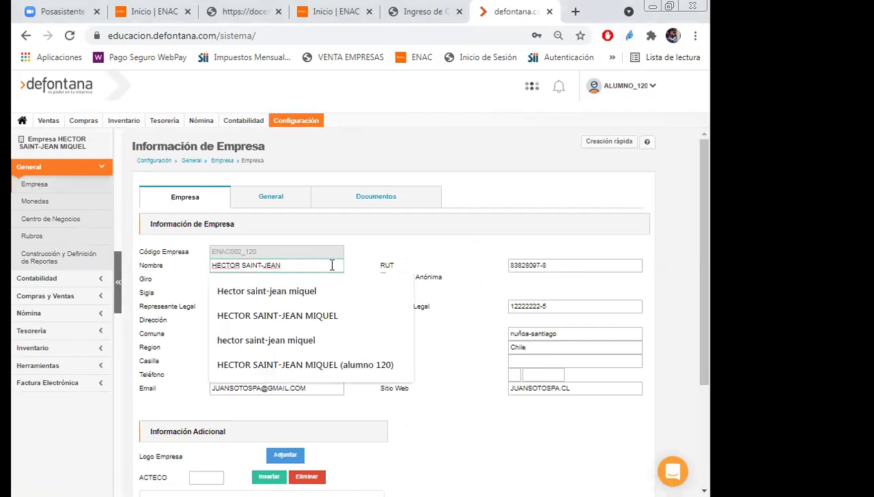
{"action": "type", "text": "m"}
{"action": "key", "text": "BackSpace"}
{"action": "type", "text": "M"}
{"action": "scroll", "coordinate": [709, 375], "scroll_direction": "down", "scroll_amount": 1}
{"action": "scroll", "coordinate": [708, 375], "scroll_direction": "down", "scroll_amount": 2}
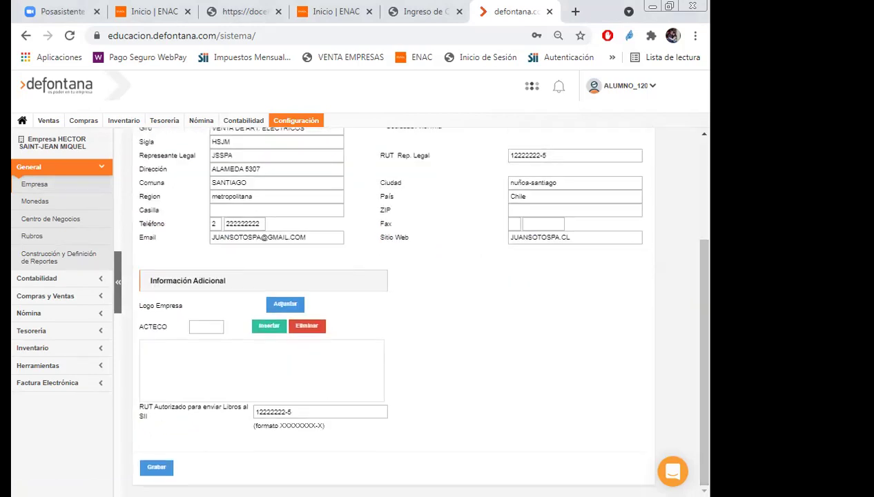
{"action": "key", "text": "Return"}
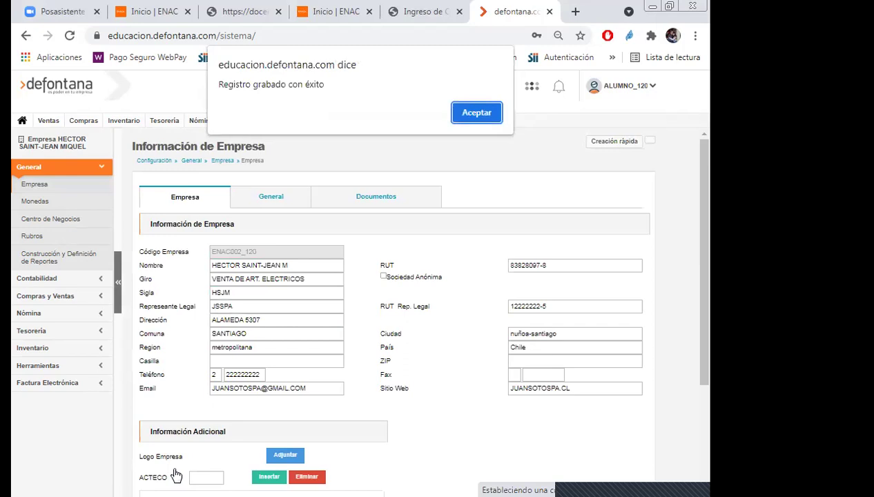
{"action": "left_click", "coordinate": [483, 116]}
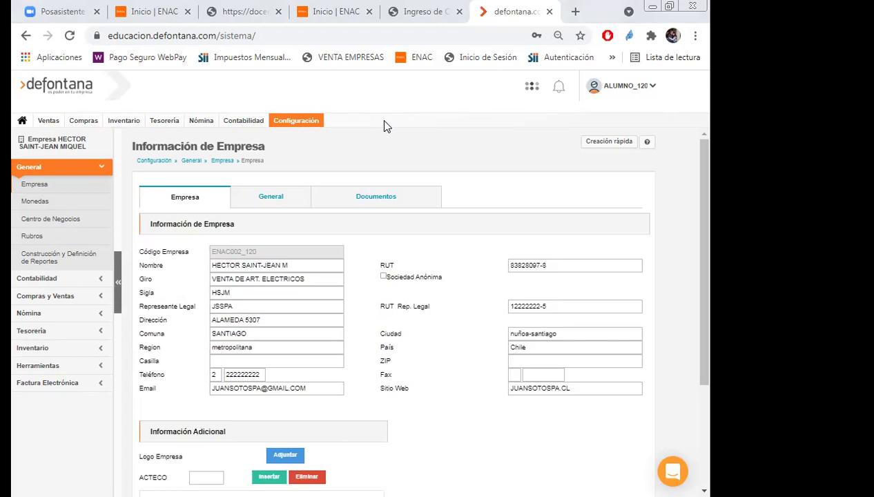
Open the Ventas module and expand Guía de Despacho and Clientes y Productos in the sidebar.
{"action": "left_click", "coordinate": [50, 125]}
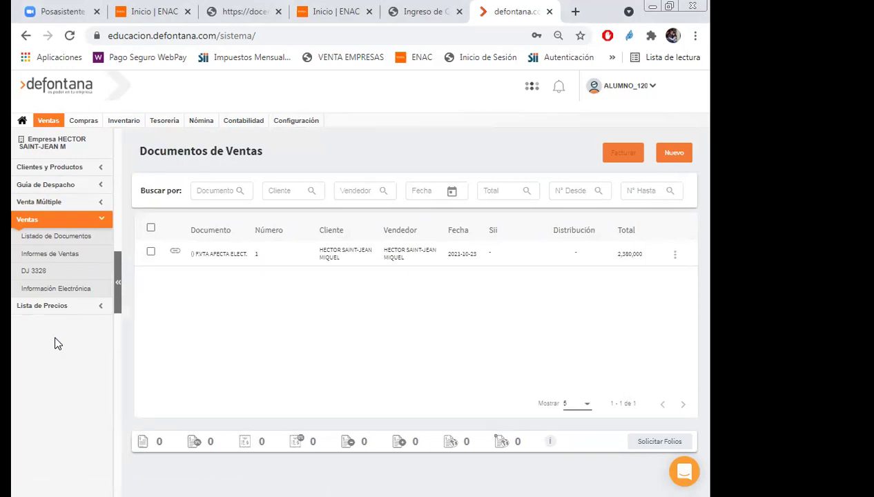
{"action": "left_click", "coordinate": [46, 123]}
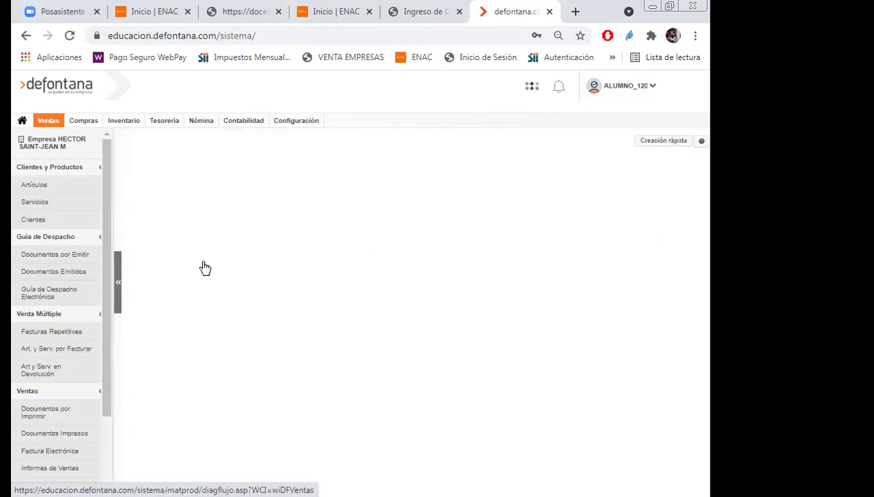
{"action": "left_click", "coordinate": [27, 187]}
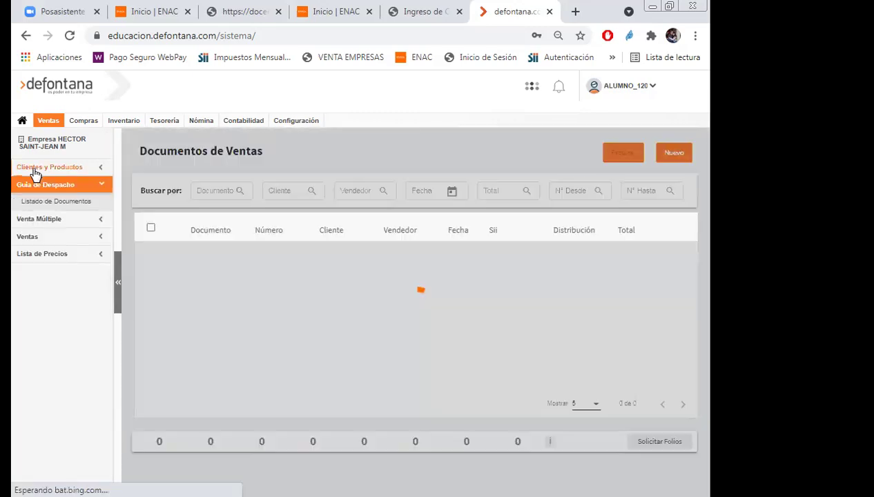
{"action": "left_click", "coordinate": [34, 168]}
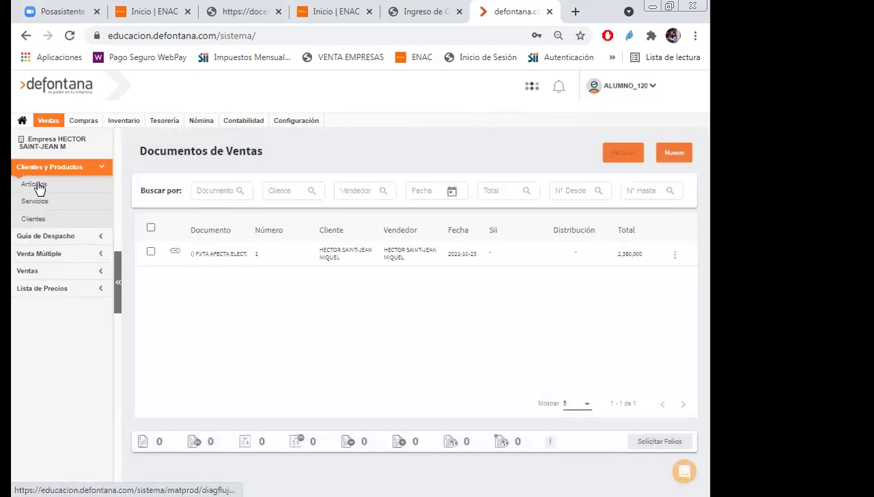
Search the article master to list all eight articles, then start a new article.
{"action": "left_click", "coordinate": [38, 186]}
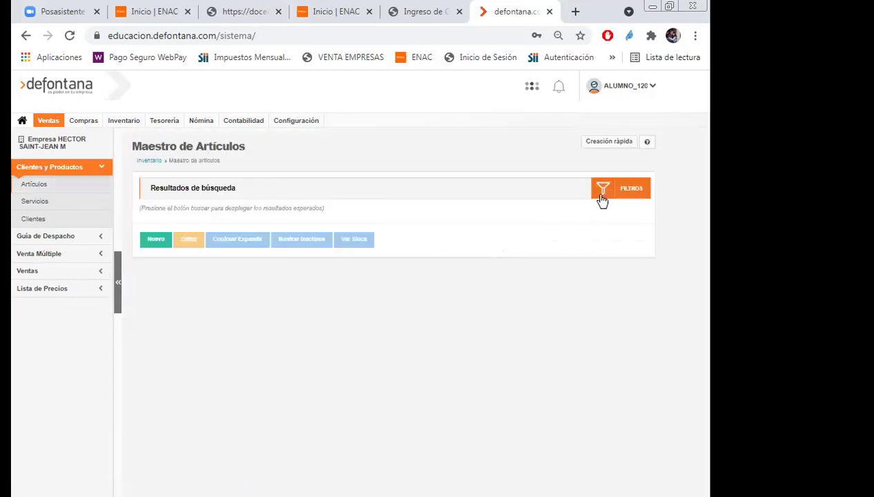
{"action": "left_click", "coordinate": [602, 196]}
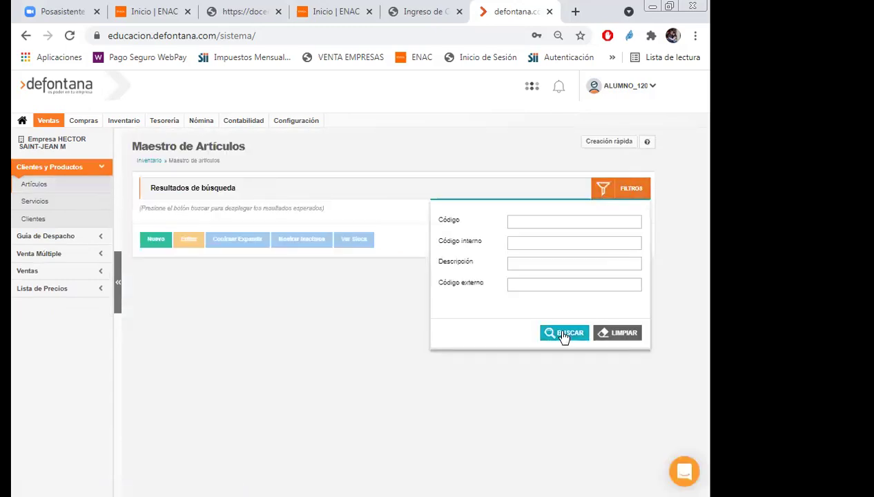
{"action": "left_click", "coordinate": [563, 334]}
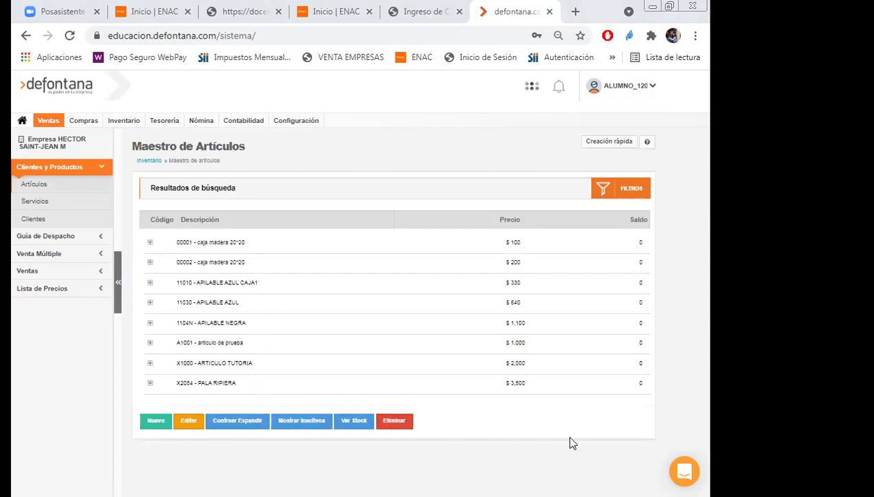
{"action": "left_click", "coordinate": [159, 428]}
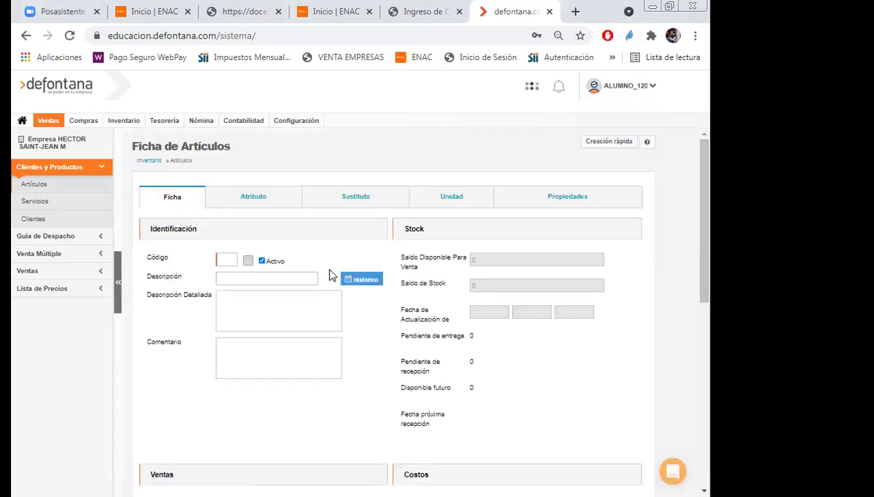
Enter article code A1000 with description and detailed description 'Articulo Repaso'.
{"action": "type", "text": "A1"}
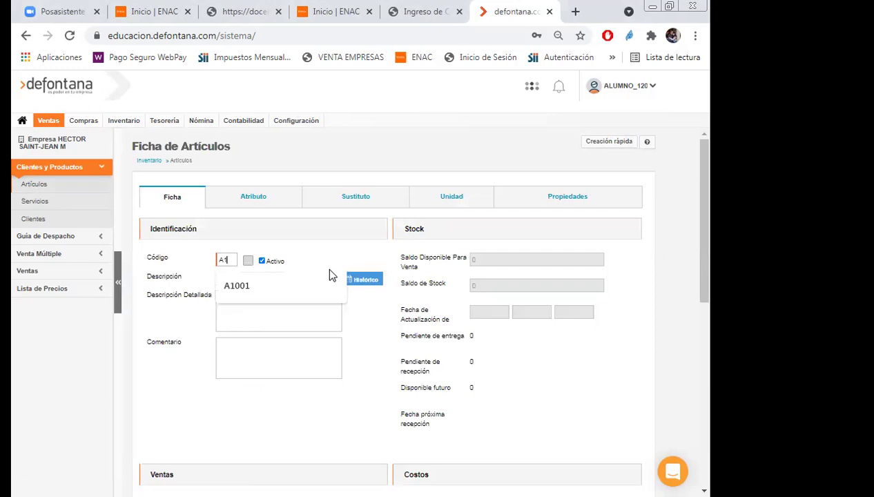
{"action": "type", "text": "000"}
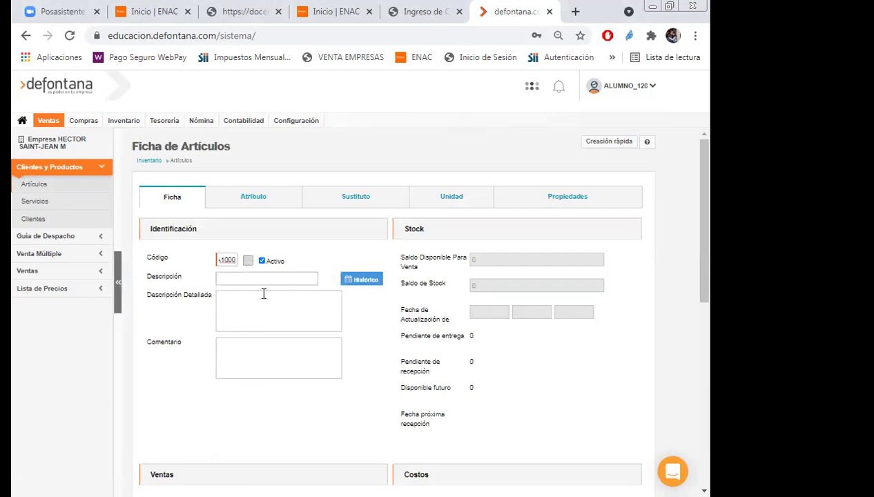
{"action": "left_click", "coordinate": [263, 282]}
{"action": "type", "text": "Artic"}
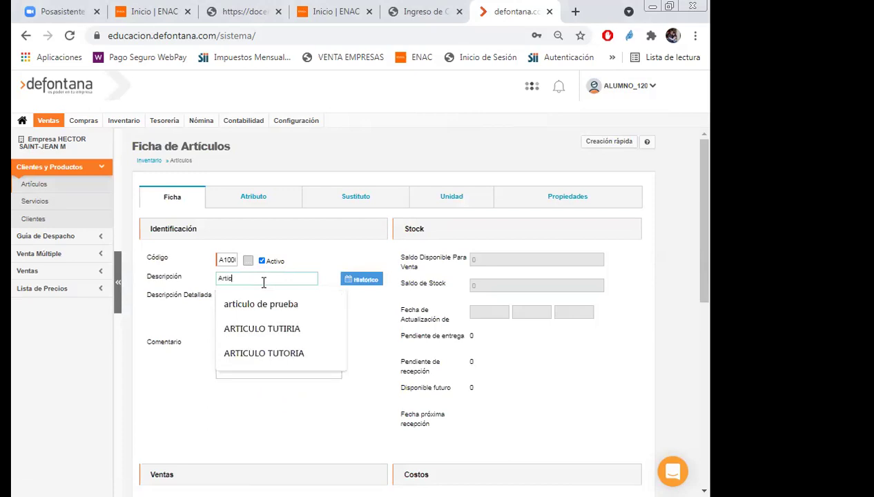
{"action": "type", "text": "ulo Repas"}
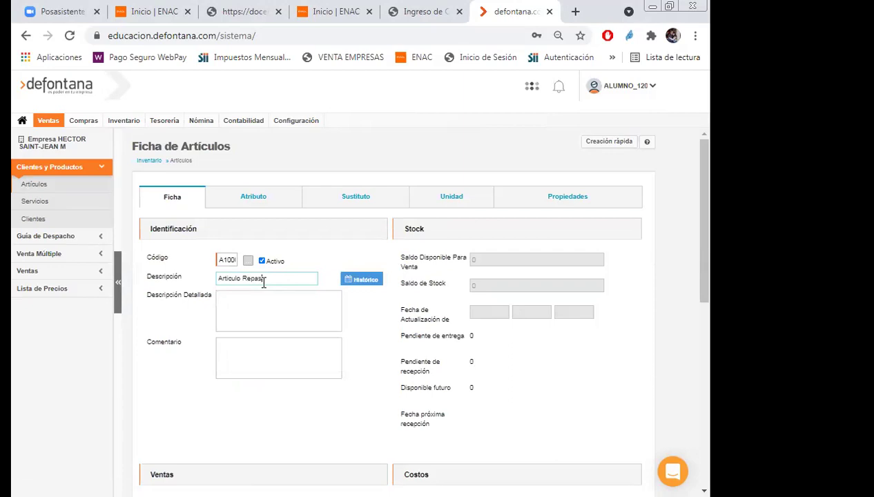
{"action": "type", "text": "o"}
{"action": "left_click", "coordinate": [268, 299]}
{"action": "type", "text": "Articulo Repaso"}
Set the sale price to 650 and save the article, dismissing the confirmation.
{"action": "scroll", "coordinate": [268, 304], "scroll_direction": "down", "scroll_amount": 4}
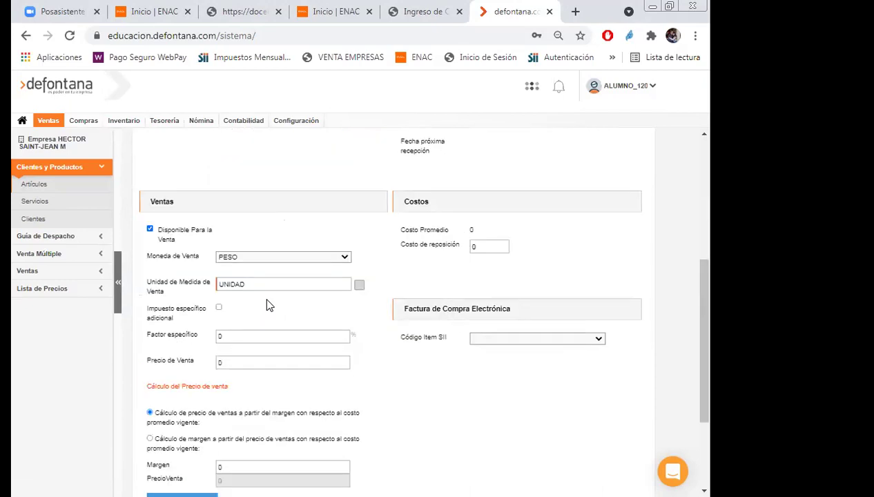
{"action": "left_click", "coordinate": [235, 363]}
{"action": "type", "text": "6500"}
{"action": "key", "text": "BackSpace"}
{"action": "left_click", "coordinate": [436, 100]}
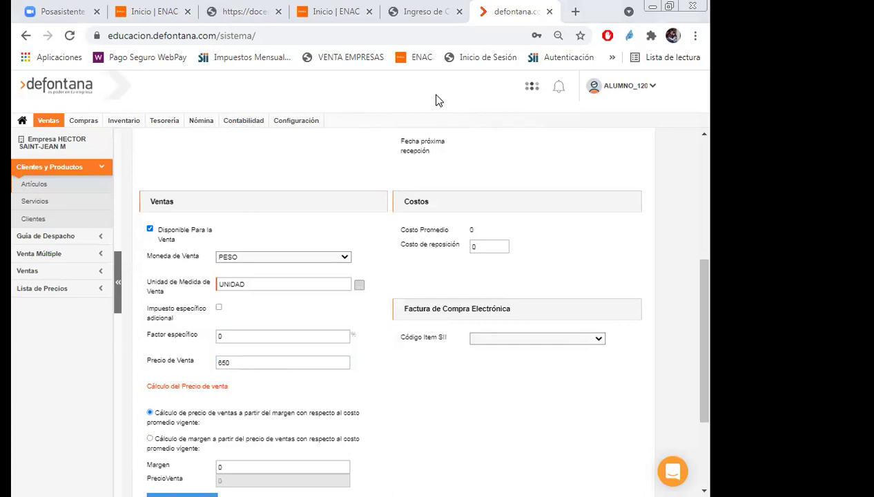
{"action": "scroll", "coordinate": [442, 375], "scroll_direction": "down", "scroll_amount": 2}
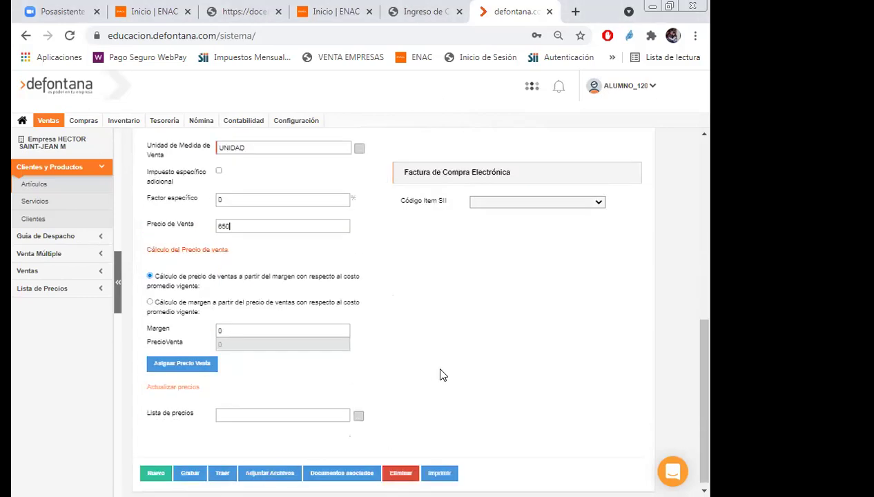
{"action": "left_click", "coordinate": [204, 466]}
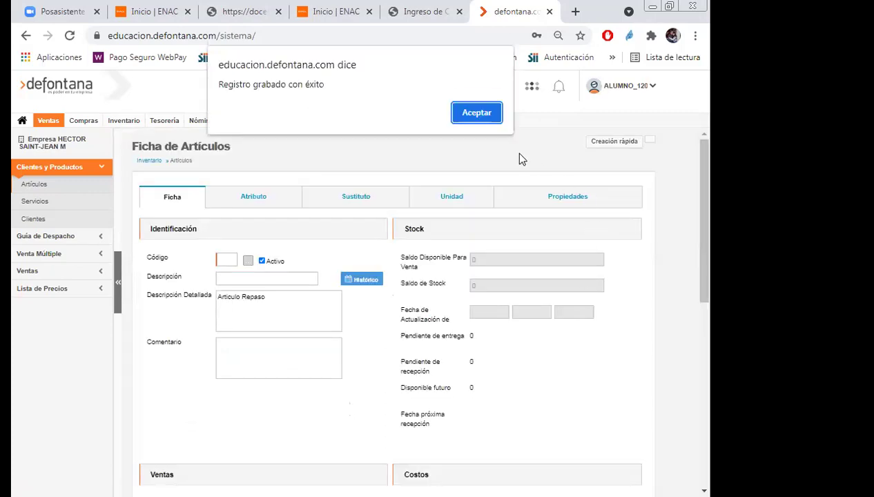
{"action": "left_click", "coordinate": [485, 120]}
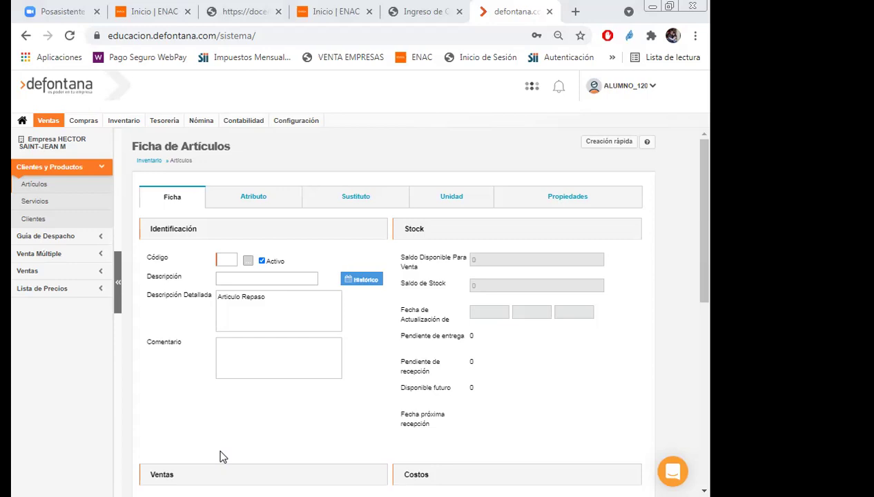
Go to the Configuración section.
{"action": "left_click", "coordinate": [295, 121]}
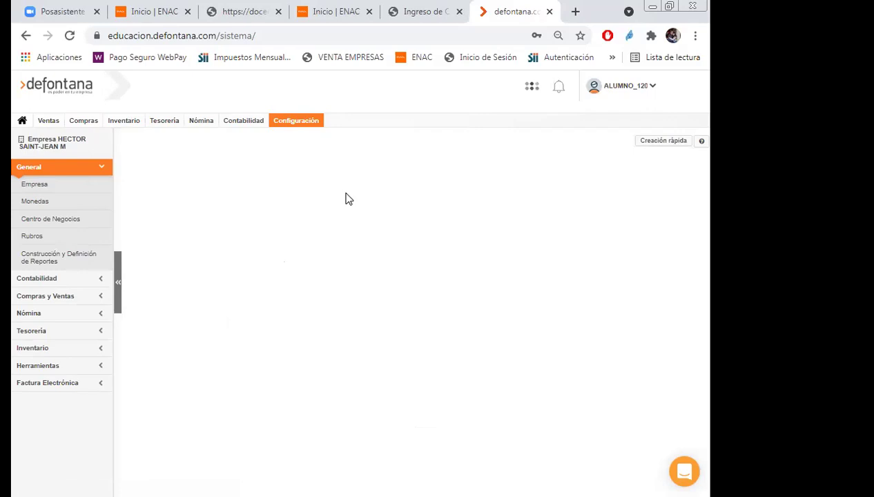
Open the sales client list, view a blank new-client form, and return to the list.
{"action": "left_click", "coordinate": [49, 123]}
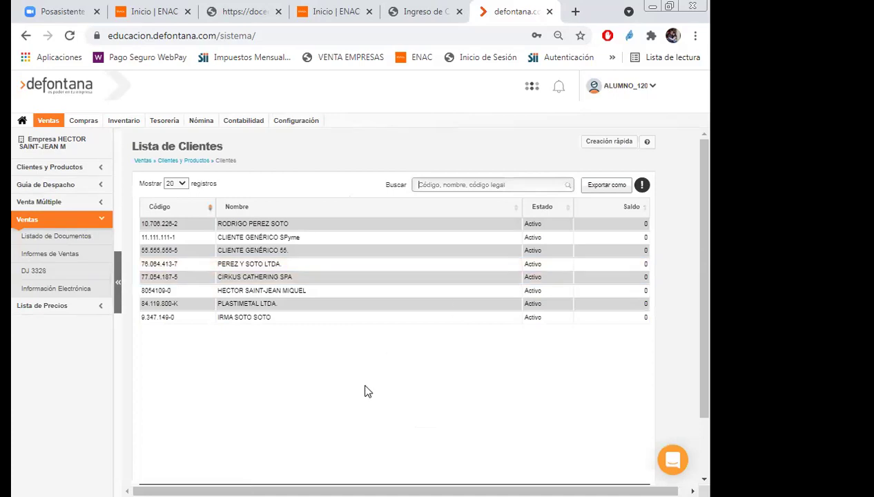
{"action": "scroll", "coordinate": [471, 338], "scroll_direction": "down", "scroll_amount": 2}
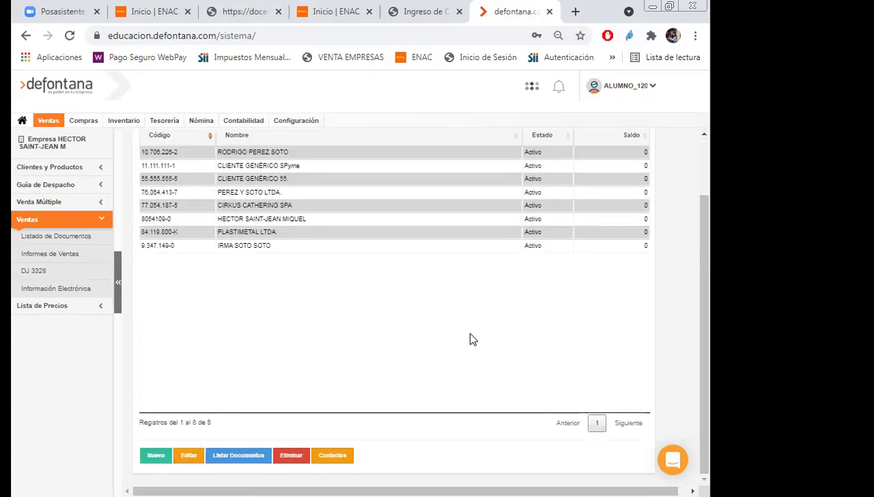
{"action": "left_click", "coordinate": [156, 458]}
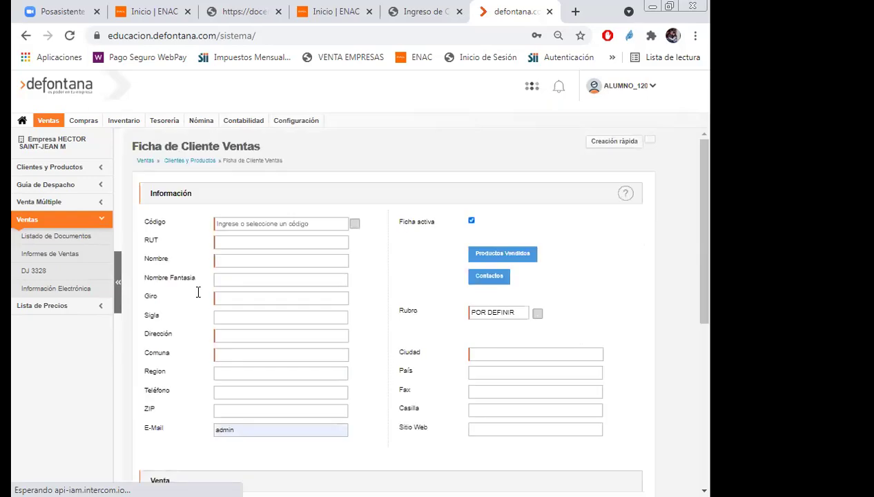
{"action": "scroll", "coordinate": [331, 298], "scroll_direction": "down", "scroll_amount": 5}
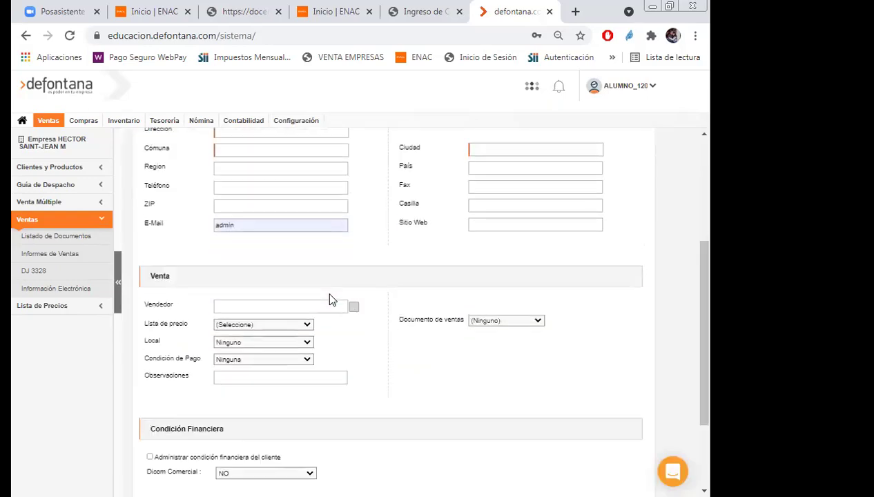
{"action": "scroll", "coordinate": [412, 385], "scroll_direction": "up", "scroll_amount": 5}
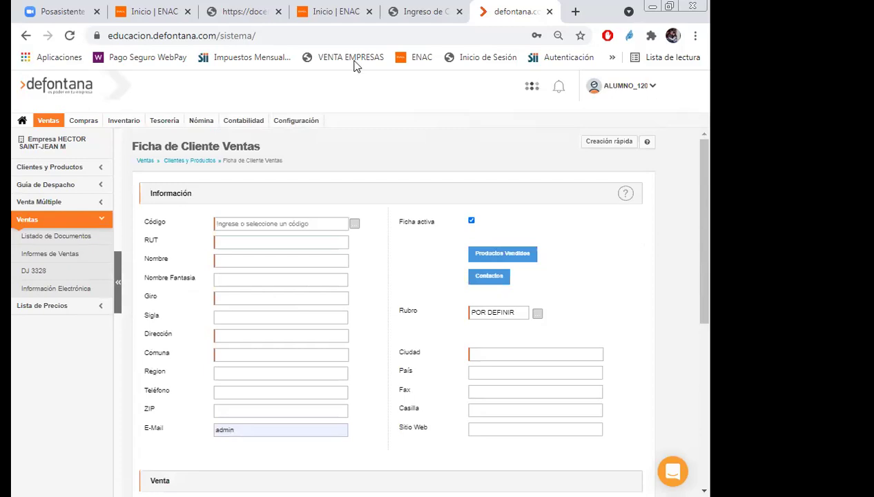
{"action": "left_click", "coordinate": [25, 36]}
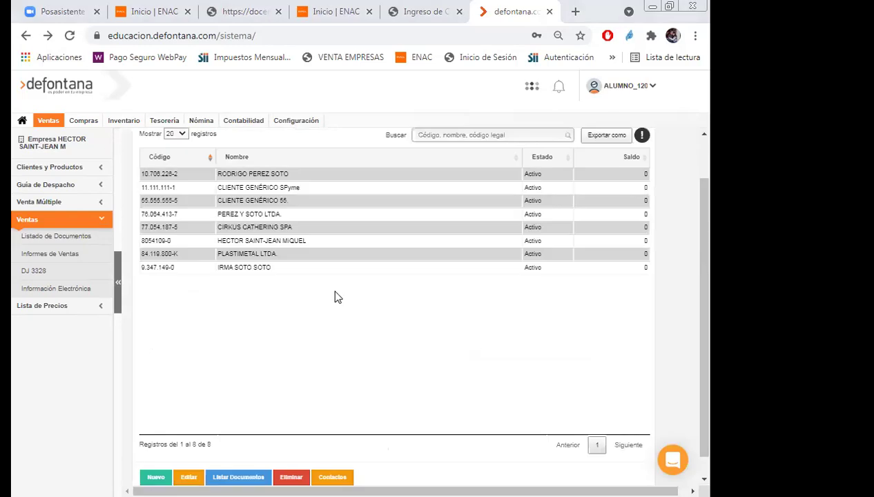
Export the client list as a PDF file.
{"action": "left_click", "coordinate": [276, 201]}
{"action": "left_click", "coordinate": [182, 204]}
{"action": "left_click", "coordinate": [599, 136]}
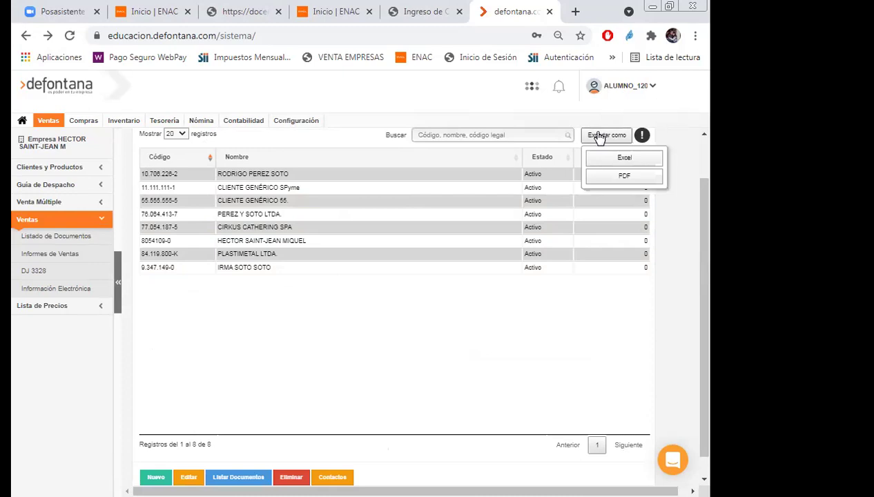
{"action": "left_click", "coordinate": [624, 178]}
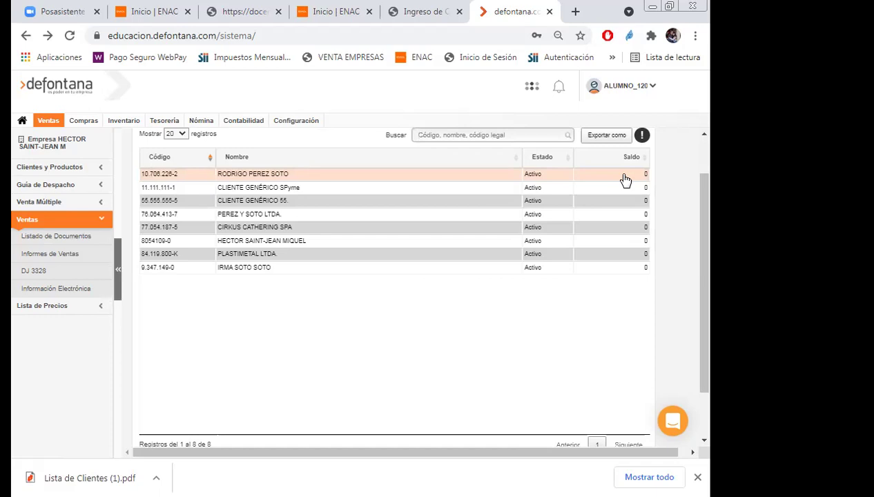
Close the reopened export menu without exporting and switch to the purchases section.
{"action": "left_click", "coordinate": [603, 140]}
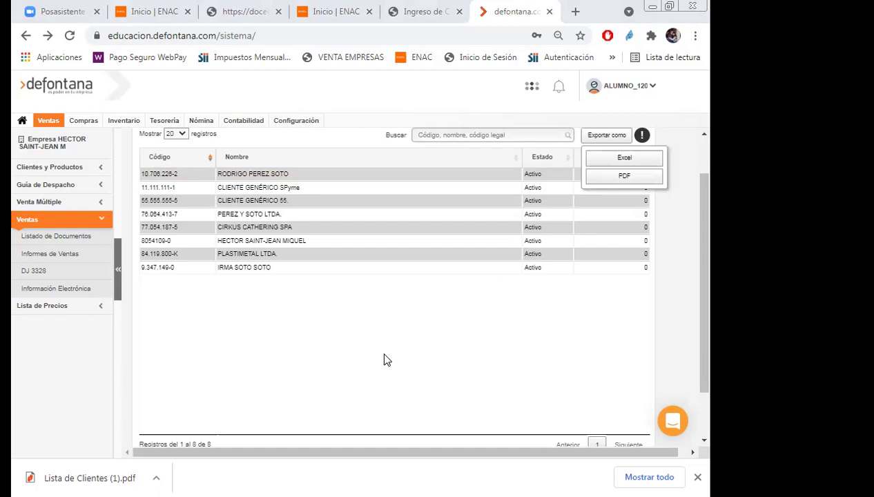
{"action": "left_click", "coordinate": [573, 348]}
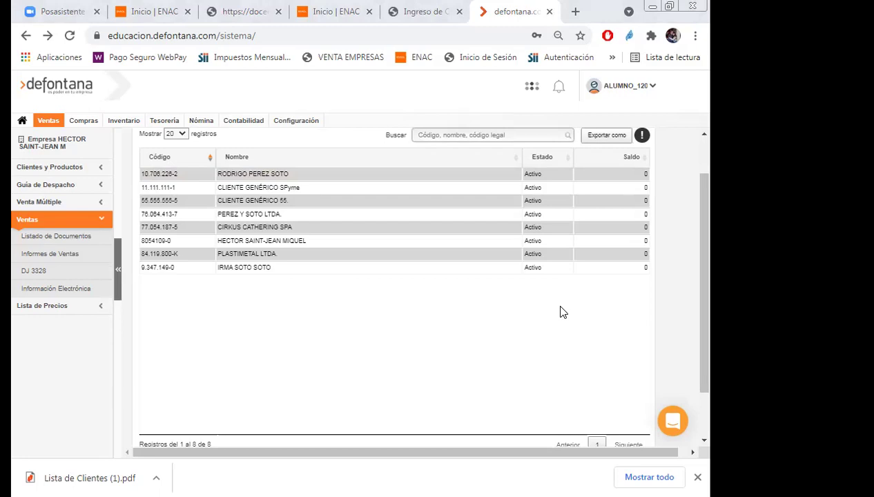
{"action": "left_click", "coordinate": [84, 125]}
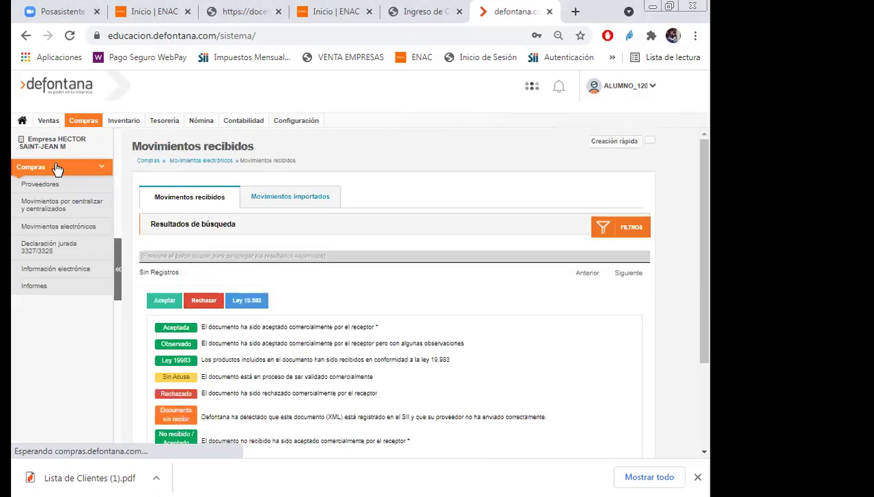
Open the Compras > Proveedores supplier list and browse the registered suppliers.
{"action": "left_click", "coordinate": [40, 185]}
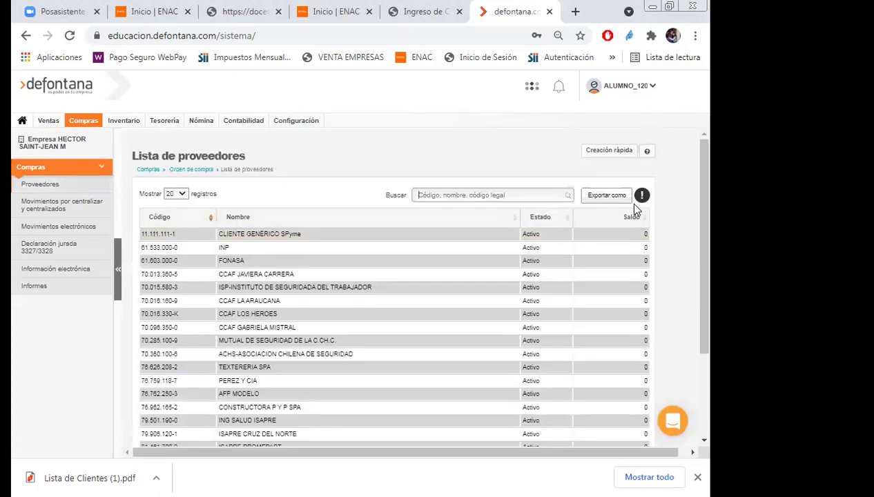
{"action": "scroll", "coordinate": [634, 208], "scroll_direction": "down", "scroll_amount": 2}
{"action": "scroll", "coordinate": [636, 209], "scroll_direction": "up", "scroll_amount": 1}
{"action": "scroll", "coordinate": [634, 207], "scroll_direction": "down", "scroll_amount": 2}
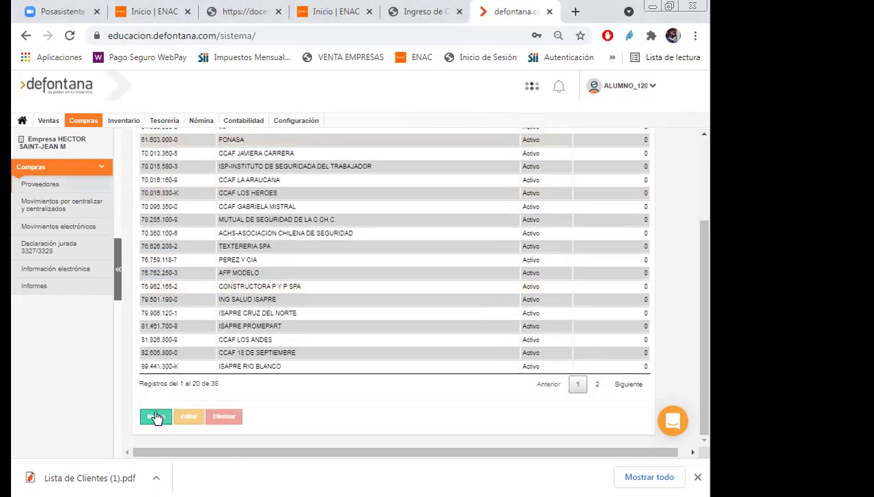
Start a new supplier record, then go back to the supplier list and show its export formats.
{"action": "left_click", "coordinate": [156, 416]}
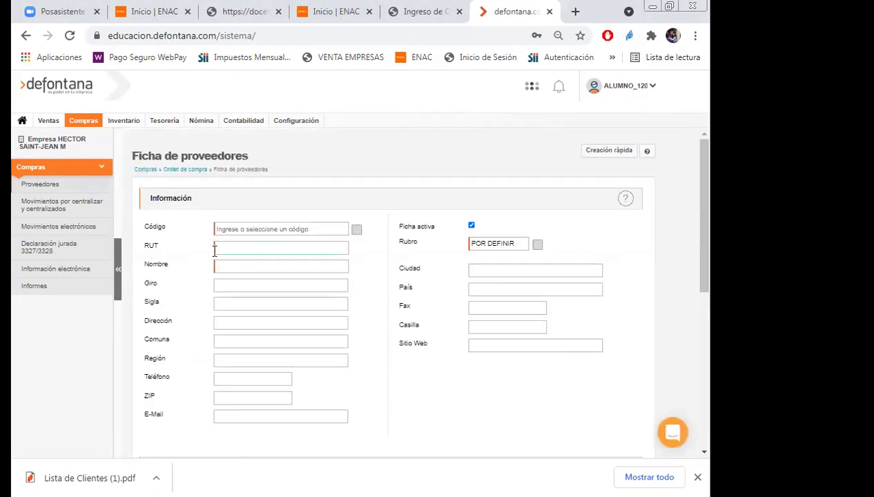
{"action": "left_click", "coordinate": [215, 268]}
{"action": "left_click", "coordinate": [35, 188]}
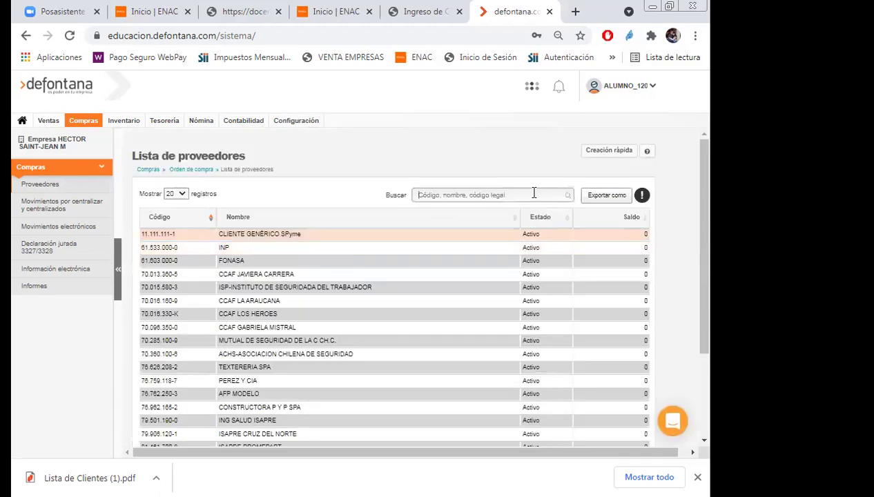
{"action": "left_click", "coordinate": [607, 196]}
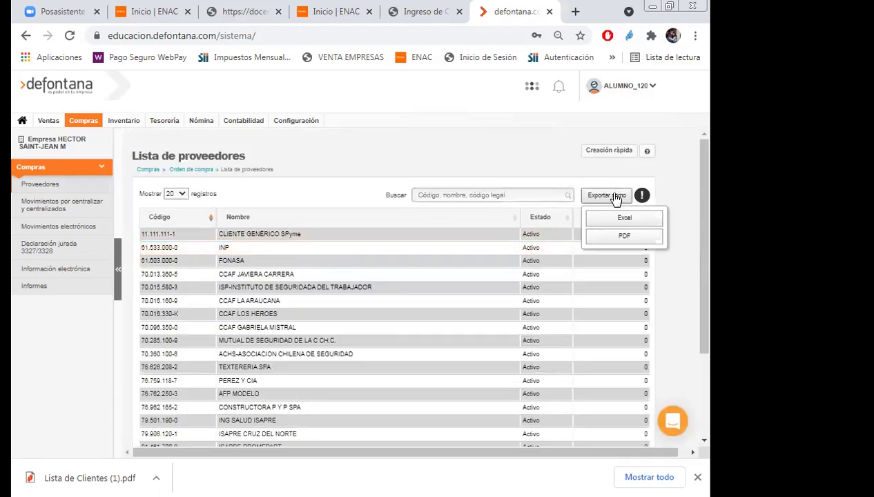
Export the supplier list as a 'Lista de Proveedores' PDF, close the downloads bar, and reload the list.
{"action": "left_click", "coordinate": [610, 237]}
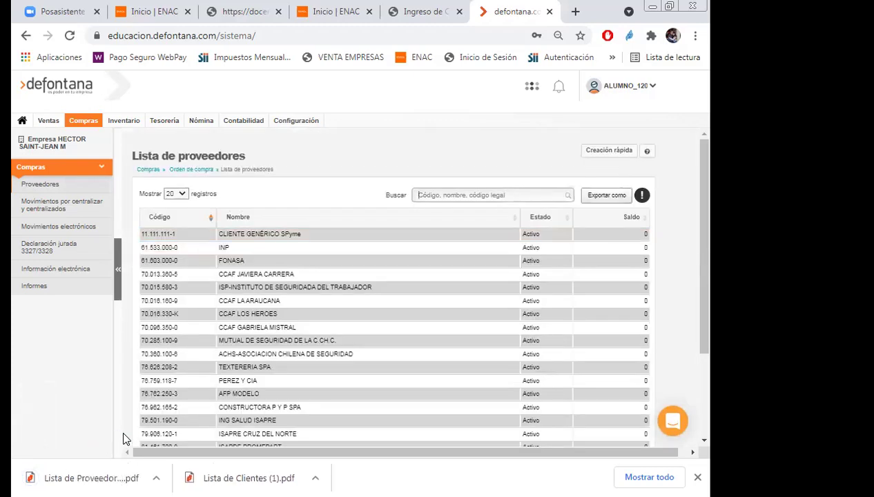
{"action": "left_click", "coordinate": [697, 477]}
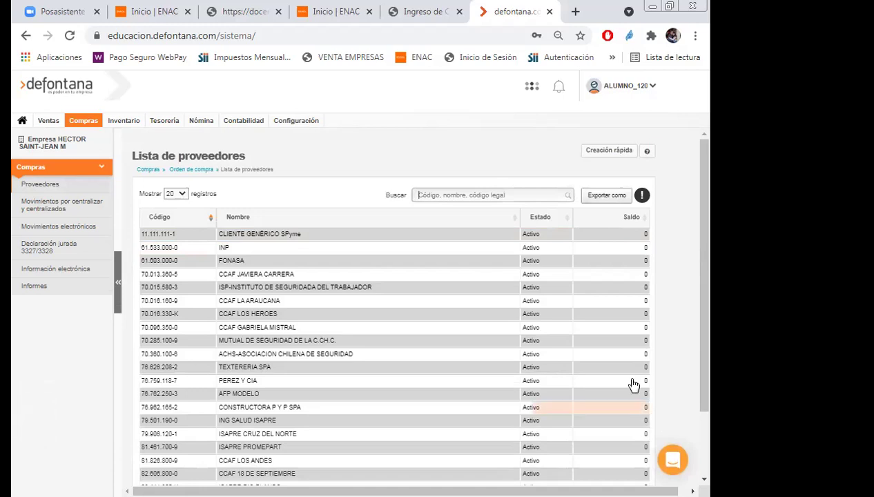
{"action": "scroll", "coordinate": [331, 345], "scroll_direction": "down", "scroll_amount": 2}
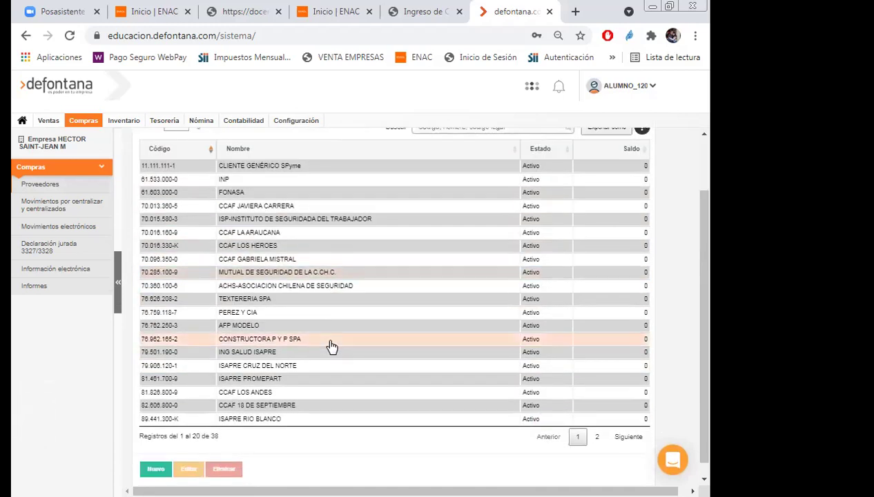
{"action": "left_click", "coordinate": [31, 188]}
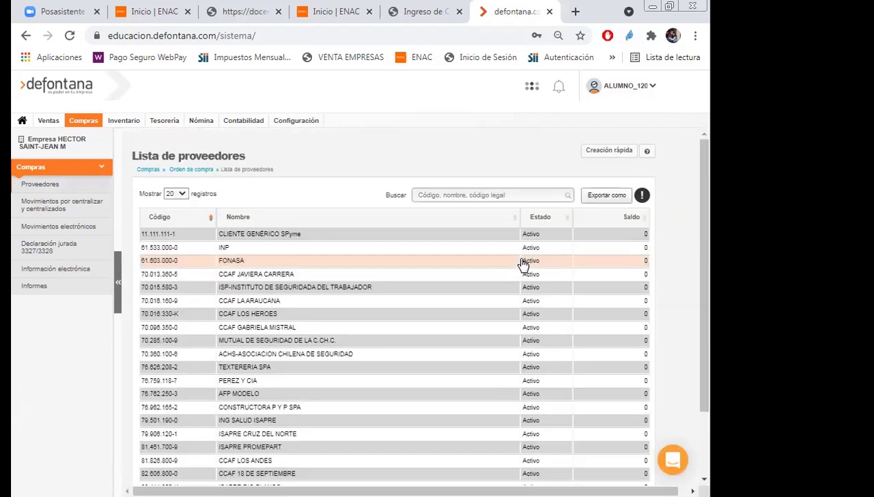
Deactivate the CLIENTE GENÉRICO SPyme supplier and dismiss the 'Registro desactivado con éxito' alert.
{"action": "left_click", "coordinate": [171, 236]}
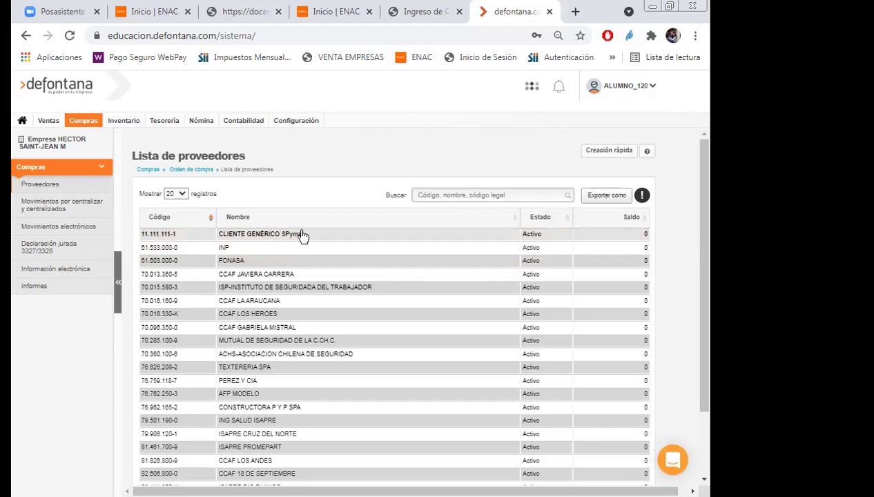
{"action": "scroll", "coordinate": [331, 243], "scroll_direction": "down", "scroll_amount": 2}
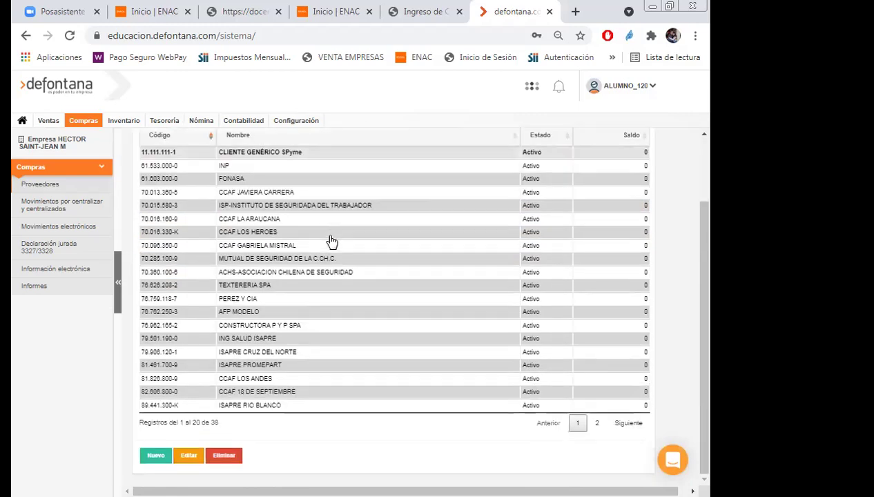
{"action": "left_click", "coordinate": [229, 459]}
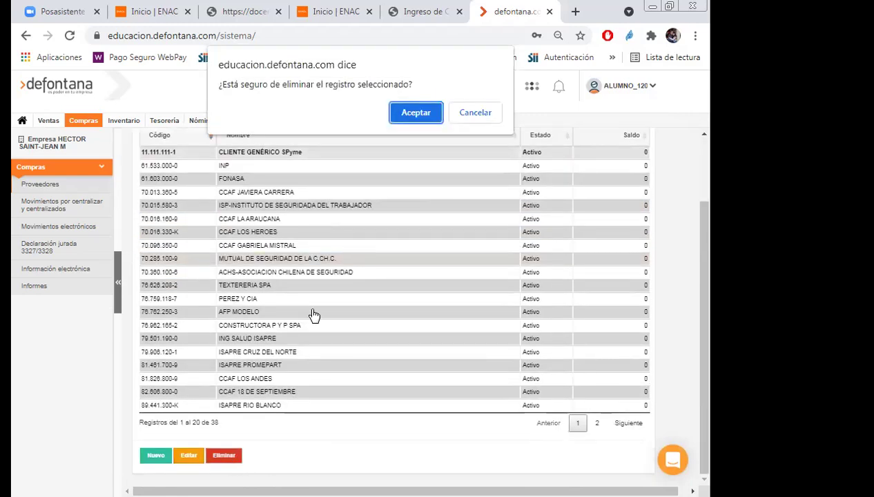
{"action": "left_click", "coordinate": [399, 112]}
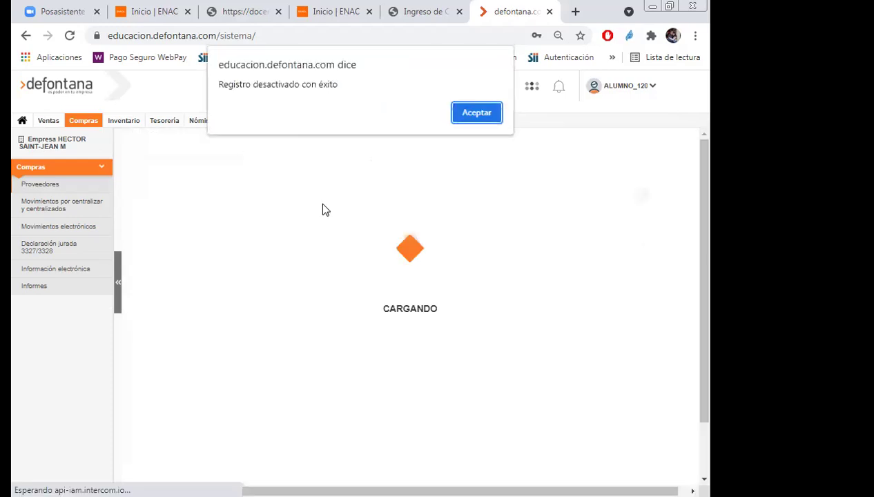
{"action": "left_click", "coordinate": [464, 117]}
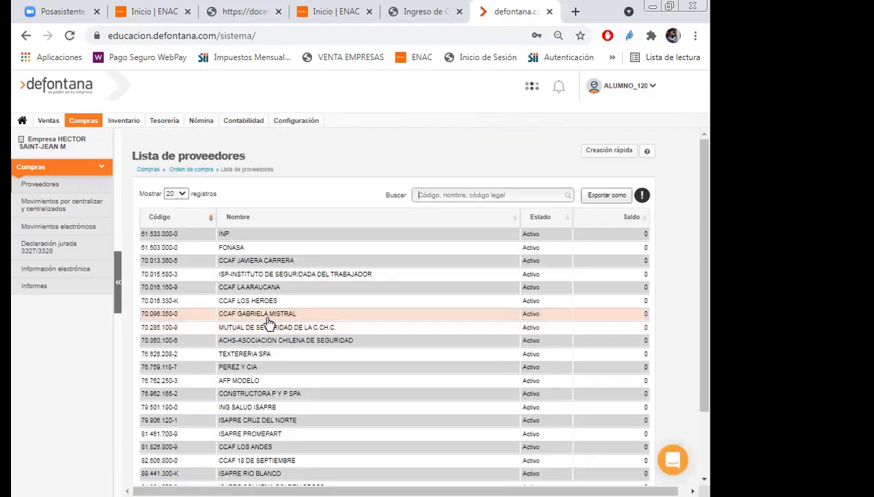
{"action": "scroll", "coordinate": [270, 325], "scroll_direction": "down", "scroll_amount": 2}
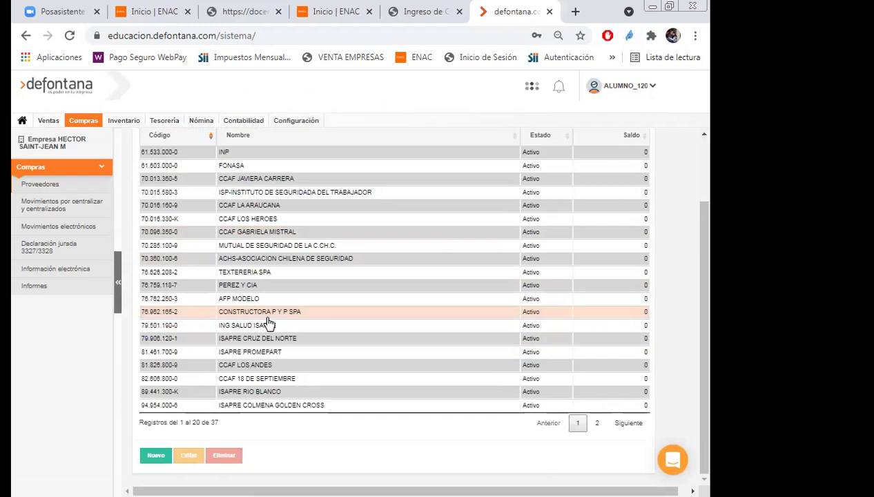
{"action": "scroll", "coordinate": [269, 324], "scroll_direction": "up", "scroll_amount": 2}
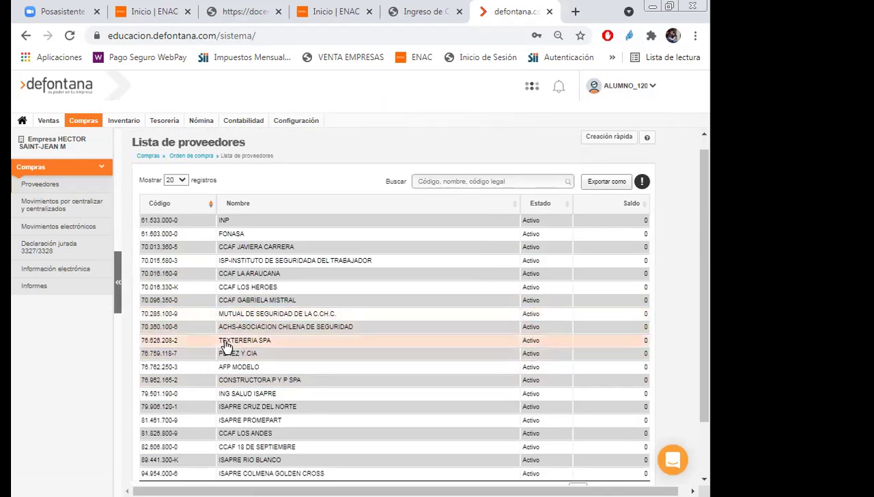
Delete the TEXTERERIA SPA supplier and dismiss the 'Registro eliminado con éxito' alert.
{"action": "left_click", "coordinate": [151, 343]}
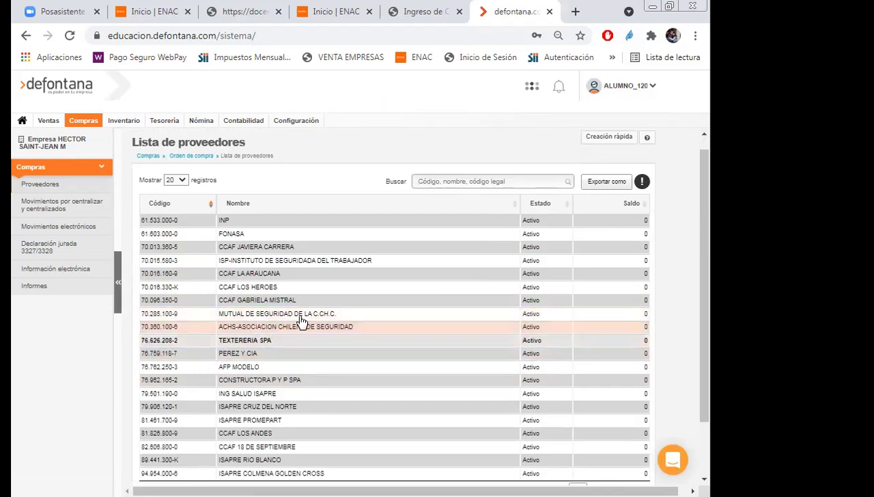
{"action": "scroll", "coordinate": [391, 295], "scroll_direction": "down", "scroll_amount": 2}
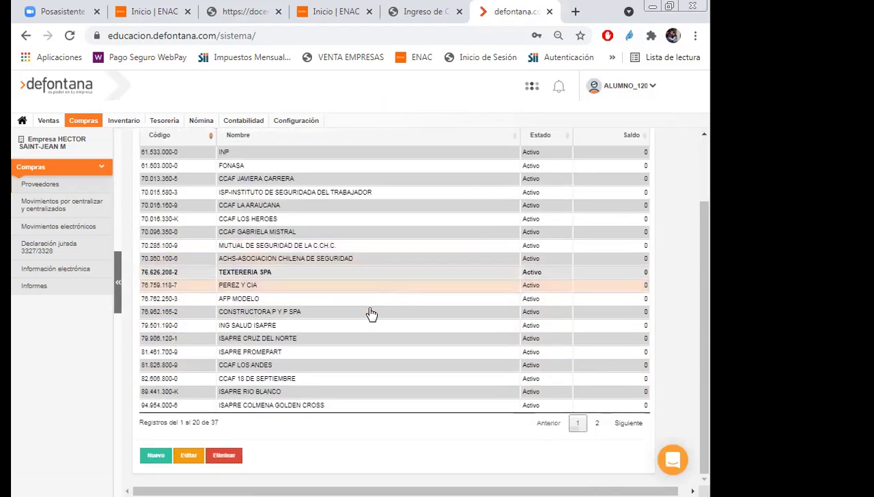
{"action": "left_click", "coordinate": [222, 465]}
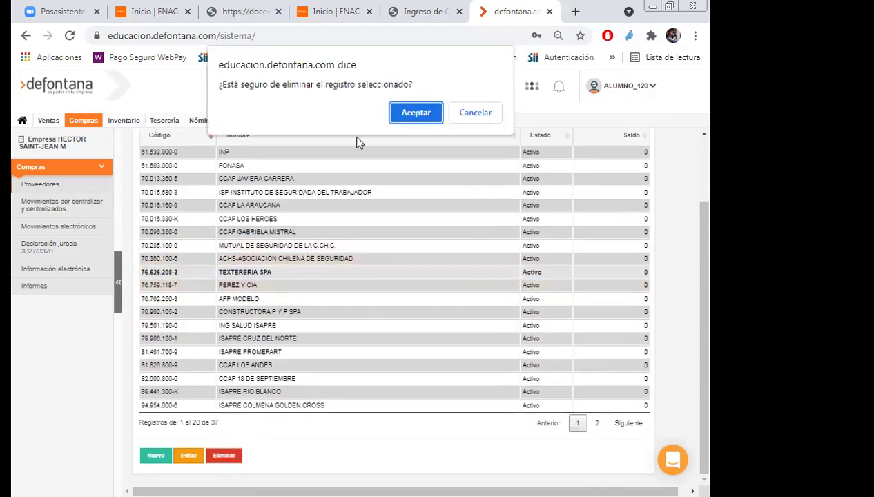
{"action": "left_click", "coordinate": [407, 112]}
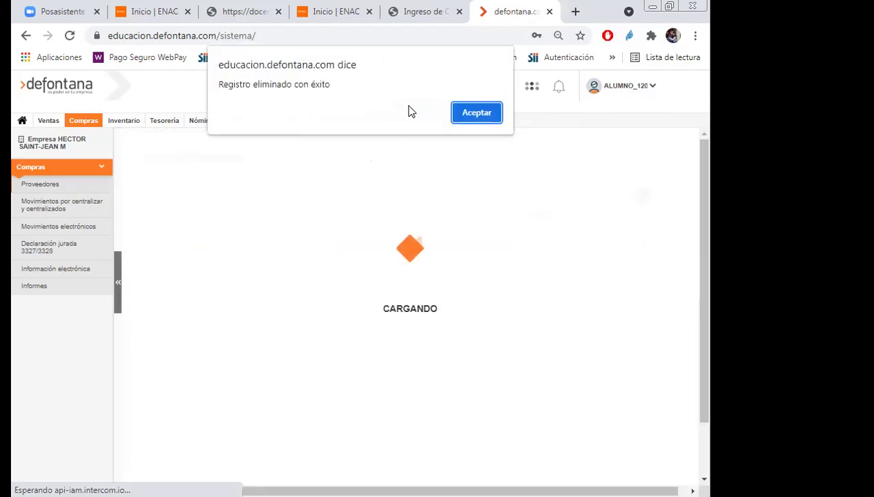
{"action": "left_click", "coordinate": [468, 116]}
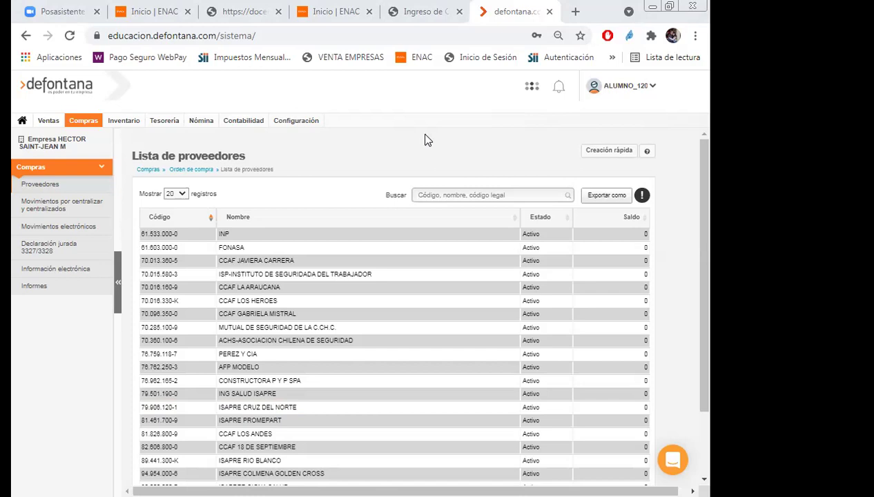
Open the Libro diario report settings under Contabilidad > Informes.
{"action": "left_click", "coordinate": [242, 122]}
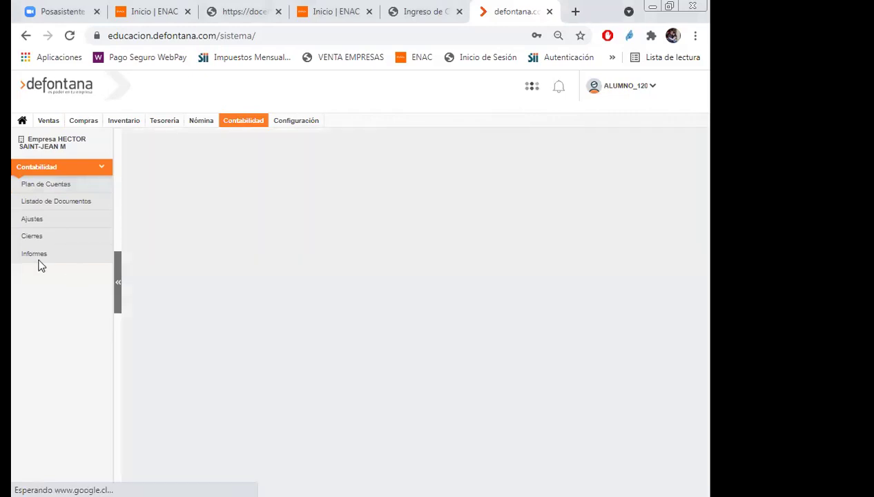
{"action": "left_click", "coordinate": [36, 255]}
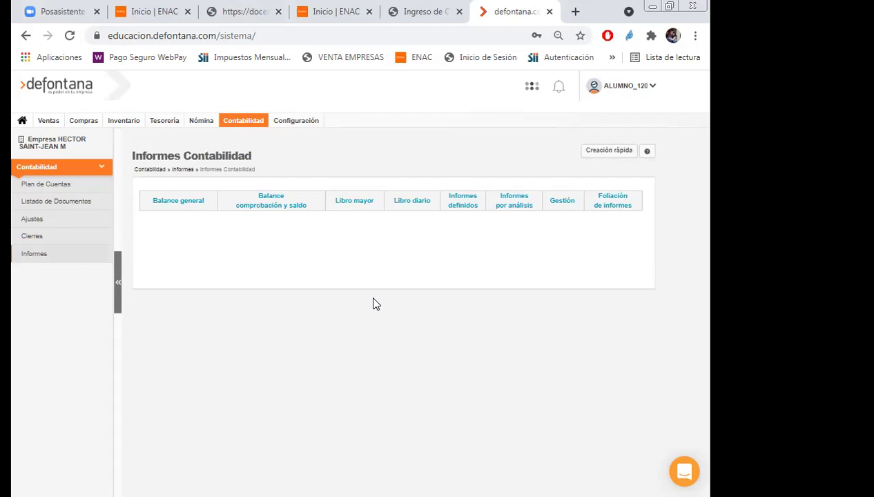
{"action": "left_click", "coordinate": [405, 203]}
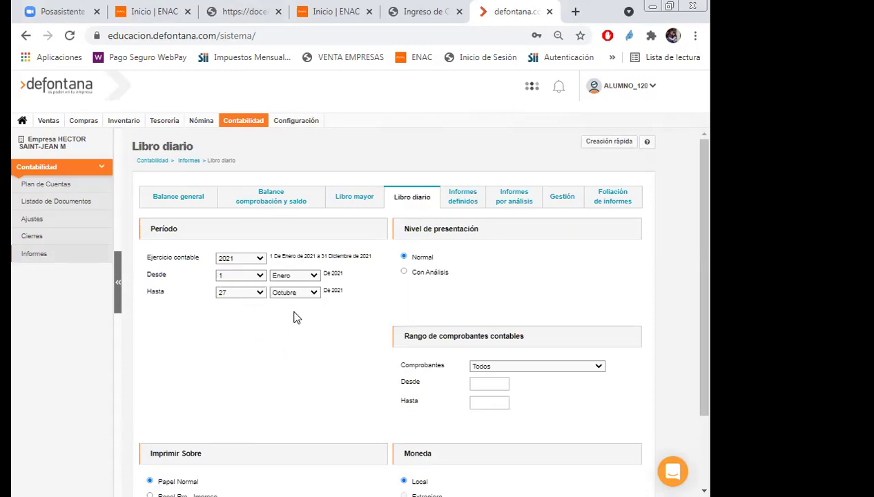
Set the Libro diario period to 1–31 Octubre 2021 and generate its Vista Previa.
{"action": "left_click", "coordinate": [314, 278]}
{"action": "left_click", "coordinate": [290, 365]}
{"action": "left_click", "coordinate": [261, 293]}
{"action": "left_click", "coordinate": [261, 471]}
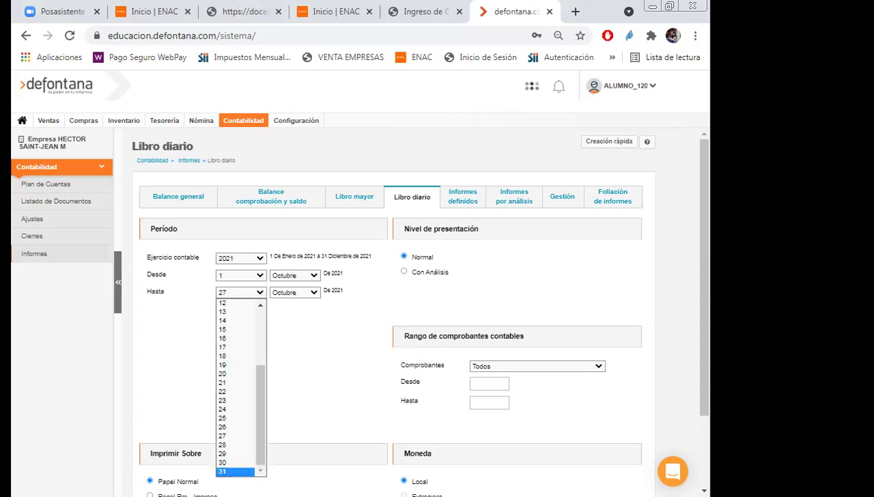
{"action": "left_click", "coordinate": [238, 472]}
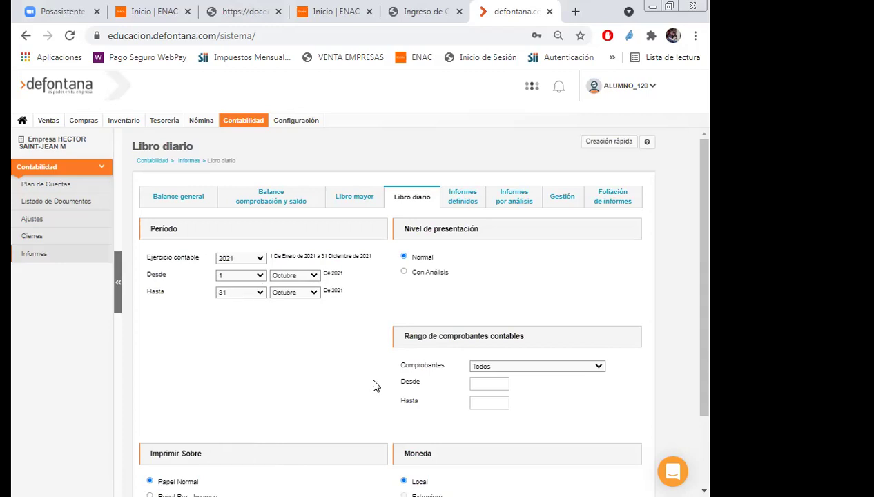
{"action": "scroll", "coordinate": [404, 273], "scroll_direction": "down", "scroll_amount": 3}
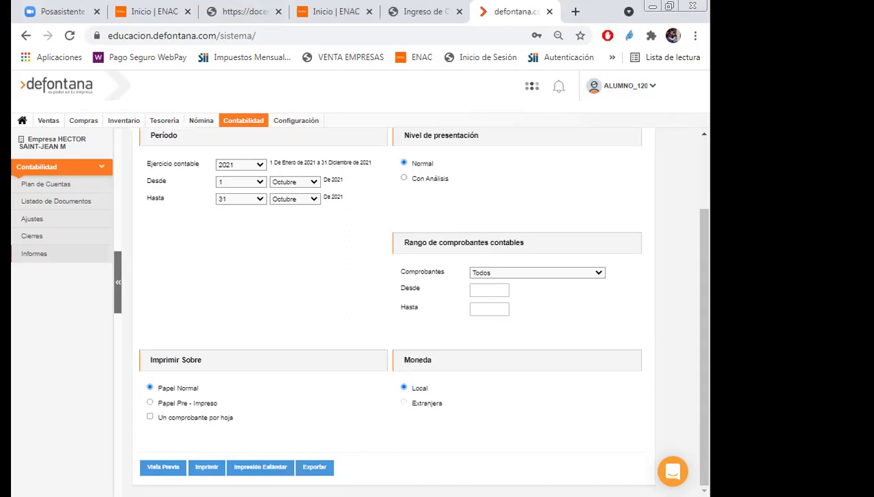
{"action": "left_click", "coordinate": [161, 473]}
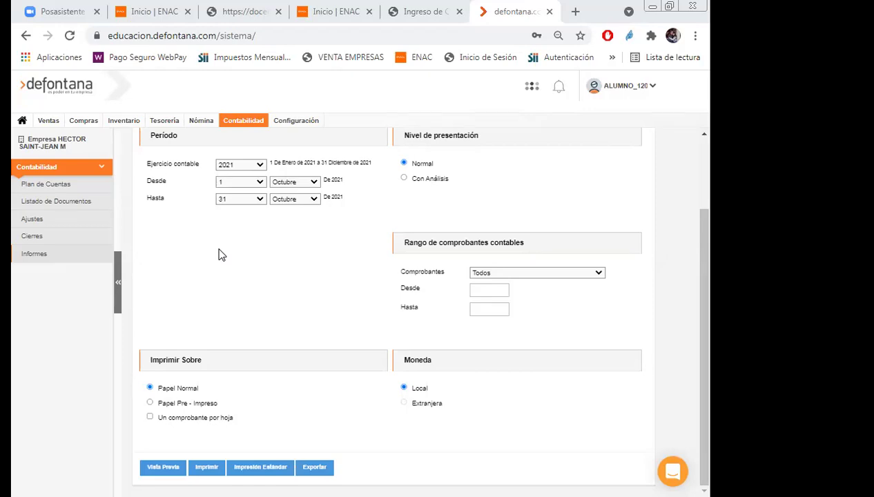
Filter the Comprobantes Contables list to voucher dates 01-10-2021 through 31-10-2021.
{"action": "left_click", "coordinate": [46, 207]}
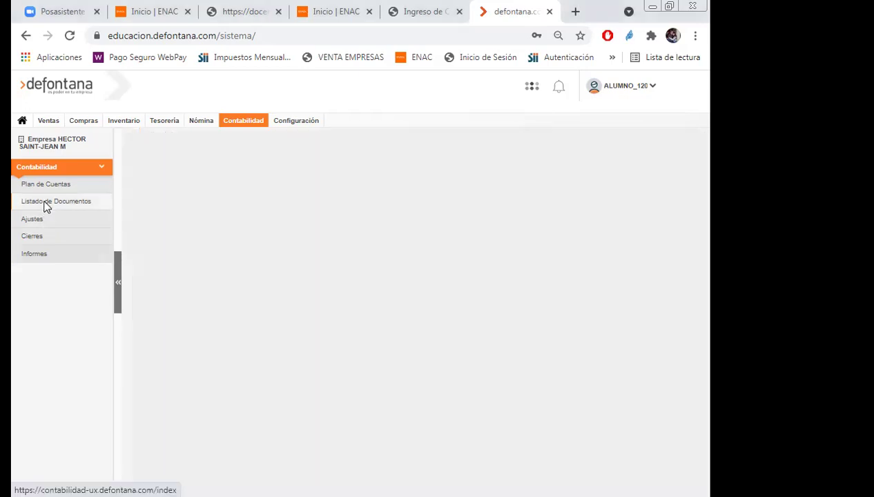
{"action": "left_click", "coordinate": [45, 201]}
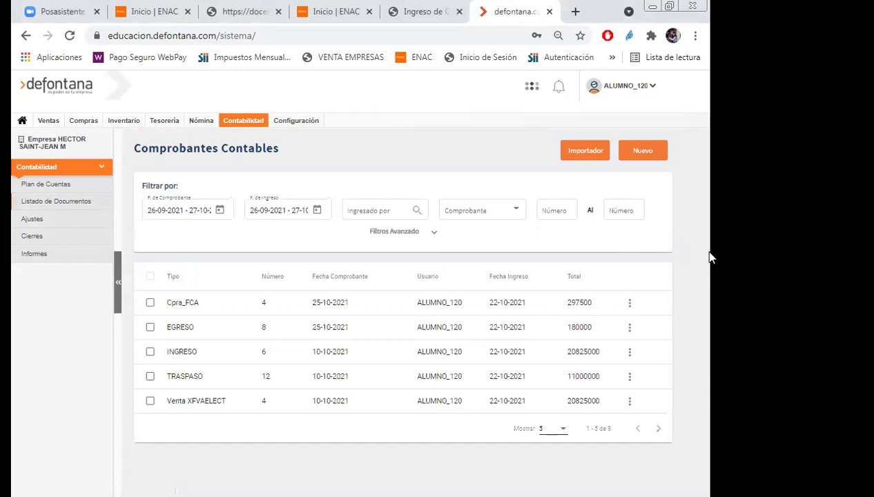
{"action": "left_click", "coordinate": [191, 211]}
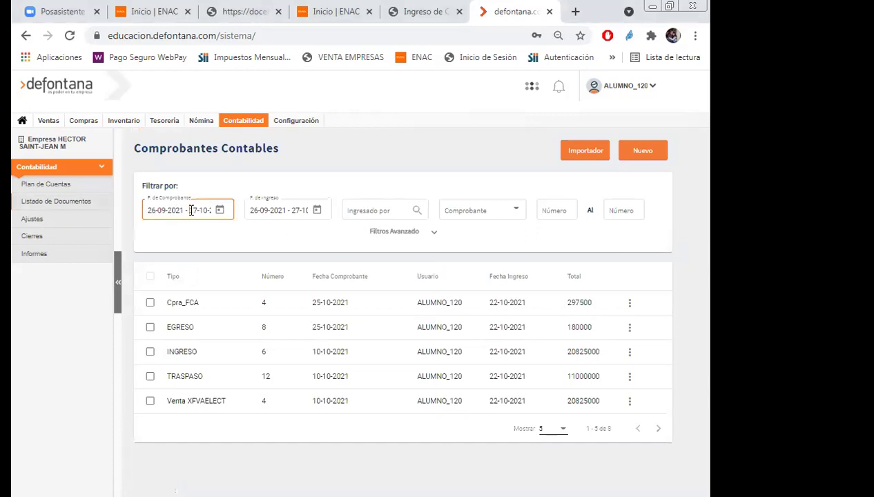
{"action": "left_click", "coordinate": [219, 210]}
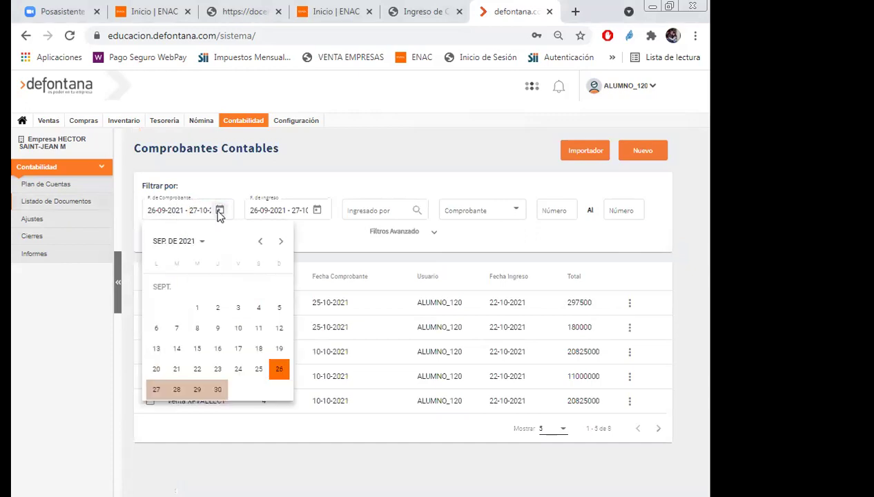
{"action": "left_click", "coordinate": [281, 241]}
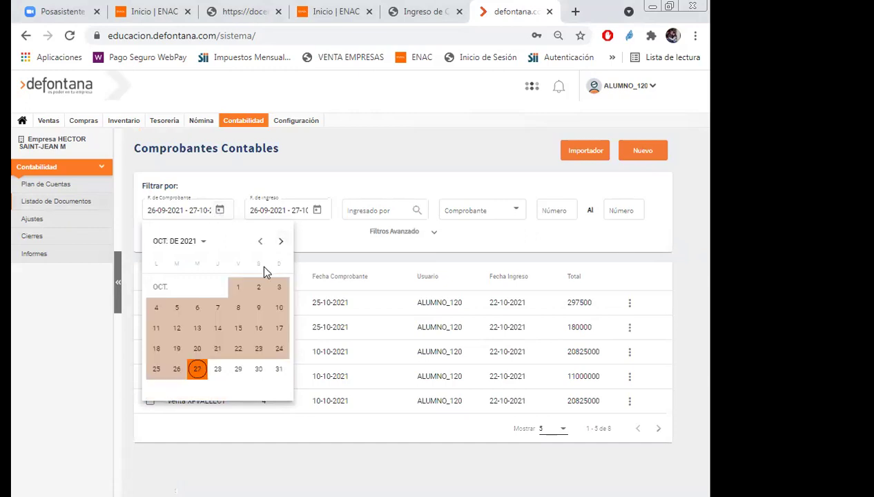
{"action": "left_click_drag", "start_coordinate": [243, 296], "coordinate": [286, 381]}
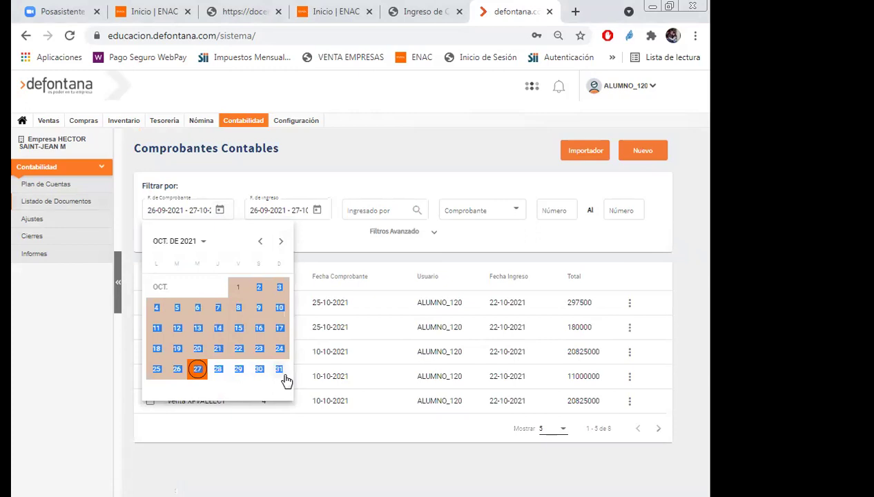
{"action": "left_click", "coordinate": [274, 384]}
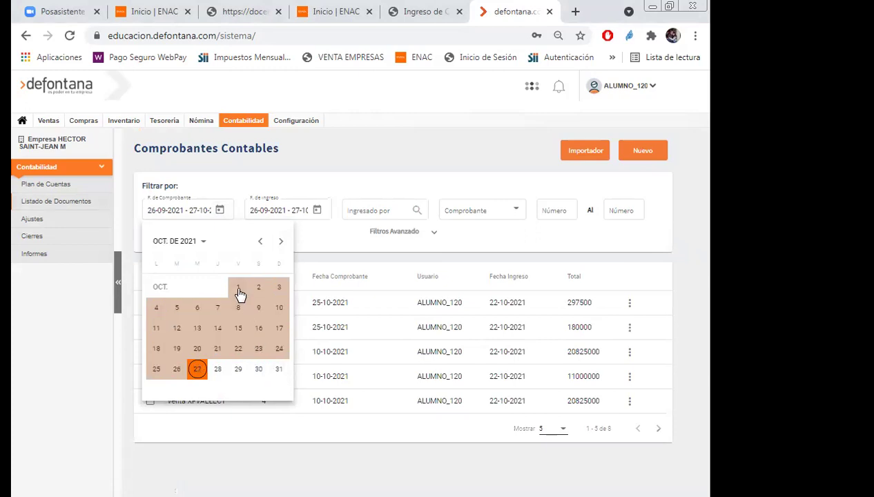
{"action": "left_click", "coordinate": [238, 295]}
{"action": "left_click", "coordinate": [279, 369]}
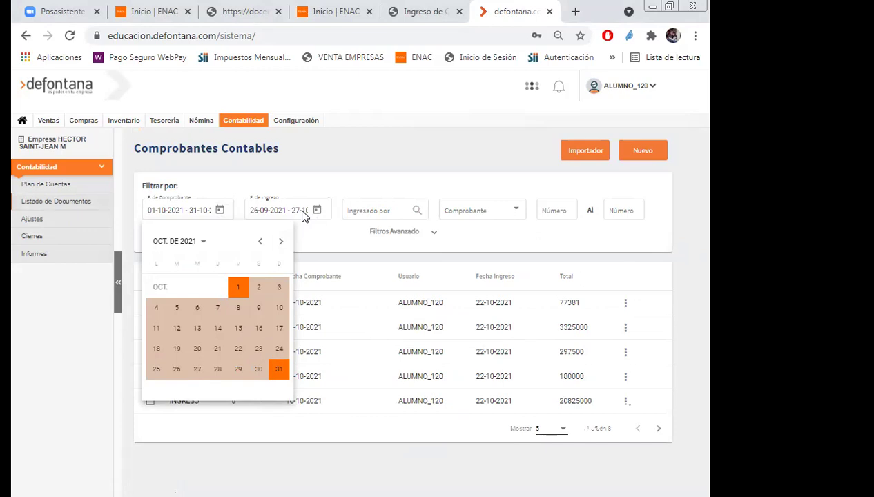
{"action": "left_click", "coordinate": [626, 309]}
Delete vouchers TRASPASO 13, Cpra_FCA 4 and TRASPASO 14.
{"action": "left_click", "coordinate": [626, 306]}
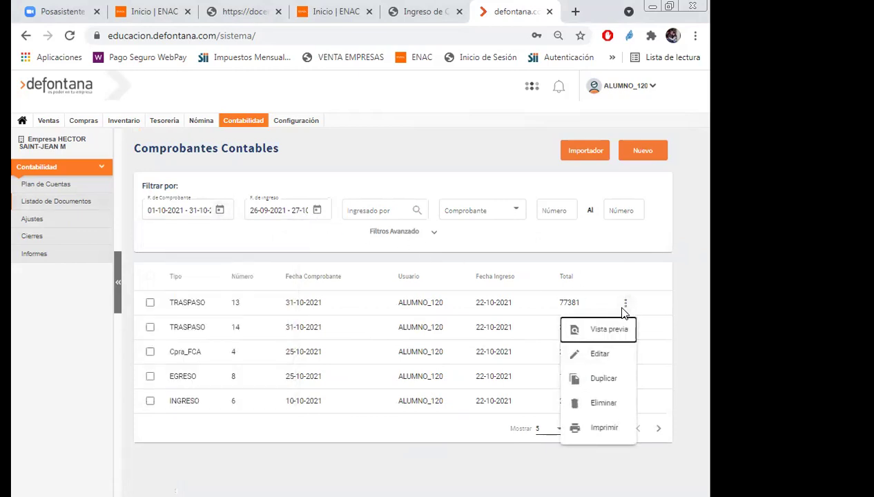
{"action": "left_click", "coordinate": [603, 406]}
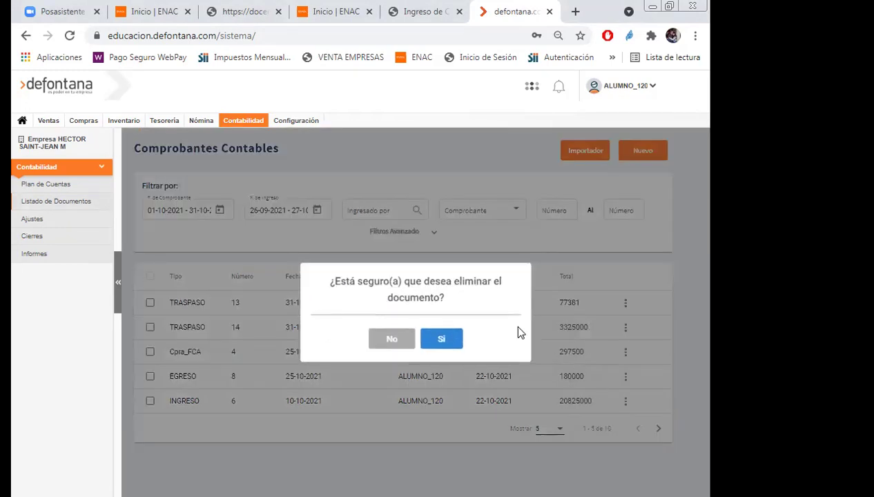
{"action": "left_click", "coordinate": [435, 342]}
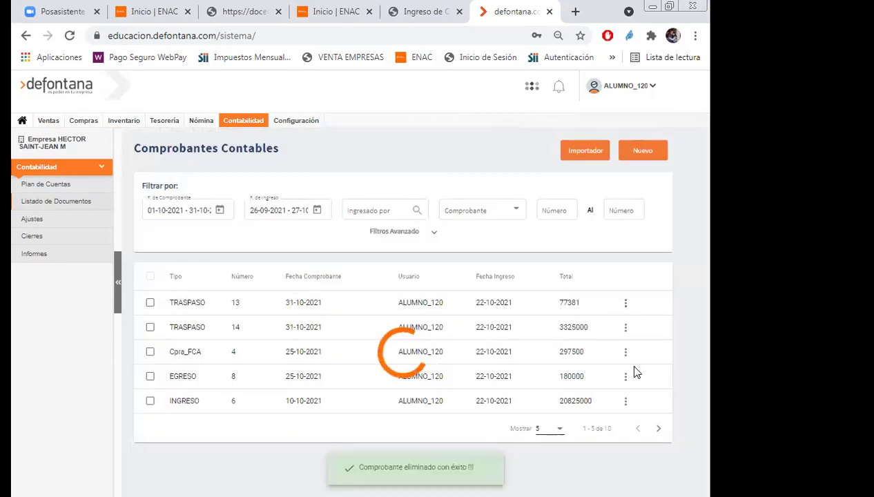
{"action": "left_click", "coordinate": [625, 328]}
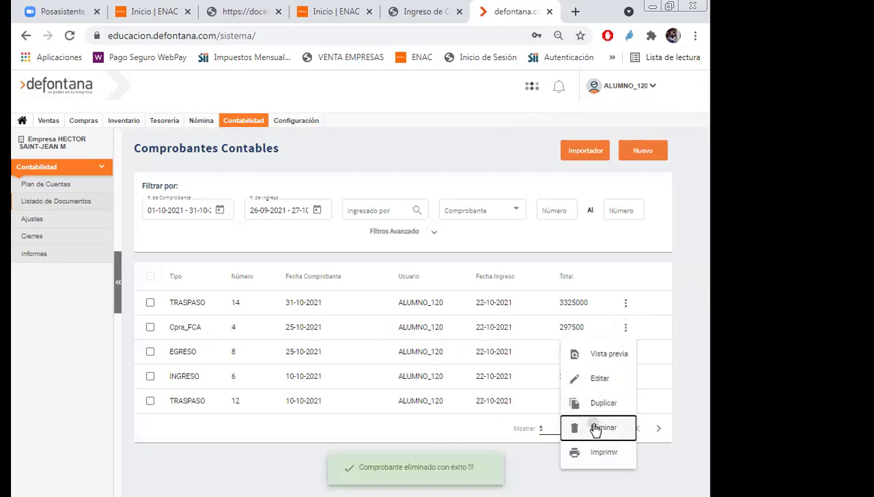
{"action": "left_click", "coordinate": [592, 428]}
{"action": "left_click", "coordinate": [455, 339]}
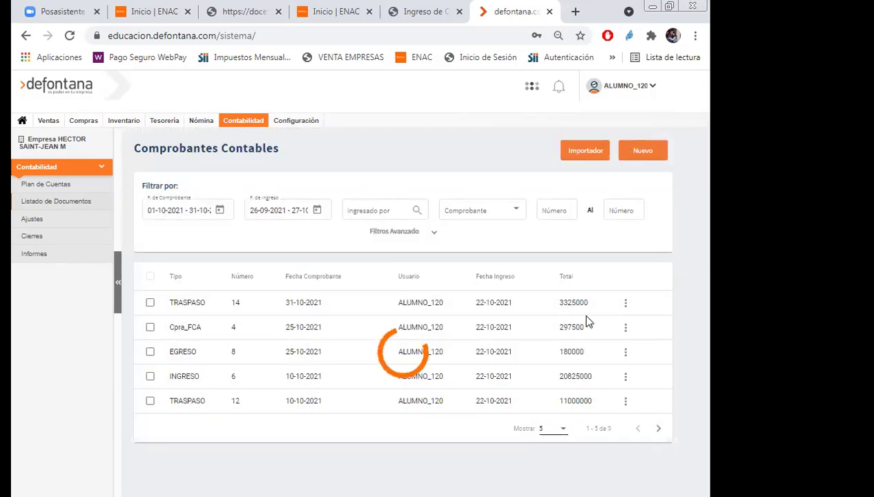
{"action": "left_click", "coordinate": [628, 304]}
{"action": "left_click", "coordinate": [603, 404]}
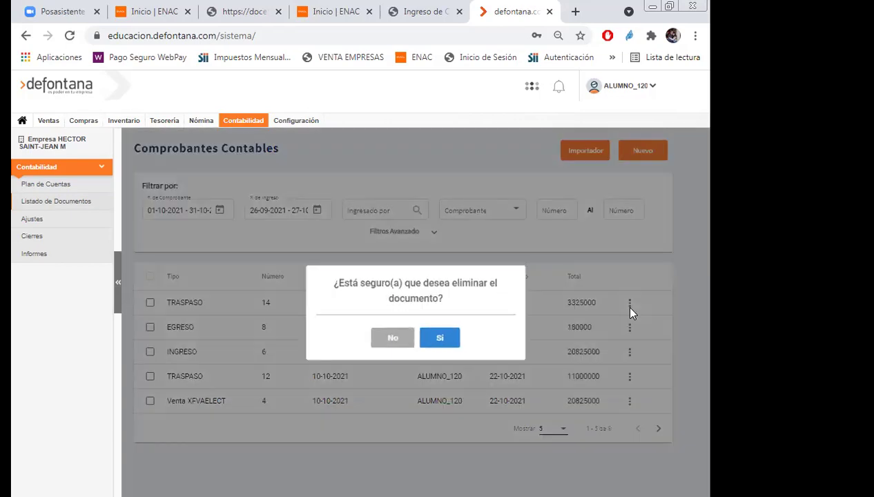
{"action": "left_click", "coordinate": [451, 340]}
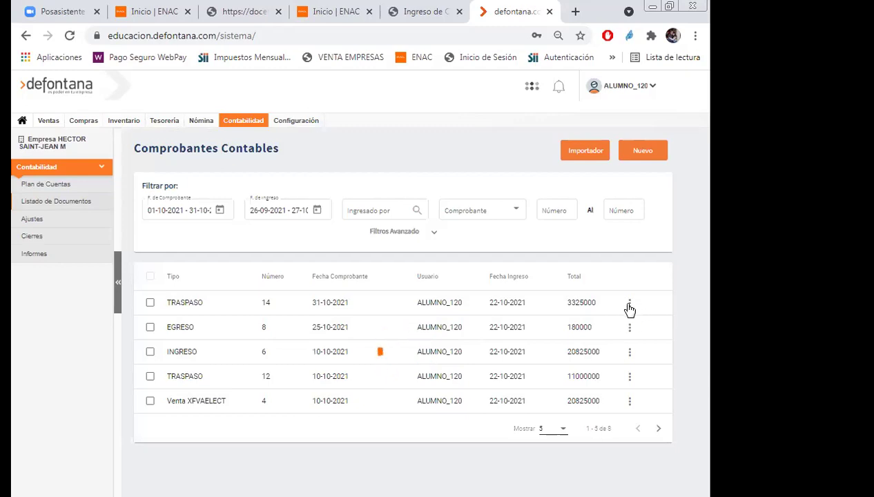
Delete vouchers EGRESO 8, INGRESO 6 and TRASPASO 12.
{"action": "left_click", "coordinate": [631, 304]}
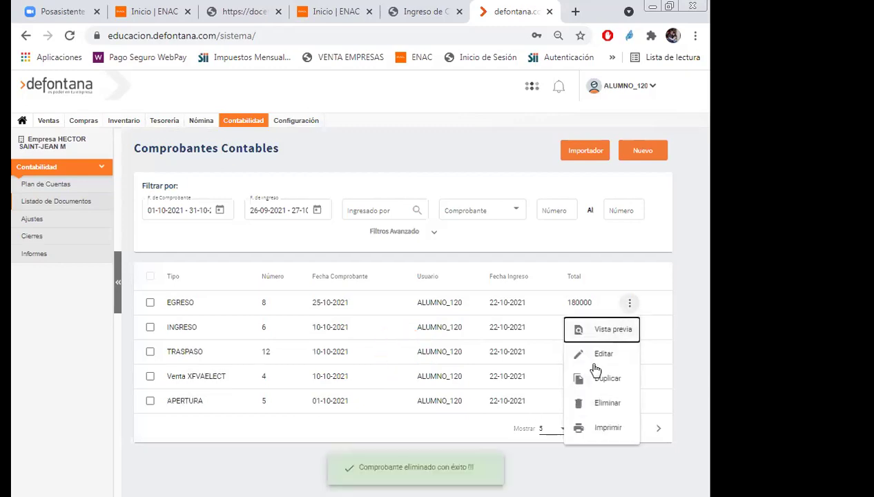
{"action": "left_click", "coordinate": [595, 402]}
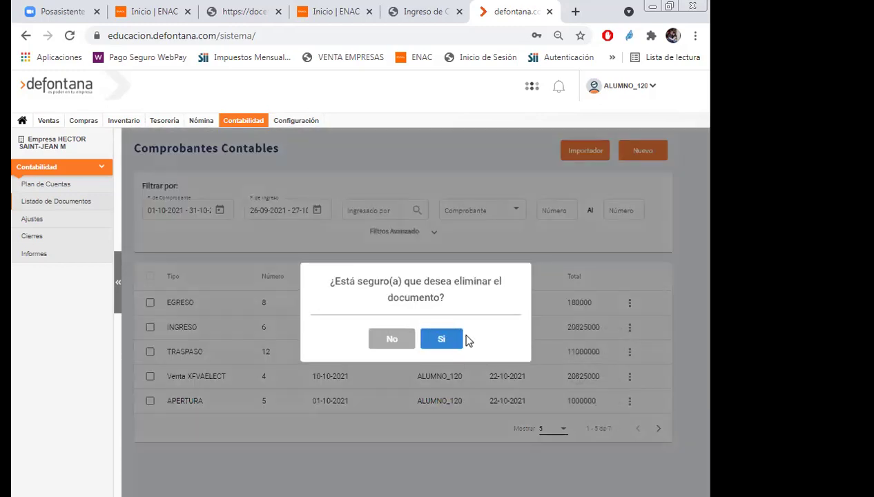
{"action": "left_click", "coordinate": [442, 339]}
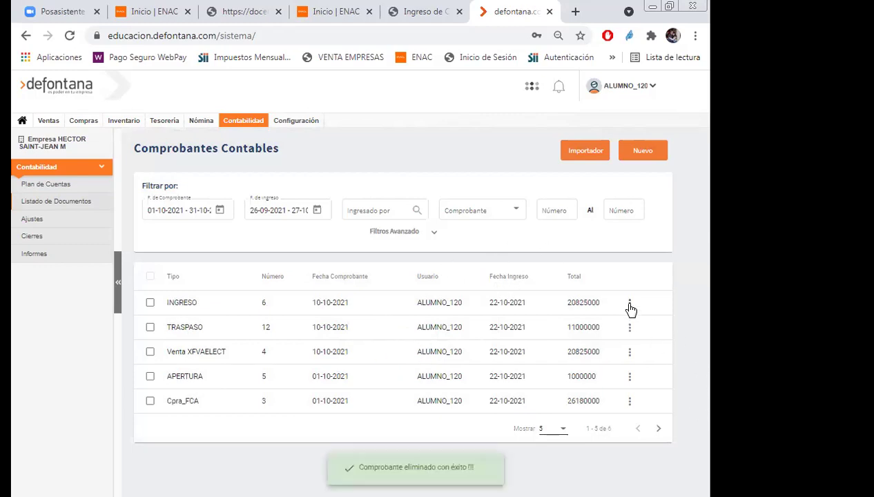
{"action": "left_click", "coordinate": [630, 304]}
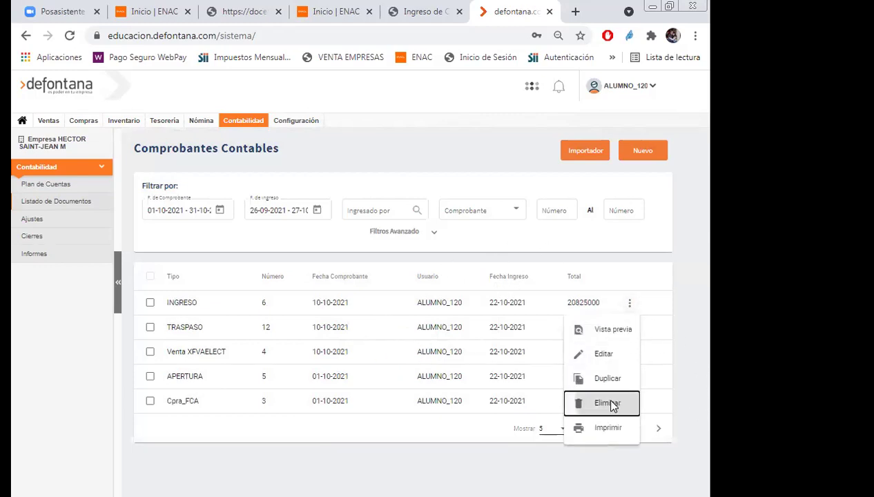
{"action": "left_click", "coordinate": [612, 406]}
{"action": "left_click", "coordinate": [442, 337]}
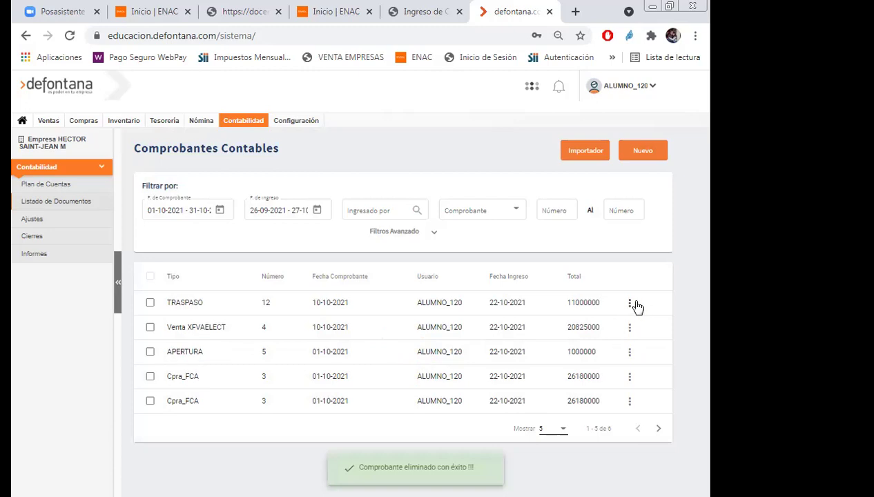
{"action": "left_click", "coordinate": [630, 304]}
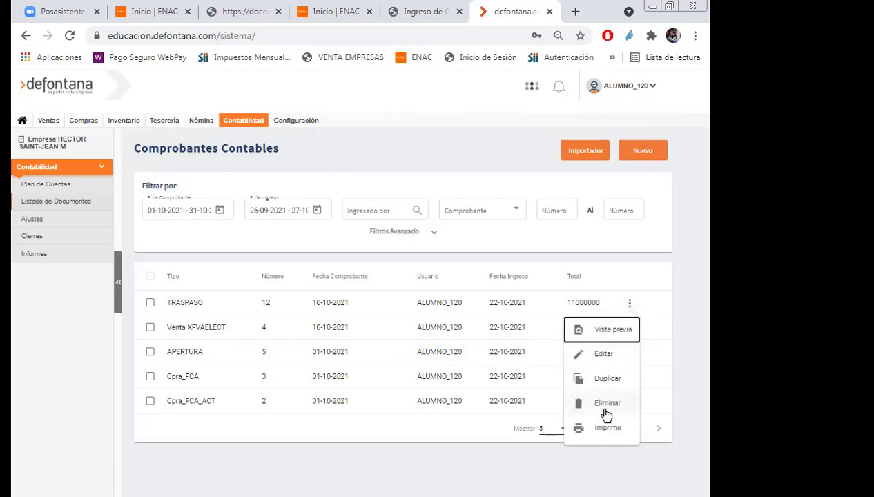
{"action": "left_click", "coordinate": [608, 404]}
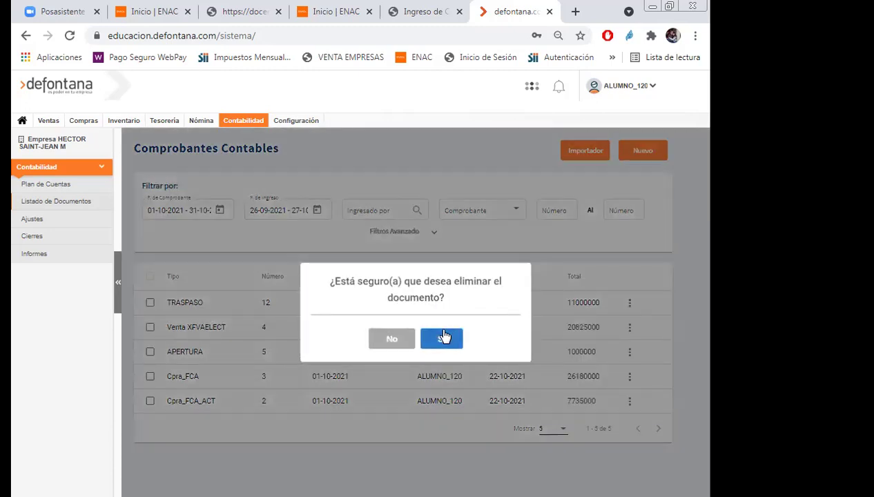
{"action": "left_click", "coordinate": [443, 337]}
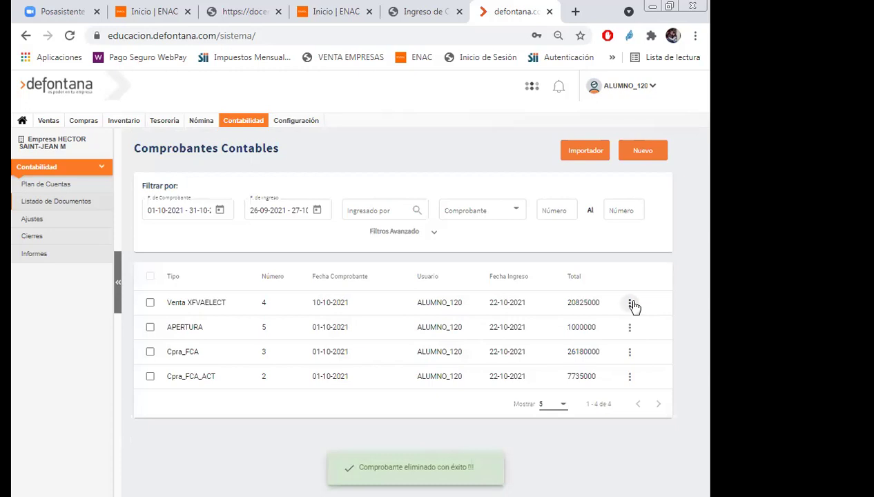
Delete vouchers Venta XFVAELECT, APERTURA 5, Cpra_FCA 3 and Cpra_FCA_ACT 2.
{"action": "left_click", "coordinate": [630, 302]}
{"action": "left_click", "coordinate": [604, 404]}
{"action": "left_click", "coordinate": [435, 340]}
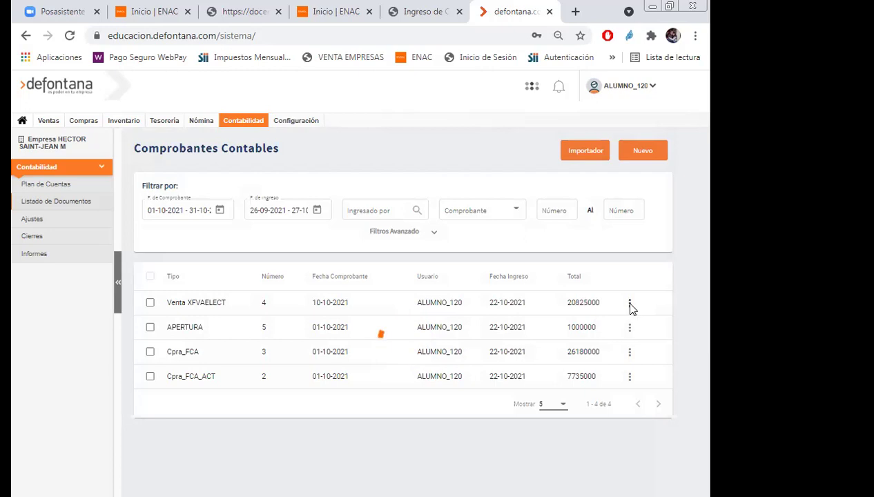
{"action": "left_click", "coordinate": [628, 303]}
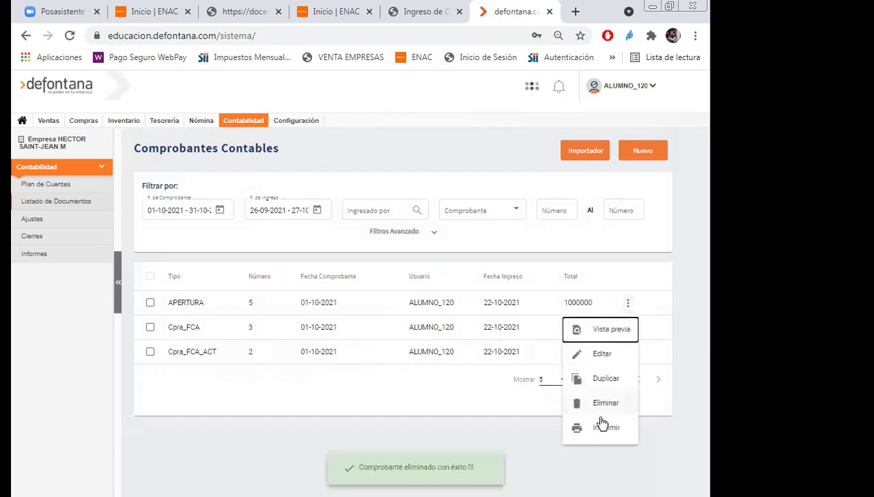
{"action": "left_click", "coordinate": [606, 401]}
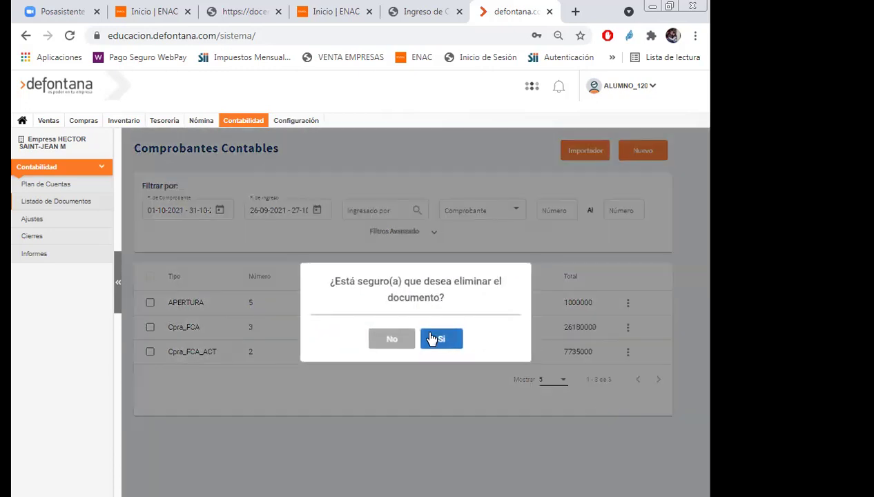
{"action": "left_click", "coordinate": [432, 338]}
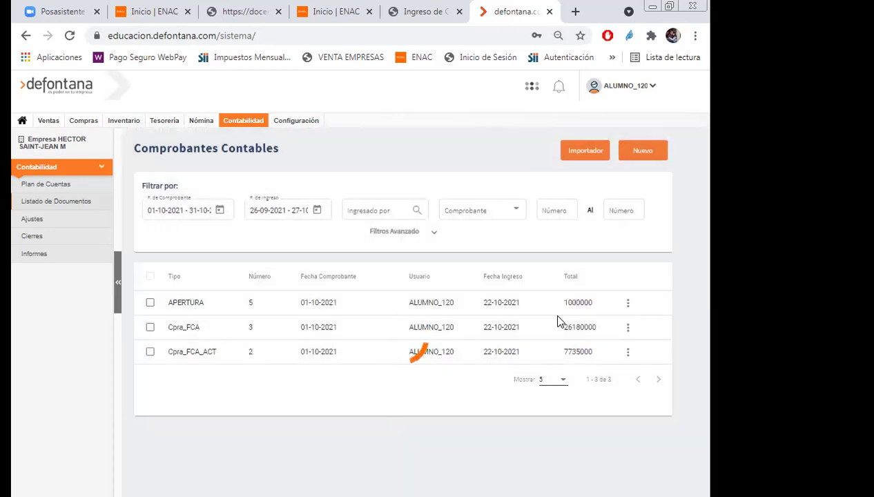
{"action": "left_click", "coordinate": [628, 305]}
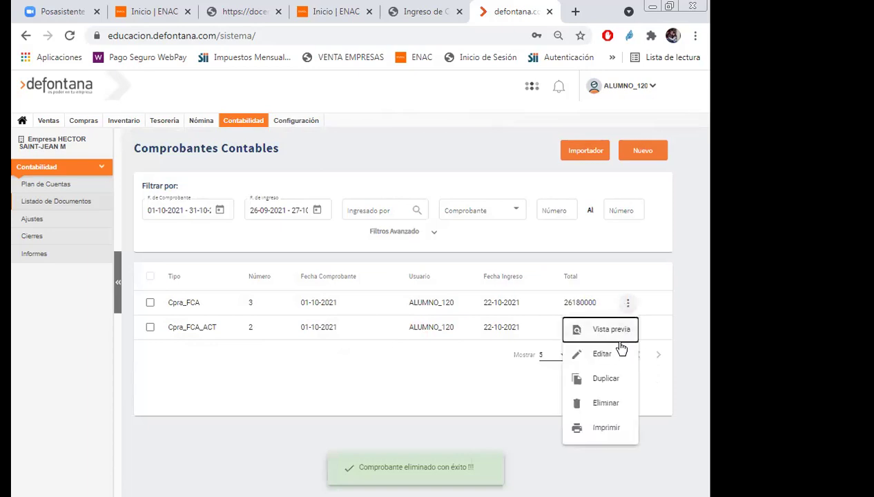
{"action": "left_click", "coordinate": [604, 405]}
{"action": "left_click", "coordinate": [436, 336]}
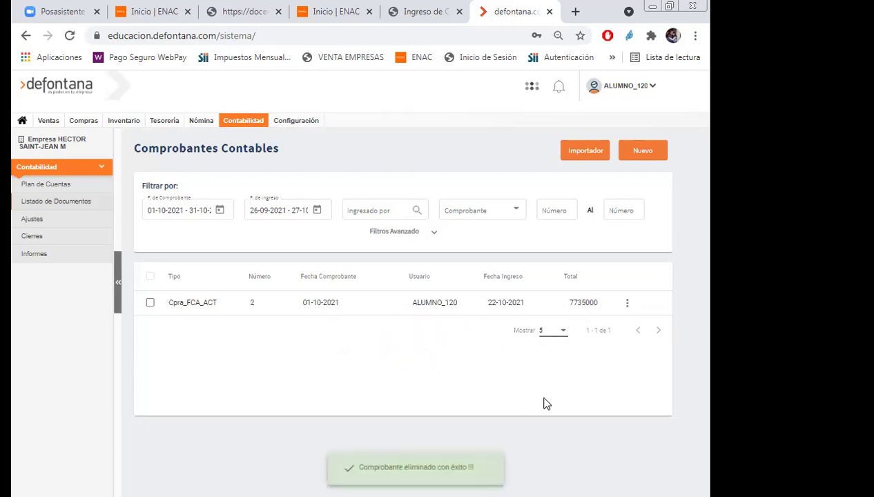
{"action": "left_click", "coordinate": [627, 305]}
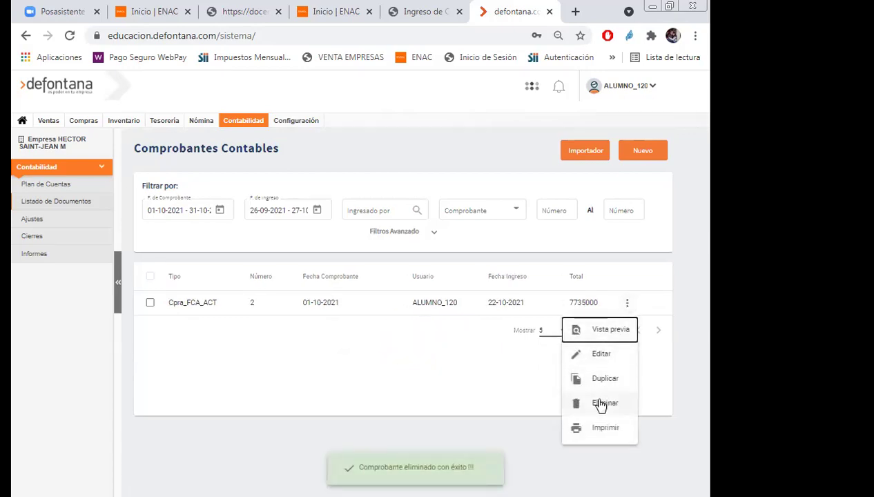
{"action": "left_click", "coordinate": [605, 402]}
{"action": "left_click", "coordinate": [444, 339]}
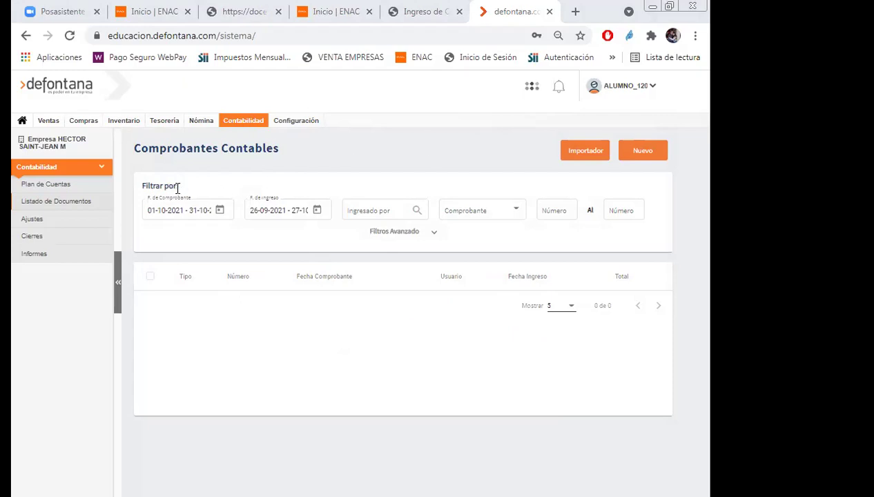
Preview the Balance general report for the period Octubre to Octubre 2021.
{"action": "left_click", "coordinate": [243, 121]}
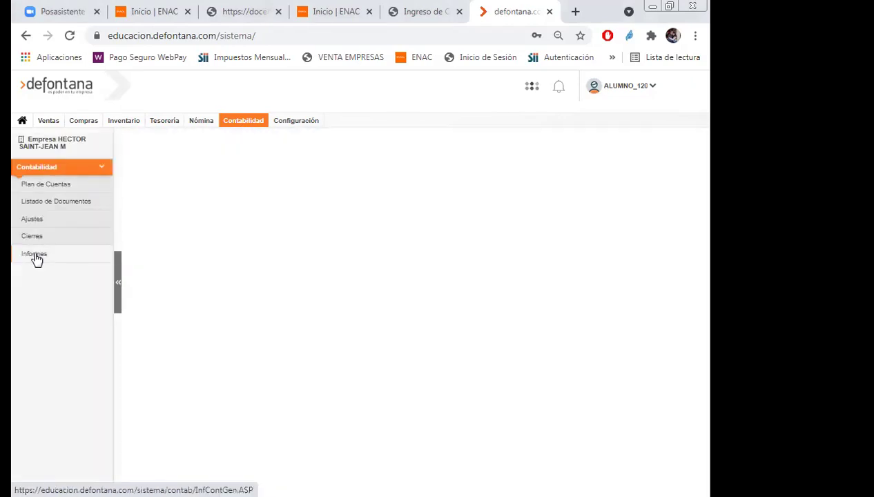
{"action": "left_click", "coordinate": [35, 255]}
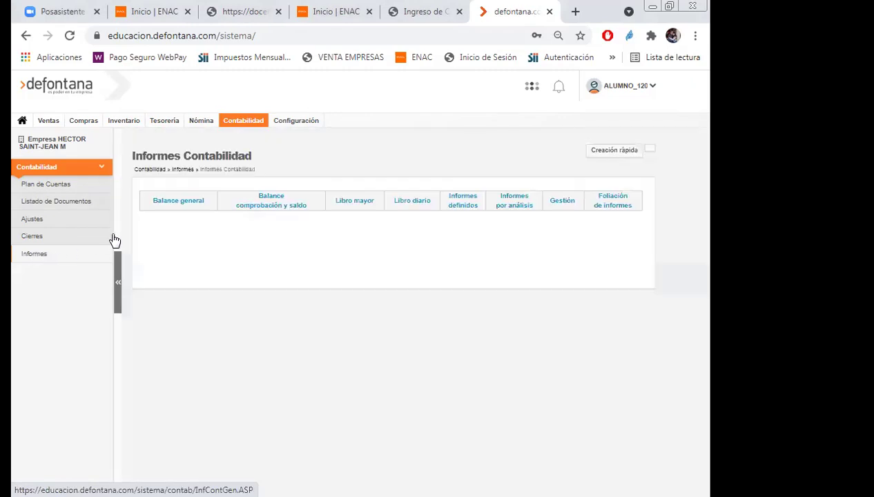
{"action": "left_click", "coordinate": [175, 204]}
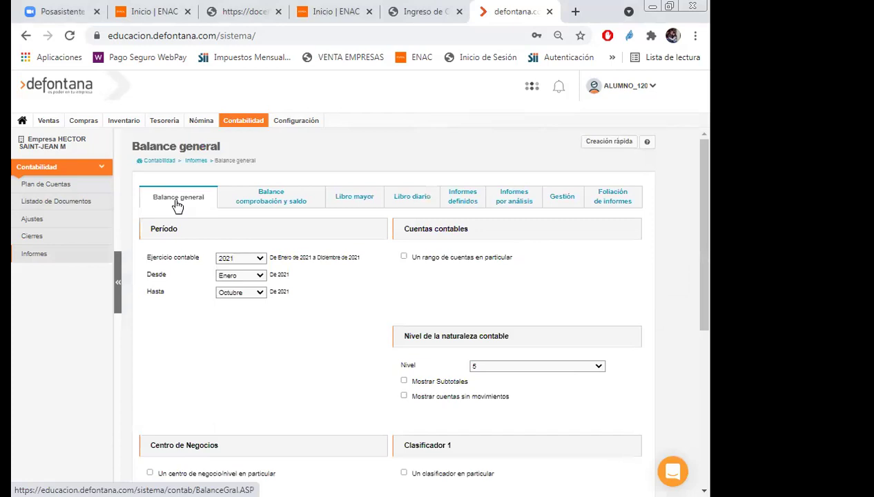
{"action": "left_click", "coordinate": [260, 275]}
{"action": "left_click", "coordinate": [233, 369]}
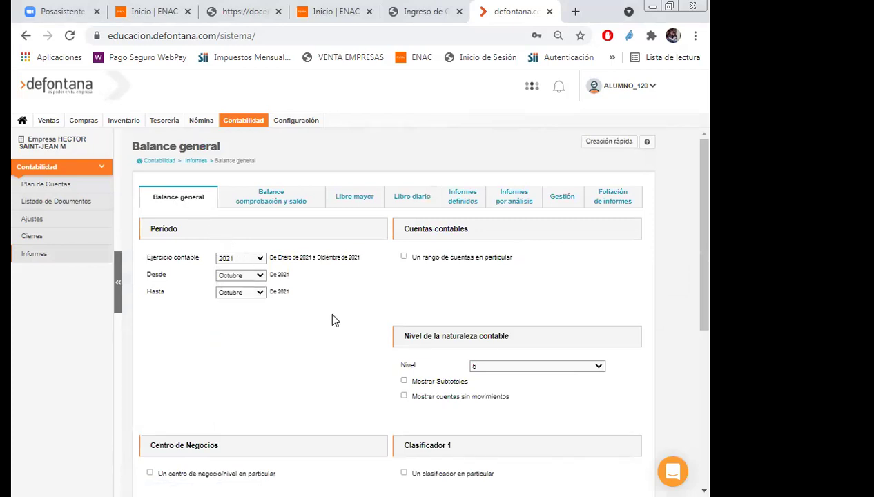
{"action": "scroll", "coordinate": [328, 311], "scroll_direction": "down", "scroll_amount": 5}
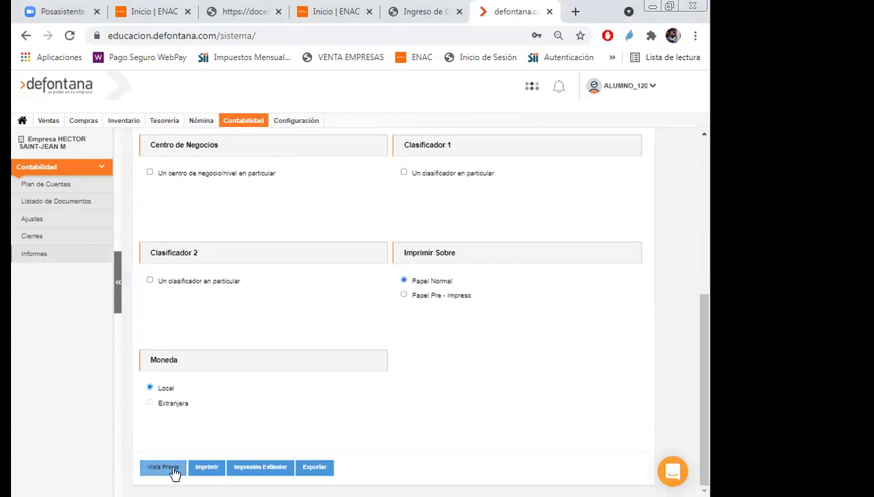
{"action": "left_click", "coordinate": [174, 470]}
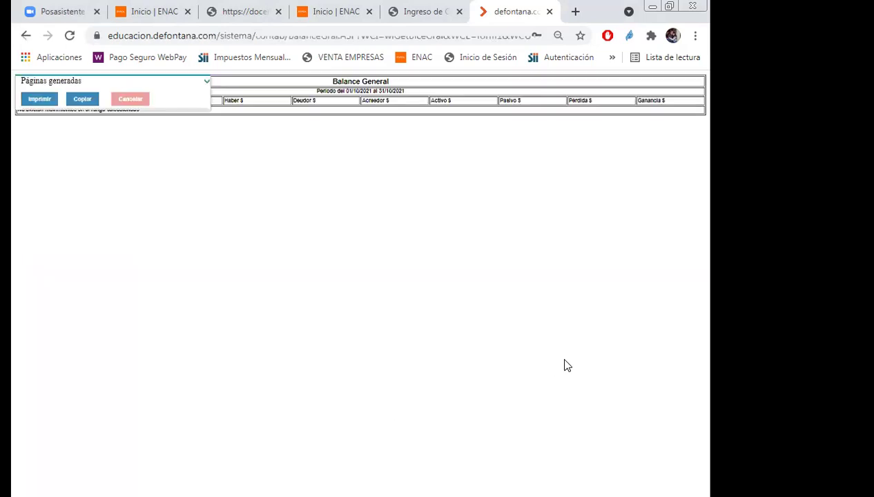
Dismiss the Páginas generadas notice and close the empty Balance preview tab.
{"action": "left_click", "coordinate": [205, 82]}
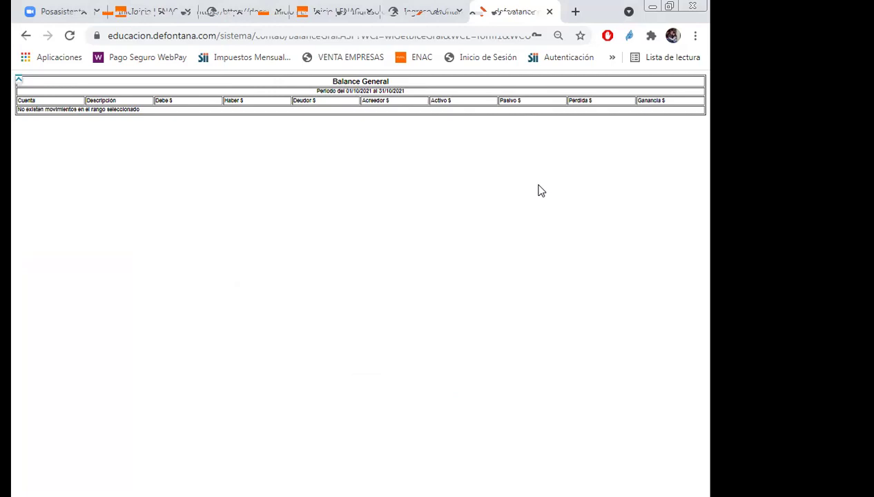
{"action": "left_click", "coordinate": [550, 13]}
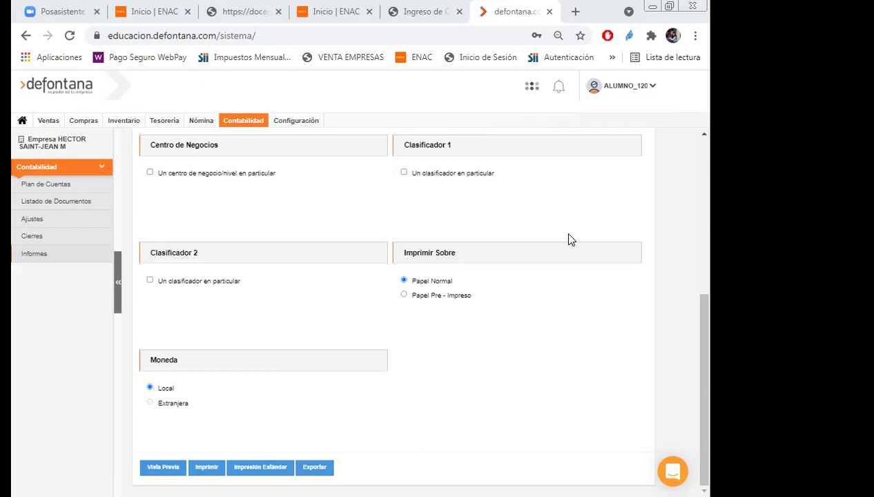
Return to the voucher list and start a new Comprobante Contable dated 27-10-2021.
{"action": "left_click", "coordinate": [43, 204]}
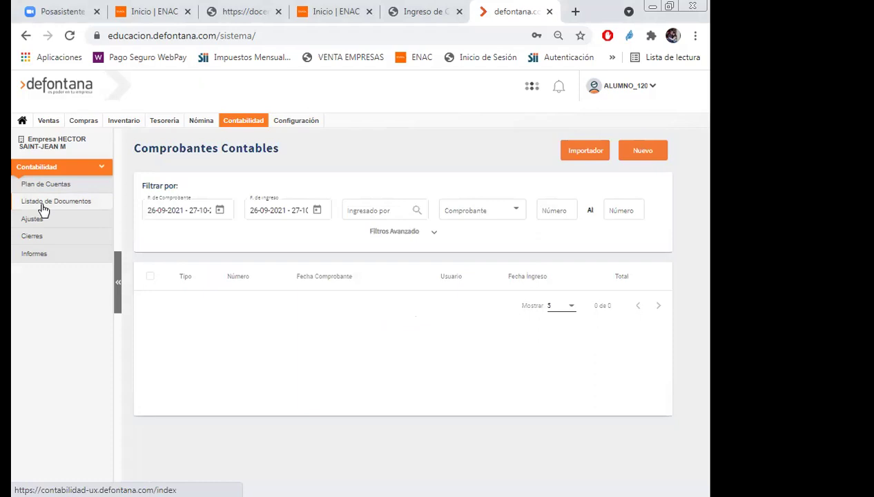
{"action": "left_click", "coordinate": [637, 152]}
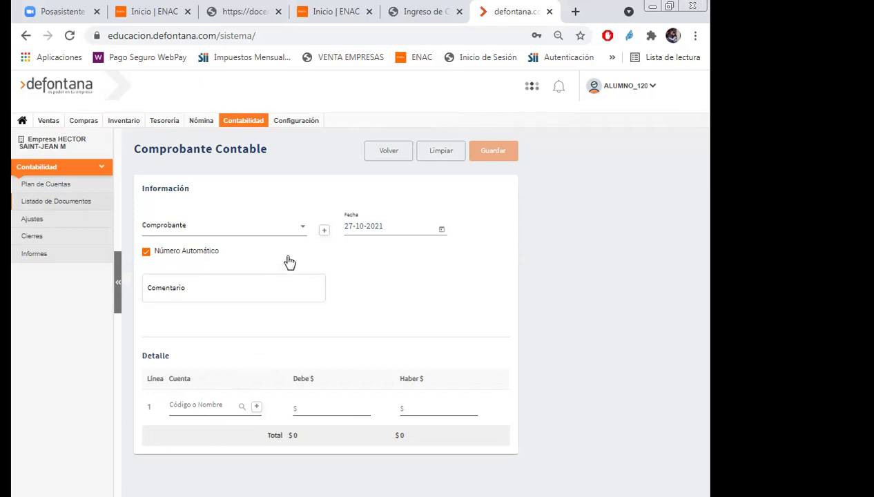
{"action": "left_click", "coordinate": [301, 230]}
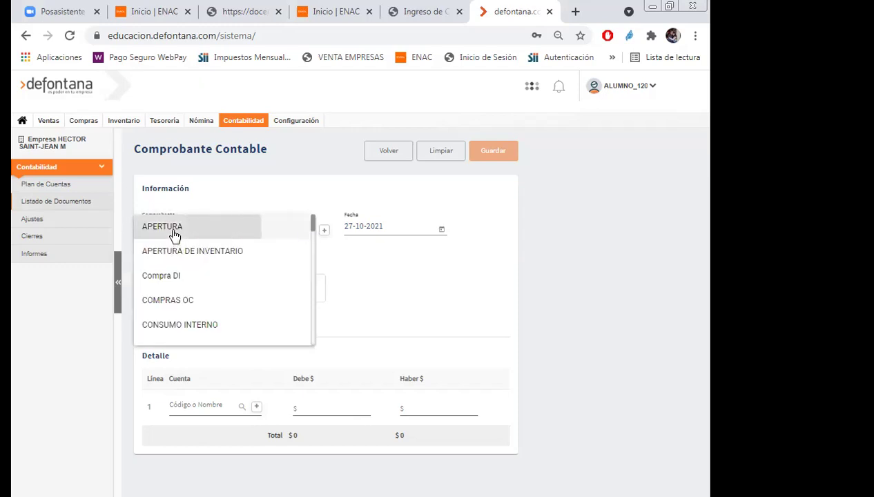
Choose APERTURA as the voucher type, then browse the other voucher types.
{"action": "left_click", "coordinate": [174, 230]}
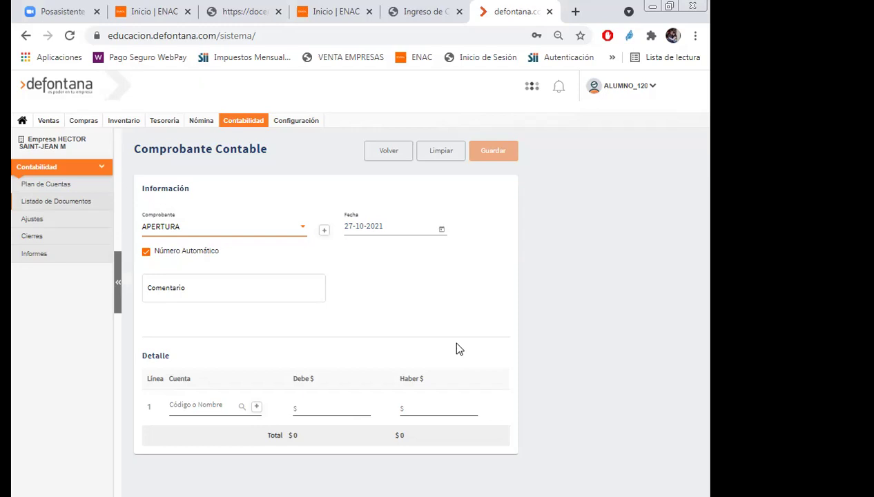
{"action": "left_click", "coordinate": [303, 229]}
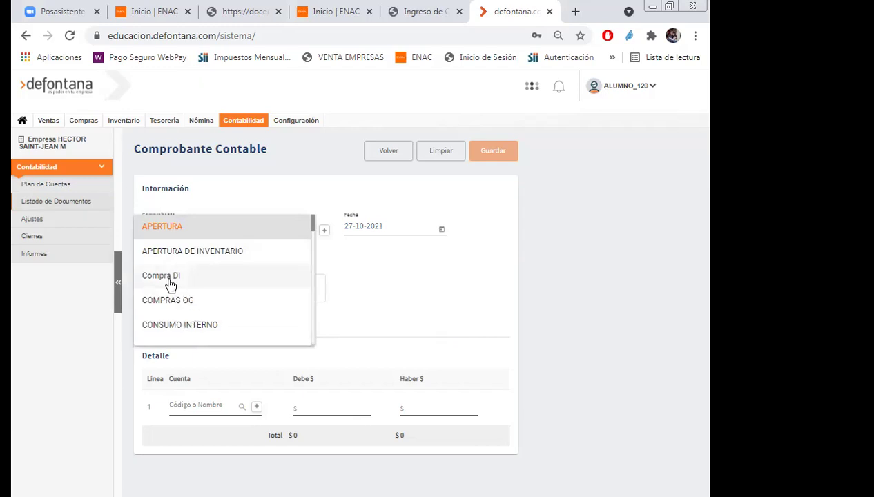
{"action": "scroll", "coordinate": [171, 285], "scroll_direction": "down", "scroll_amount": 1}
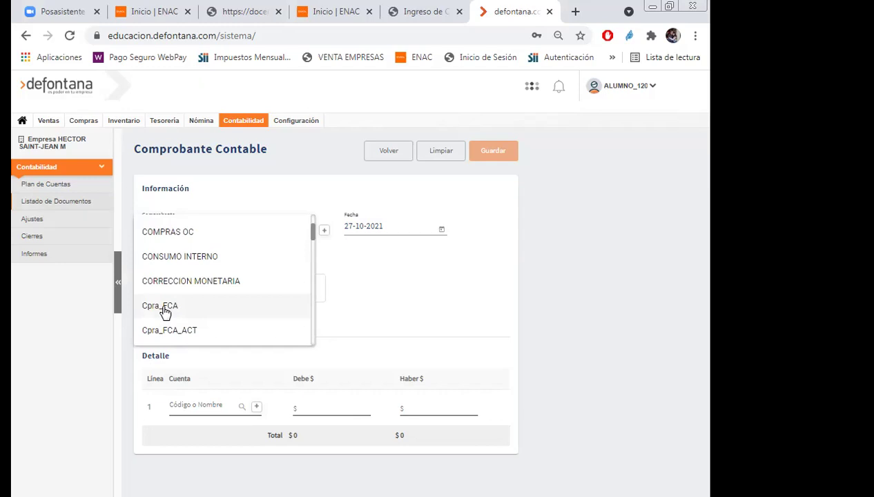
{"action": "left_click", "coordinate": [607, 301]}
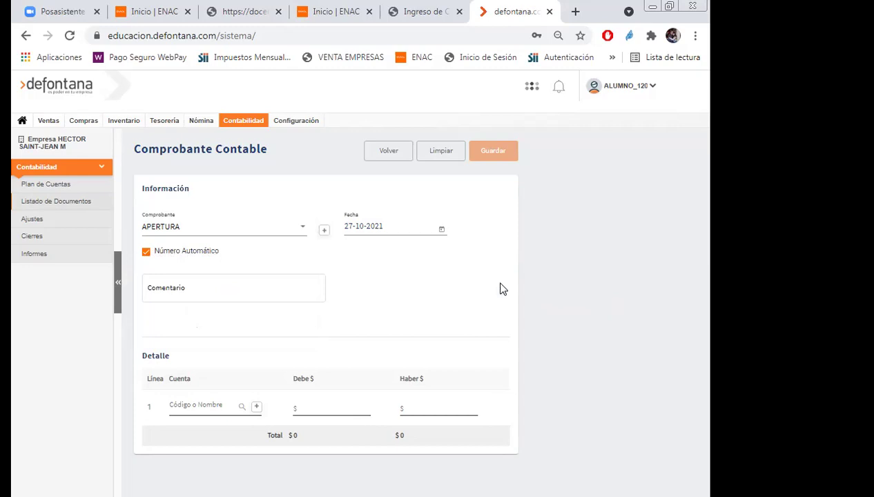
Change the voucher type from APERTURA to Venta XFVEELECT.
{"action": "left_click", "coordinate": [301, 231]}
{"action": "scroll", "coordinate": [285, 291], "scroll_direction": "down", "scroll_amount": 3}
{"action": "scroll", "coordinate": [283, 294], "scroll_direction": "down", "scroll_amount": 10}
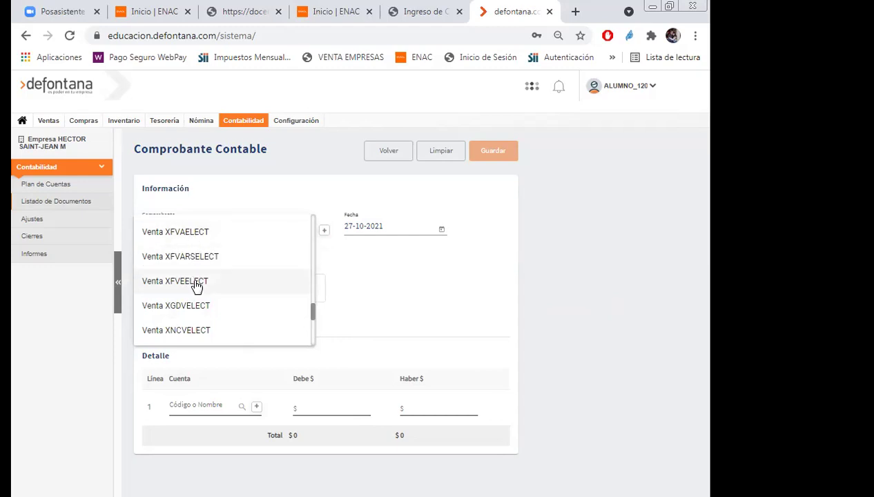
{"action": "left_click", "coordinate": [189, 283]}
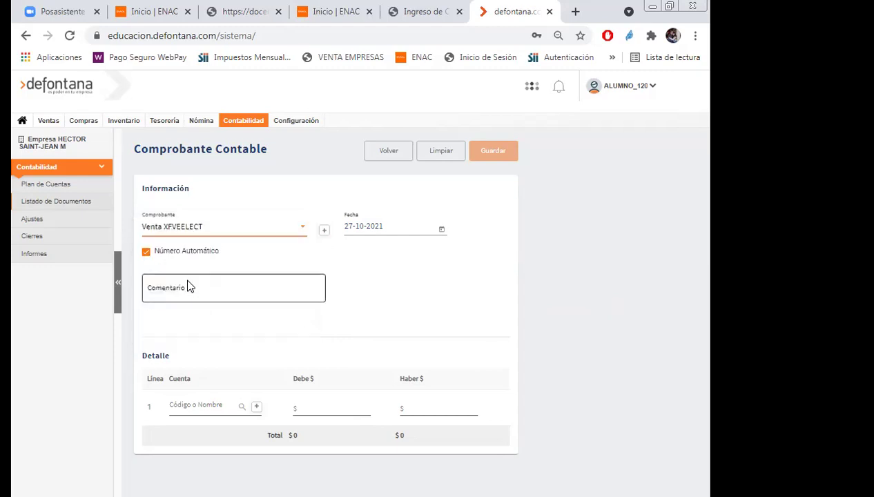
{"action": "left_click", "coordinate": [305, 235]}
Switch the voucher type through HONORARIOS and EGRESO, settling on INGRESO.
{"action": "left_click", "coordinate": [591, 274]}
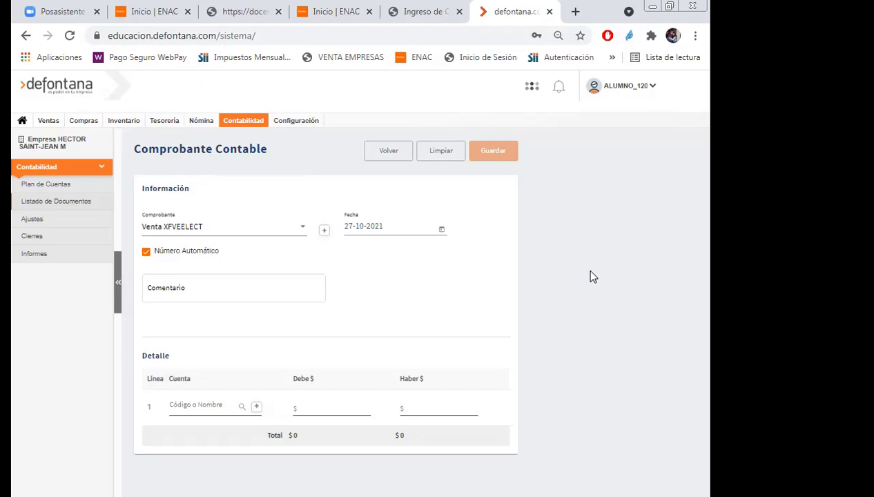
{"action": "left_click", "coordinate": [303, 231]}
{"action": "scroll", "coordinate": [282, 246], "scroll_direction": "up", "scroll_amount": 10}
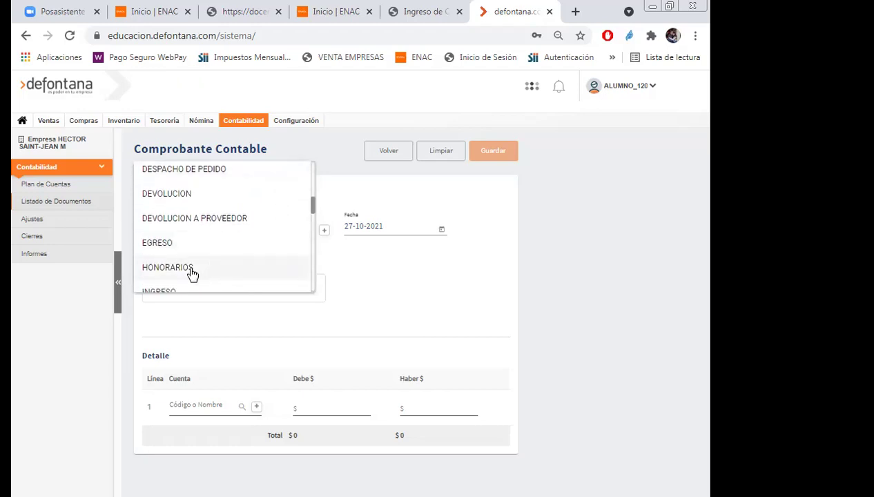
{"action": "left_click", "coordinate": [190, 269]}
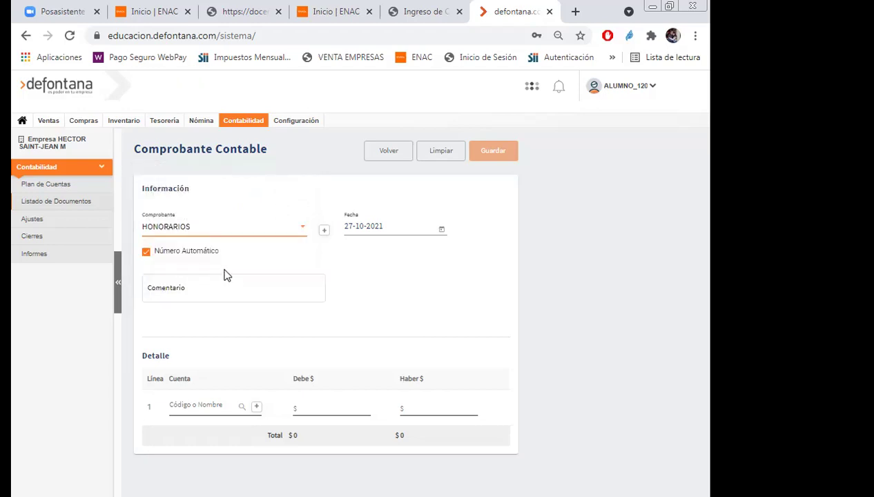
{"action": "left_click", "coordinate": [302, 234]}
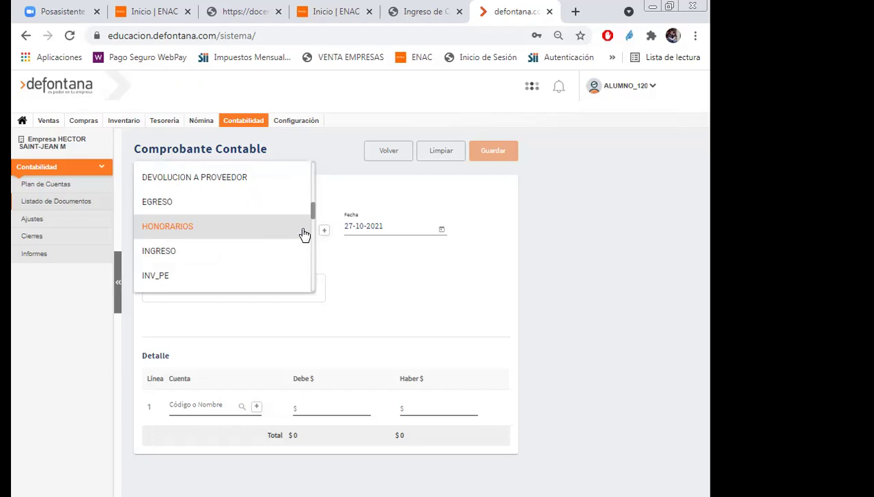
{"action": "left_click", "coordinate": [157, 209]}
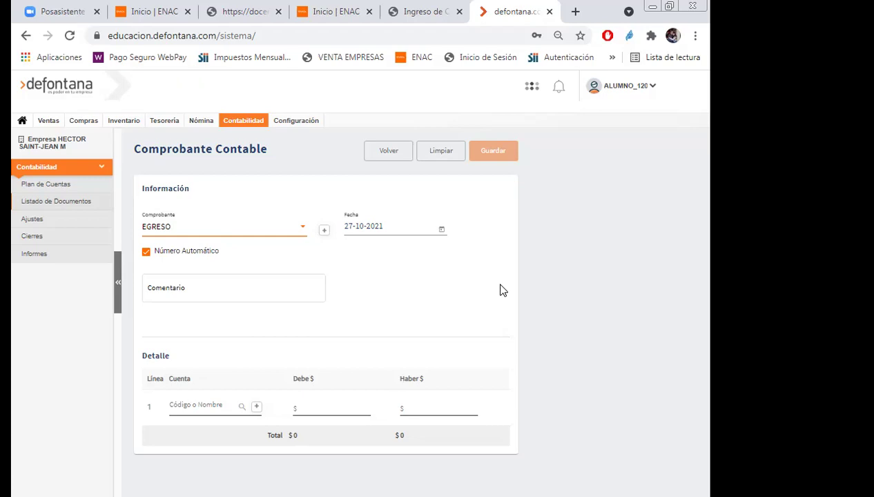
{"action": "left_click", "coordinate": [302, 228]}
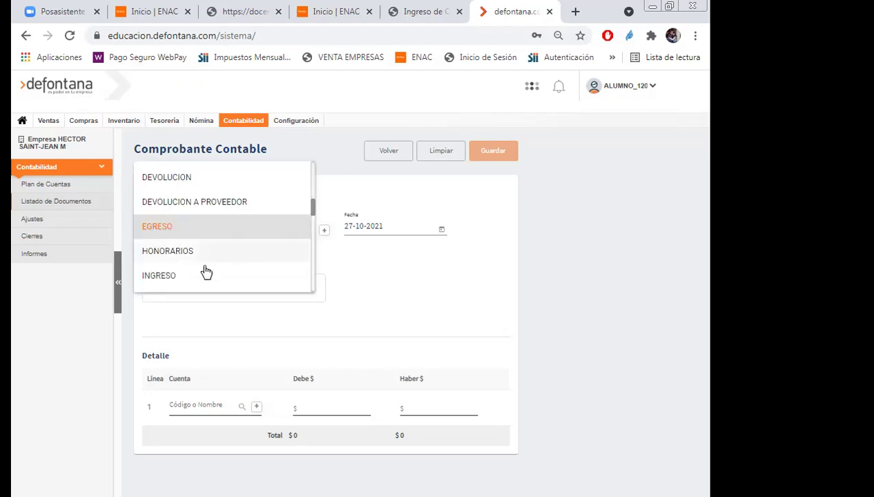
{"action": "left_click", "coordinate": [170, 277]}
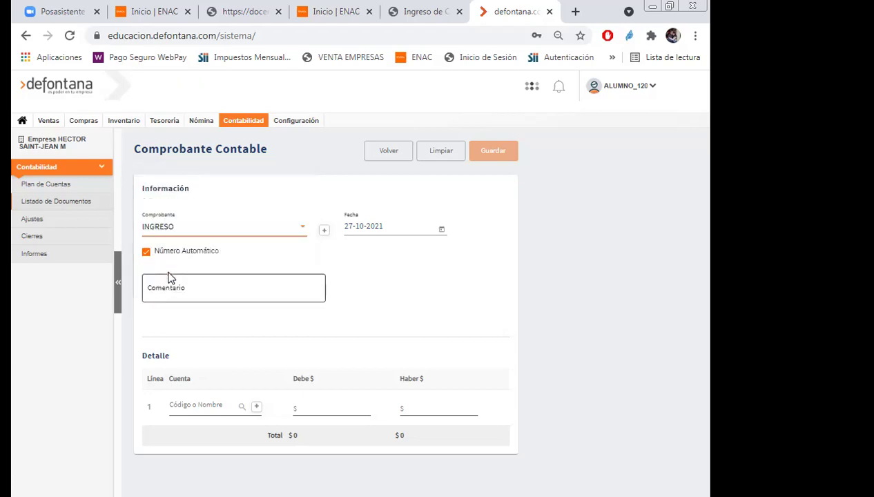
Browse the voucher type list several times, keeping INGRESO selected.
{"action": "left_click", "coordinate": [302, 230]}
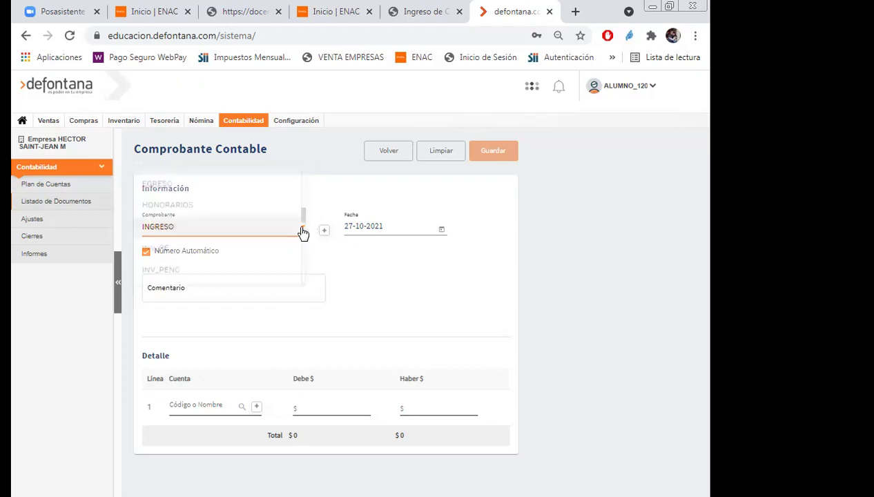
{"action": "left_click", "coordinate": [584, 312]}
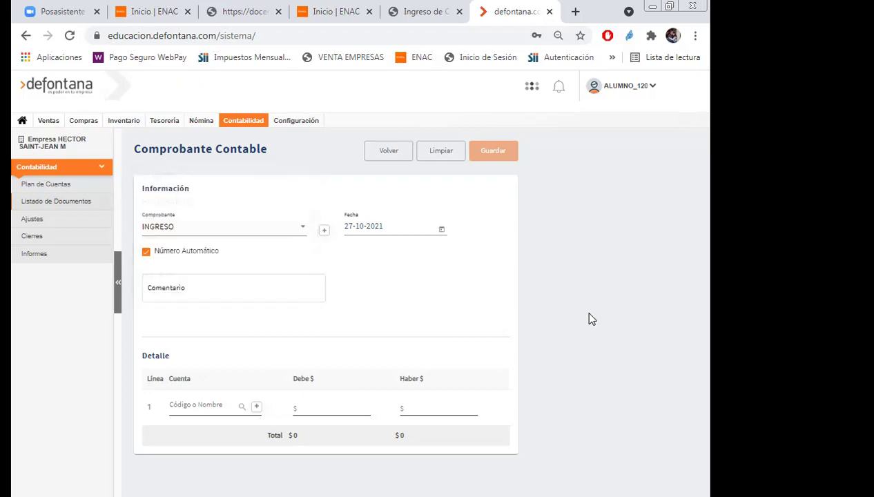
{"action": "left_click", "coordinate": [302, 235]}
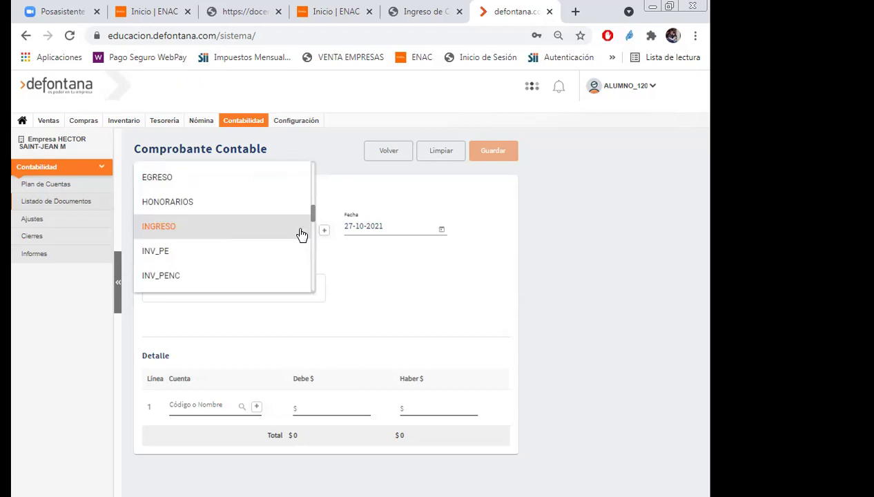
{"action": "scroll", "coordinate": [253, 260], "scroll_direction": "up", "scroll_amount": 4}
{"action": "scroll", "coordinate": [256, 261], "scroll_direction": "up", "scroll_amount": 6}
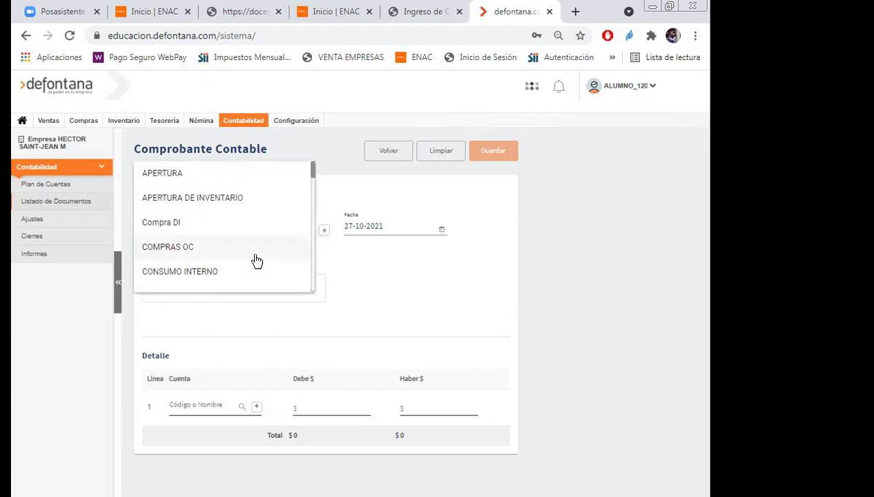
{"action": "scroll", "coordinate": [255, 260], "scroll_direction": "down", "scroll_amount": 1}
{"action": "left_click", "coordinate": [555, 344]}
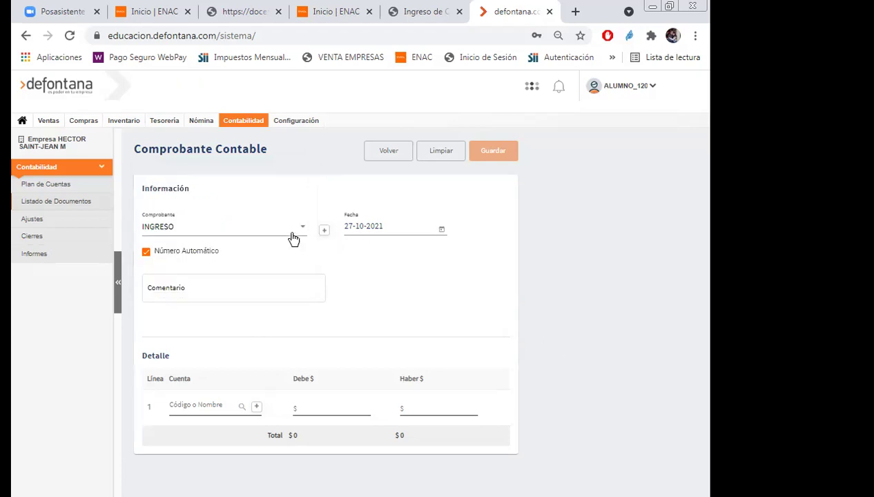
{"action": "left_click", "coordinate": [298, 234]}
{"action": "scroll", "coordinate": [295, 243], "scroll_direction": "down", "scroll_amount": 10}
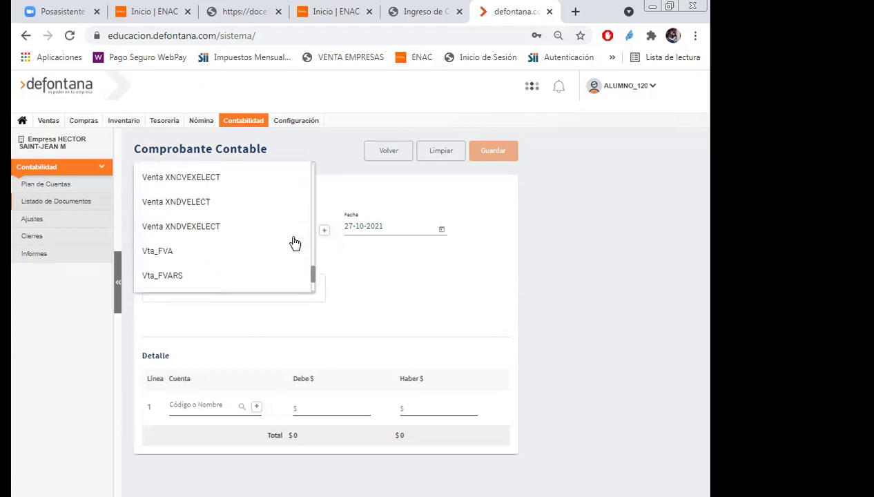
{"action": "scroll", "coordinate": [295, 243], "scroll_direction": "up", "scroll_amount": 10}
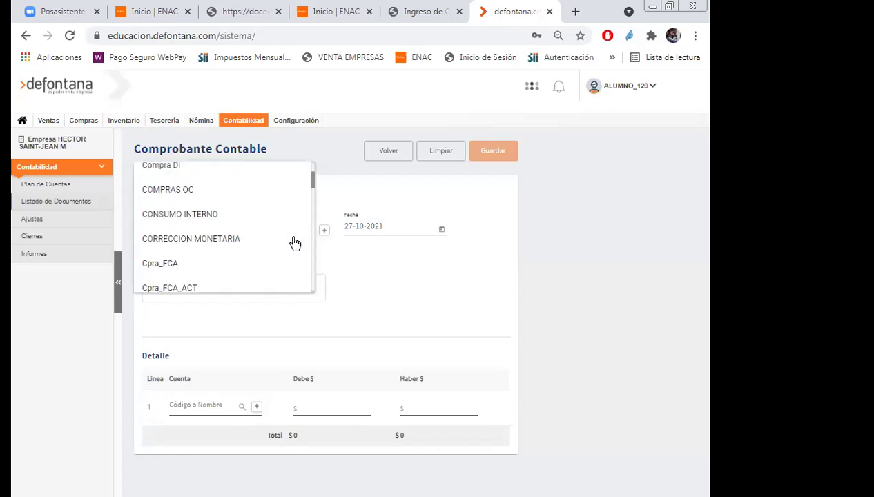
{"action": "left_click", "coordinate": [564, 256]}
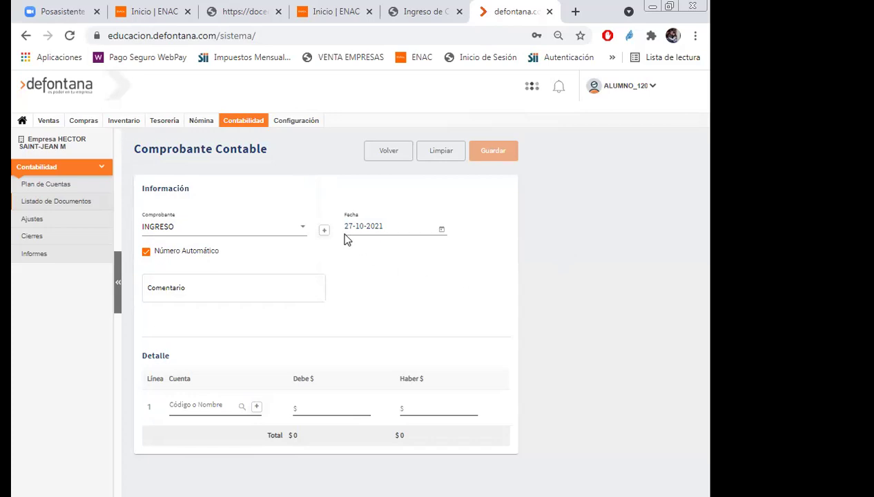
Set the voucher type to TRASPASO.
{"action": "left_click", "coordinate": [304, 229]}
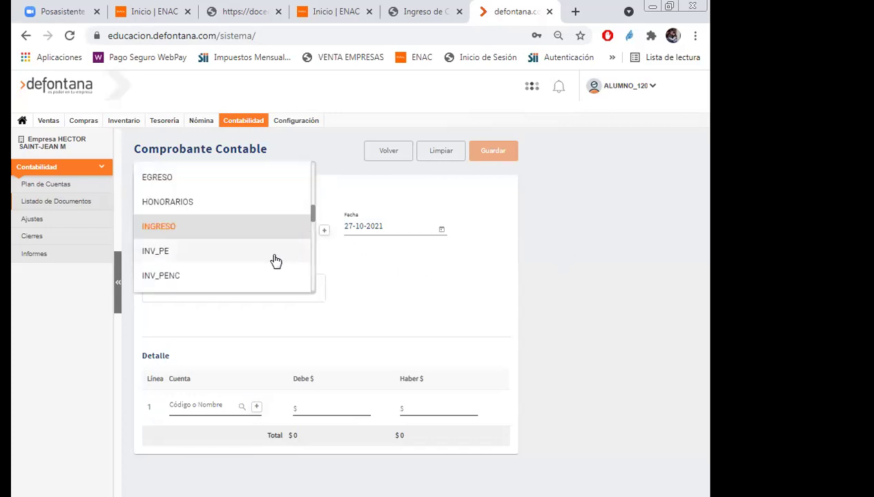
{"action": "scroll", "coordinate": [275, 260], "scroll_direction": "down", "scroll_amount": 5}
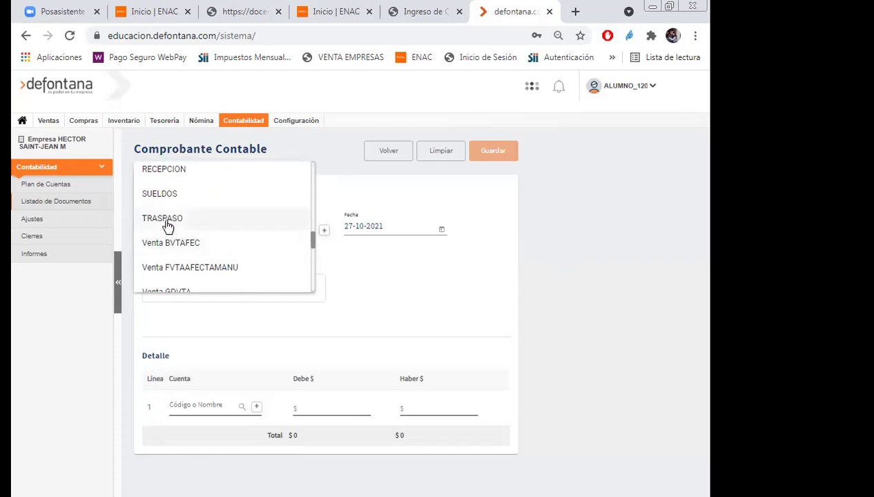
{"action": "left_click", "coordinate": [168, 225]}
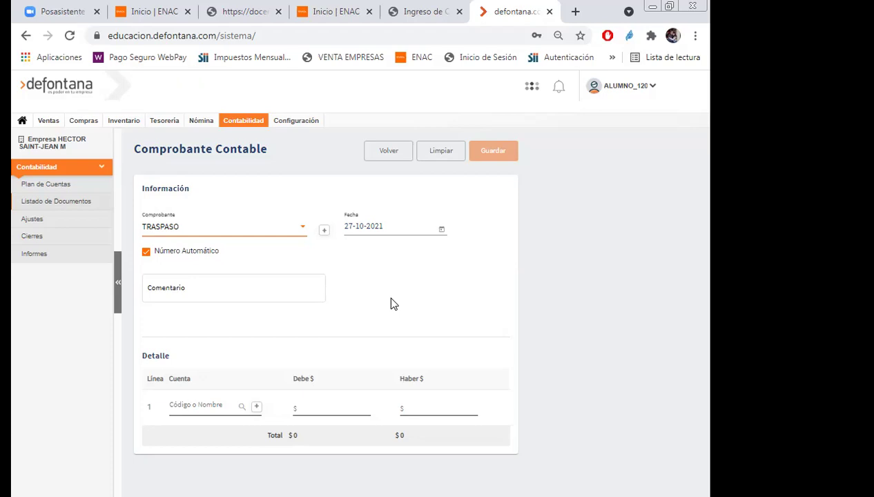
{"action": "left_click", "coordinate": [305, 229]}
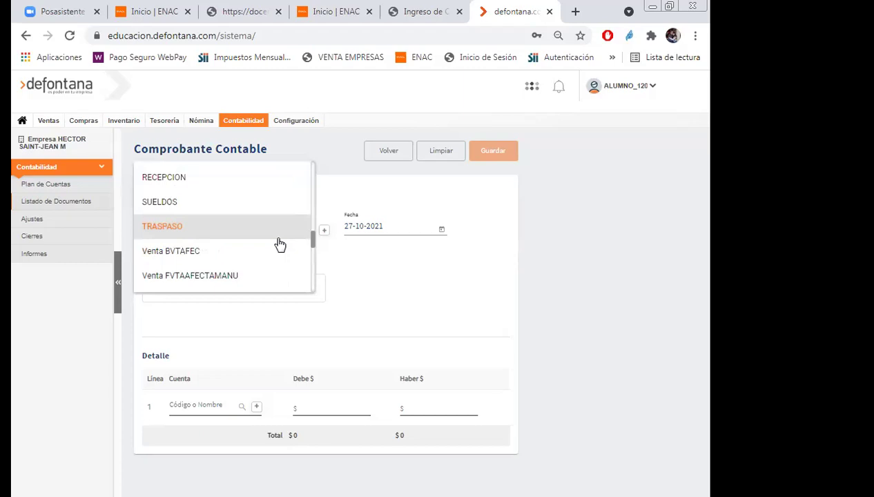
{"action": "scroll", "coordinate": [279, 243], "scroll_direction": "up", "scroll_amount": 3}
{"action": "scroll", "coordinate": [279, 244], "scroll_direction": "up", "scroll_amount": 6}
{"action": "scroll", "coordinate": [280, 243], "scroll_direction": "down", "scroll_amount": 5}
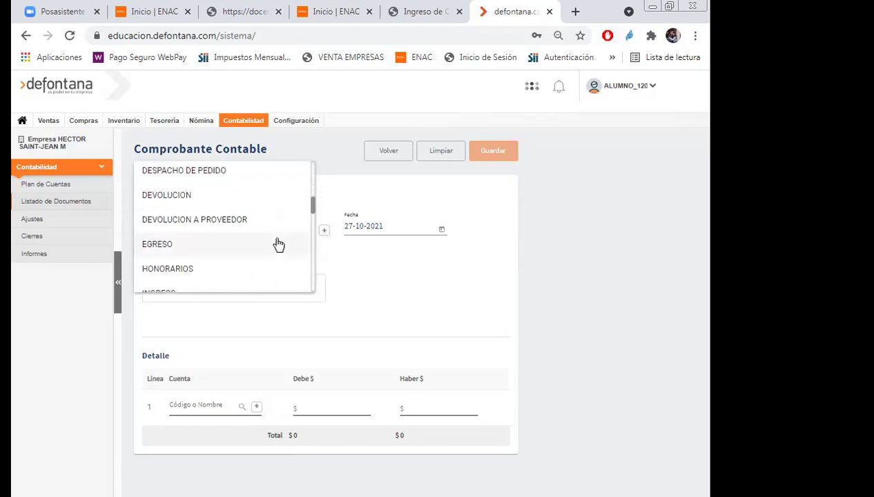
{"action": "left_click", "coordinate": [654, 350]}
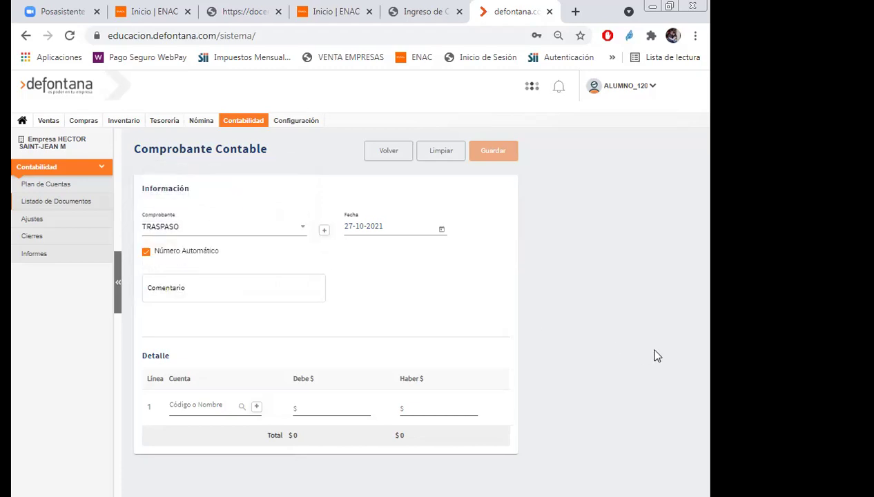
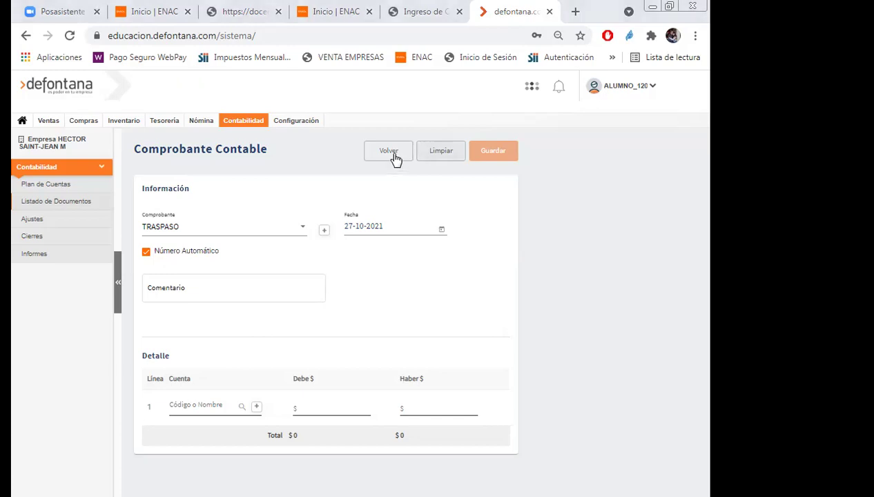
Change the voucher type from TRASPASO to APERTURA in the Comprobante list.
{"action": "left_click", "coordinate": [295, 234]}
{"action": "scroll", "coordinate": [295, 234], "scroll_direction": "up", "scroll_amount": 10}
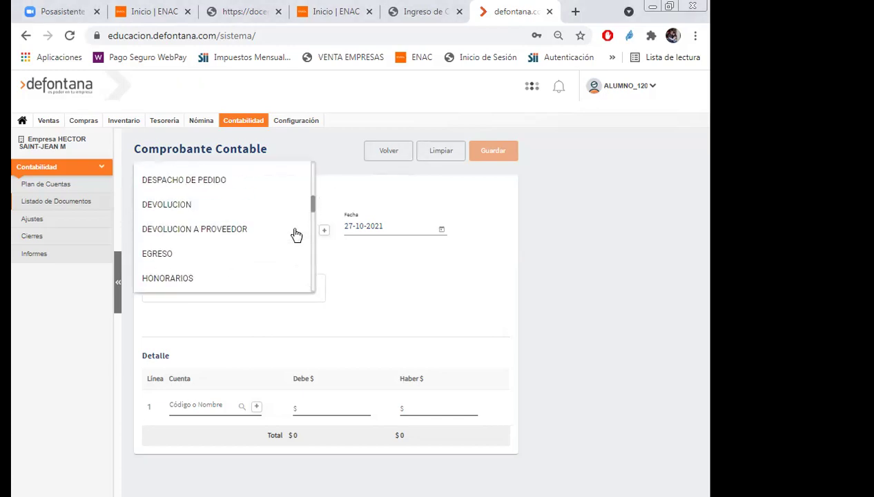
{"action": "left_click", "coordinate": [170, 181]}
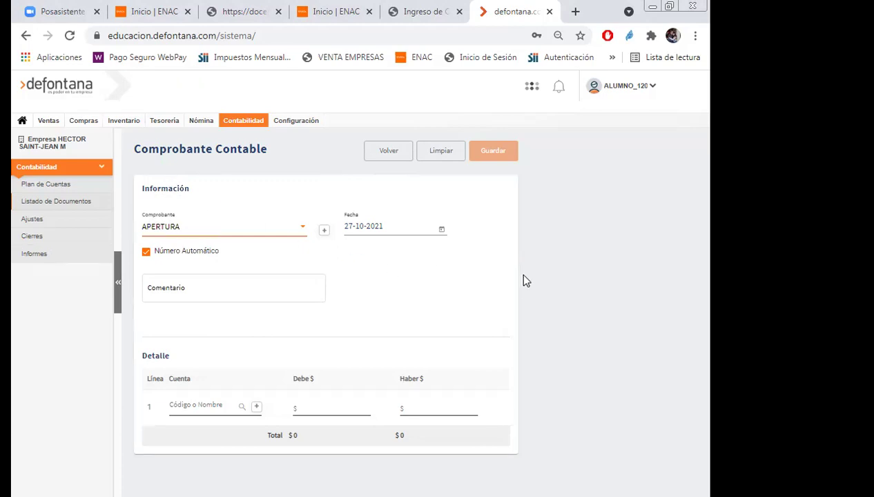
{"action": "left_click", "coordinate": [218, 285]}
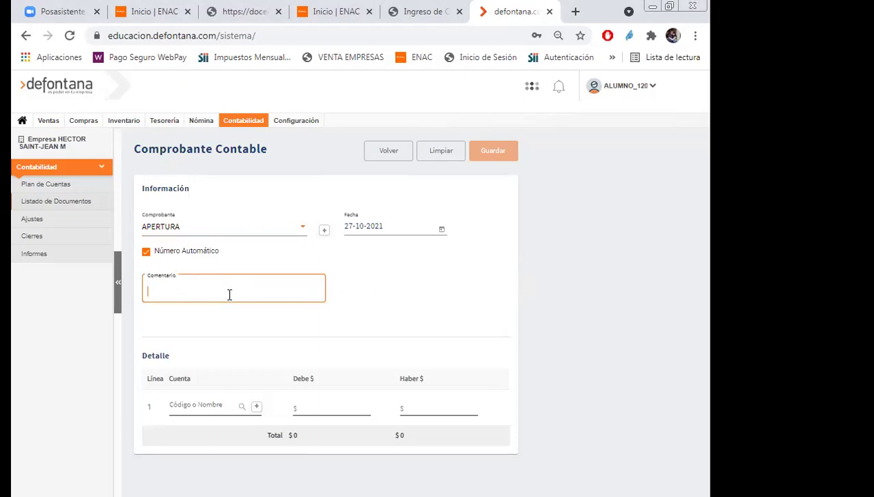
{"action": "left_click", "coordinate": [279, 87]}
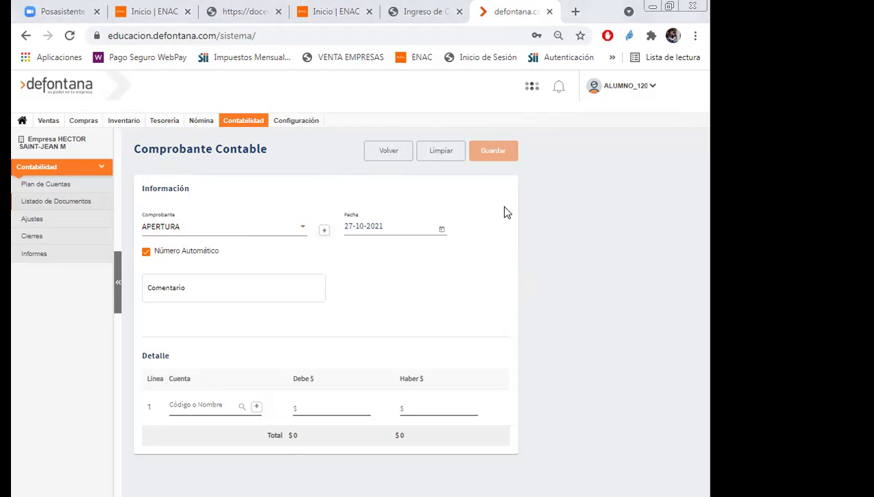
Enter the voucher comment 'Contabiliza inicio de actividades empresa XXXX'.
{"action": "left_click", "coordinate": [185, 289]}
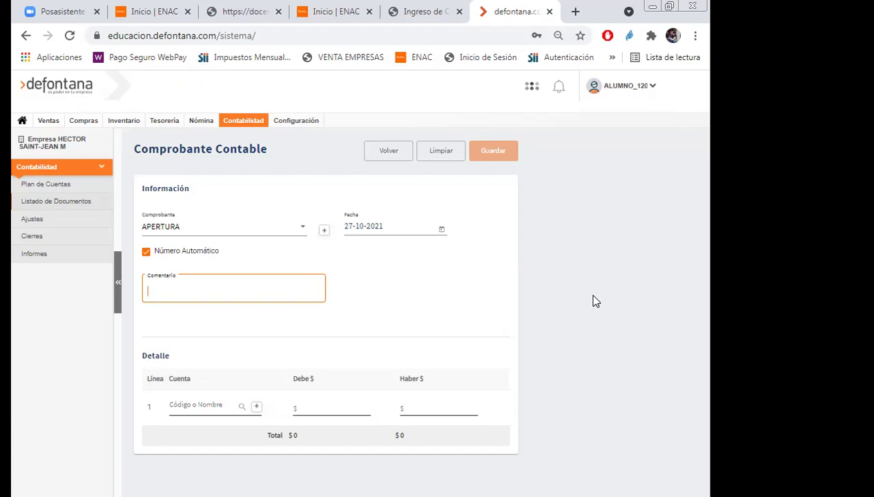
{"action": "type", "text": "glos"}
{"action": "type", "text": "a"}
{"action": "key", "text": "BackSpace"}
{"action": "key", "text": "BackSpace"}
{"action": "key", "text": "BackSpace"}
{"action": "key", "text": "BackSpace"}
{"action": "key", "text": "BackSpace"}
{"action": "type", "text": "Contabiliza inicio de actividades empresa"}
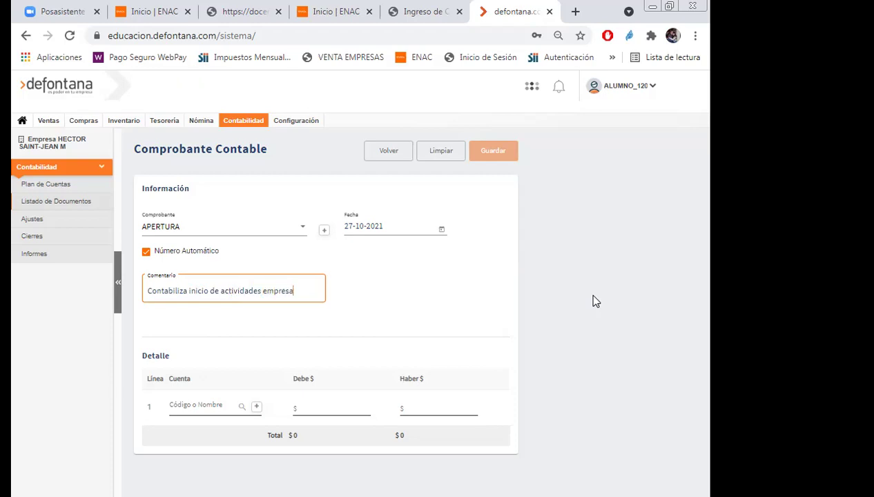
{"action": "type", "text": " XXXX"}
{"action": "key", "text": "Return"}
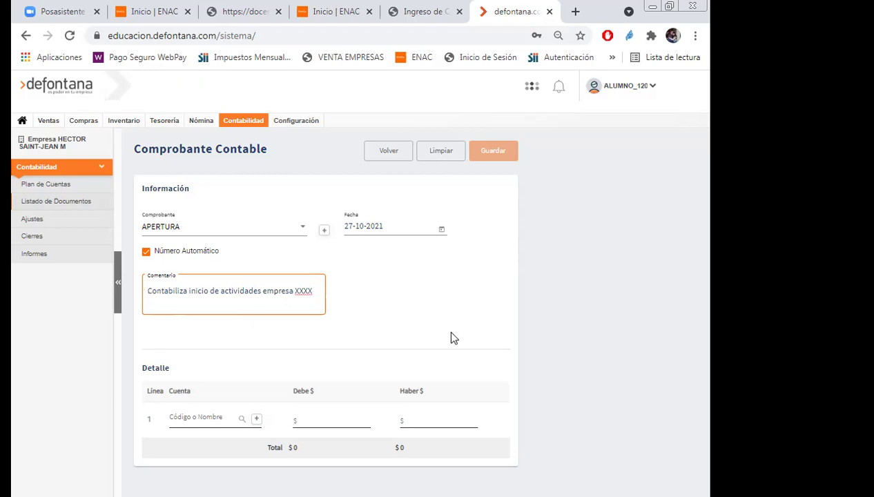
{"action": "left_click", "coordinate": [198, 343]}
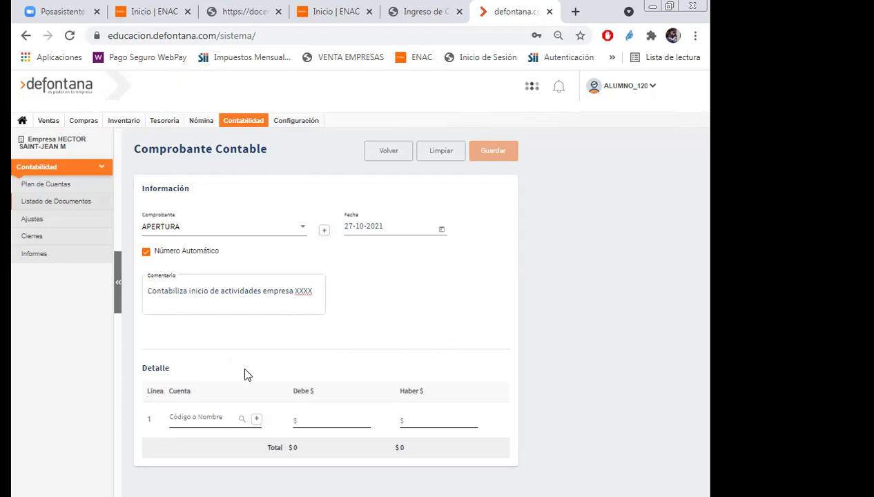
{"action": "left_click", "coordinate": [211, 419]}
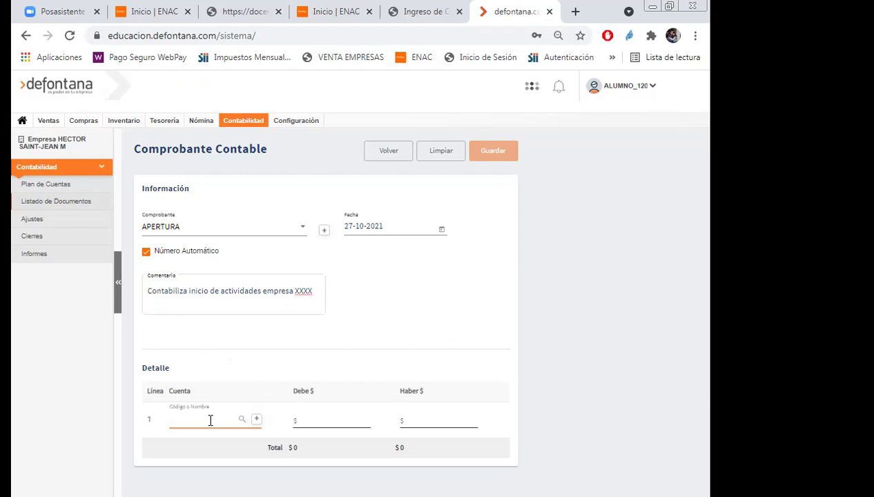
{"action": "type", "text": "cuentas de cargo"}
{"action": "left_click", "coordinate": [240, 422]}
{"action": "left_click_drag", "start_coordinate": [240, 422], "coordinate": [140, 433]}
{"action": "left_click", "coordinate": [239, 419]}
{"action": "key", "text": "BackSpace"}
{"action": "key", "text": "BackSpace"}
{"action": "key", "text": "BackSpace"}
{"action": "key", "text": "BackSpace"}
{"action": "key", "text": "BackSpace"}
{"action": "key", "text": "BackSpace"}
{"action": "key", "text": "BackSpace"}
{"action": "key", "text": "BackSpace"}
{"action": "key", "text": "BackSpace"}
{"action": "key", "text": "BackSpace"}
{"action": "key", "text": "BackSpace"}
{"action": "key", "text": "BackSpace"}
{"action": "key", "text": "BackSpace"}
{"action": "key", "text": "BackSpace"}
{"action": "key", "text": "BackSpace"}
{"action": "key", "text": "BackSpace"}
{"action": "key", "text": "F12"}
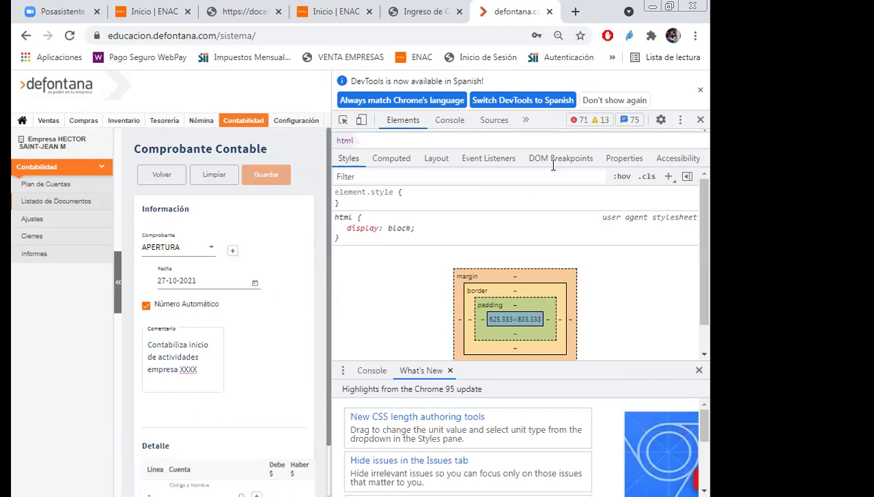
{"action": "left_click", "coordinate": [700, 120]}
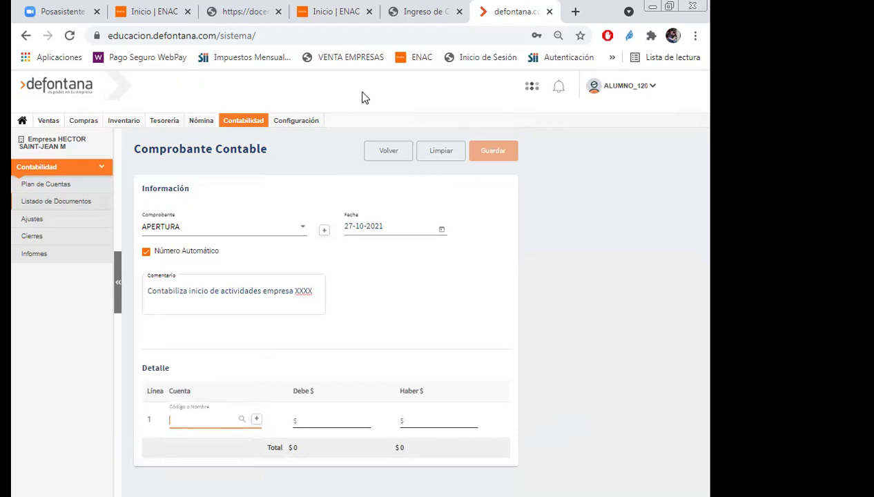
{"action": "left_click", "coordinate": [583, 289]}
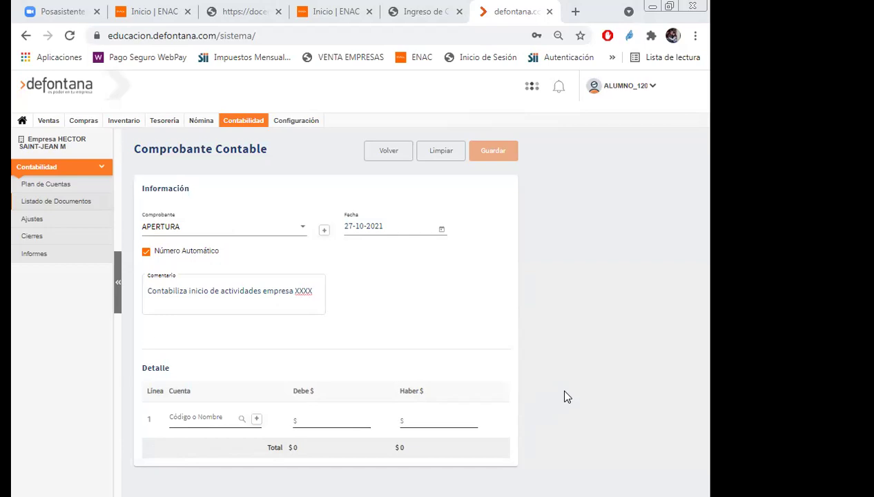
{"action": "left_click", "coordinate": [186, 421]}
{"action": "type", "text": "caja"}
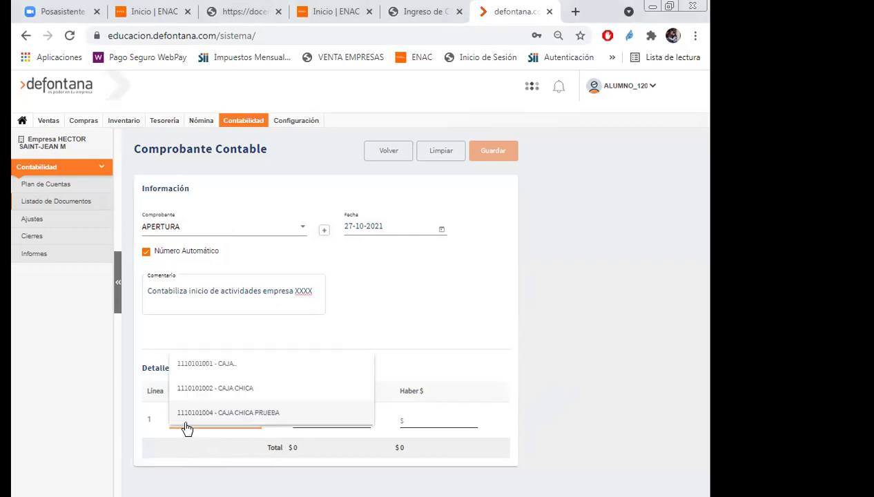
{"action": "left_click", "coordinate": [205, 366]}
Write line 1's comment 'Aporte en efectivo inicio de actividades' and keep it for the next line.
{"action": "left_click", "coordinate": [329, 237]}
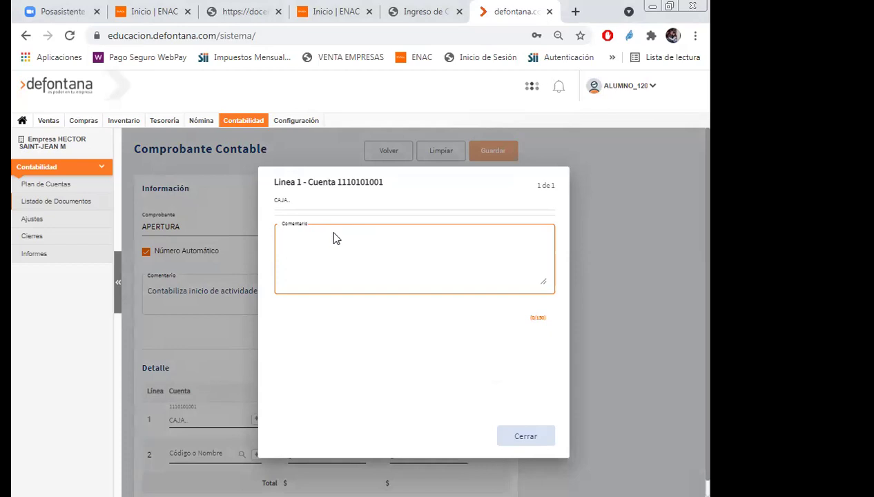
{"action": "type", "text": "Ap"}
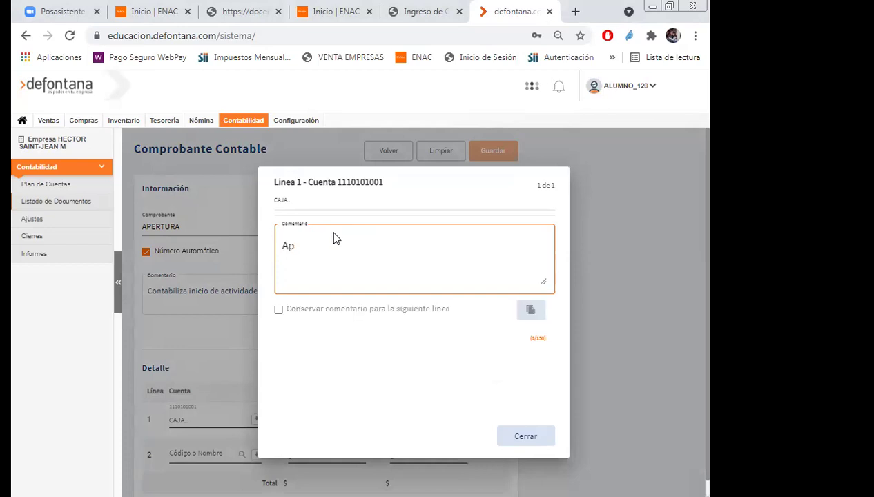
{"action": "key", "text": "BackSpace"}
{"action": "key", "text": "BackSpace"}
{"action": "type", "text": "Aporte en efectivo"}
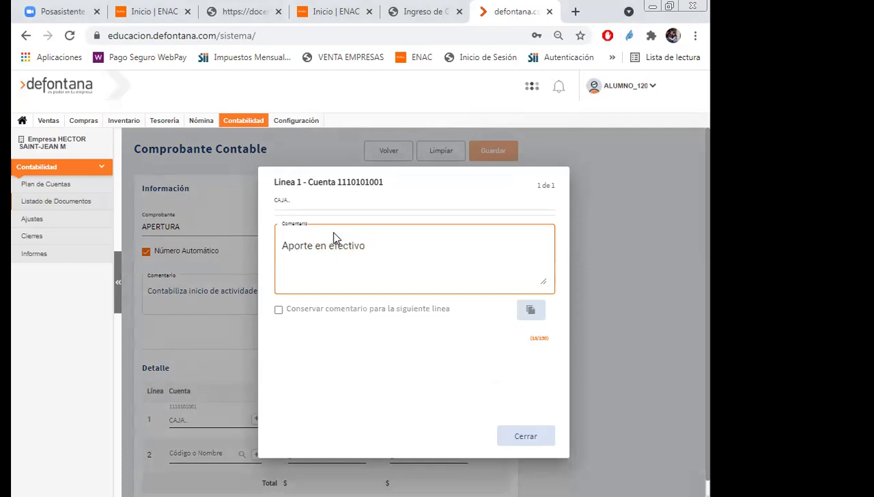
{"action": "type", "text": " inicio de actividades"}
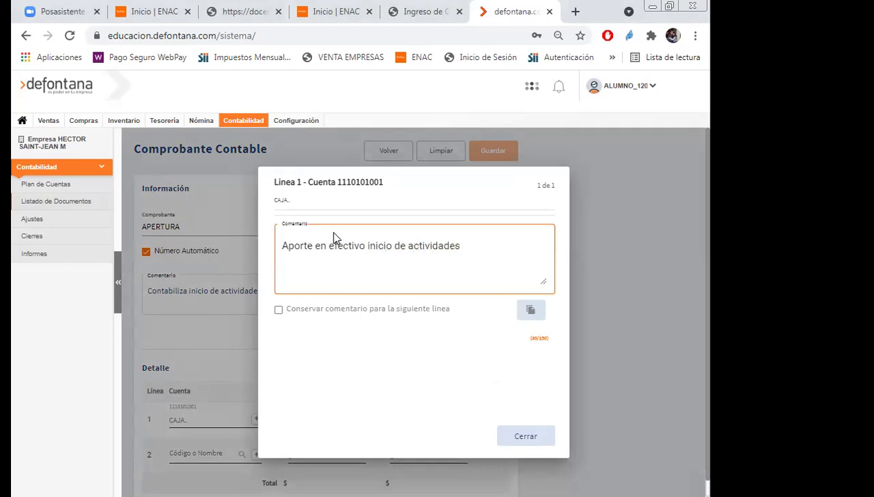
{"action": "left_click", "coordinate": [279, 310]}
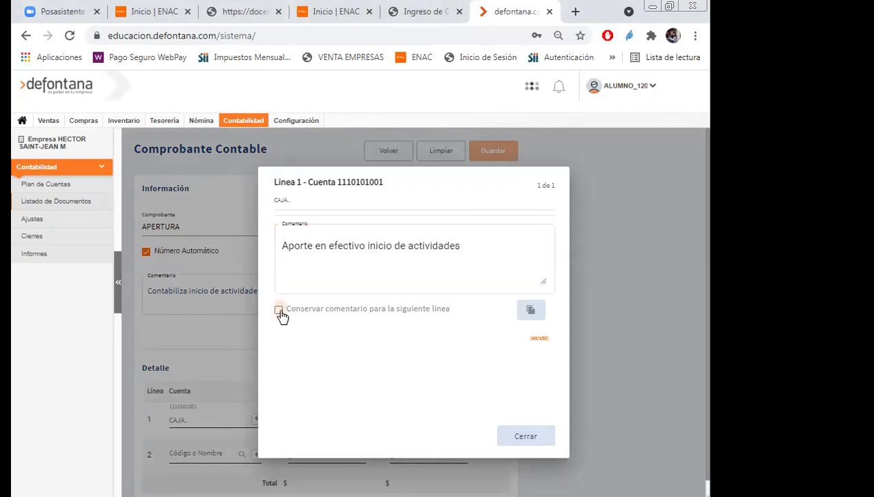
{"action": "left_click", "coordinate": [526, 437]}
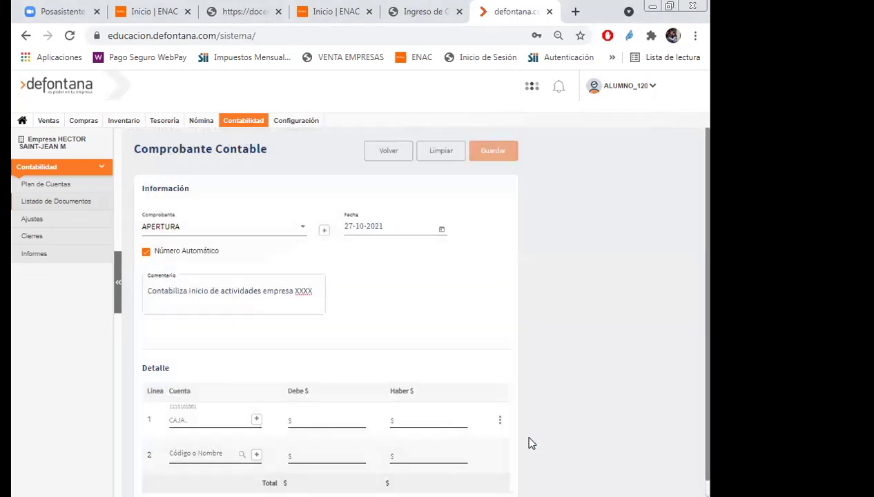
Enter a debit of 1000000 on line 1.
{"action": "left_click", "coordinate": [311, 418]}
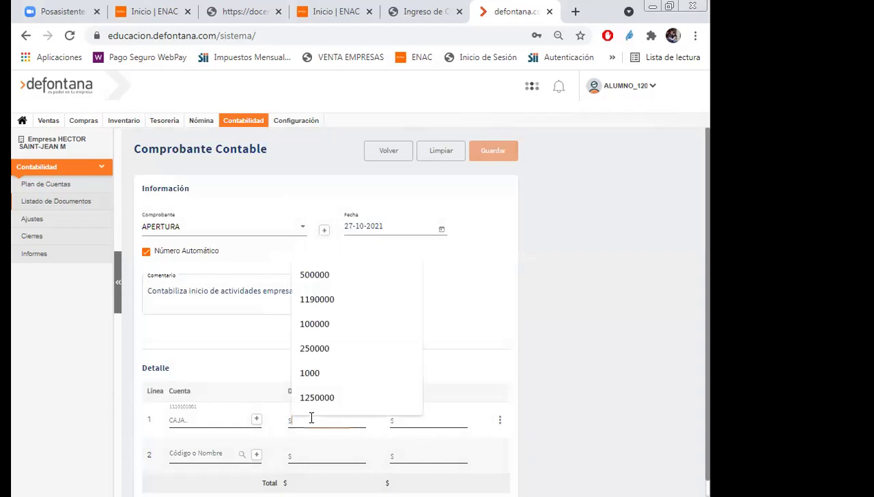
{"action": "left_click", "coordinate": [599, 409]}
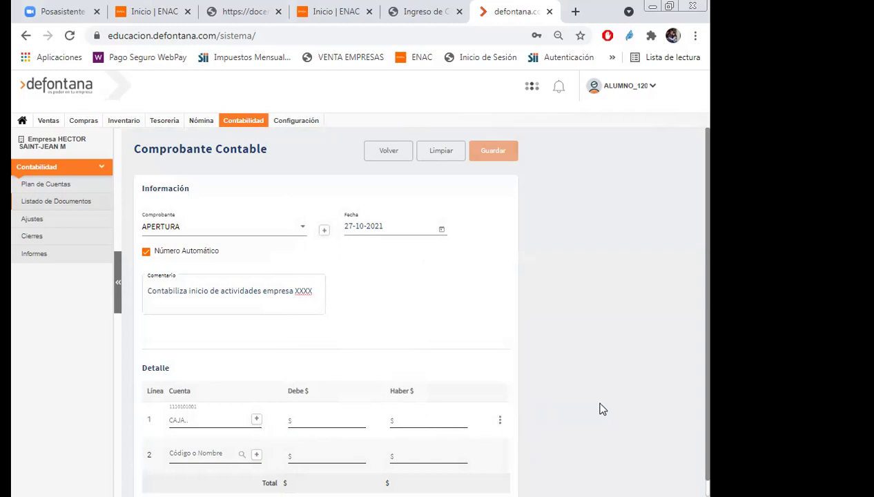
{"action": "left_click", "coordinate": [311, 419]}
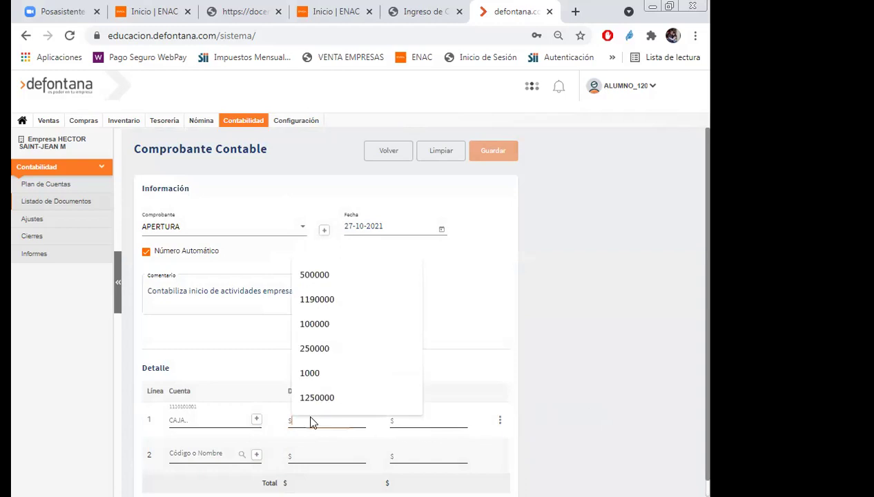
{"action": "type", "text": "1000000"}
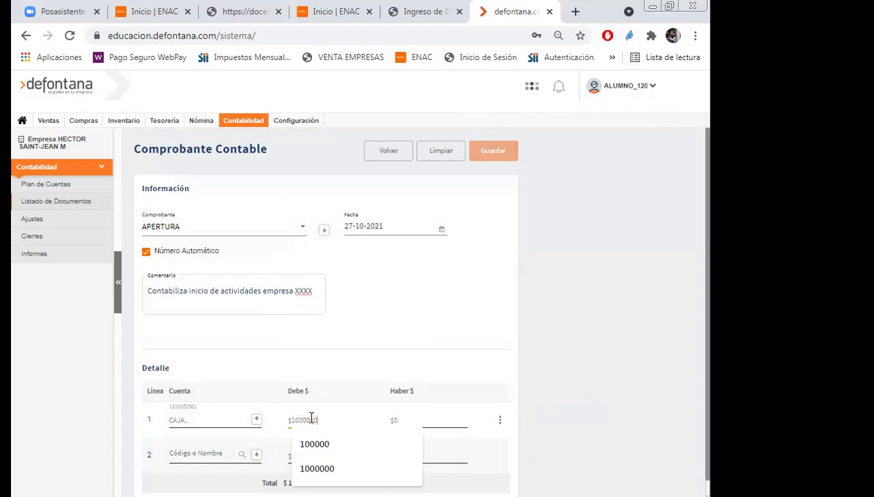
{"action": "left_click", "coordinate": [610, 350]}
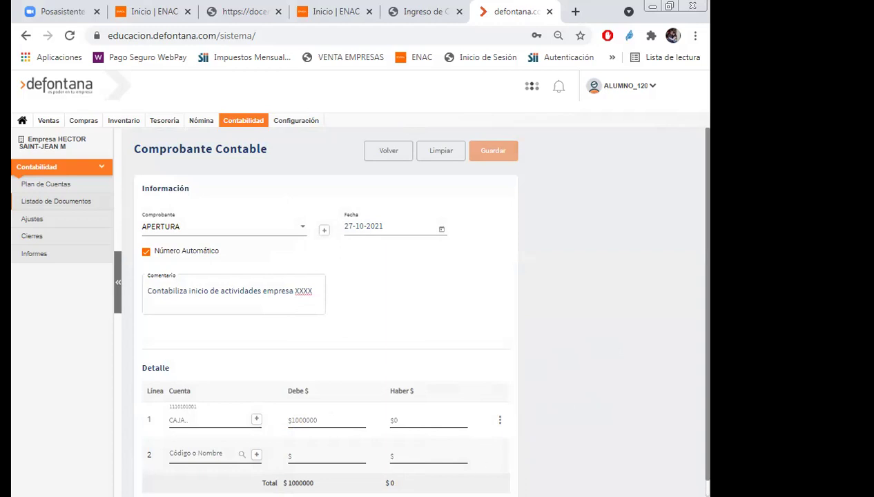
{"action": "left_click", "coordinate": [194, 454]}
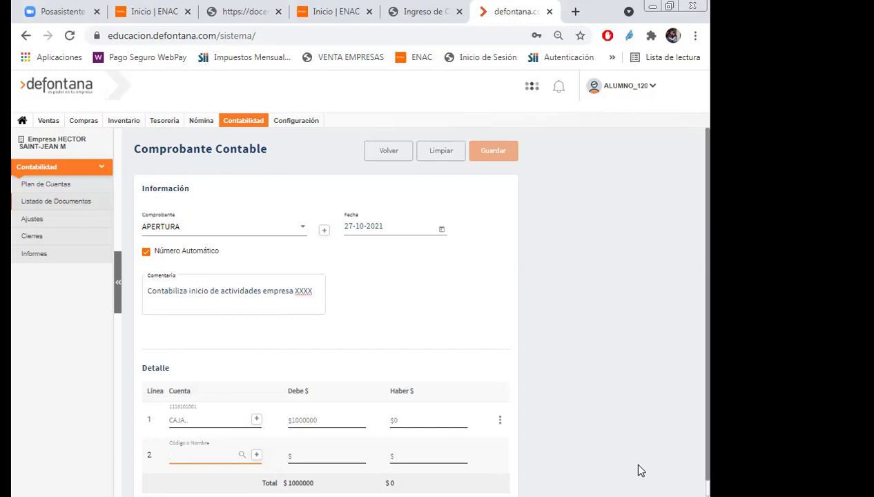
{"action": "type", "text": "gve"}
{"action": "key", "text": "BackSpace"}
{"action": "key", "text": "BackSpace"}
{"action": "key", "text": "BackSpace"}
{"action": "type", "text": "vih"}
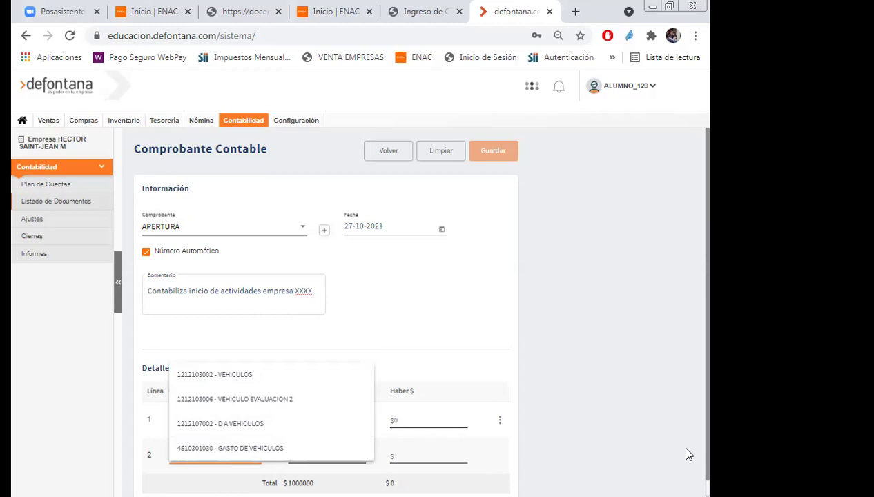
{"action": "left_click", "coordinate": [190, 374]}
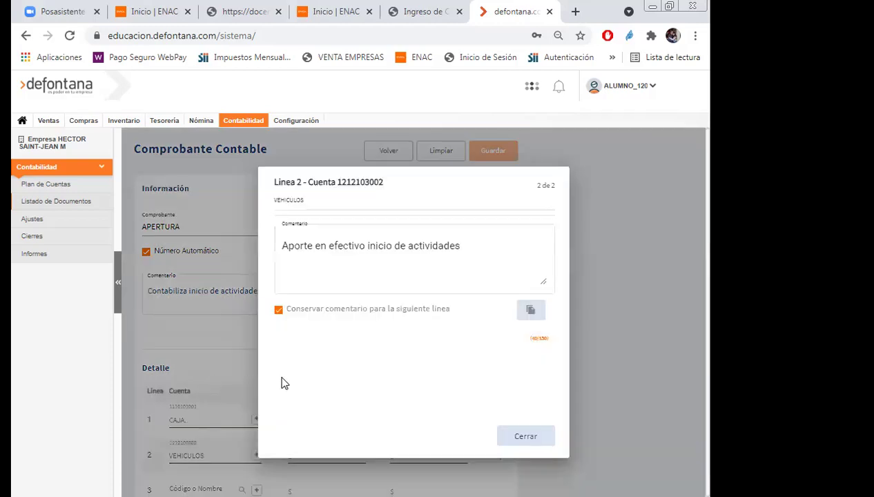
Change line 2's comment to 'Aporte de una camioneta en inicio de actividades'.
{"action": "left_click", "coordinate": [314, 245]}
{"action": "type", "text": "de un vehic"}
{"action": "key", "text": "BackSpace"}
{"action": "key", "text": "BackSpace"}
{"action": "key", "text": "BackSpace"}
{"action": "key", "text": "BackSpace"}
{"action": "key", "text": "BackSpace"}
{"action": "key", "text": "BackSpace"}
{"action": "type", "text": "a camion"}
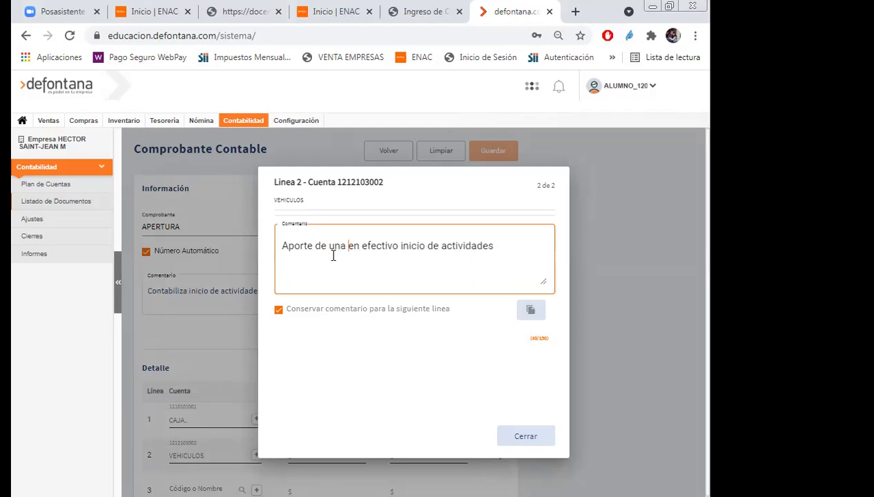
{"action": "type", "text": "eta"}
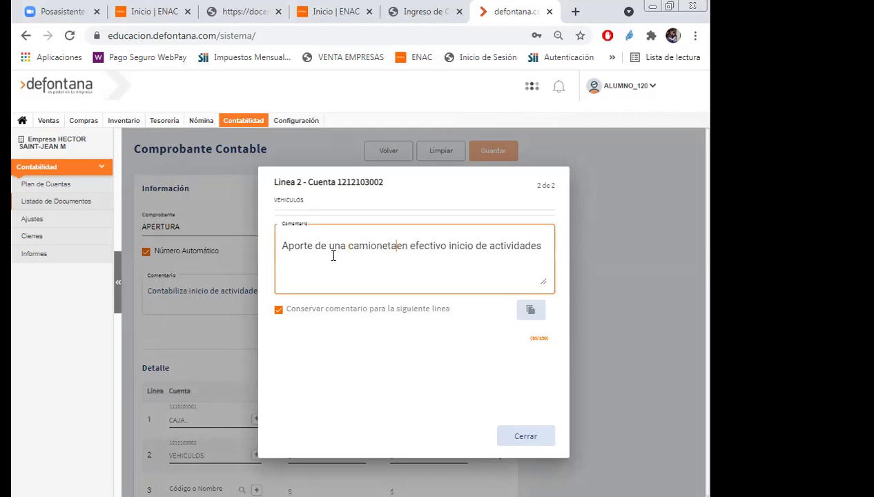
{"action": "key", "text": "Right"}
{"action": "key", "text": "Right"}
{"action": "key", "text": "Right"}
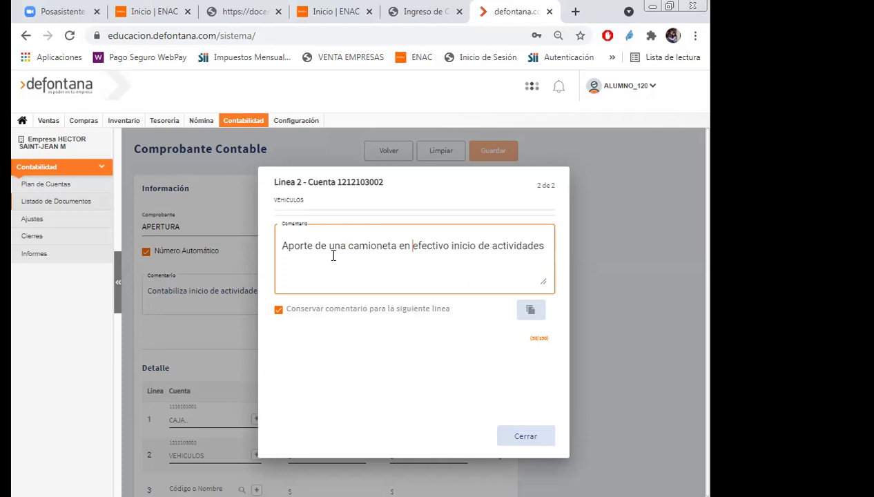
{"action": "key", "text": "Delete"}
{"action": "key", "text": "Delete"}
{"action": "key", "text": "Delete"}
{"action": "key", "text": "Delete"}
{"action": "key", "text": "Delete"}
{"action": "key", "text": "Delete"}
{"action": "key", "text": "Delete"}
{"action": "key", "text": "Delete"}
{"action": "key", "text": "Delete"}
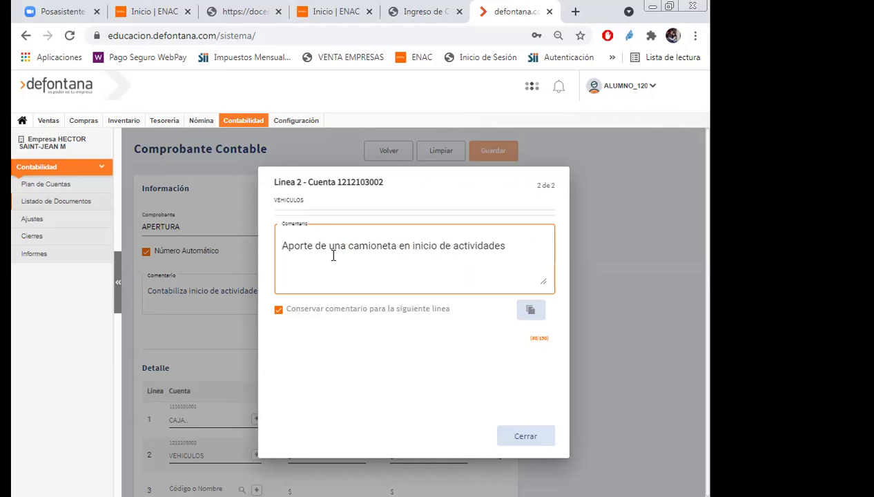
{"action": "left_click", "coordinate": [550, 441]}
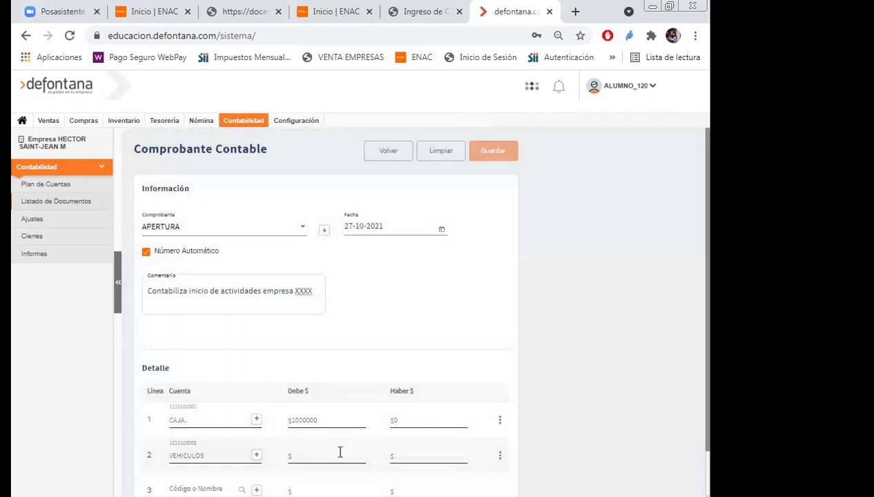
{"action": "left_click", "coordinate": [339, 456]}
Enter a 5000000 debit on line 2, dismissing the chart of accounts popup.
{"action": "type", "text": "5000000"}
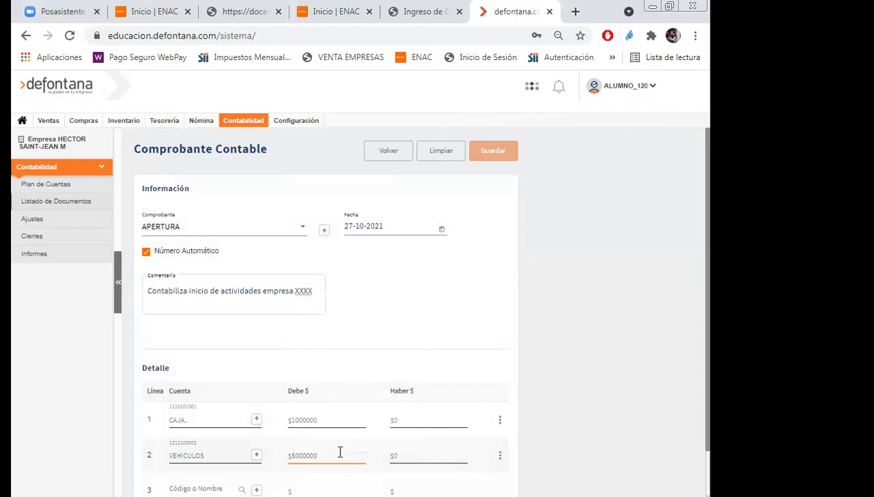
{"action": "key", "text": "Return"}
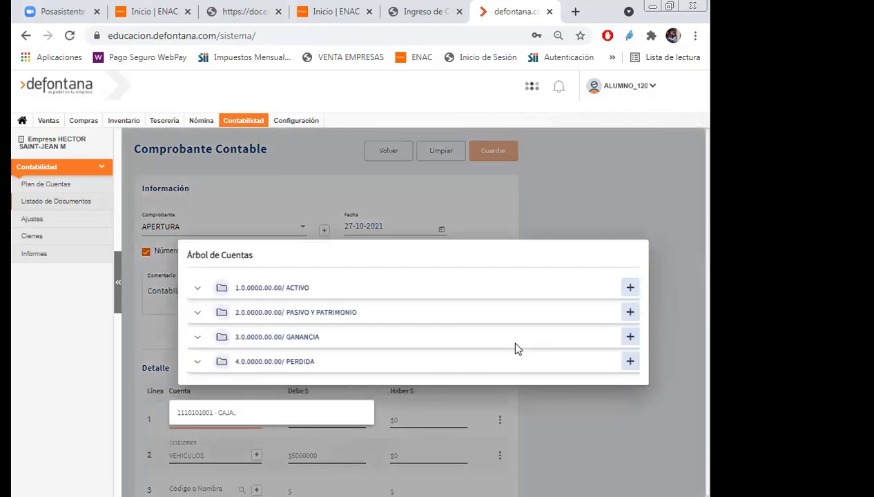
{"action": "left_click", "coordinate": [629, 203]}
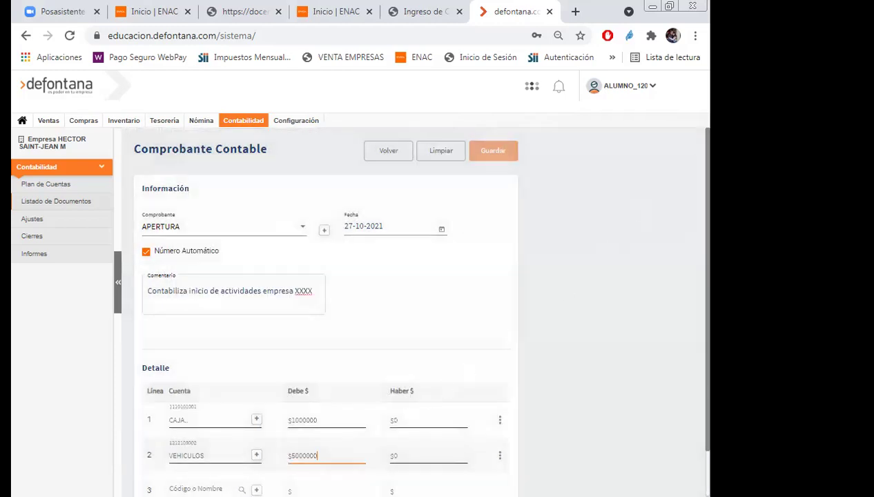
{"action": "left_click", "coordinate": [598, 424]}
{"action": "scroll", "coordinate": [221, 449], "scroll_direction": "down", "scroll_amount": 1}
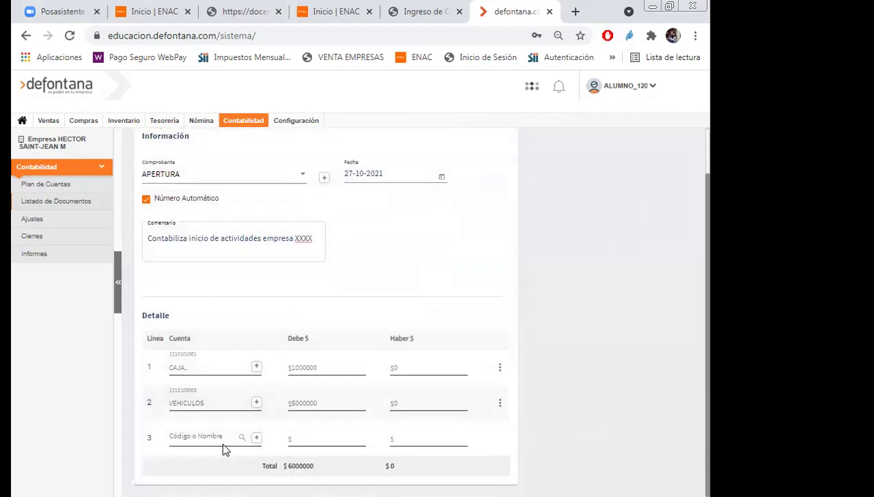
{"action": "left_click", "coordinate": [220, 442]}
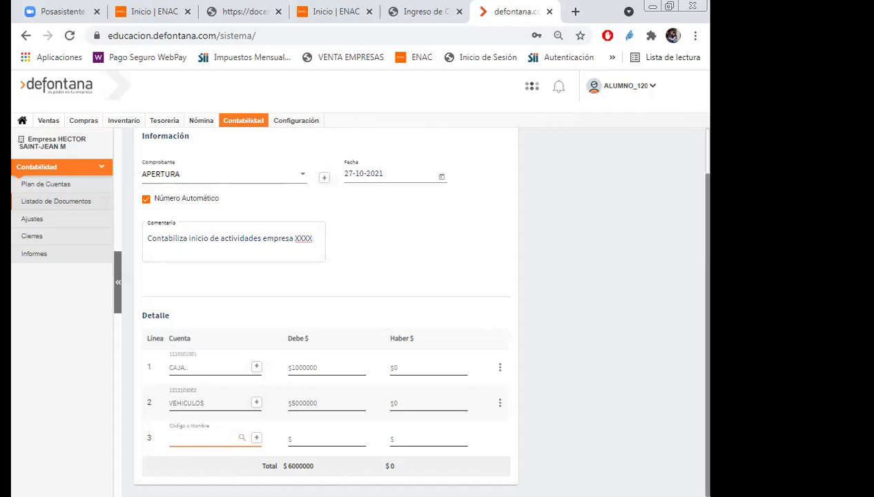
{"action": "type", "text": "aport"}
{"action": "key", "text": "BackSpace"}
{"action": "key", "text": "BackSpace"}
{"action": "key", "text": "BackSpace"}
{"action": "key", "text": "BackSpace"}
{"action": "key", "text": "BackSpace"}
{"action": "type", "text": "mer"}
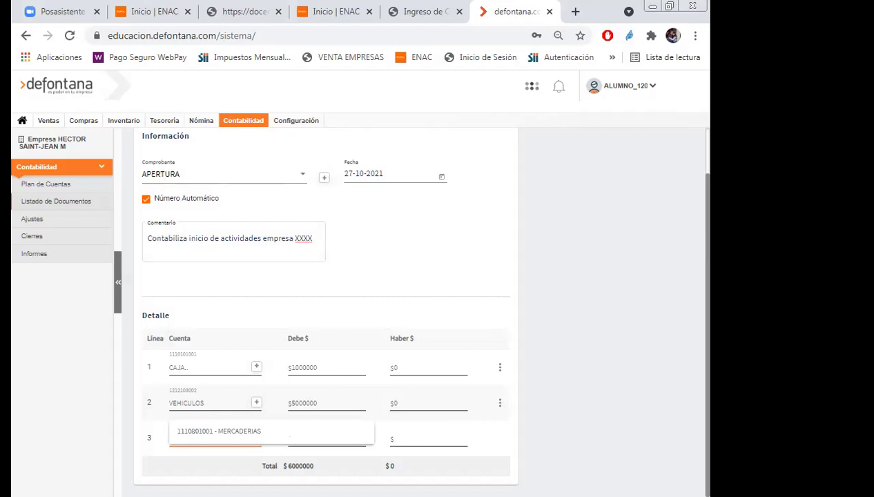
{"action": "left_click", "coordinate": [211, 430]}
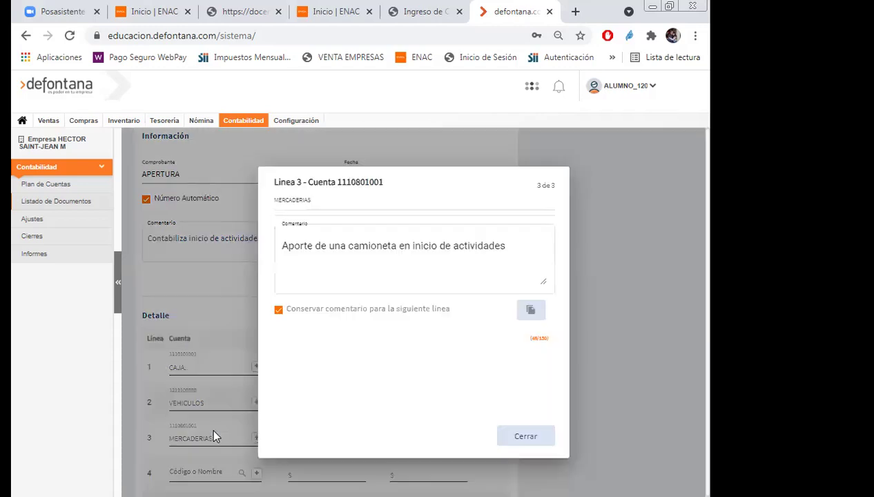
Rewrite line 3's comment to 'Aporte 500 escobas a $1.000 cada una'.
{"action": "left_click", "coordinate": [315, 246]}
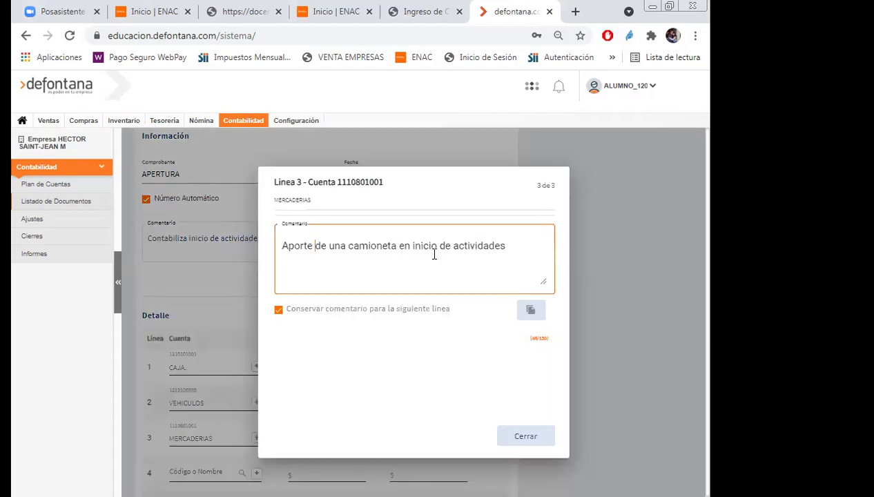
{"action": "type", "text": "500 es"}
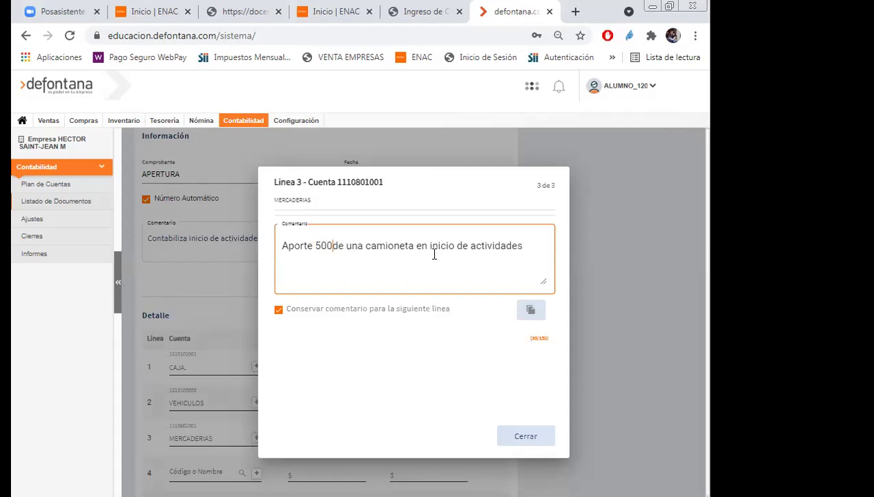
{"action": "type", "text": "cobas a "}
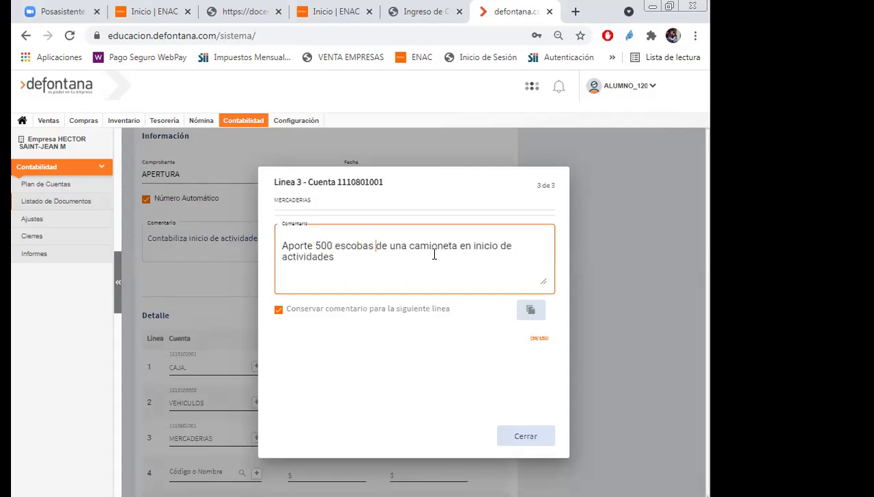
{"action": "type", "text": "$1.0"}
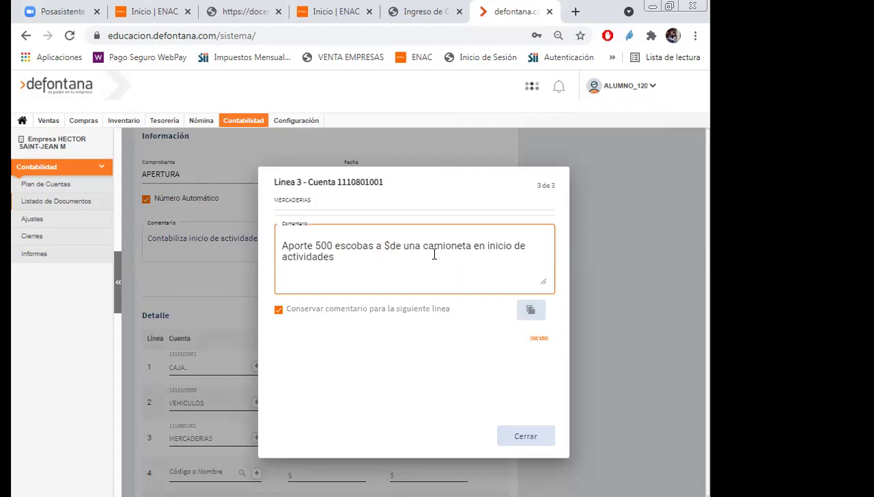
{"action": "type", "text": "00 cada"}
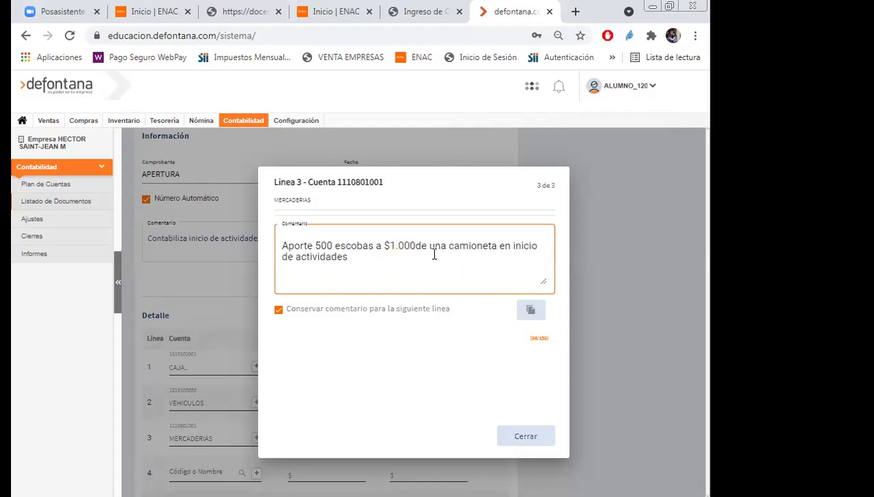
{"action": "type", "text": " una"}
{"action": "key", "text": "Delete"}
{"action": "key", "text": "Delete"}
{"action": "key", "text": "Delete"}
{"action": "key", "text": "Delete"}
{"action": "key", "text": "Delete"}
{"action": "key", "text": "Delete"}
{"action": "key", "text": "Delete"}
{"action": "key", "text": "Delete"}
{"action": "key", "text": "Delete"}
{"action": "key", "text": "Delete"}
{"action": "key", "text": "Delete"}
{"action": "key", "text": "Delete"}
{"action": "key", "text": "Delete"}
{"action": "key", "text": "Delete"}
{"action": "key", "text": "Delete"}
{"action": "key", "text": "Delete"}
{"action": "key", "text": "Delete"}
{"action": "key", "text": "Delete"}
{"action": "key", "text": "Delete"}
{"action": "key", "text": "Delete"}
{"action": "key", "text": "Delete"}
{"action": "key", "text": "Delete"}
{"action": "key", "text": "Delete"}
{"action": "key", "text": "Delete"}
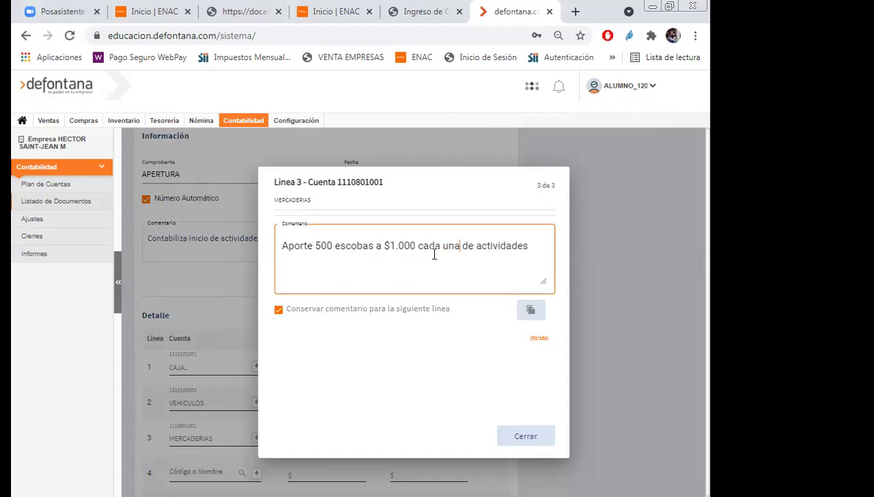
{"action": "key", "text": "Delete"}
{"action": "key", "text": "Delete"}
{"action": "key", "text": "Delete"}
{"action": "key", "text": "Delete"}
{"action": "key", "text": "Delete"}
{"action": "key", "text": "Delete"}
{"action": "key", "text": "Delete"}
{"action": "key", "text": "Delete"}
{"action": "key", "text": "Delete"}
{"action": "key", "text": "Delete"}
{"action": "key", "text": "Delete"}
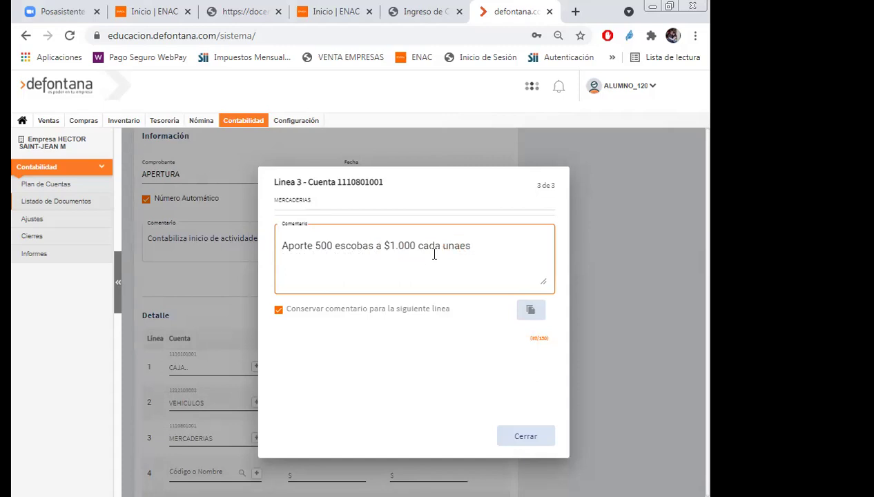
{"action": "key", "text": "Delete"}
{"action": "key", "text": "Delete"}
{"action": "left_click", "coordinate": [522, 442]}
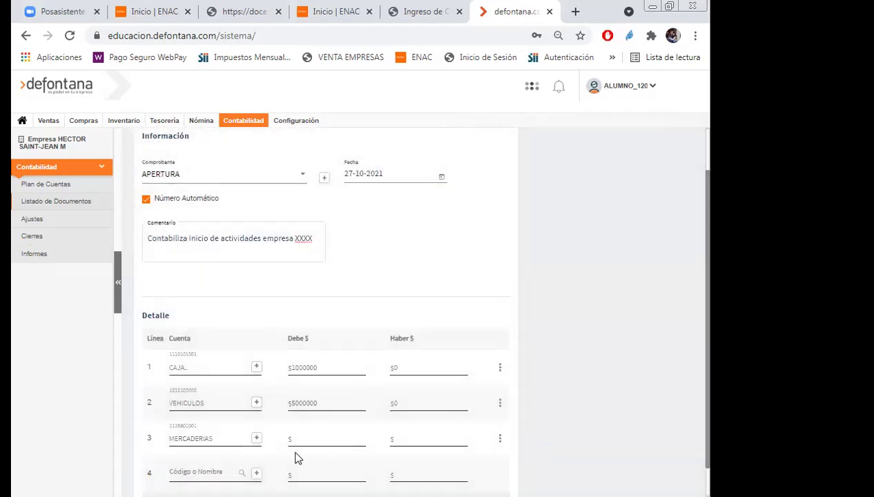
Enter a 500000 debit on line 3 MERCADERIAS.
{"action": "left_click", "coordinate": [319, 442]}
{"action": "type", "text": "5"}
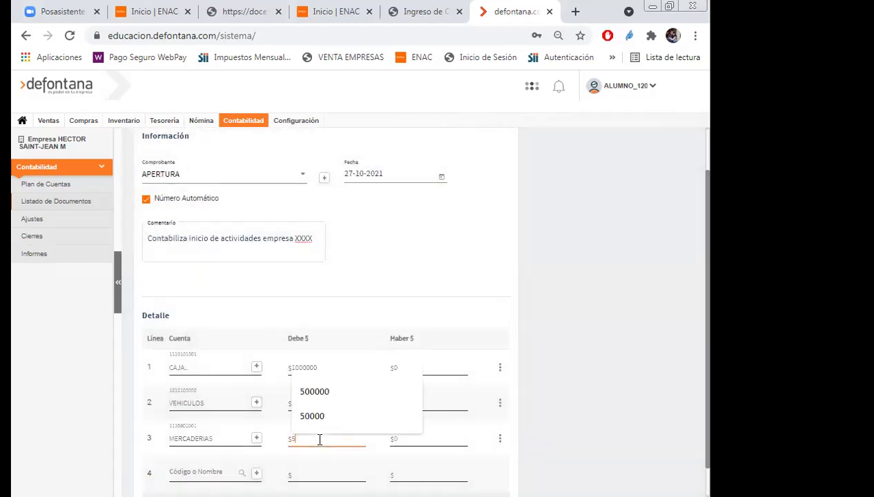
{"action": "type", "text": "00000"}
{"action": "left_click", "coordinate": [598, 404]}
{"action": "left_click", "coordinate": [215, 472]}
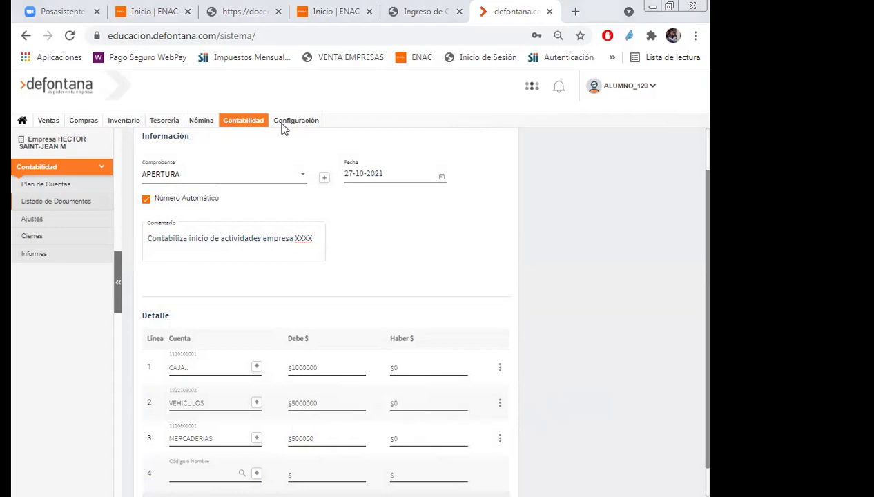
{"action": "left_click", "coordinate": [636, 280]}
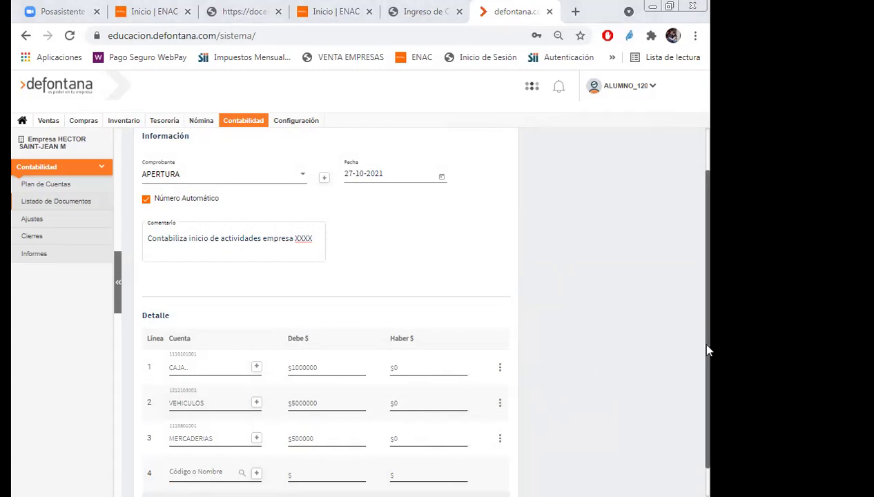
{"action": "left_click_drag", "start_coordinate": [707, 351], "coordinate": [711, 392]}
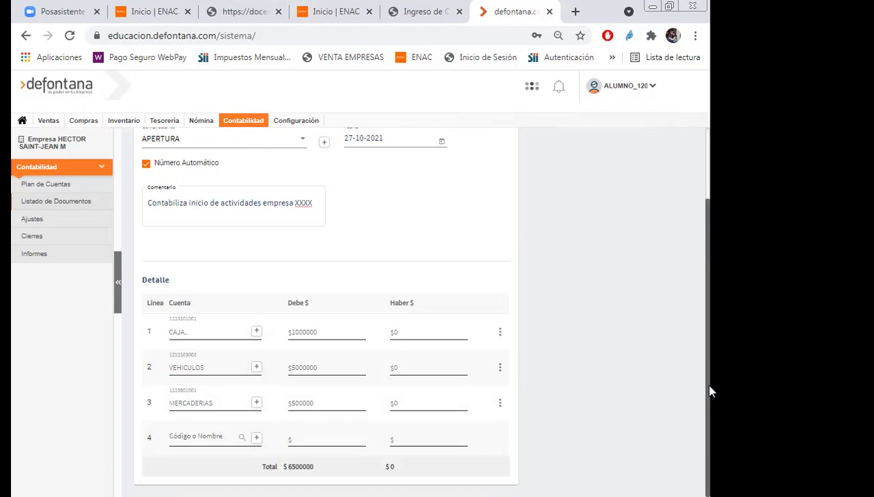
{"action": "left_click", "coordinate": [203, 435]}
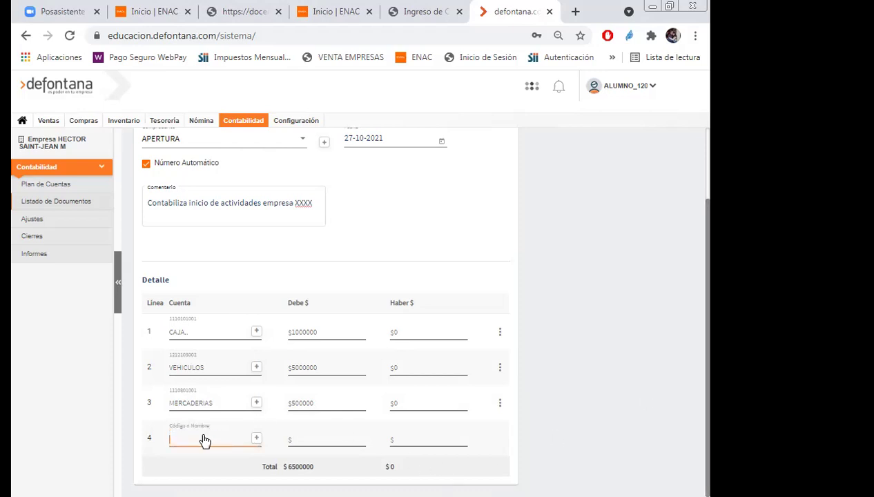
{"action": "type", "text": "capital"}
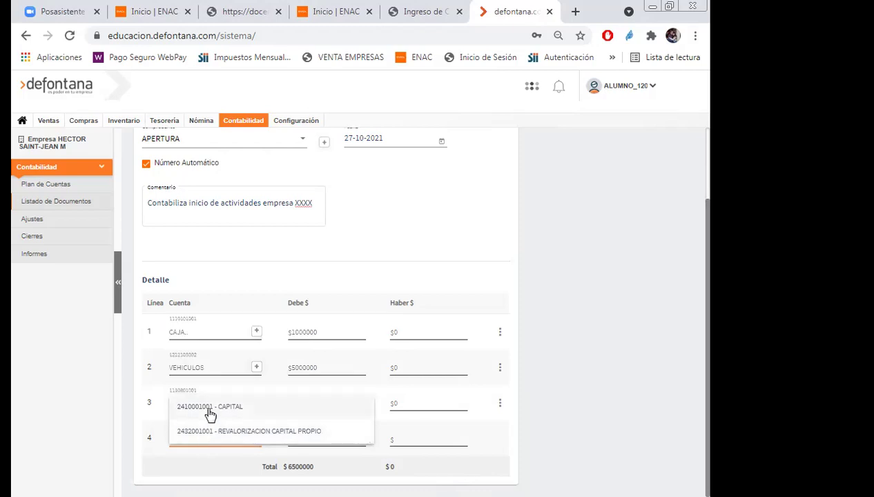
{"action": "left_click", "coordinate": [207, 408]}
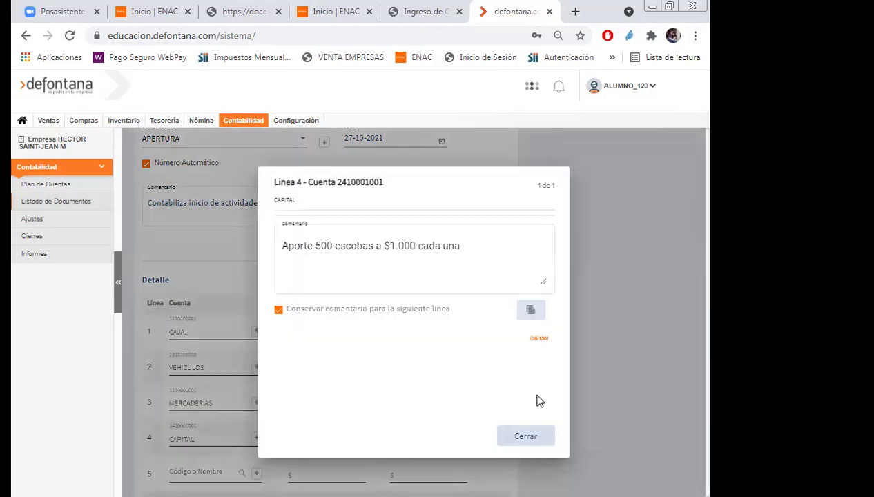
Replace line 4's comment with 'Contabiliza capital aportado inicio de actividades'.
{"action": "left_click", "coordinate": [476, 258]}
{"action": "key", "text": "ctrl+a"}
{"action": "key", "text": "BackSpace"}
{"action": "type", "text": "Contab"}
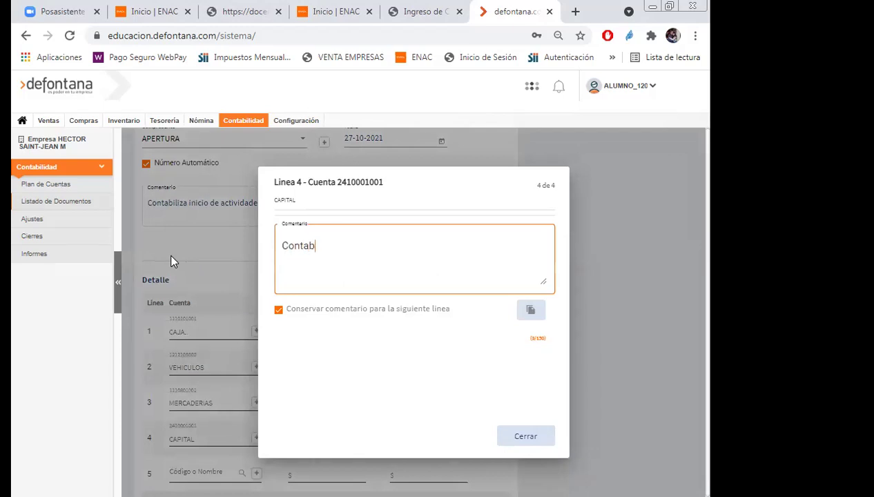
{"action": "type", "text": "iliza capital apor"}
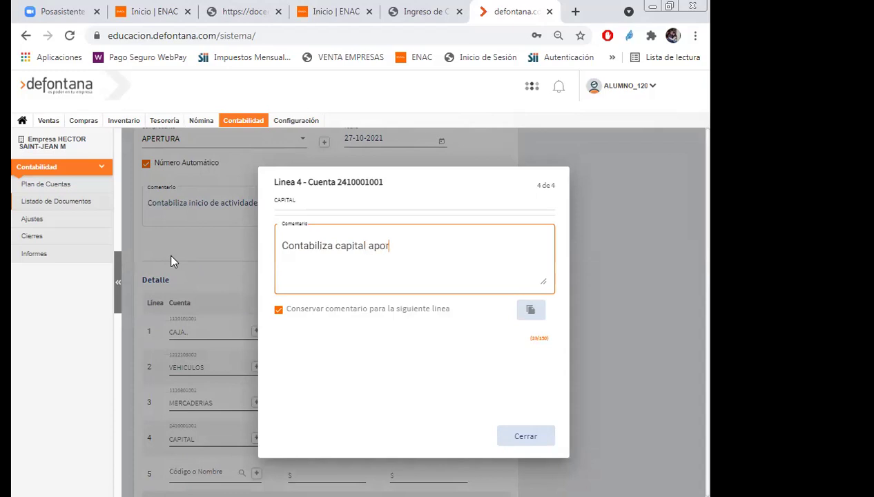
{"action": "type", "text": "tado inicio de actividades"}
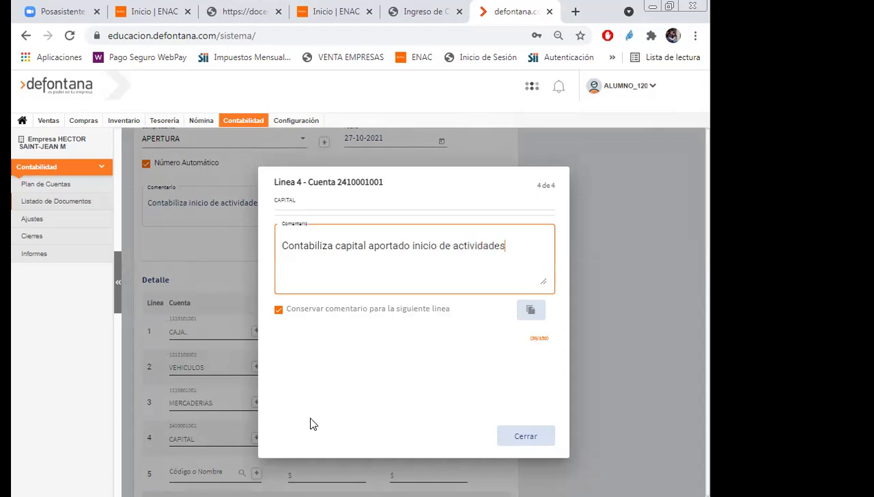
{"action": "left_click", "coordinate": [520, 437]}
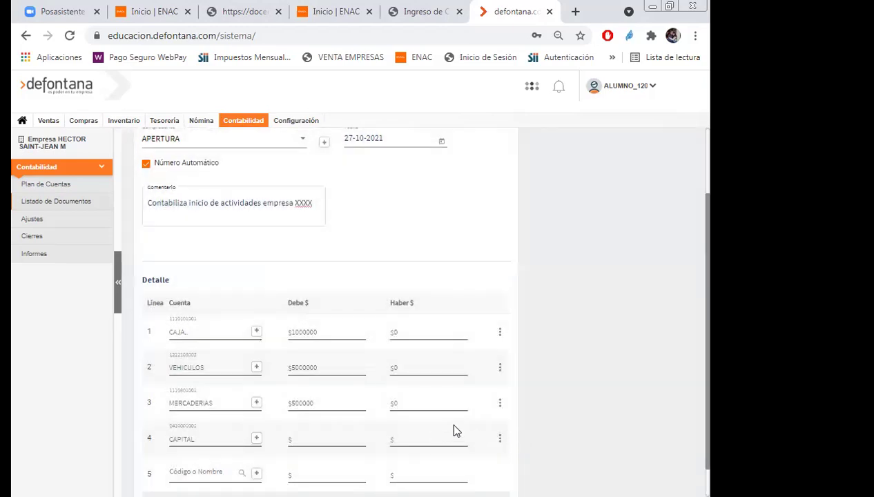
{"action": "scroll", "coordinate": [638, 418], "scroll_direction": "down", "scroll_amount": 1}
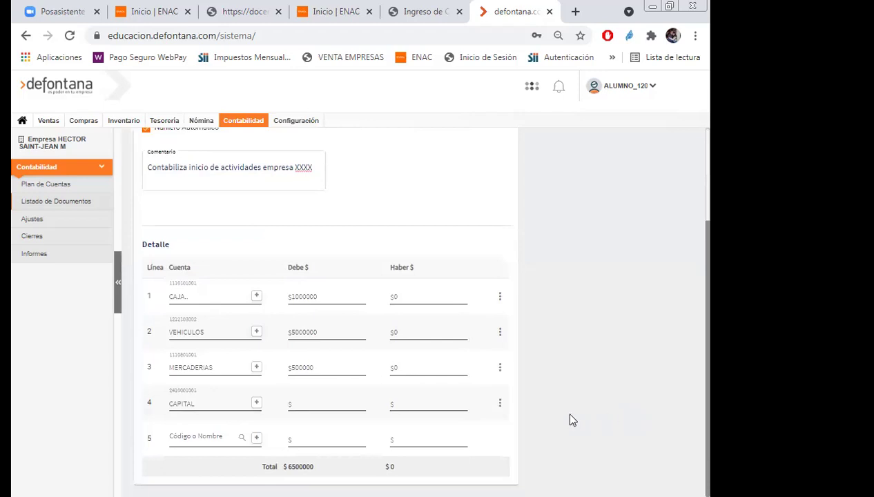
Credit 6500000 to line 4 CAPITAL, matching the 6500000 debit total.
{"action": "left_click", "coordinate": [408, 401]}
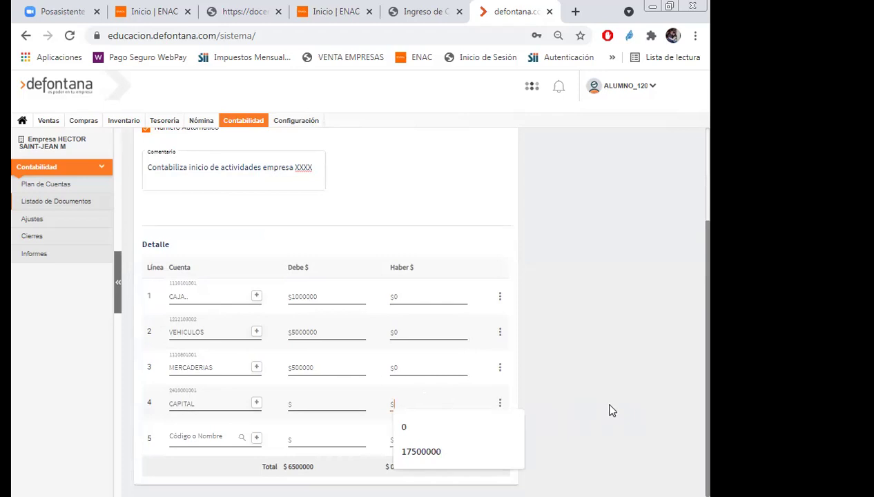
{"action": "type", "text": "6"}
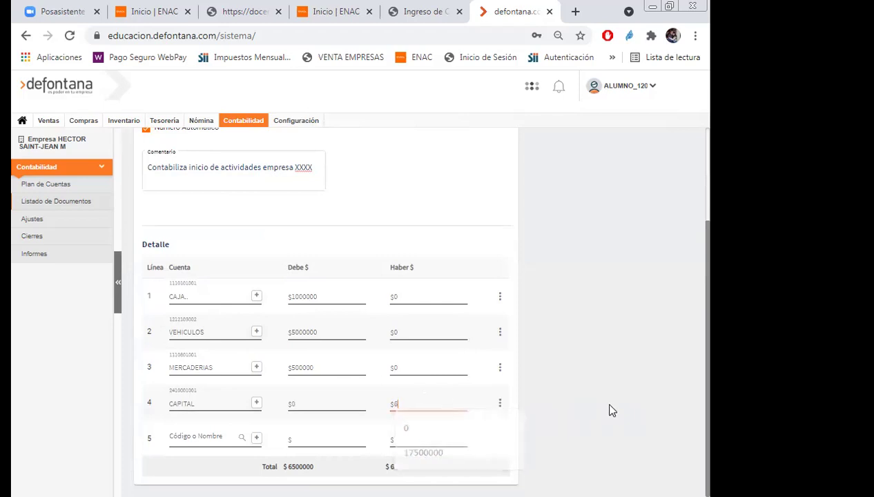
{"action": "type", "text": "500000"}
{"action": "left_click", "coordinate": [621, 454]}
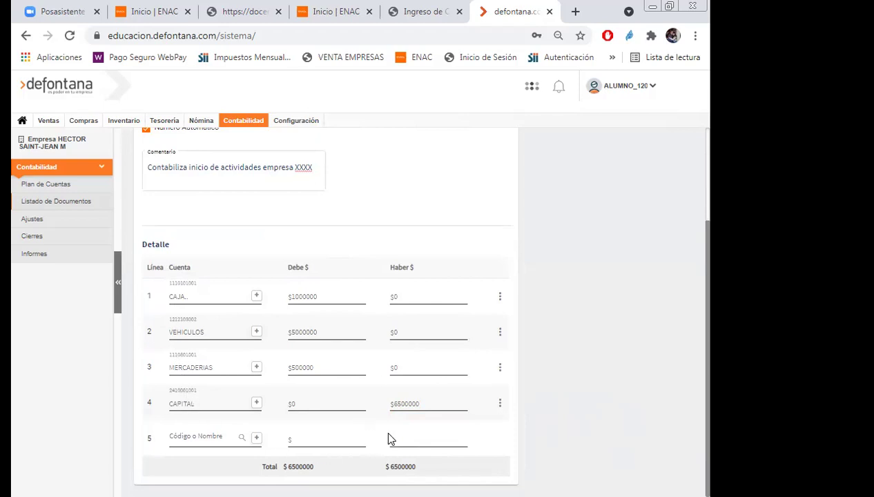
{"action": "left_click", "coordinate": [417, 437]}
{"action": "left_click", "coordinate": [210, 403]}
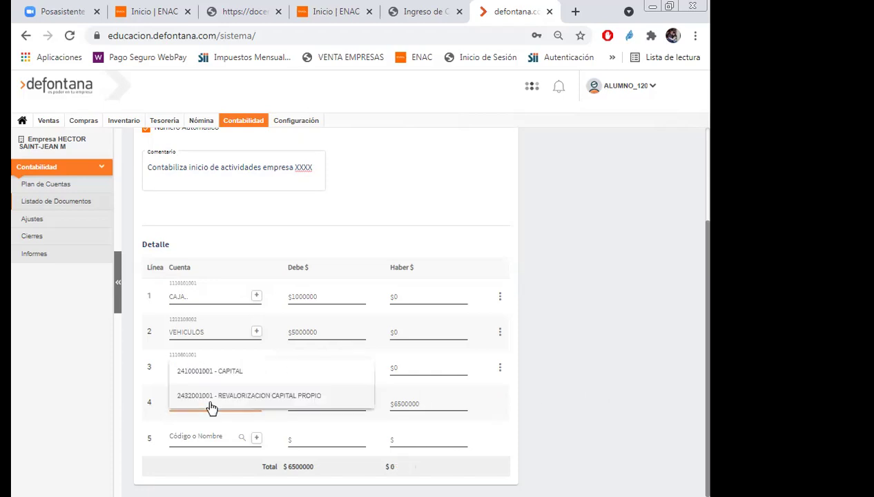
Clear the CAPITAL account and its credit amount from line 4.
{"action": "key", "text": "BackSpace"}
{"action": "key", "text": "BackSpace"}
{"action": "key", "text": "BackSpace"}
{"action": "key", "text": "BackSpace"}
{"action": "key", "text": "BackSpace"}
{"action": "key", "text": "BackSpace"}
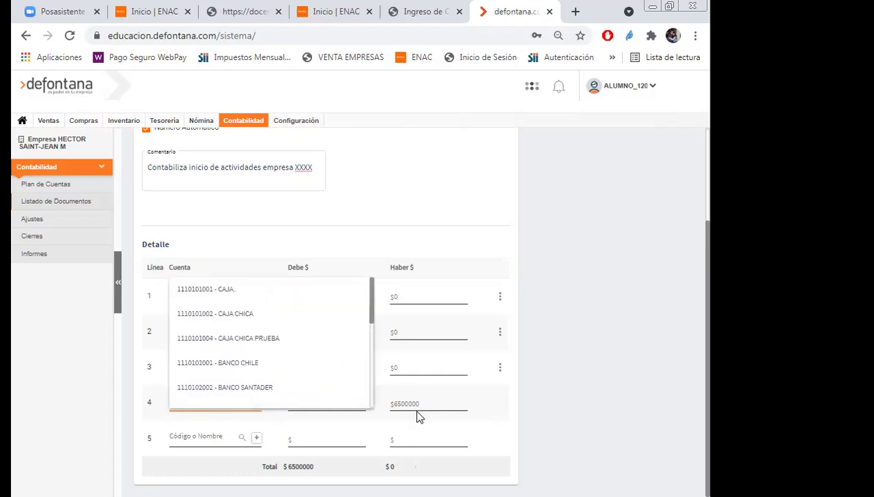
{"action": "left_click", "coordinate": [420, 402]}
{"action": "key", "text": "BackSpace"}
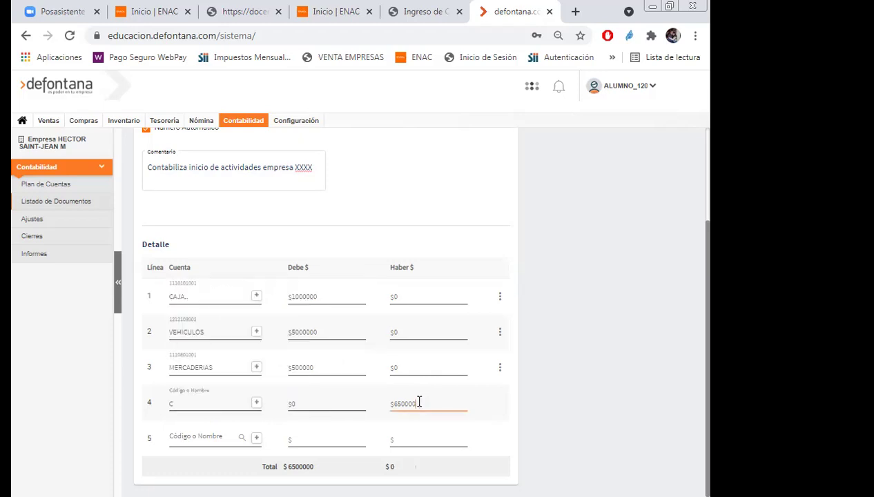
{"action": "key", "text": "BackSpace"}
{"action": "key", "text": "BackSpace"}
{"action": "key", "text": "BackSpace"}
{"action": "key", "text": "BackSpace"}
{"action": "key", "text": "BackSpace"}
{"action": "key", "text": "BackSpace"}
{"action": "left_click", "coordinate": [195, 402]}
{"action": "key", "text": "BackSpace"}
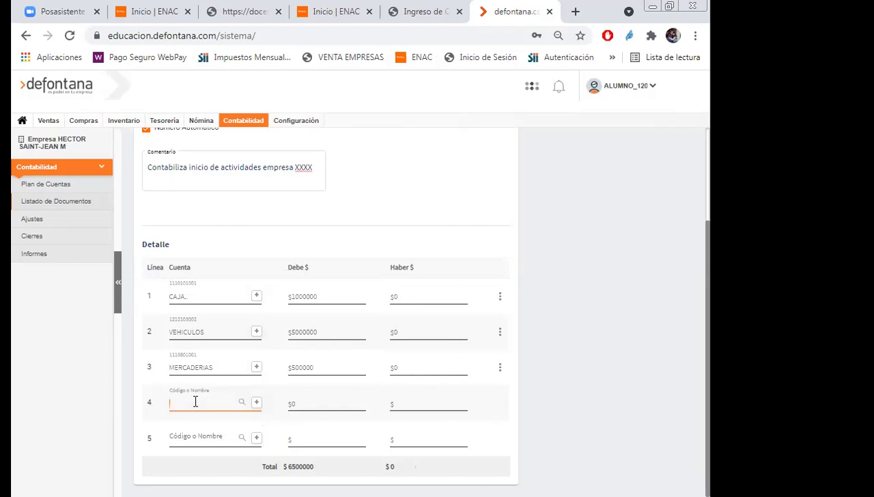
{"action": "type", "text": "presta"}
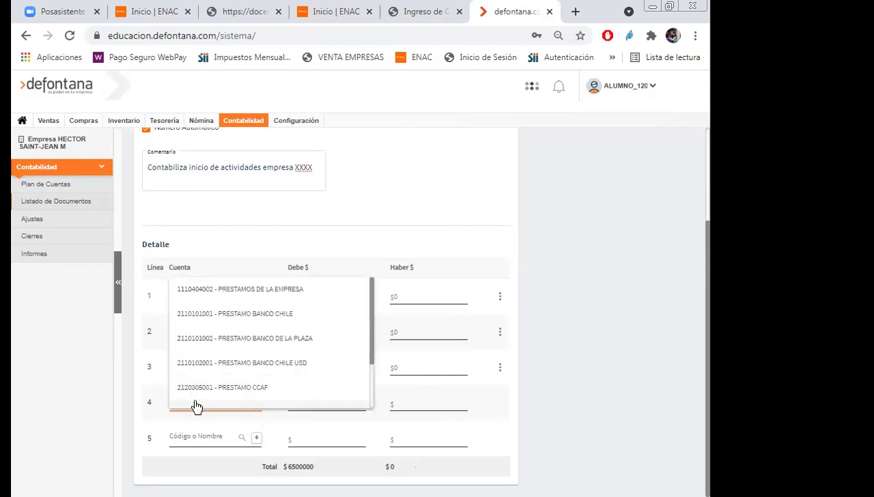
{"action": "left_click", "coordinate": [259, 316]}
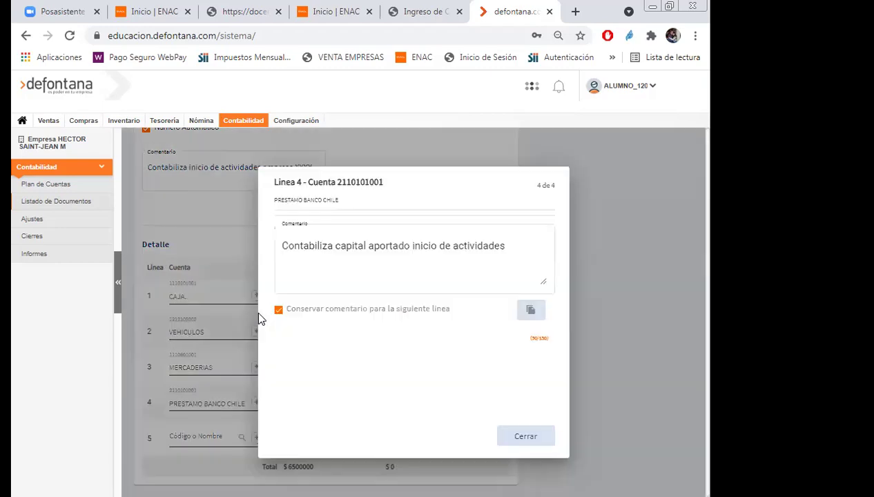
{"action": "left_click", "coordinate": [527, 436]}
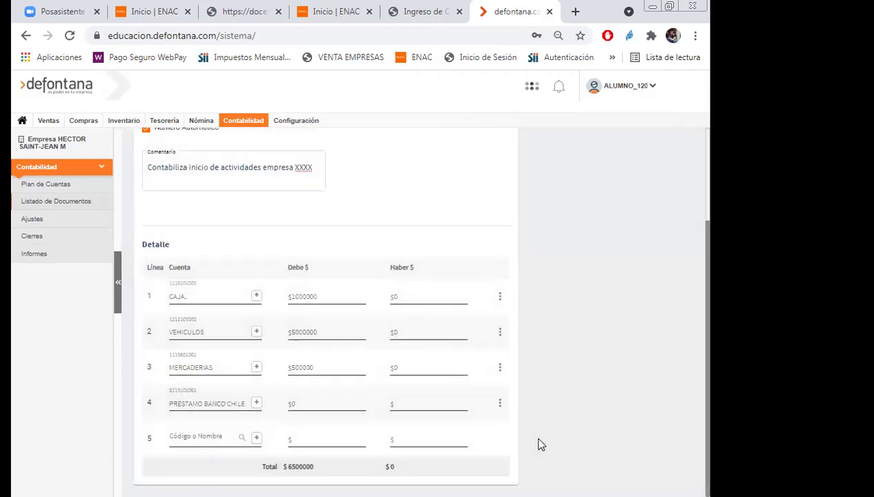
{"action": "left_click", "coordinate": [413, 408]}
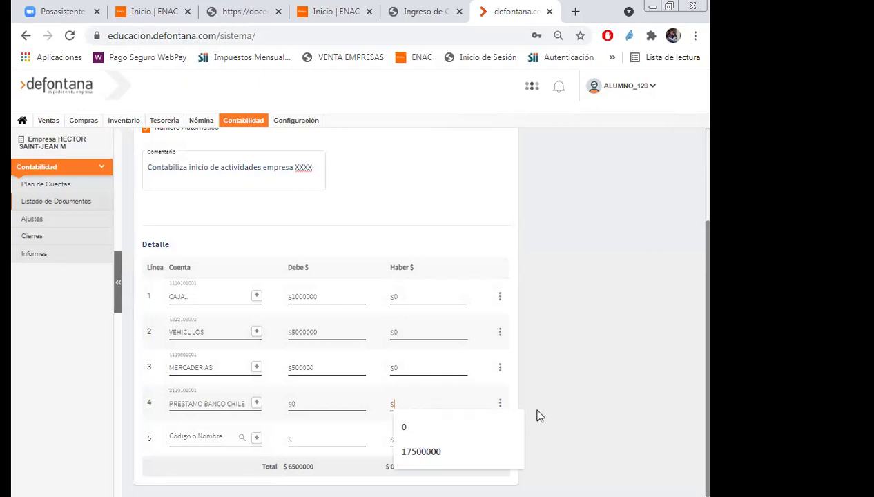
{"action": "type", "text": "2500000"}
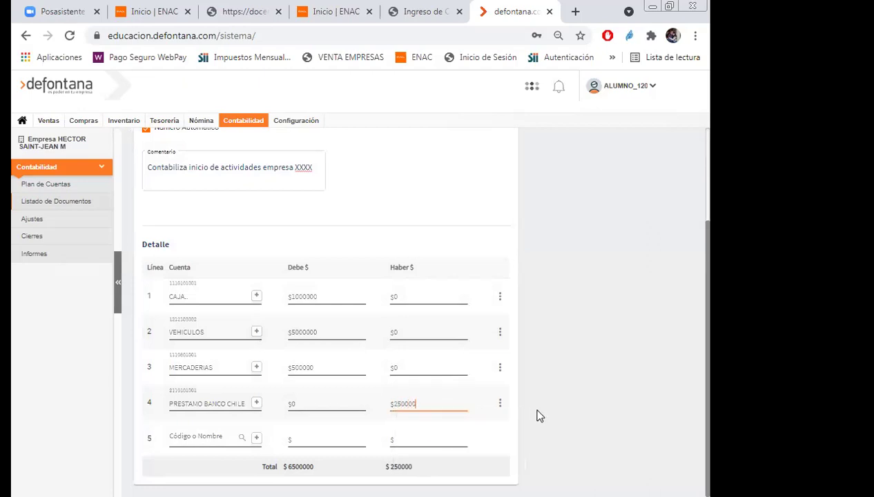
{"action": "left_click", "coordinate": [612, 413]}
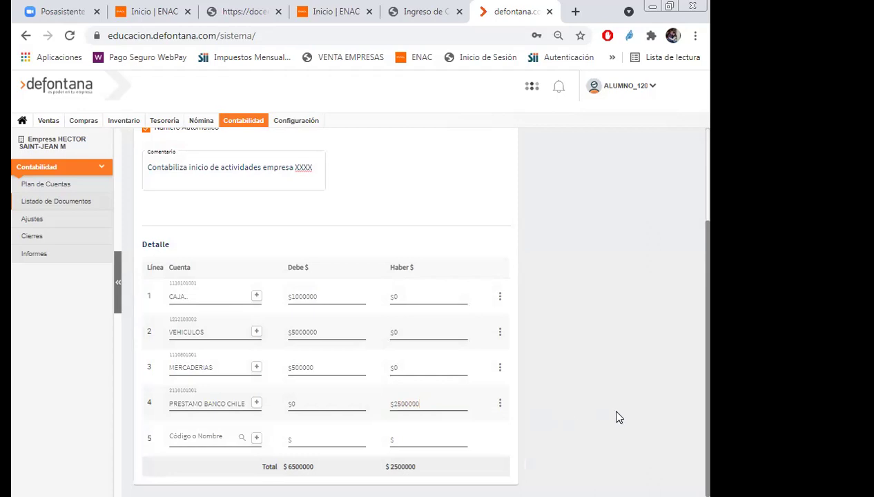
{"action": "left_click", "coordinate": [206, 446]}
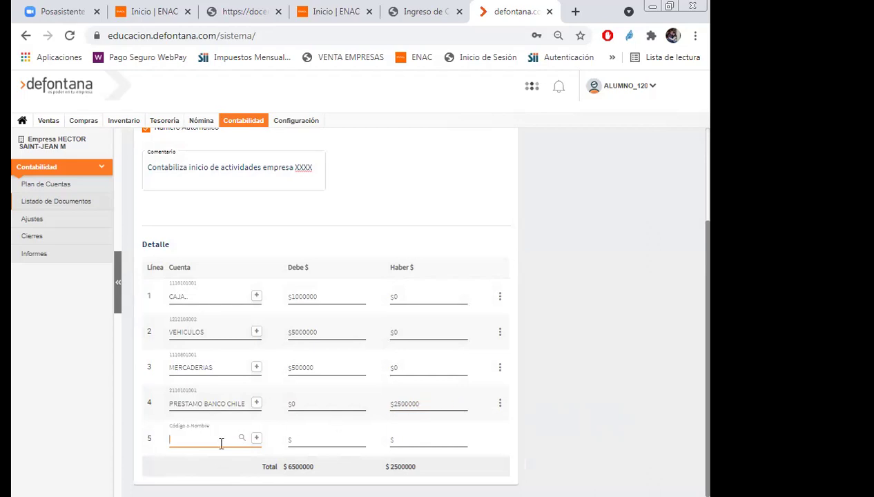
Assign the CAPITAL account to line 5 after fixing the misspelled 'capiatl' search.
{"action": "type", "text": "capiatl"}
{"action": "left_click_drag", "start_coordinate": [285, 466], "coordinate": [315, 467]}
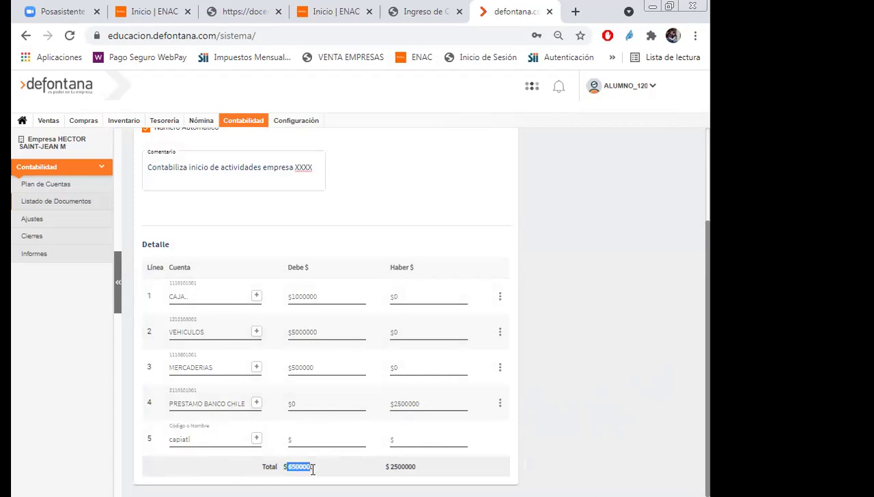
{"action": "left_click_drag", "start_coordinate": [390, 467], "coordinate": [416, 467]}
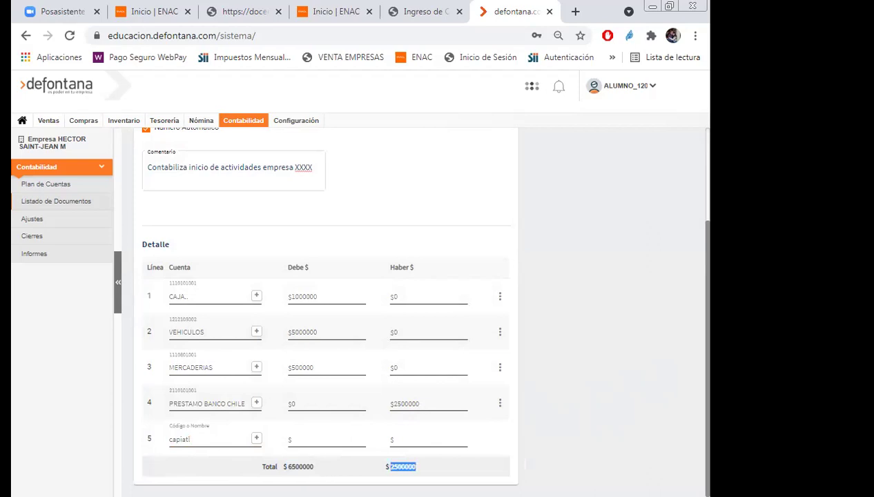
{"action": "left_click", "coordinate": [200, 435]}
{"action": "key", "text": "BackSpace"}
{"action": "key", "text": "BackSpace"}
{"action": "key", "text": "BackSpace"}
{"action": "key", "text": "BackSpace"}
{"action": "key", "text": "BackSpace"}
{"action": "key", "text": "BackSpace"}
{"action": "key", "text": "BackSpace"}
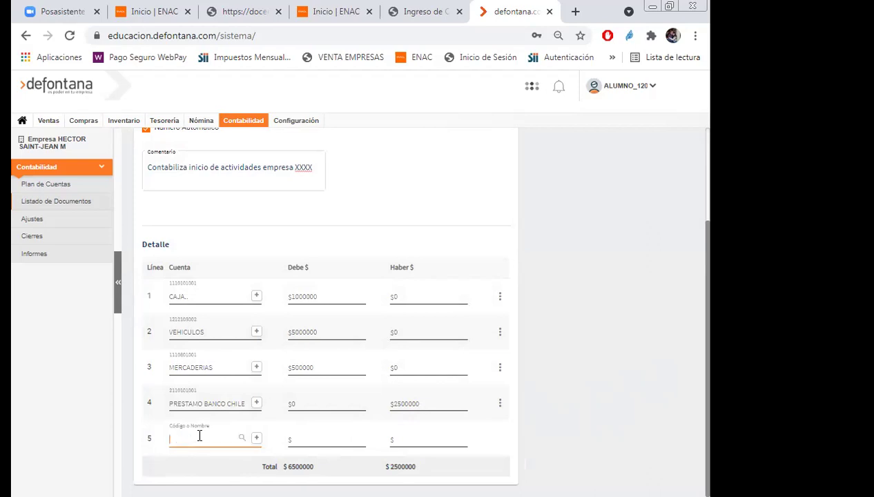
{"action": "type", "text": "cap"}
{"action": "left_click", "coordinate": [223, 383]}
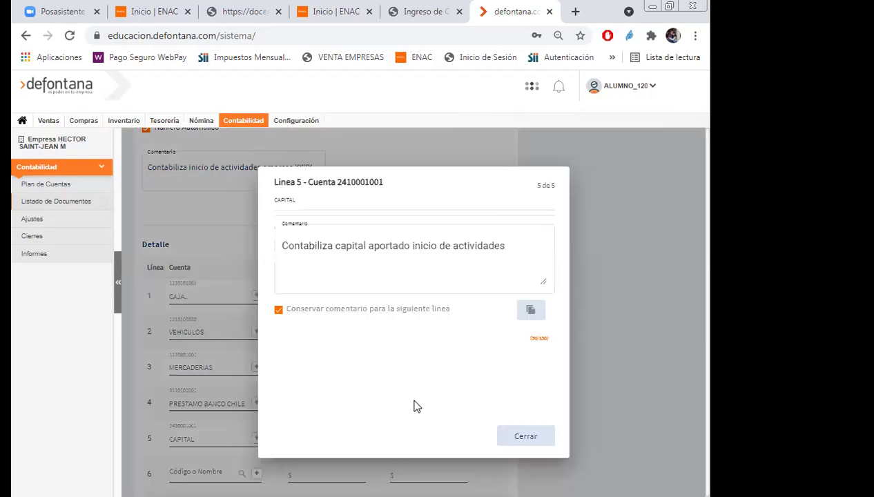
Credit 4000000 on line 5, balancing both totals at 6500000.
{"action": "left_click", "coordinate": [515, 437]}
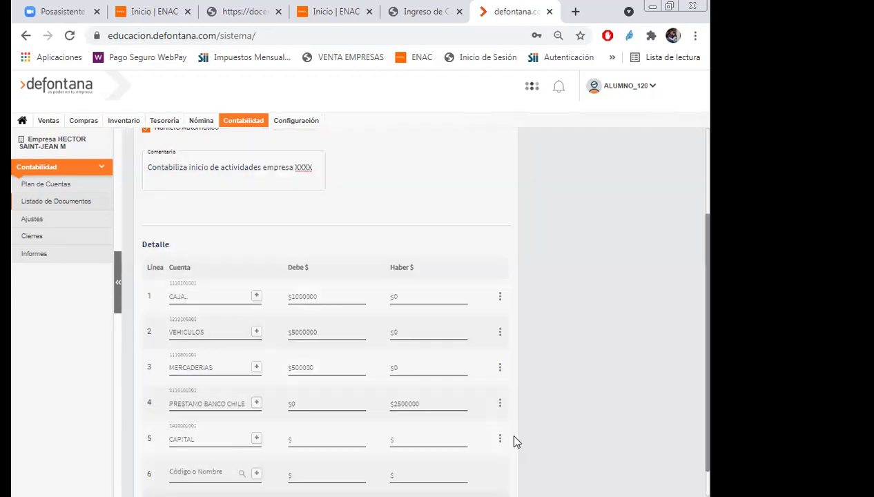
{"action": "scroll", "coordinate": [511, 442], "scroll_direction": "down", "scroll_amount": 1}
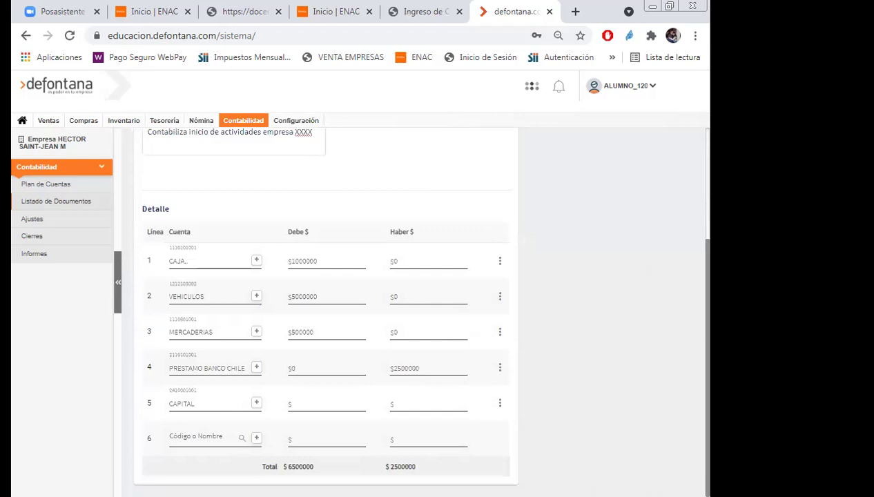
{"action": "left_click", "coordinate": [406, 404]}
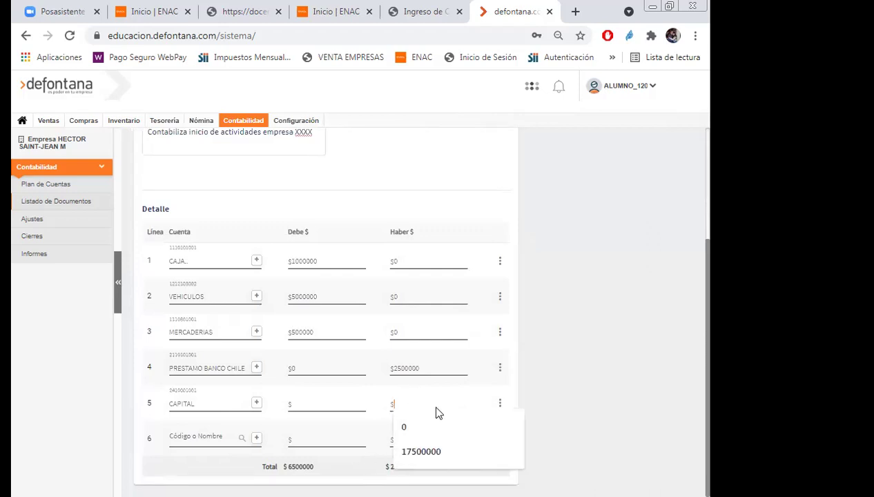
{"action": "type", "text": "40"}
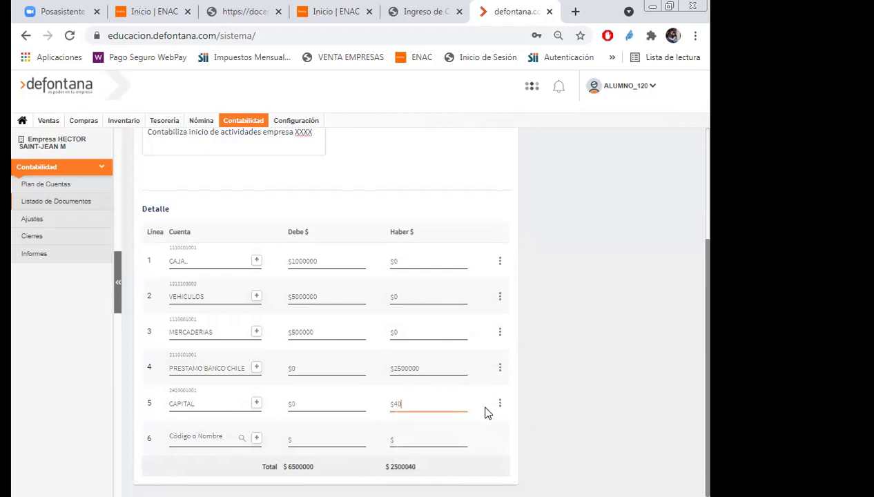
{"action": "type", "text": "00000"}
{"action": "left_click", "coordinate": [612, 276]}
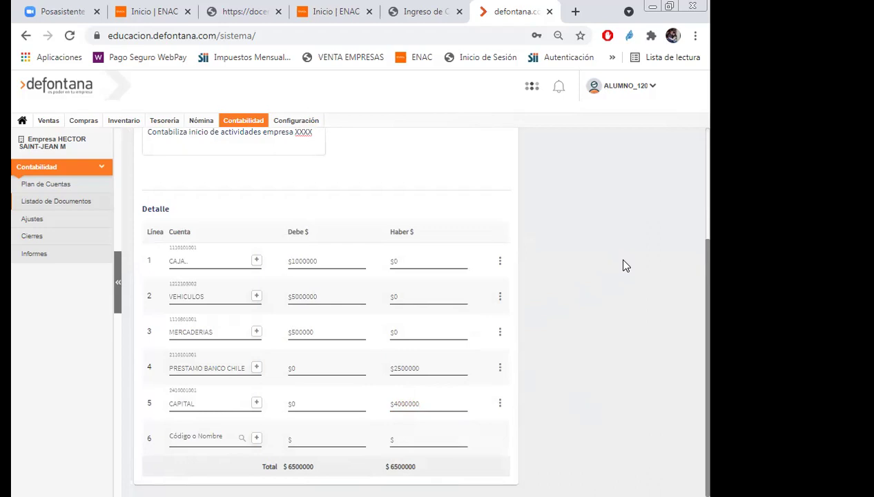
{"action": "scroll", "coordinate": [603, 295], "scroll_direction": "up", "scroll_amount": 3}
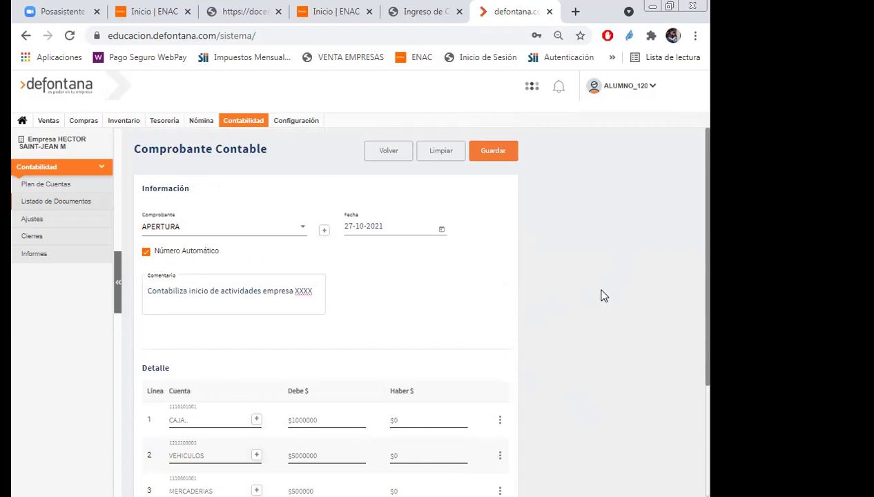
Save the balanced APERTURA opening voucher.
{"action": "left_click", "coordinate": [488, 154]}
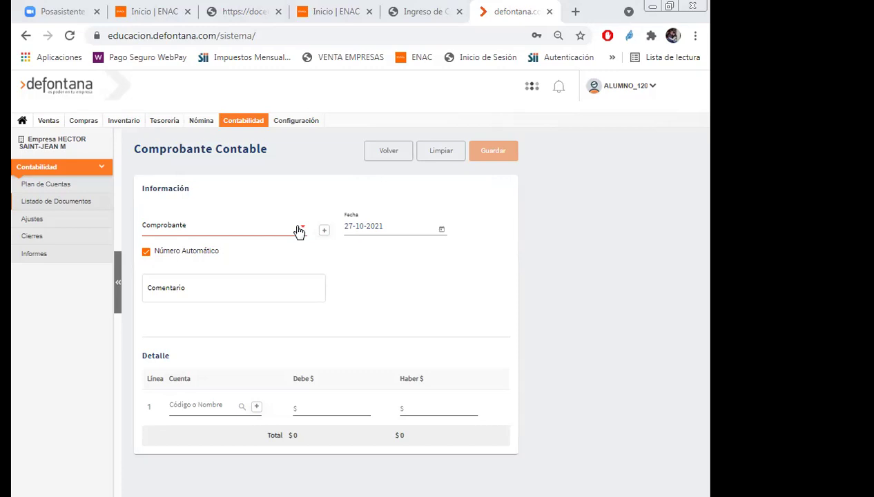
Set the new voucher's type to Cpra_FCA.
{"action": "left_click", "coordinate": [299, 231]}
{"action": "scroll", "coordinate": [263, 291], "scroll_direction": "down", "scroll_amount": 3}
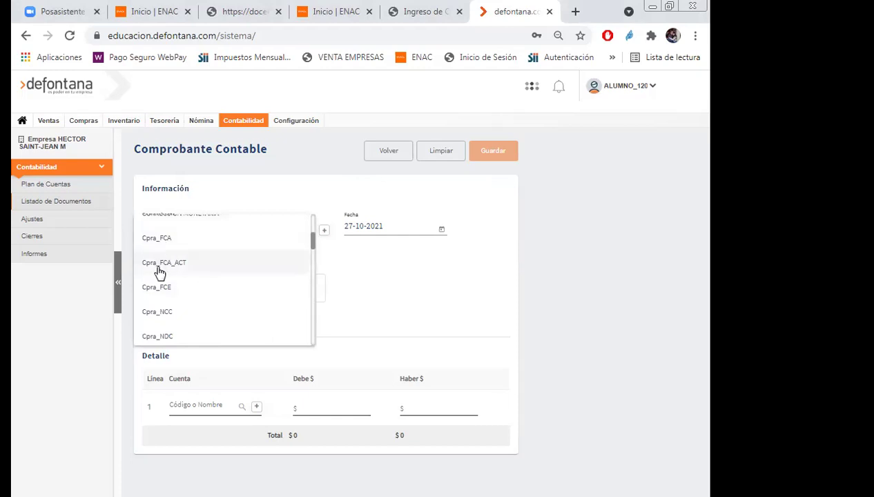
{"action": "left_click", "coordinate": [153, 238]}
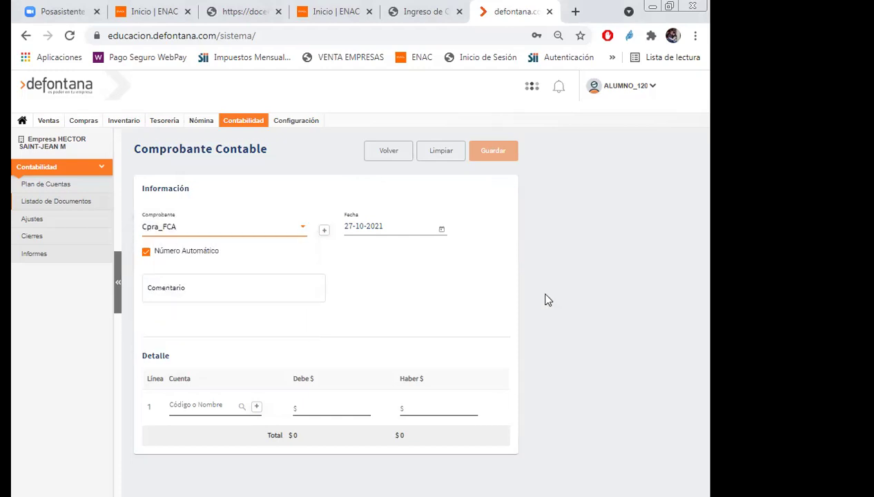
Write the comment 'Contabiliza compra de 100 escobas a $500 cu mas iva según factura 20'.
{"action": "left_click", "coordinate": [227, 291]}
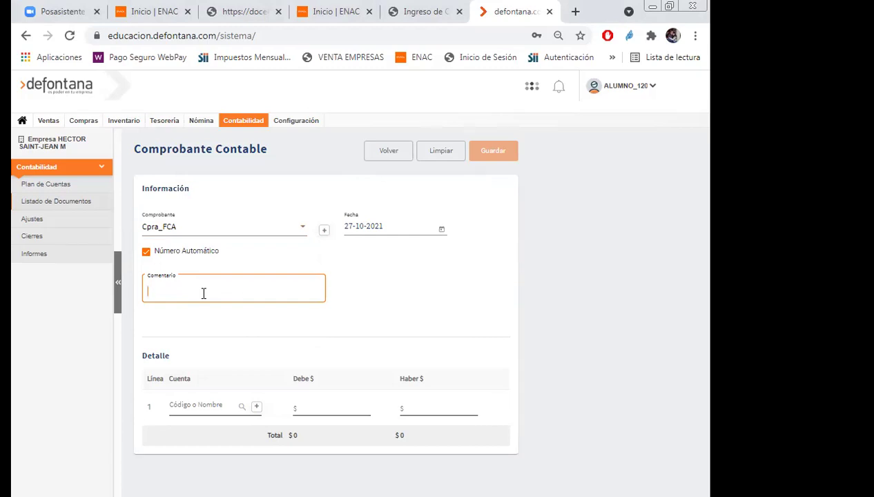
{"action": "type", "text": "Contabiliza compra de 1"}
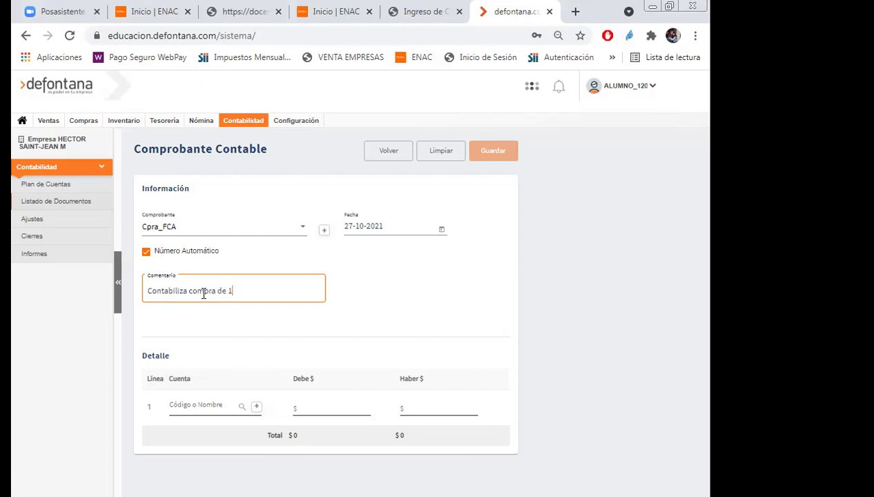
{"action": "type", "text": "00 escobas a $500 cu s"}
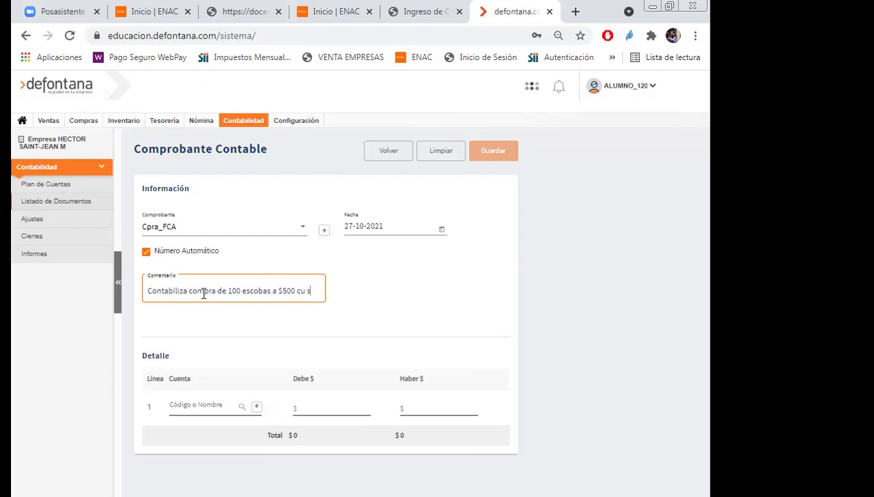
{"action": "type", "text": "egu"}
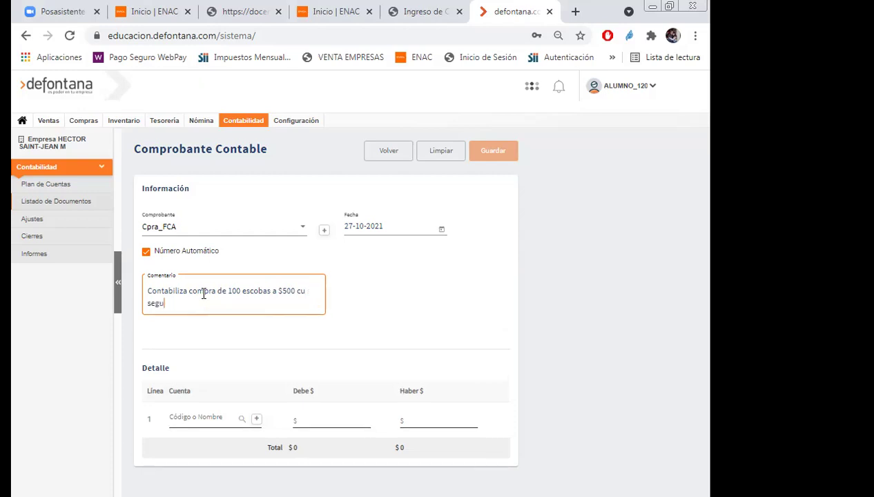
{"action": "type", "text": "n factura 20"}
{"action": "right_click", "coordinate": [164, 302]}
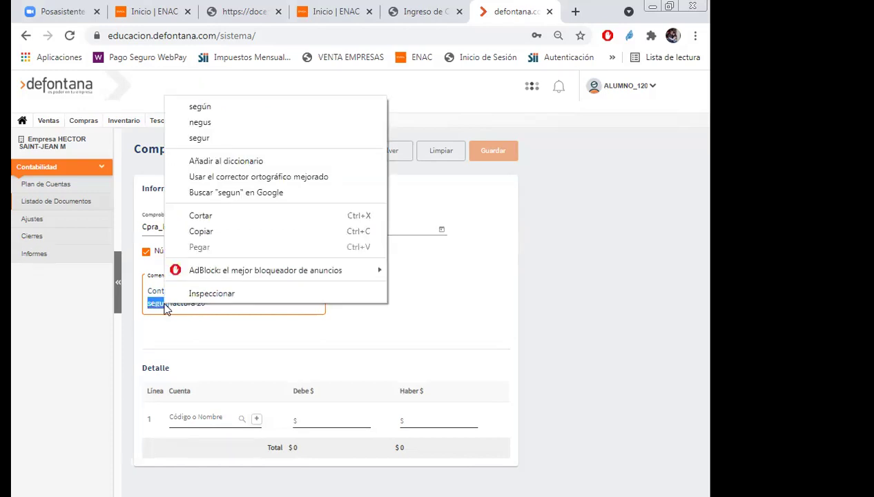
{"action": "left_click", "coordinate": [201, 107]}
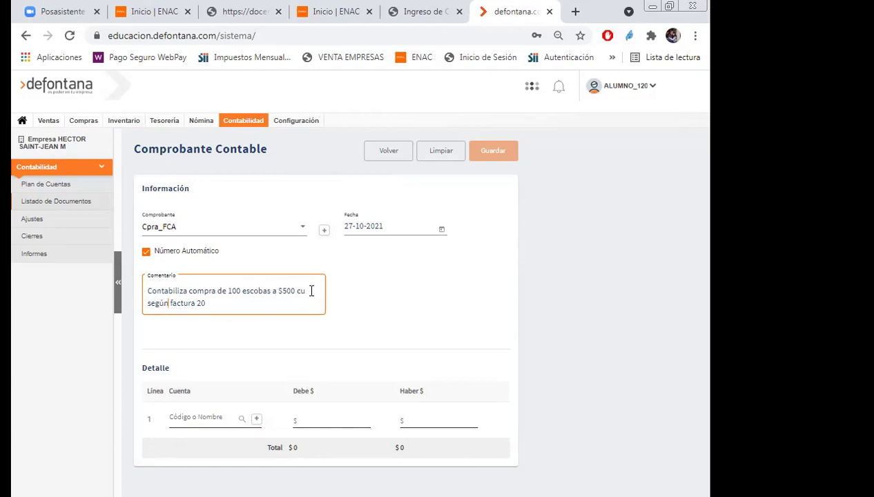
{"action": "type", "text": "mas iva"}
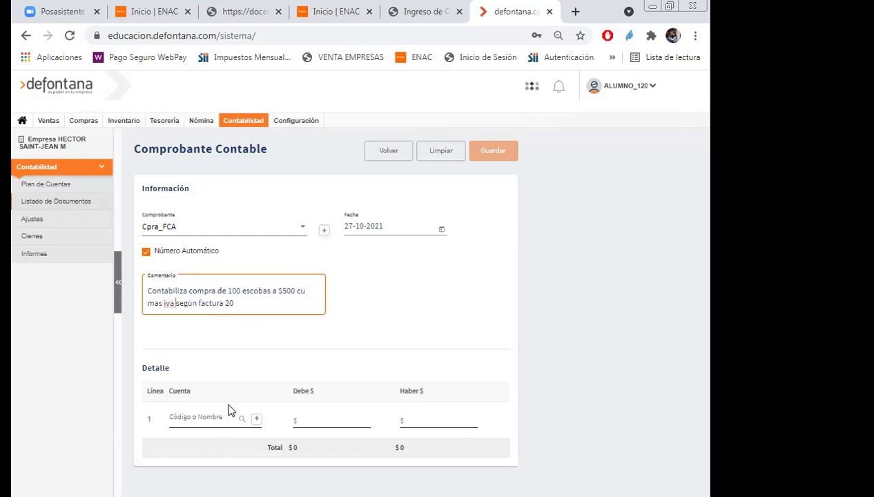
{"action": "left_click", "coordinate": [336, 352]}
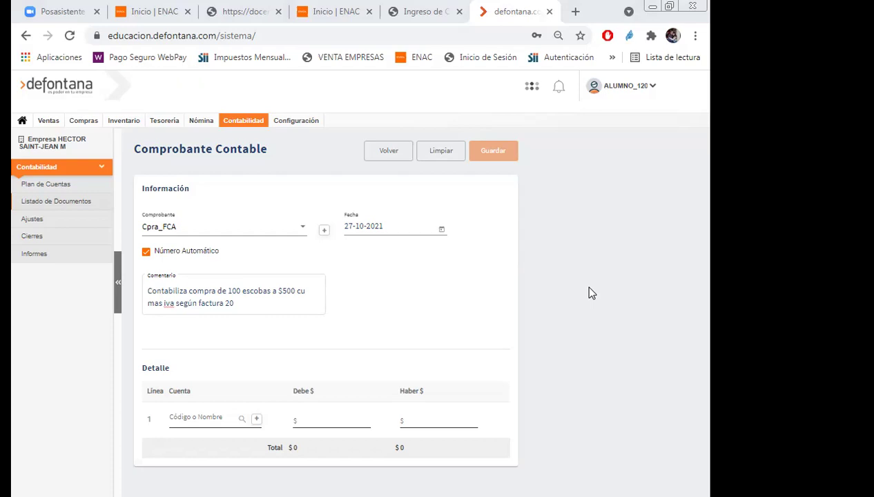
{"action": "left_click", "coordinate": [204, 419]}
{"action": "type", "text": "mercad"}
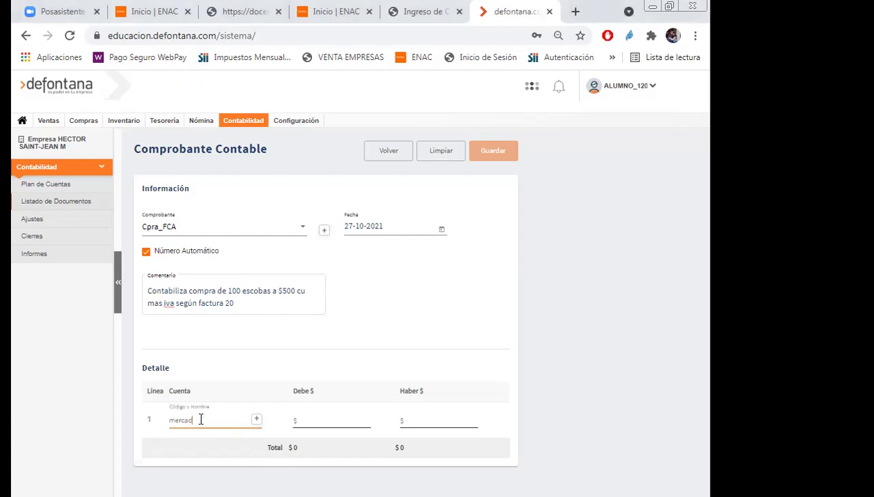
{"action": "left_click", "coordinate": [200, 417]}
Give line 1 the comment 'Compra mercaderías según factura 20', correcting the spelling.
{"action": "left_click", "coordinate": [305, 241]}
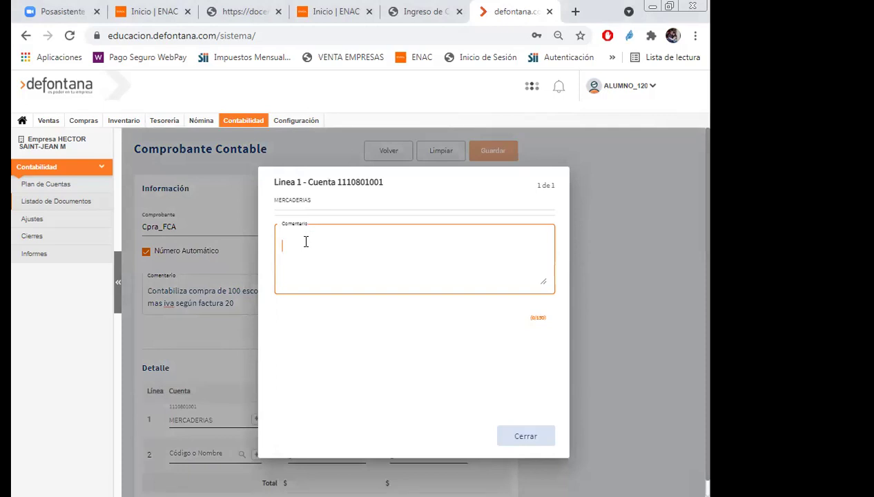
{"action": "type", "text": "Compra "}
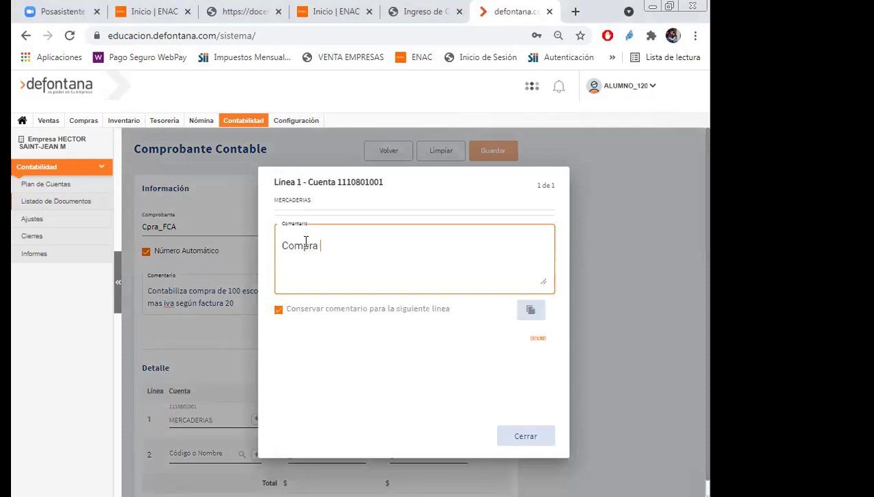
{"action": "type", "text": "mercaderias segun fac"}
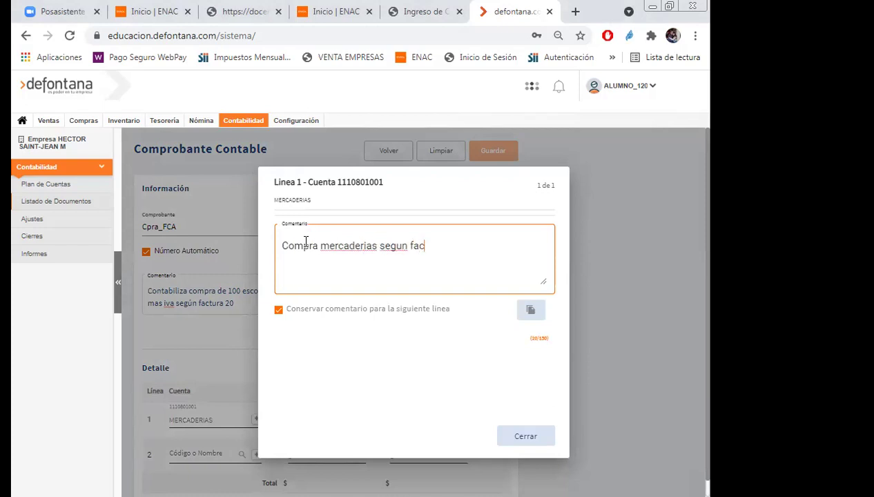
{"action": "type", "text": "tura 20"}
{"action": "right_click", "coordinate": [354, 251]}
{"action": "left_click", "coordinate": [397, 261]}
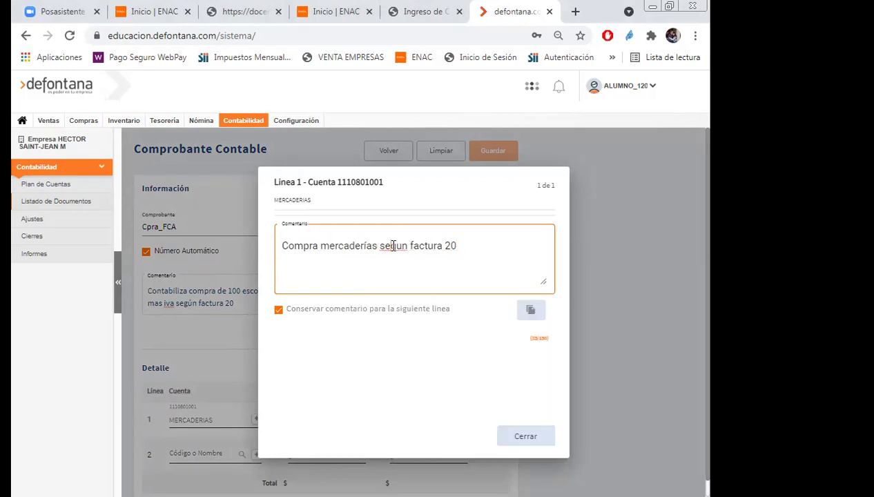
{"action": "right_click", "coordinate": [395, 252]}
{"action": "left_click", "coordinate": [427, 258]}
{"action": "left_click", "coordinate": [517, 440]}
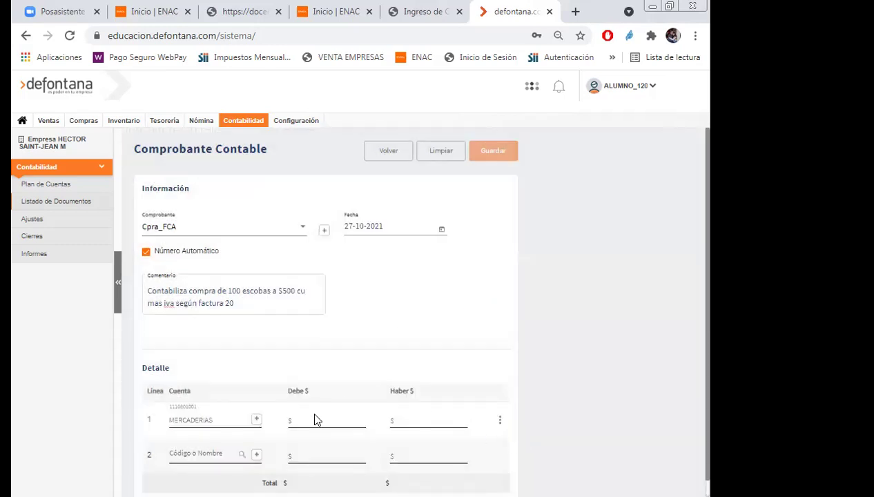
{"action": "left_click", "coordinate": [316, 422]}
{"action": "left_click", "coordinate": [570, 361]}
Debit 50000 on line 1 and assign IVA CREDITO FISCAL to line 2.
{"action": "left_click", "coordinate": [317, 420]}
{"action": "type", "text": "50000"}
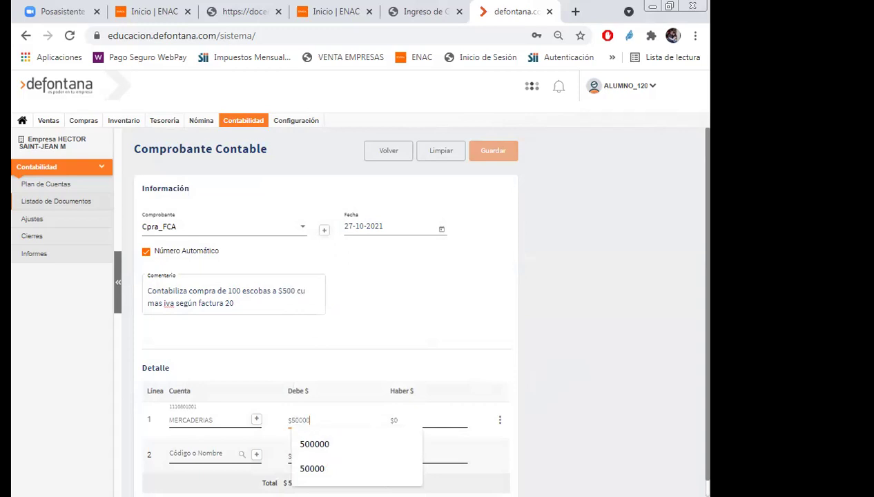
{"action": "left_click", "coordinate": [211, 454]}
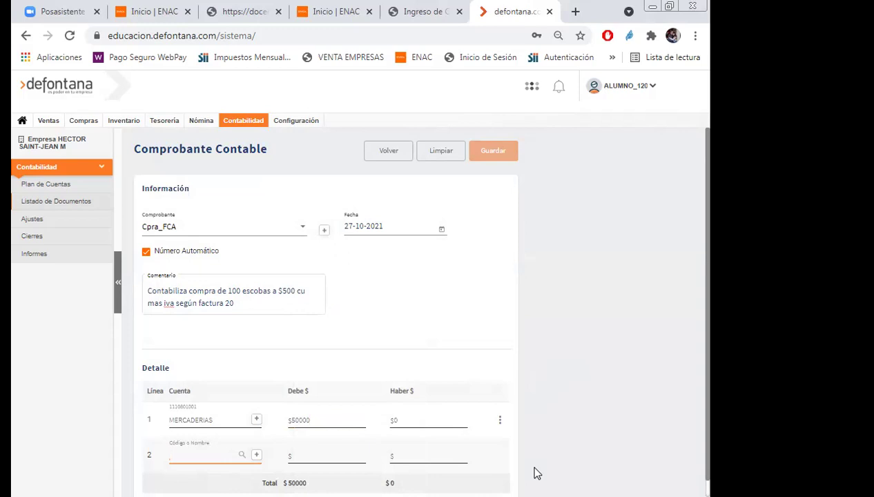
{"action": "type", "text": "iv"}
{"action": "type", "text": "redit"}
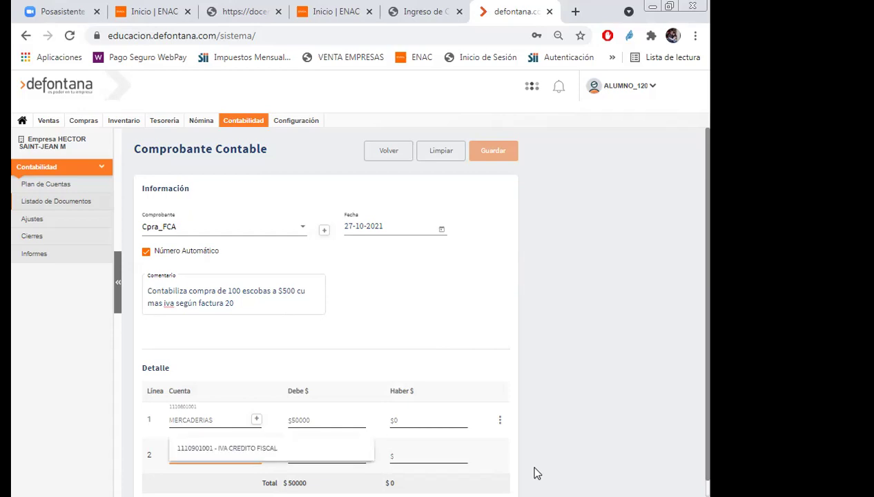
{"action": "left_click", "coordinate": [261, 454]}
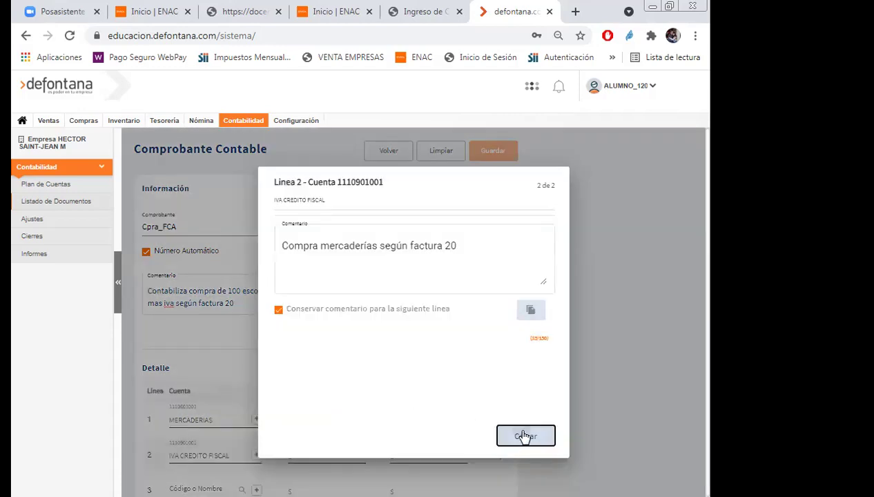
{"action": "left_click", "coordinate": [524, 446]}
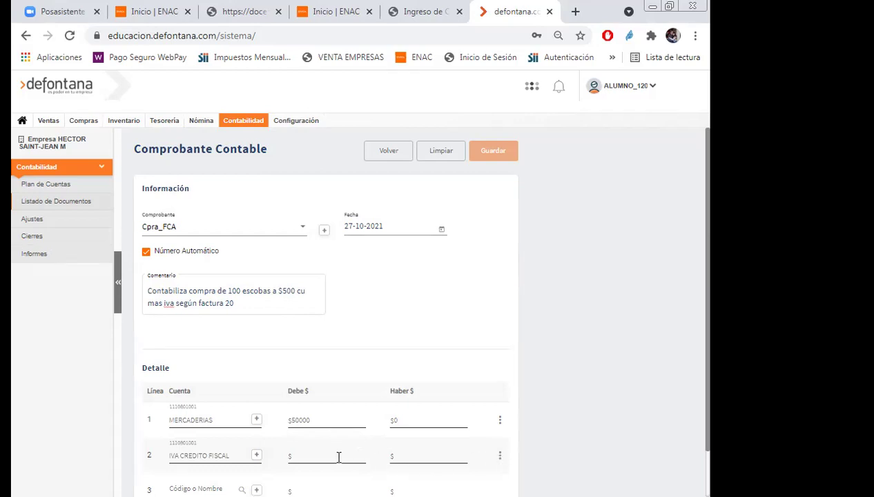
Debit 9500 on line 2's IVA CREDITO FISCAL.
{"action": "left_click", "coordinate": [312, 457]}
{"action": "type", "text": "9500"}
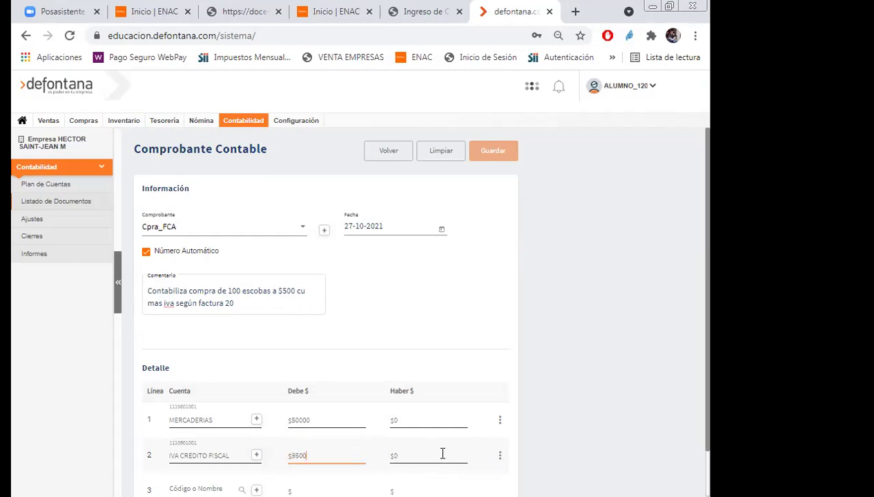
{"action": "left_click", "coordinate": [179, 489]}
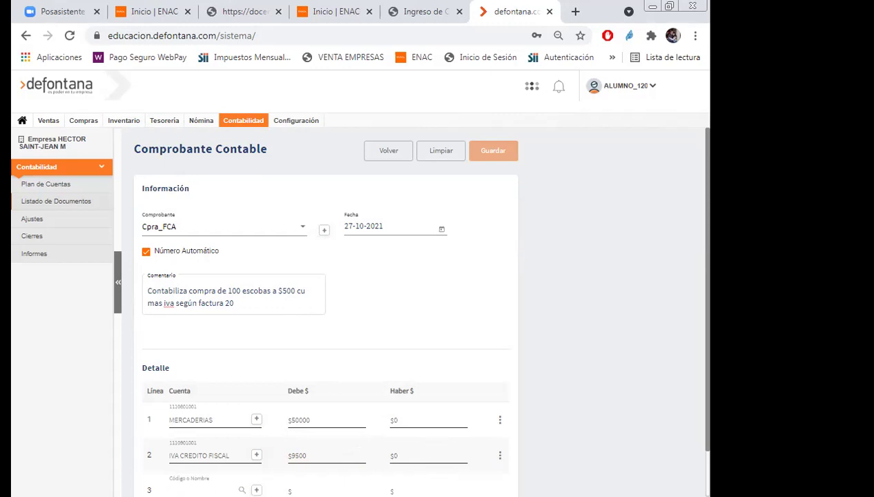
{"action": "type", "text": "fact"}
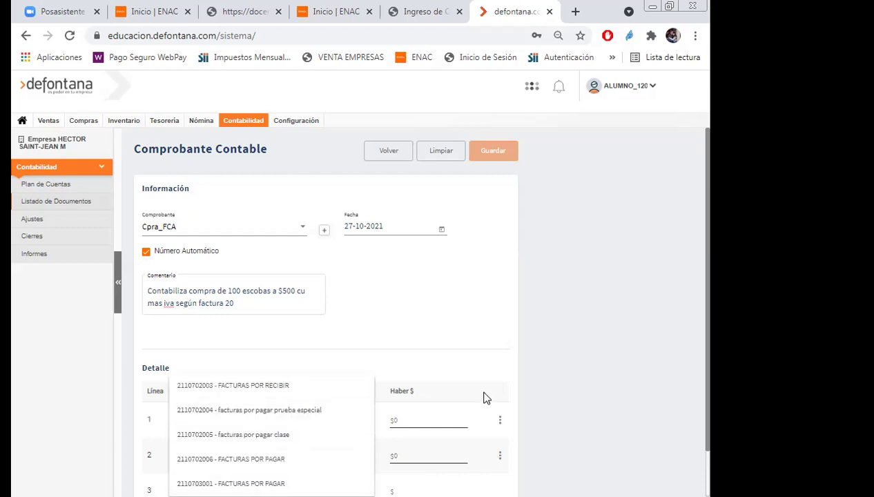
{"action": "left_click", "coordinate": [249, 462]}
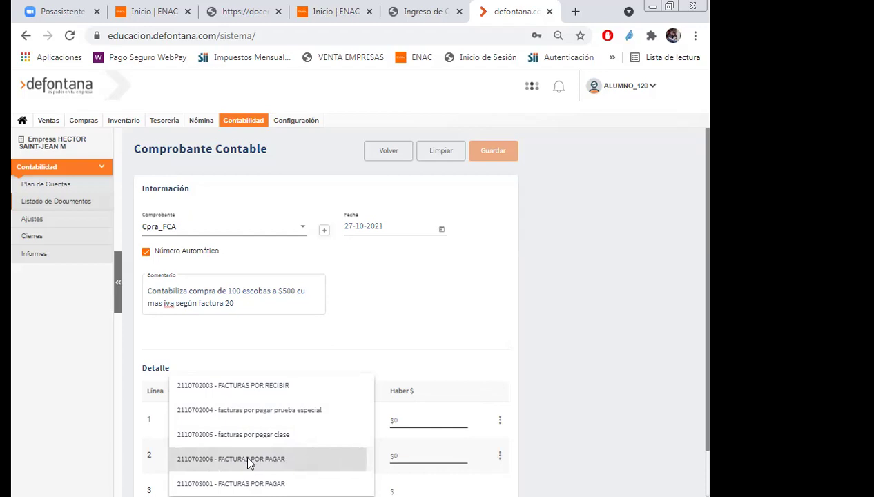
{"action": "left_click", "coordinate": [527, 437]}
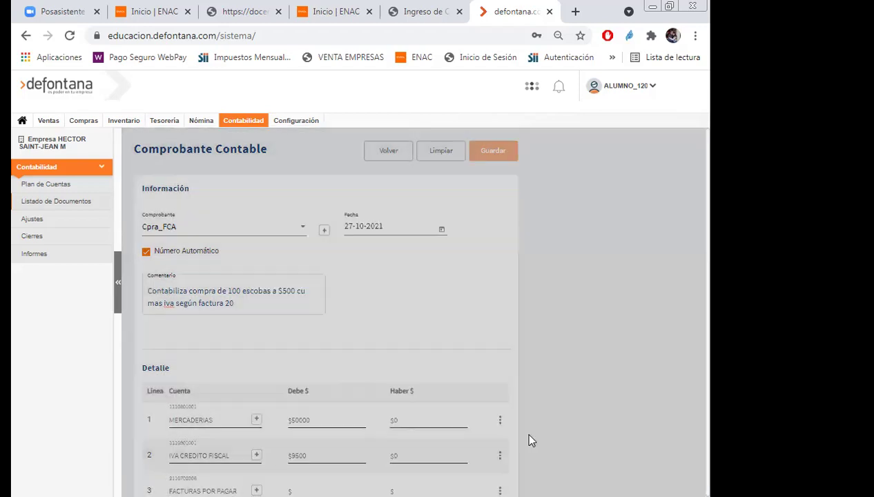
{"action": "scroll", "coordinate": [576, 352], "scroll_direction": "down", "scroll_amount": 2}
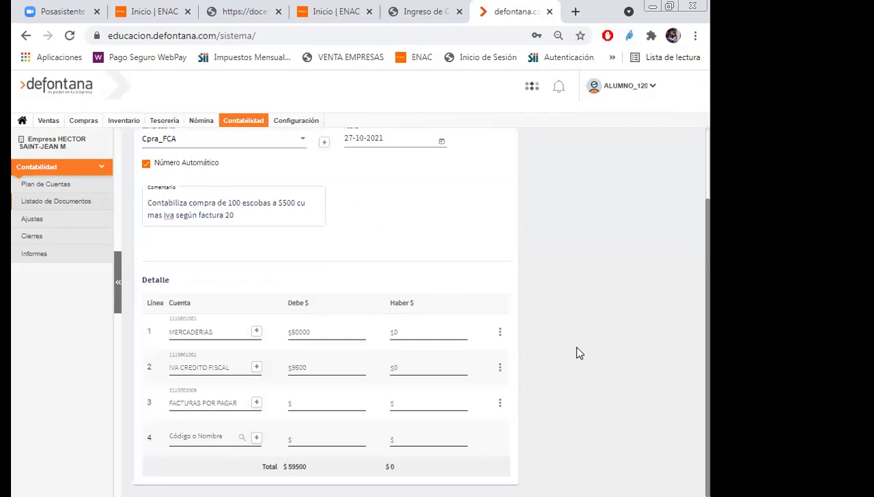
{"action": "left_click", "coordinate": [433, 401]}
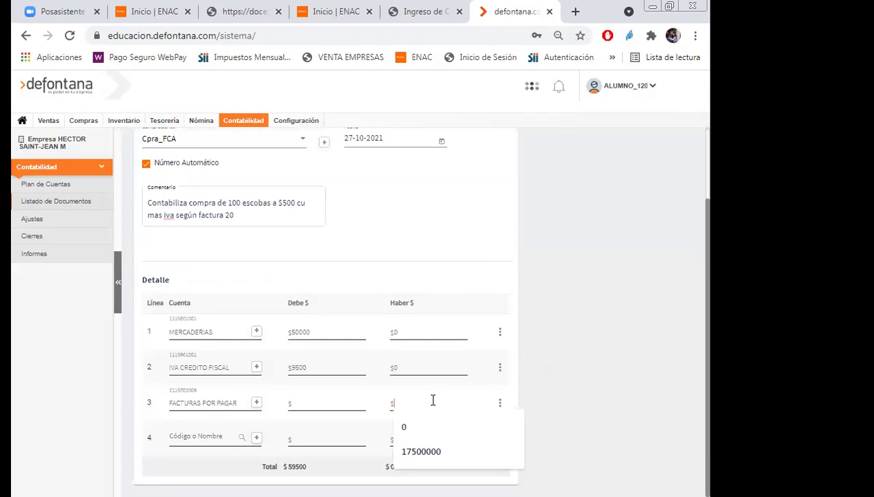
{"action": "type", "text": "59500"}
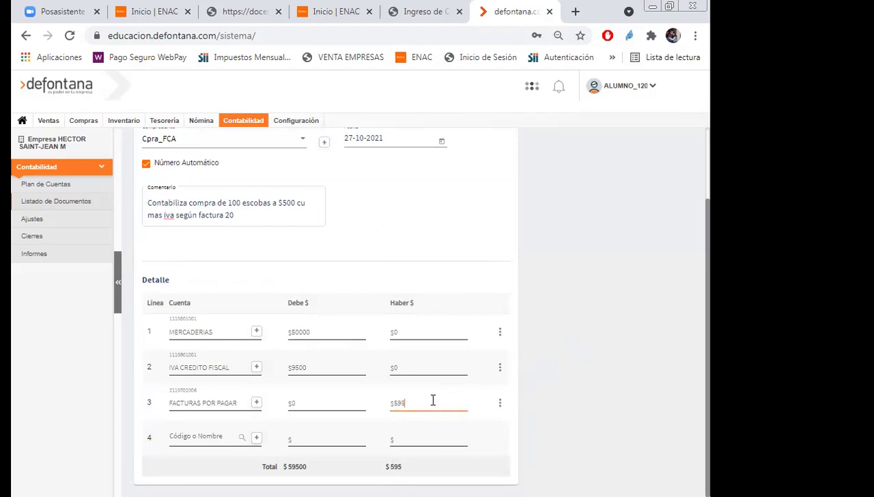
{"action": "left_click", "coordinate": [599, 378]}
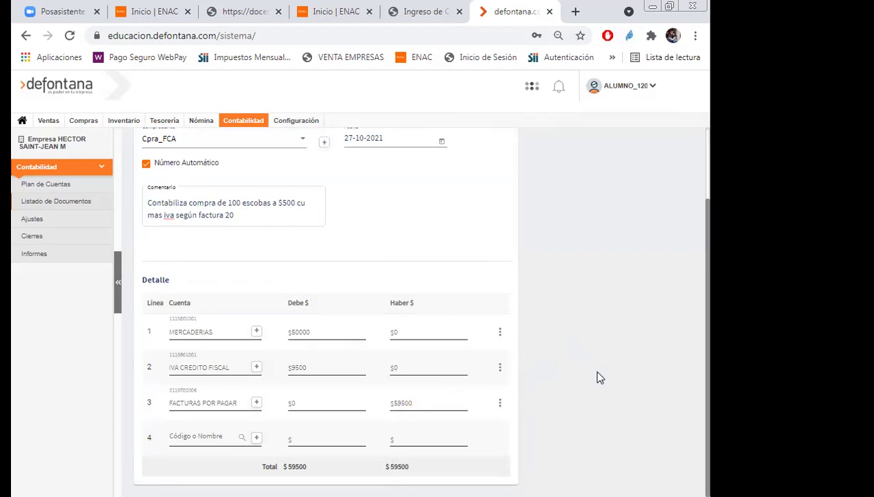
{"action": "scroll", "coordinate": [599, 378], "scroll_direction": "up", "scroll_amount": 2}
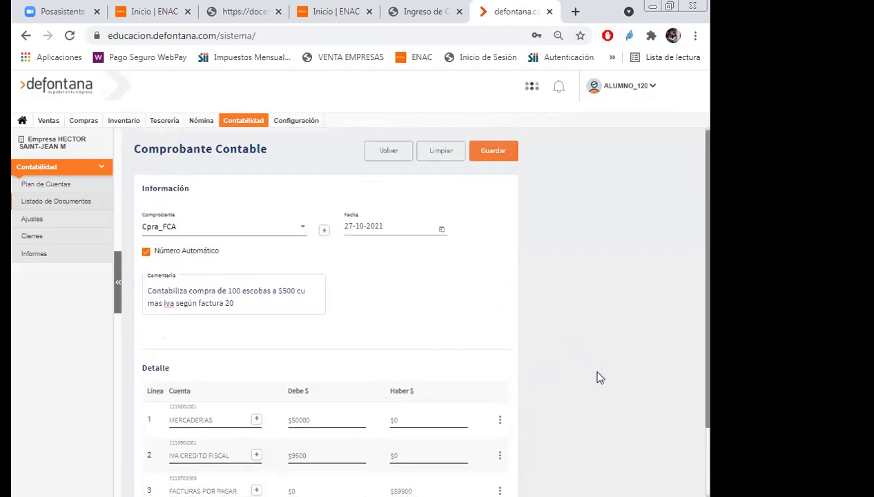
{"action": "left_click", "coordinate": [495, 153]}
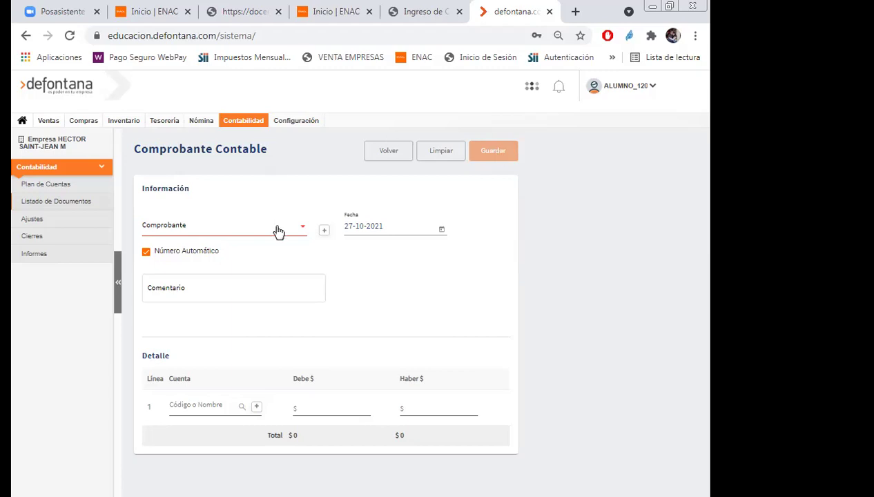
Set the new voucher's type to EGRESO.
{"action": "left_click", "coordinate": [301, 230]}
{"action": "scroll", "coordinate": [244, 299], "scroll_direction": "down", "scroll_amount": 3}
{"action": "scroll", "coordinate": [244, 299], "scroll_direction": "down", "scroll_amount": 3}
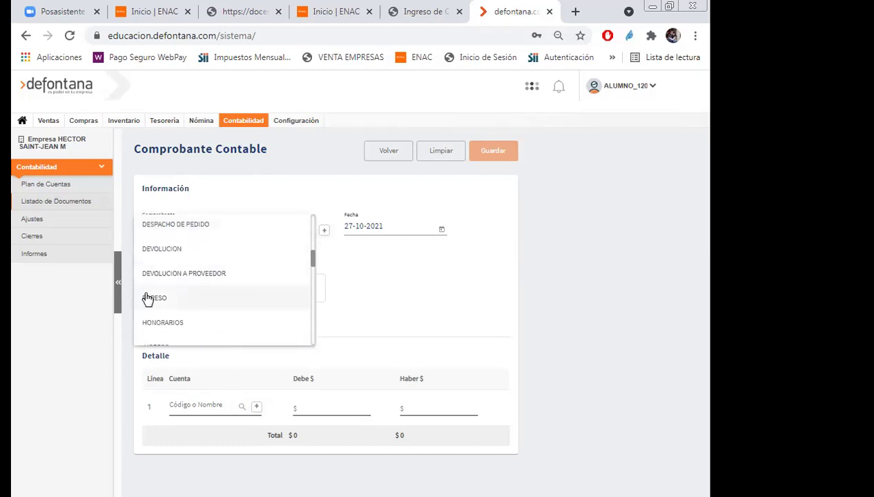
{"action": "left_click", "coordinate": [150, 298]}
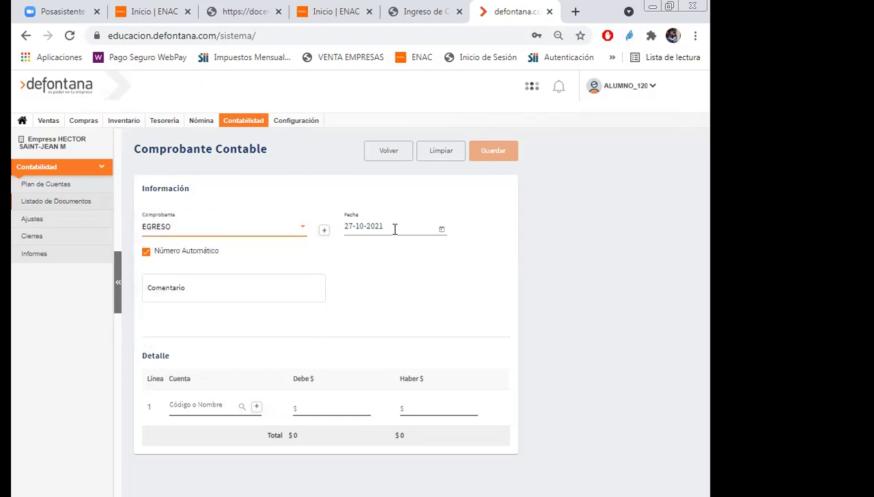
Enter the voucher comment 'Contabiliza pago de factura N 20'.
{"action": "left_click", "coordinate": [180, 290]}
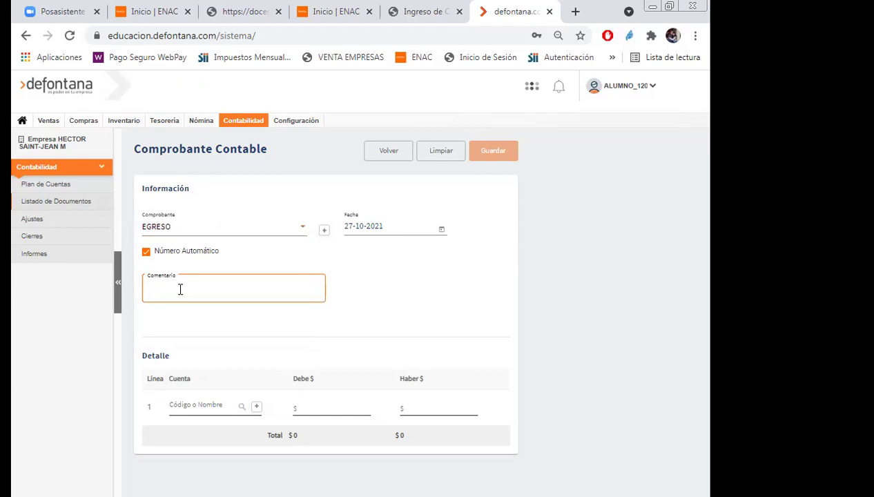
{"action": "type", "text": "Contabilida pago de fact"}
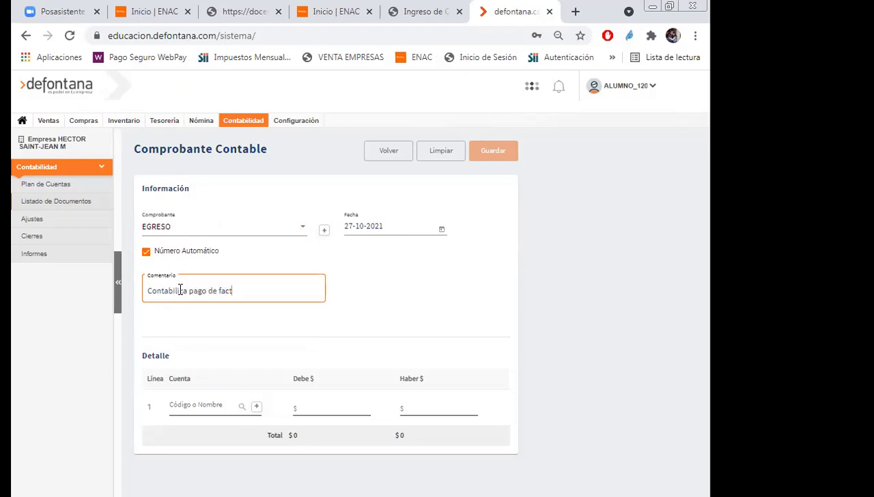
{"action": "type", "text": "ura N 20"}
{"action": "left_click", "coordinate": [185, 406]}
{"action": "type", "text": "fact"}
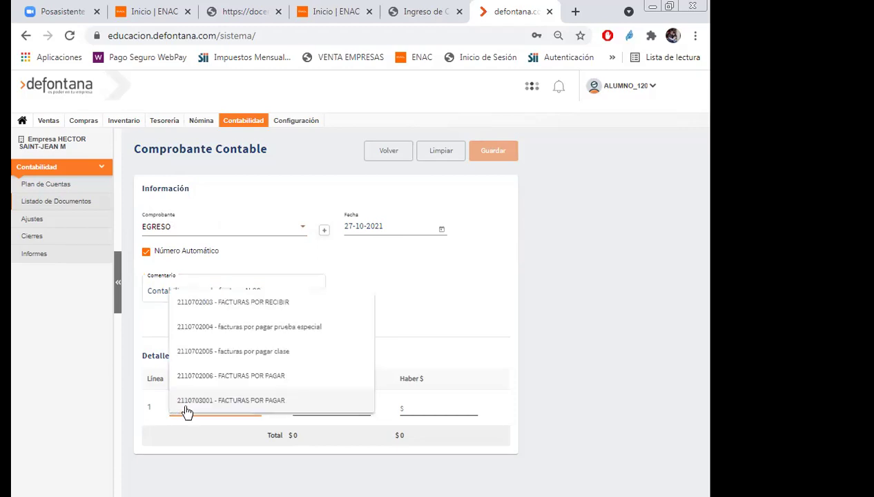
{"action": "key", "text": "BackSpace"}
{"action": "key", "text": "BackSpace"}
{"action": "key", "text": "BackSpace"}
{"action": "key", "text": "BackSpace"}
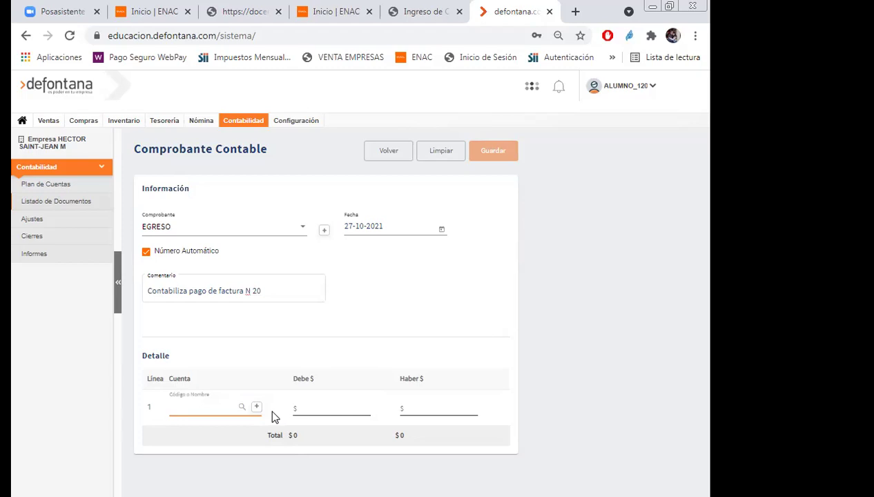
Debit 59500 to FACTURAS POR PAGAR on line 1.
{"action": "type", "text": "111"}
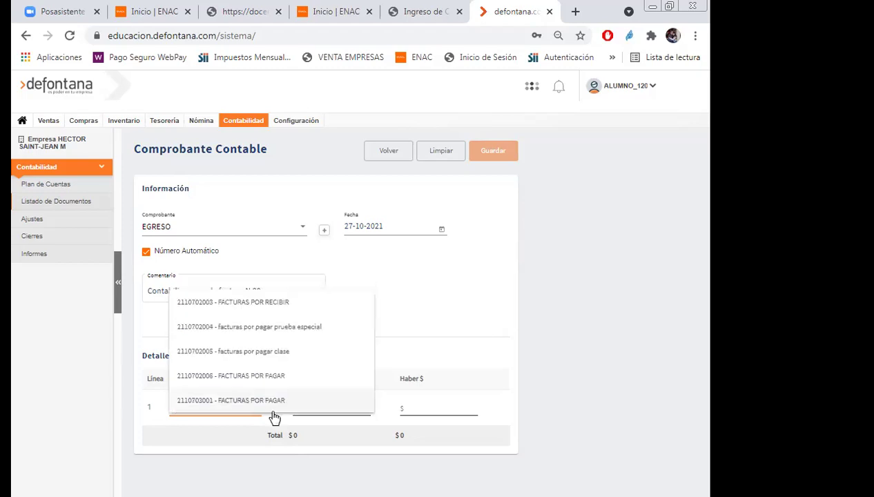
{"action": "left_click", "coordinate": [247, 376]}
{"action": "left_click", "coordinate": [246, 380]}
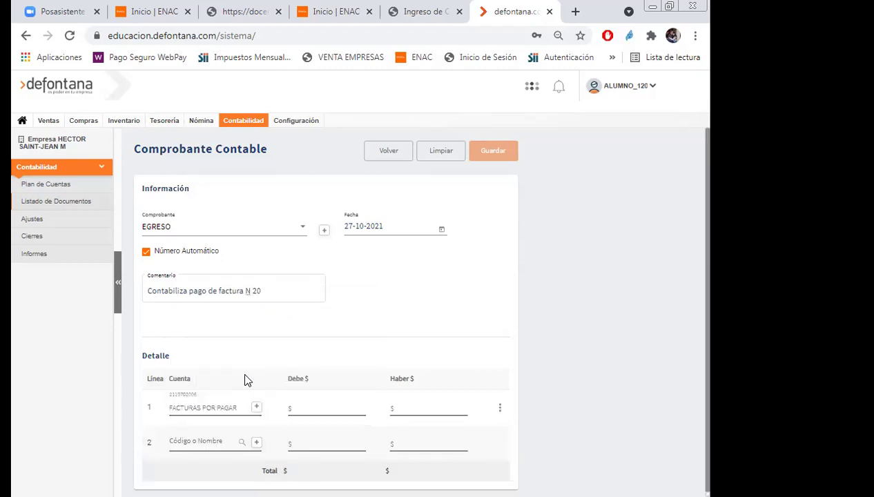
{"action": "left_click", "coordinate": [306, 410]}
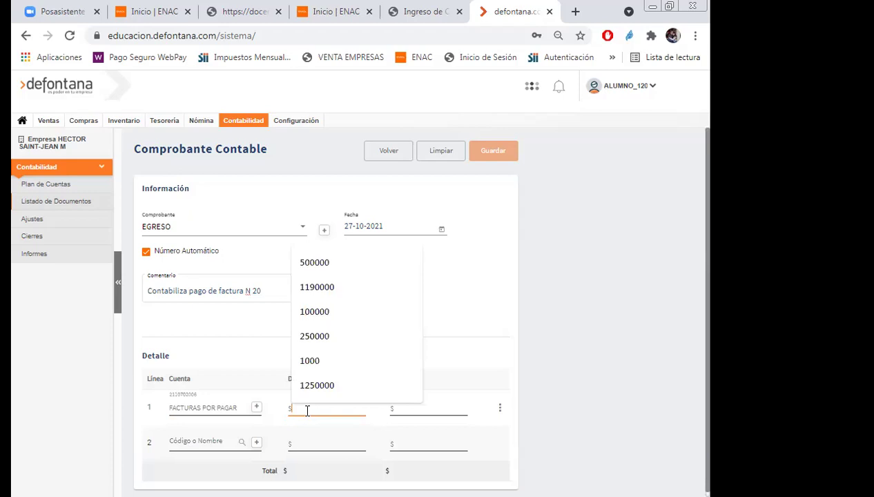
{"action": "type", "text": "5"}
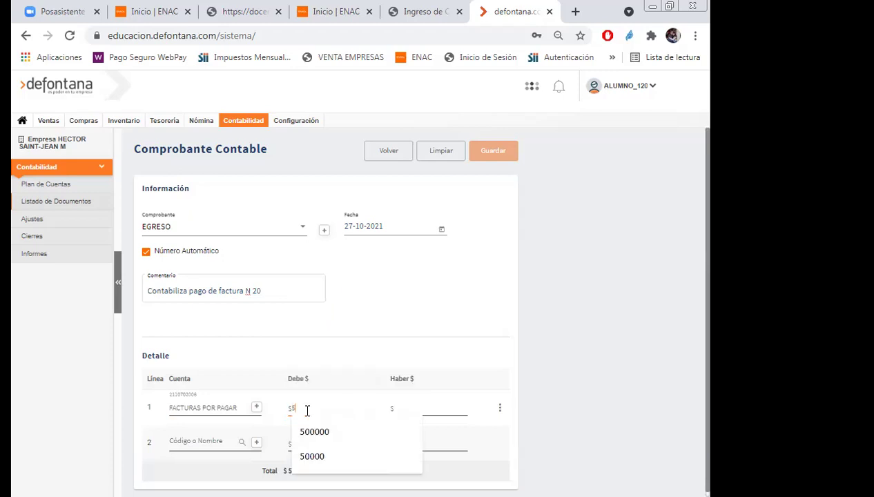
{"action": "type", "text": "9500"}
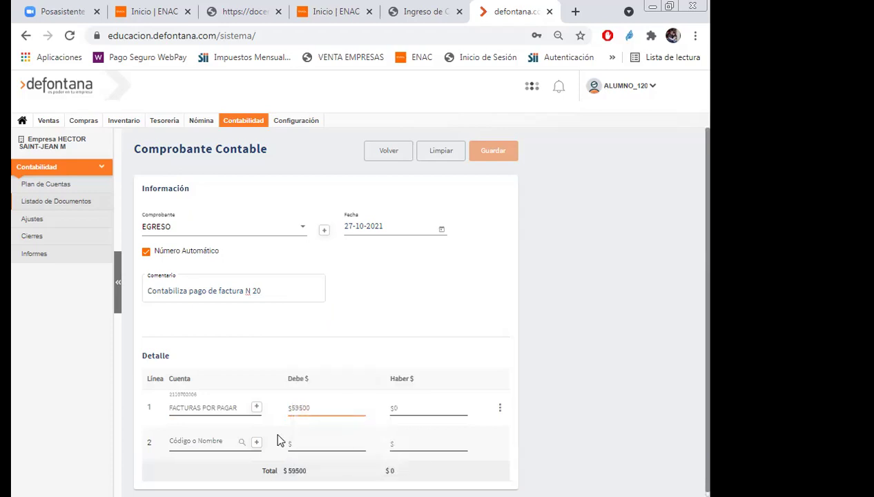
{"action": "left_click", "coordinate": [214, 446]}
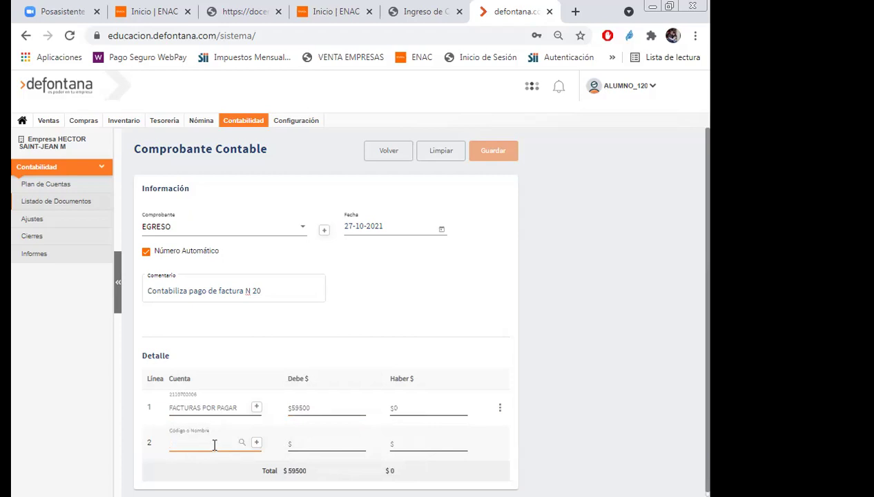
{"action": "type", "text": "caja"}
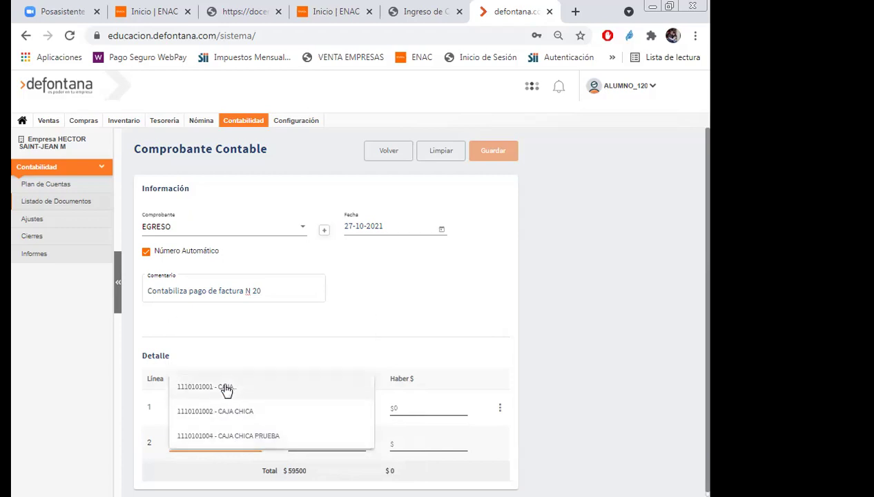
{"action": "left_click", "coordinate": [214, 388]}
{"action": "left_click", "coordinate": [289, 237]}
{"action": "type", "text": "Pago de fac"}
{"action": "type", "text": "t"}
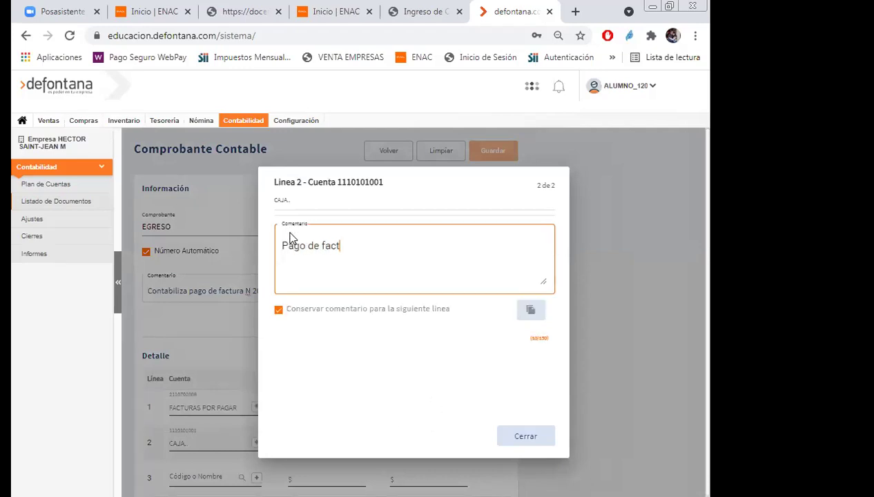
{"action": "type", "text": "ura N° 20"}
{"action": "left_click", "coordinate": [508, 435]}
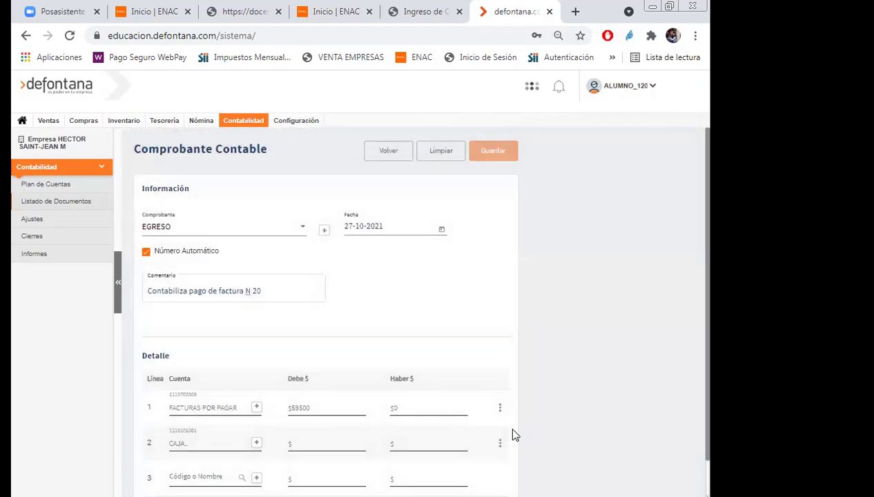
{"action": "left_click", "coordinate": [433, 445]}
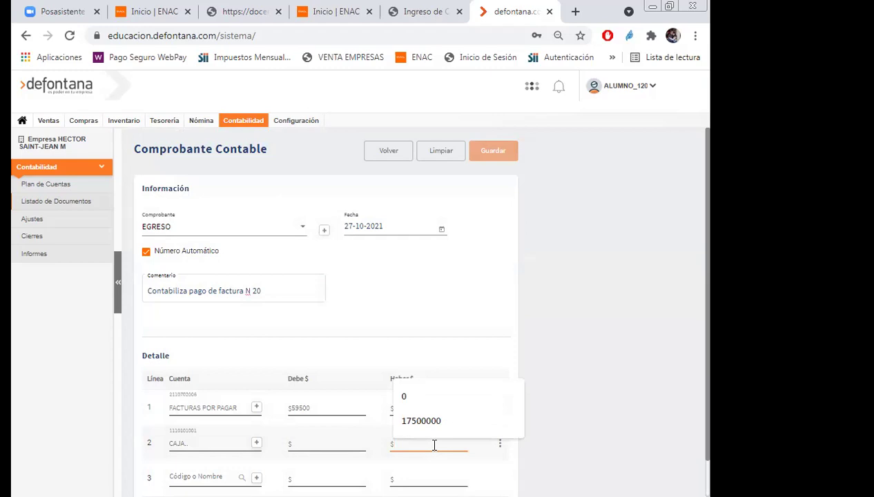
{"action": "type", "text": "59500"}
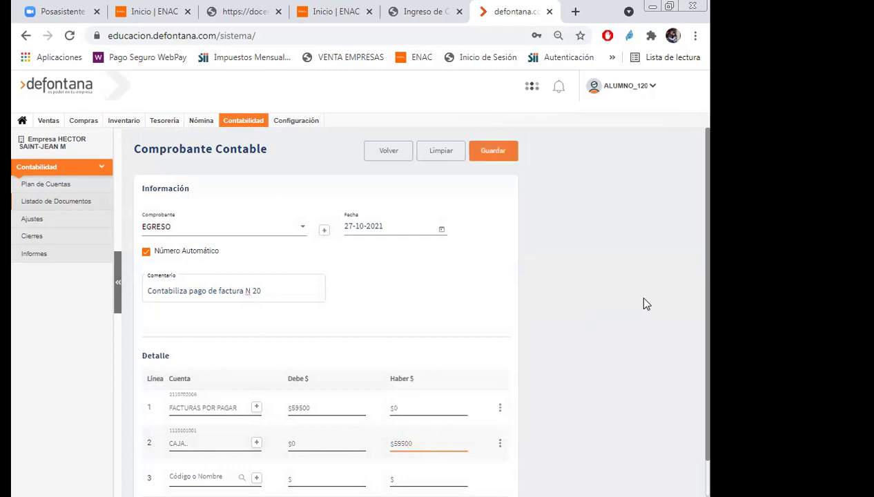
Save the balanced EGRESO voucher.
{"action": "scroll", "coordinate": [643, 299], "scroll_direction": "down", "scroll_amount": 1}
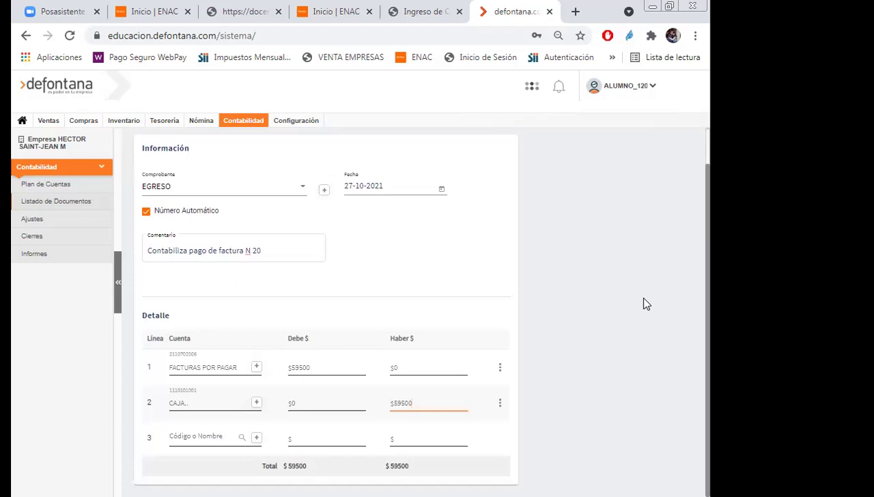
{"action": "scroll", "coordinate": [644, 299], "scroll_direction": "up", "scroll_amount": 1}
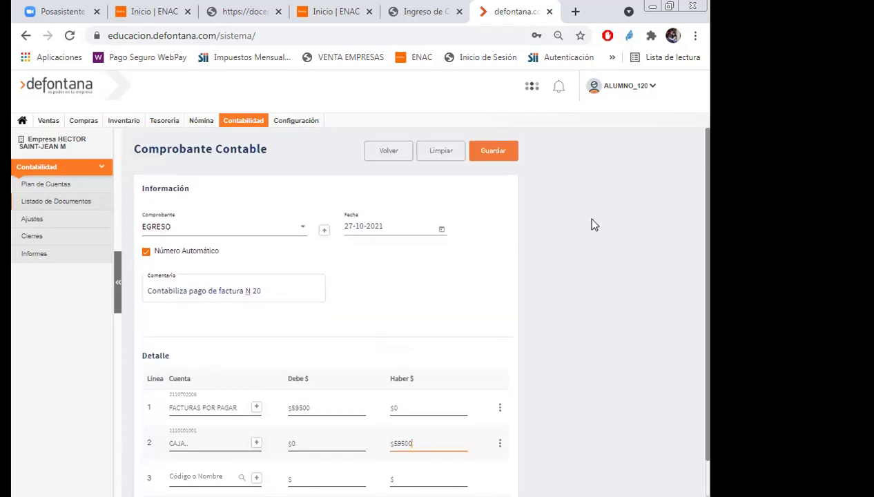
{"action": "left_click", "coordinate": [494, 158]}
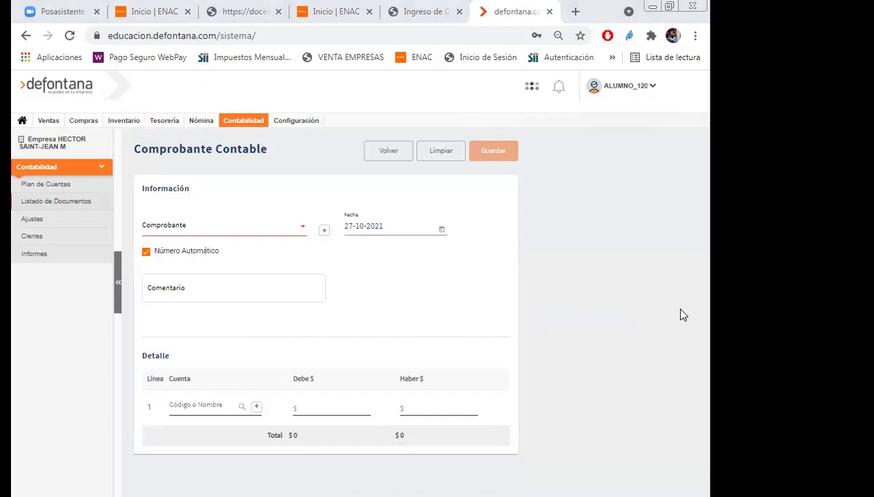
Pick Venta XFVAELECT from the Comprobante voucher type list.
{"action": "left_click", "coordinate": [302, 229]}
{"action": "scroll", "coordinate": [308, 235], "scroll_direction": "down", "scroll_amount": 5}
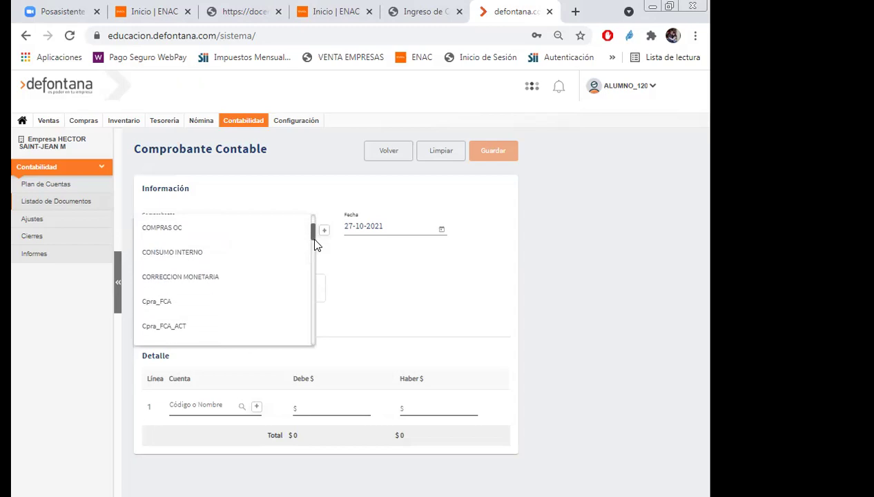
{"action": "left_click_drag", "start_coordinate": [317, 254], "coordinate": [322, 302]}
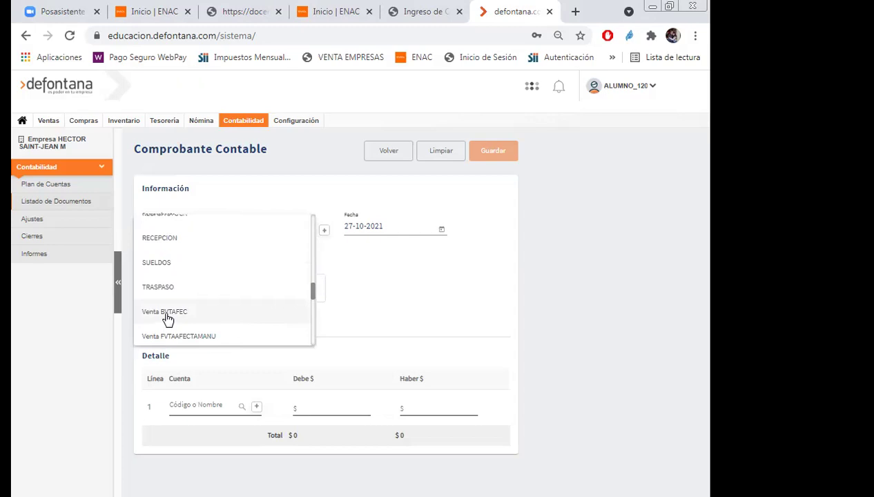
{"action": "scroll", "coordinate": [195, 298], "scroll_direction": "down", "scroll_amount": 1}
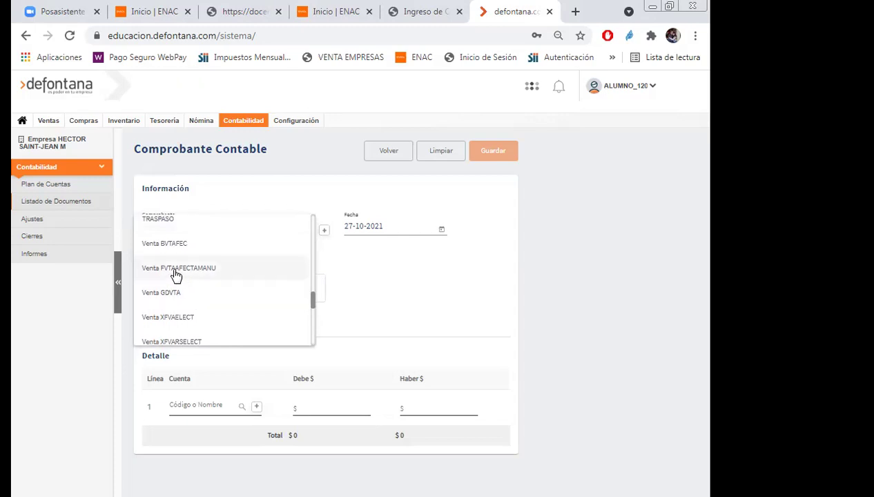
{"action": "left_click", "coordinate": [170, 319]}
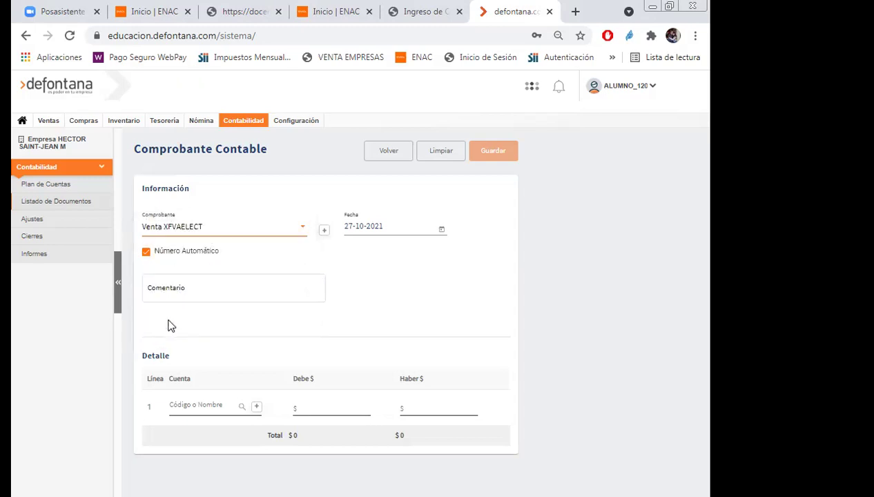
Write the voucher comment 'Contabiliza venta segun factura N1' and search 'clie' for line 1's account.
{"action": "left_click", "coordinate": [177, 290]}
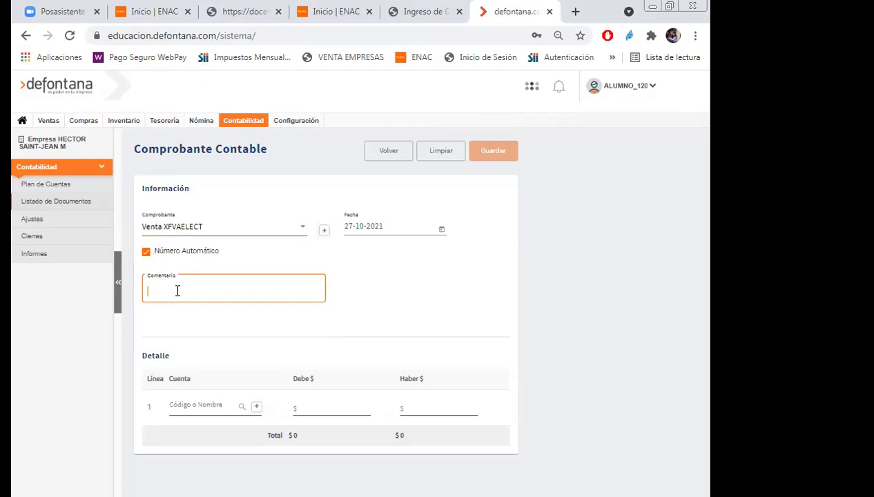
{"action": "type", "text": "Contabiliza venta se"}
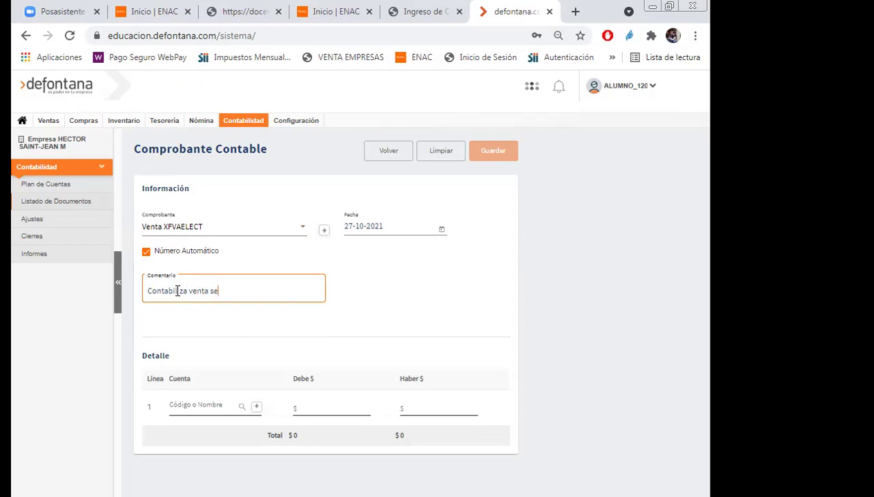
{"action": "type", "text": "gub factura N1"}
{"action": "right_click", "coordinate": [223, 289]}
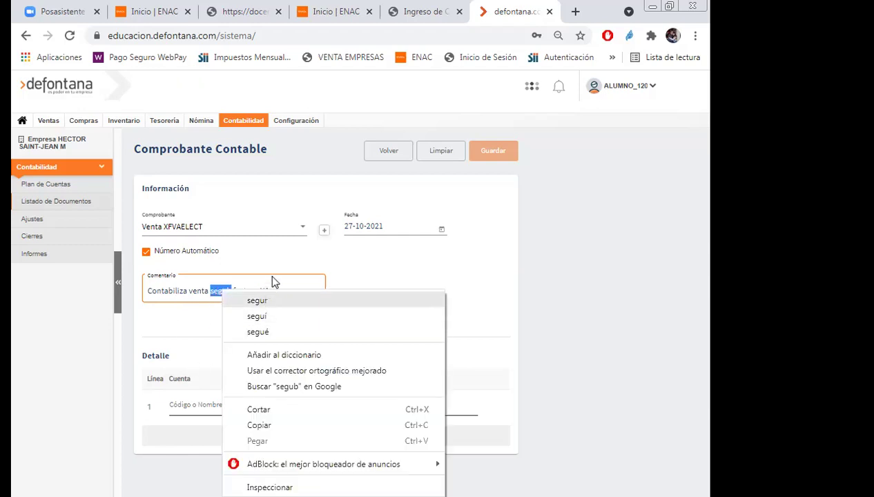
{"action": "left_click", "coordinate": [393, 266]}
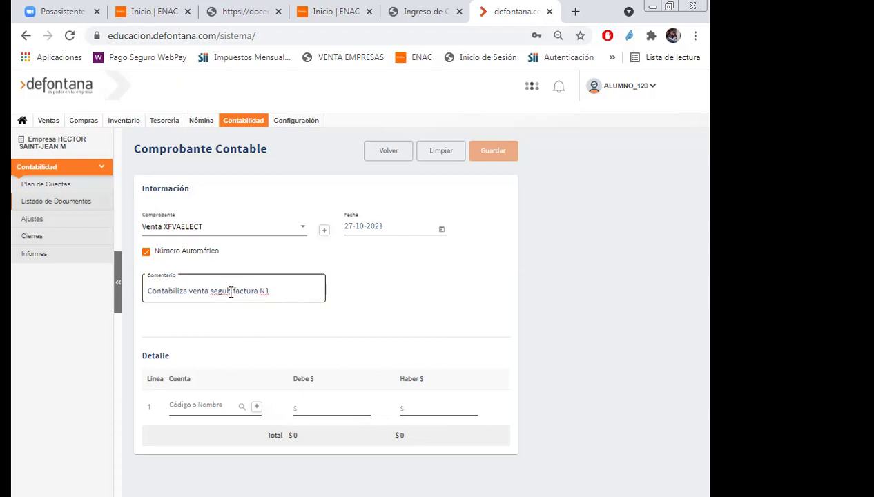
{"action": "left_click", "coordinate": [224, 291]}
{"action": "type", "text": "n"}
{"action": "key", "text": "Delete"}
{"action": "left_click", "coordinate": [196, 406]}
{"action": "type", "text": "clie"}
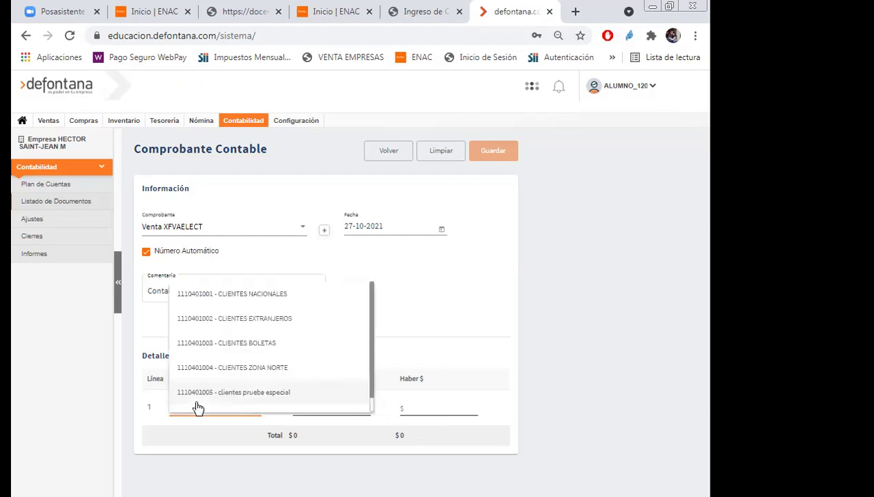
{"action": "left_click", "coordinate": [240, 295]}
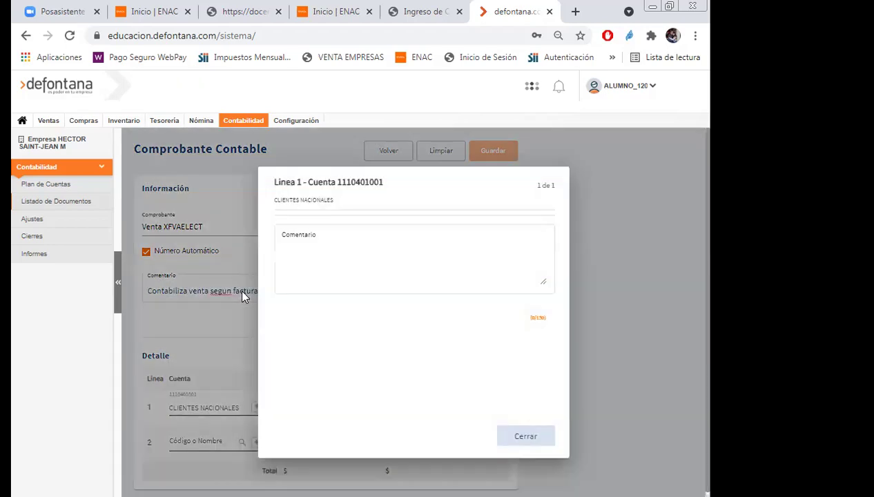
{"action": "left_click", "coordinate": [336, 241]}
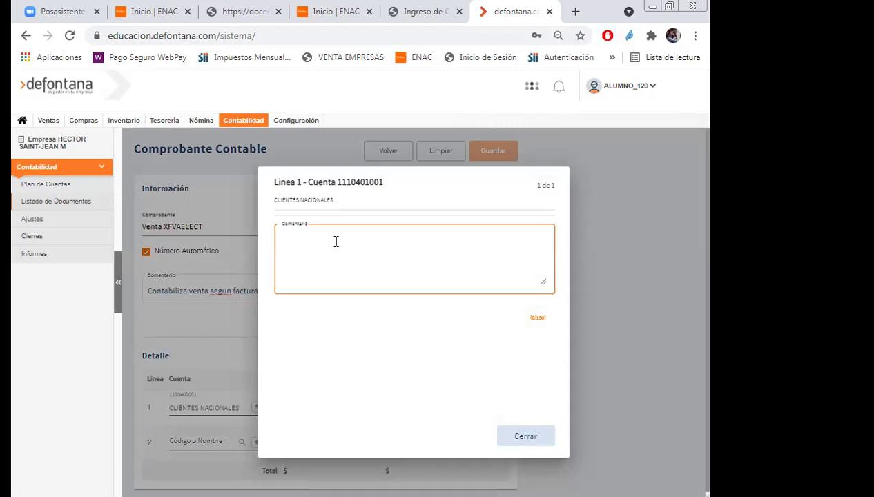
{"action": "type", "text": "Contabil"}
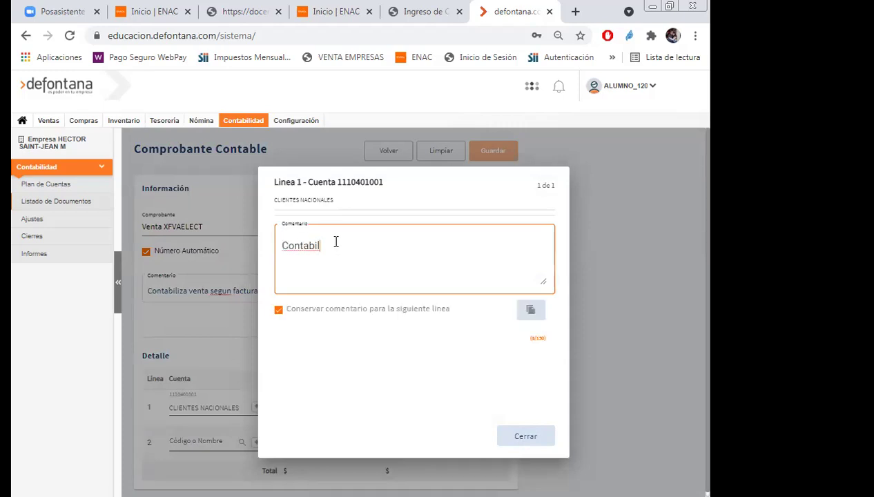
{"action": "type", "text": "iza venta factura 1"}
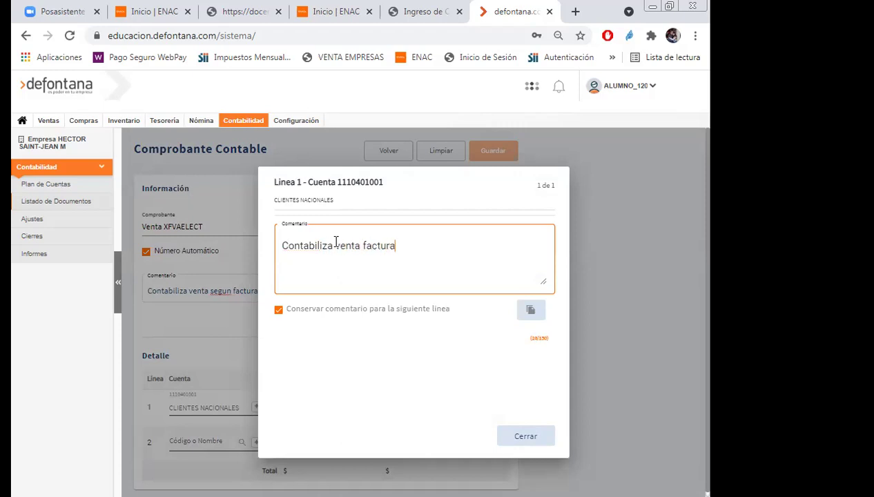
{"action": "left_click", "coordinate": [522, 436]}
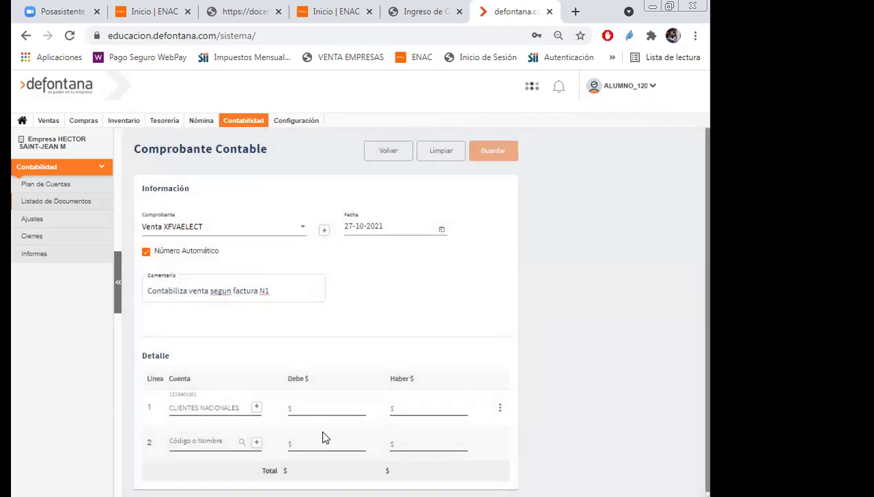
{"action": "left_click", "coordinate": [207, 444]}
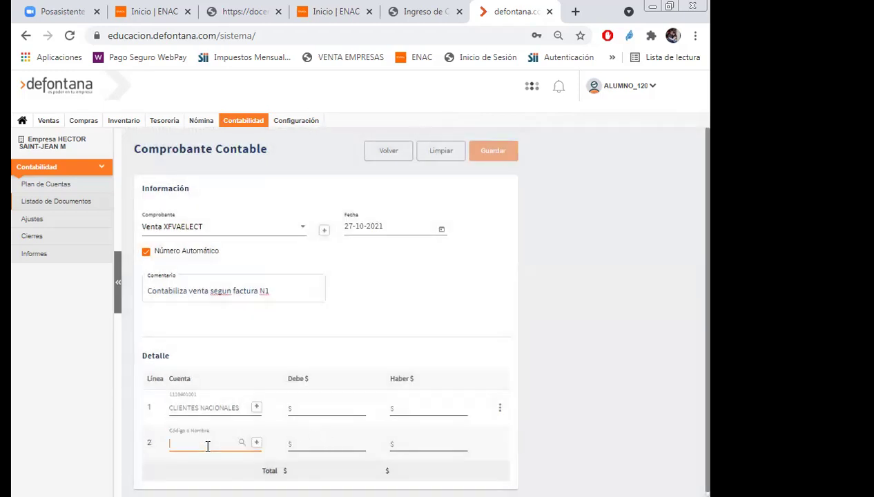
{"action": "type", "text": "ive"}
{"action": "key", "text": "BackSpace"}
{"action": "type", "text": "a"}
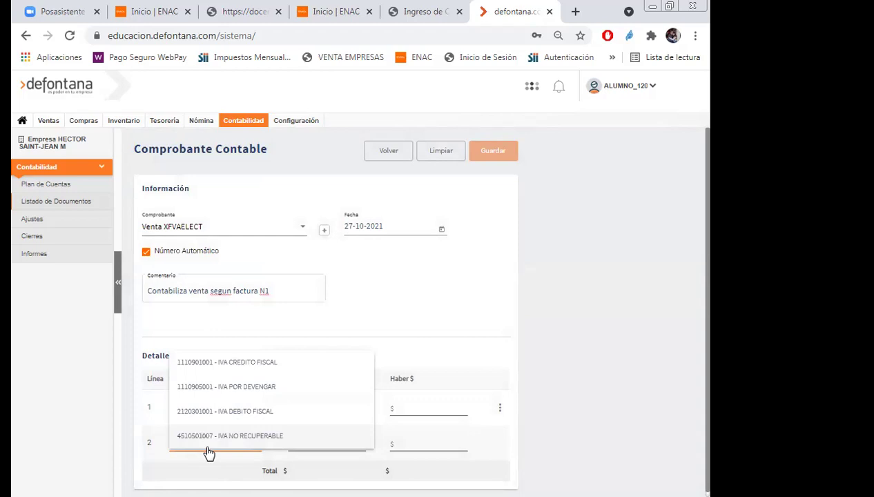
{"action": "left_click", "coordinate": [213, 411]}
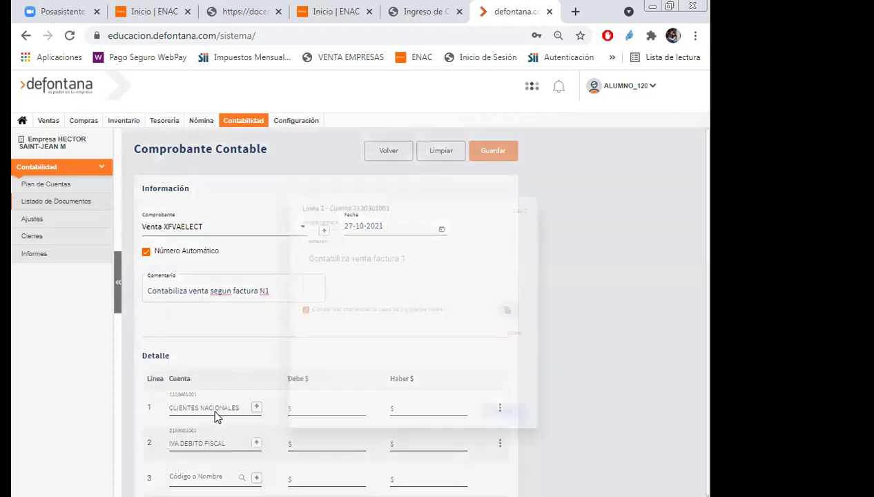
{"action": "left_click", "coordinate": [539, 449]}
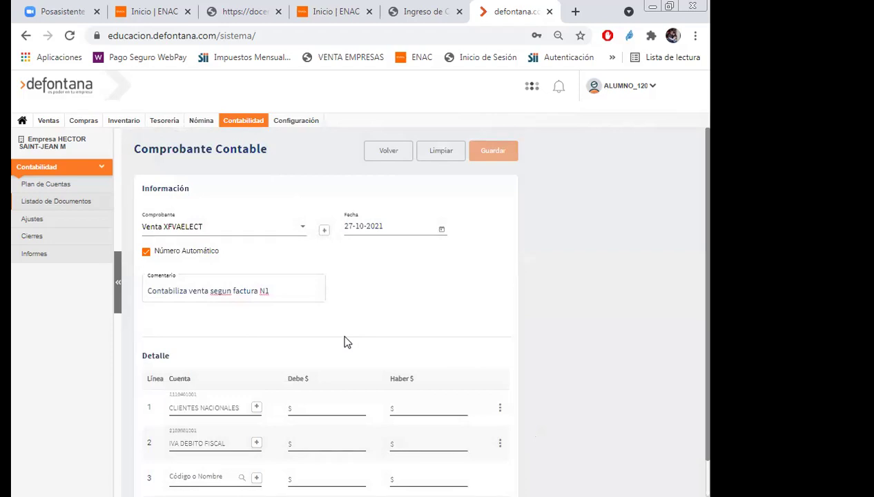
{"action": "left_click", "coordinate": [200, 477]}
{"action": "type", "text": "ventas"}
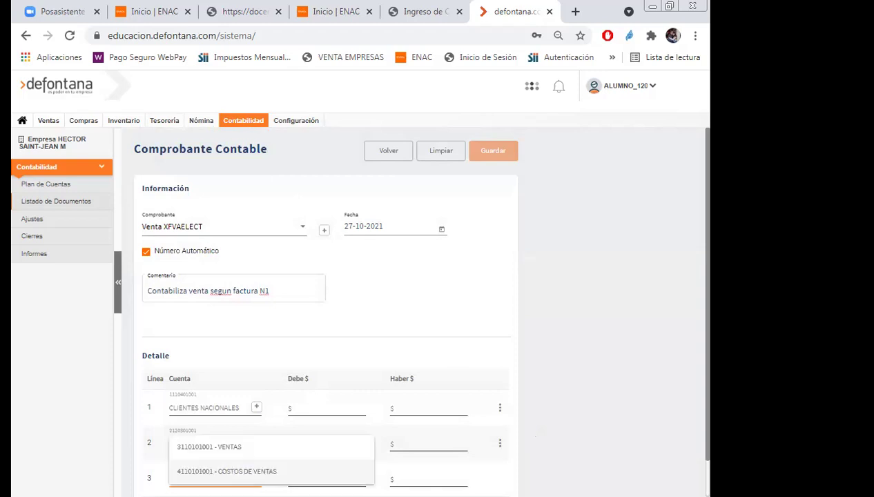
{"action": "left_click", "coordinate": [203, 447]}
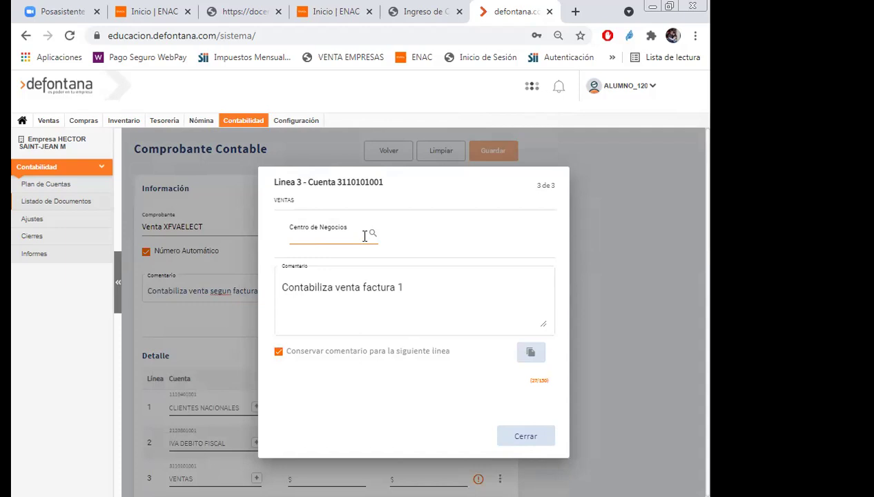
{"action": "left_click", "coordinate": [364, 236]}
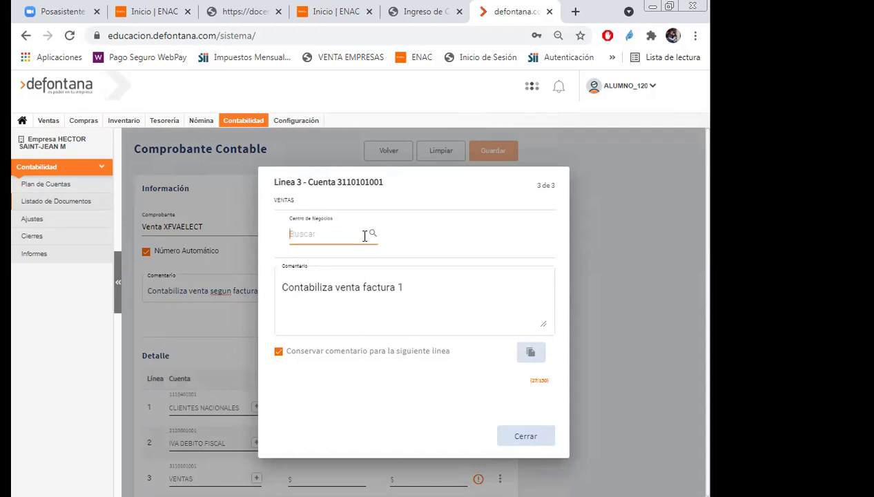
{"action": "type", "text": "vent"}
{"action": "left_click", "coordinate": [329, 250]}
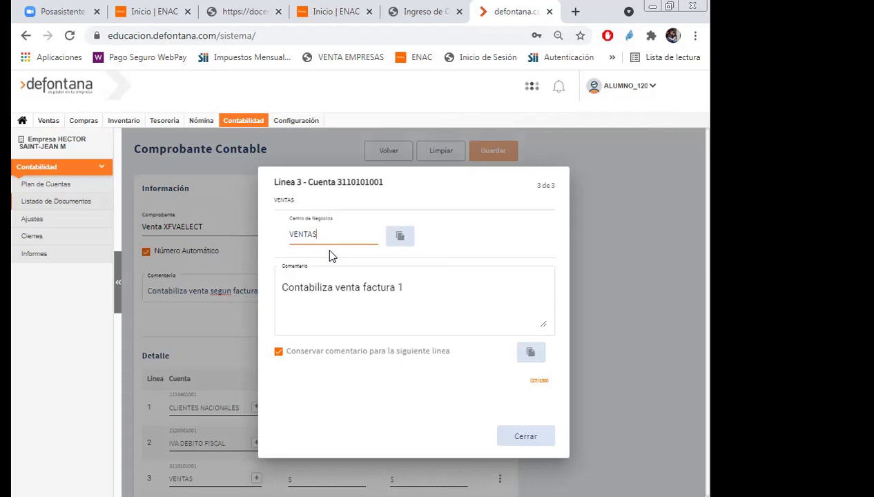
{"action": "left_click", "coordinate": [526, 441]}
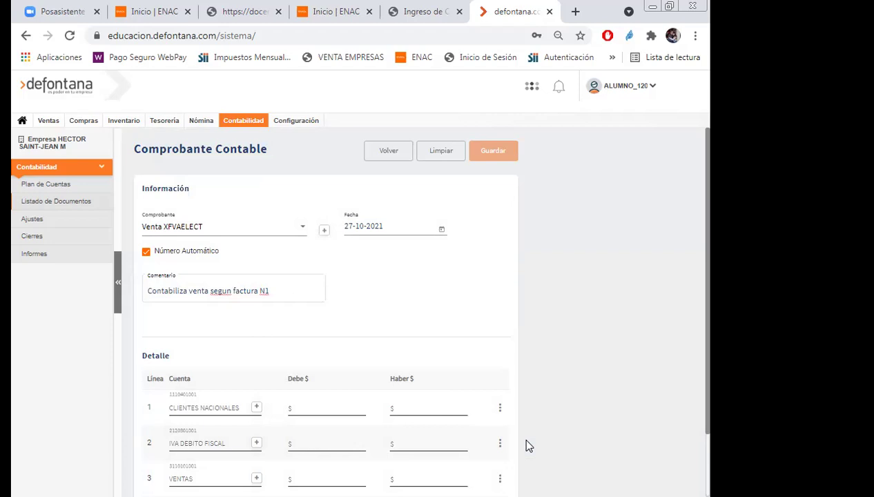
Append '1 escoba a $2000 mas iva' to the voucher comment.
{"action": "left_click", "coordinate": [283, 292]}
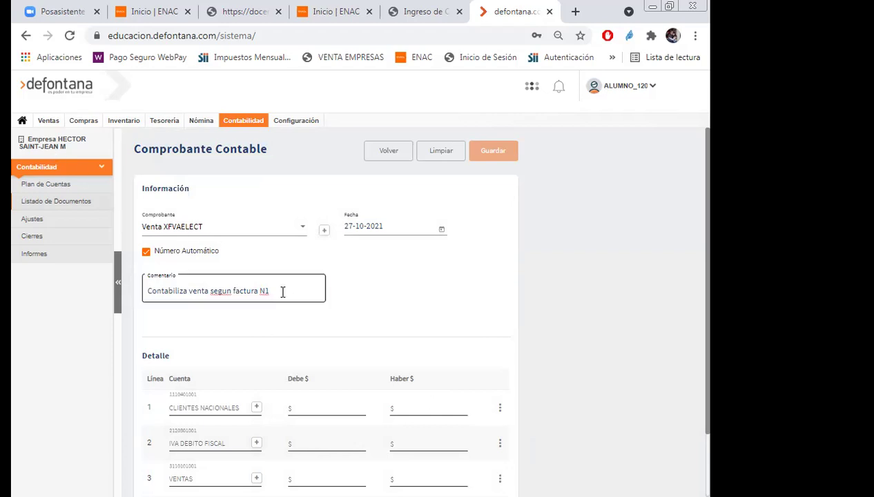
{"action": "type", "text": "1"}
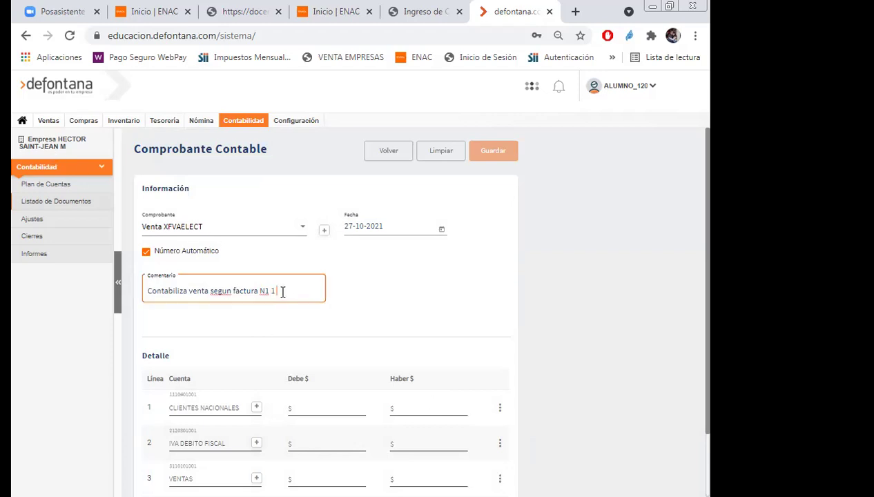
{"action": "type", "text": " ecoba a 200"}
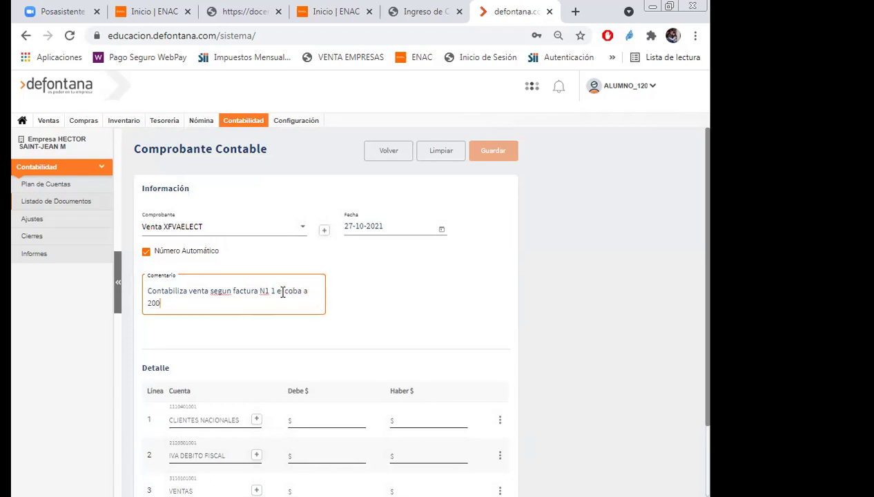
{"action": "type", "text": "0 mas iva"}
{"action": "key", "text": "Left"}
{"action": "key", "text": "Left"}
{"action": "key", "text": "Left"}
{"action": "key", "text": "Left"}
{"action": "type", "text": "$"}
{"action": "left_click", "coordinate": [397, 326]}
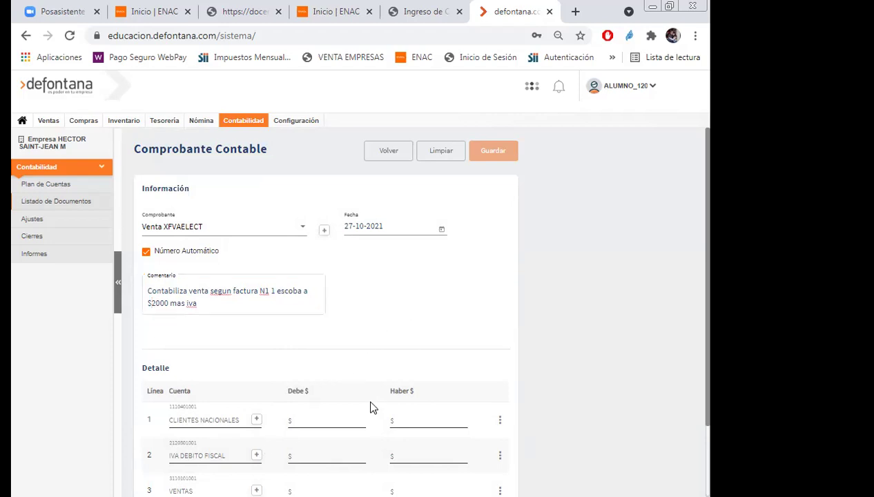
Credit 2000 to VENTAS and 380 to IVA, and debit 2380 to CLIENTES NACIONALES.
{"action": "scroll", "coordinate": [371, 418], "scroll_direction": "down", "scroll_amount": 1}
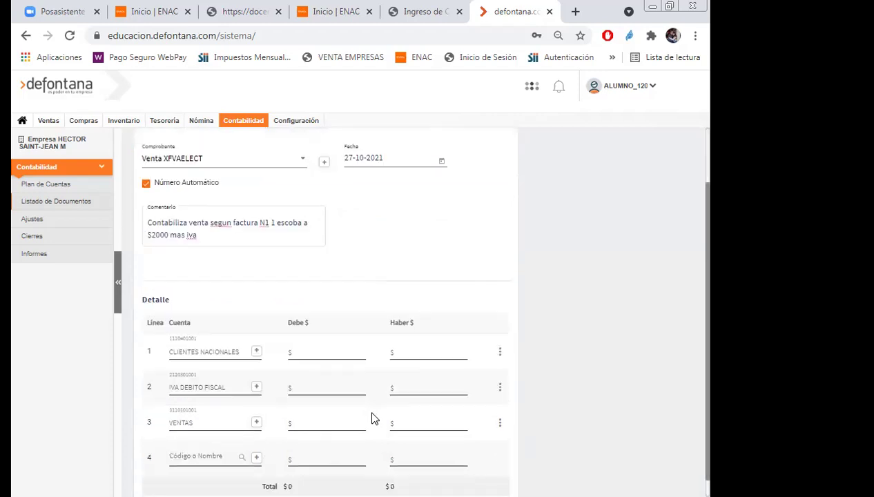
{"action": "left_click", "coordinate": [409, 423]}
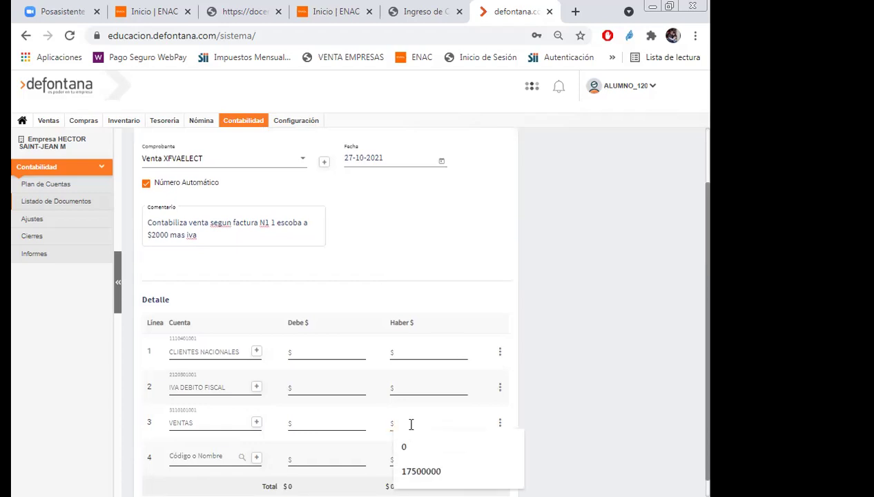
{"action": "type", "text": "2000"}
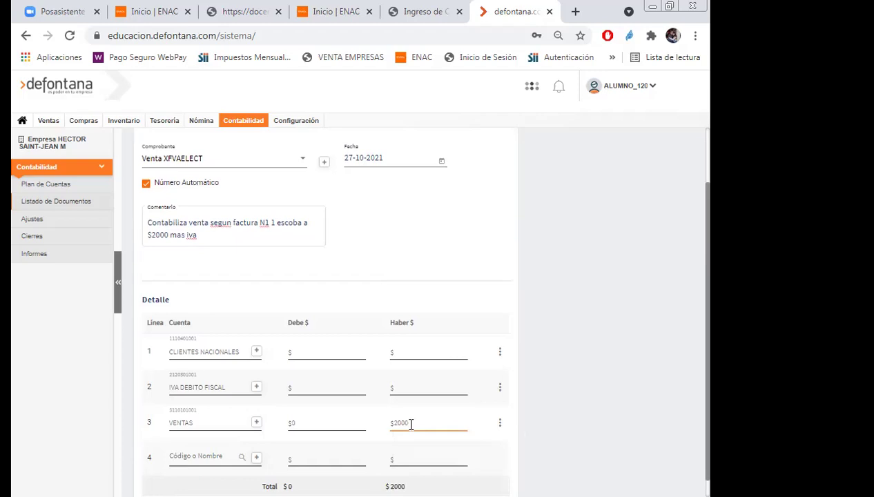
{"action": "left_click", "coordinate": [419, 385]}
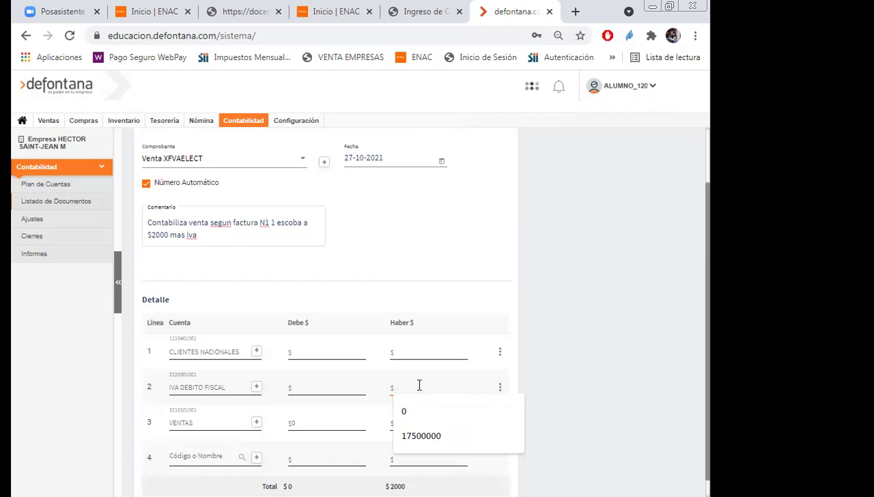
{"action": "left_click", "coordinate": [590, 408]}
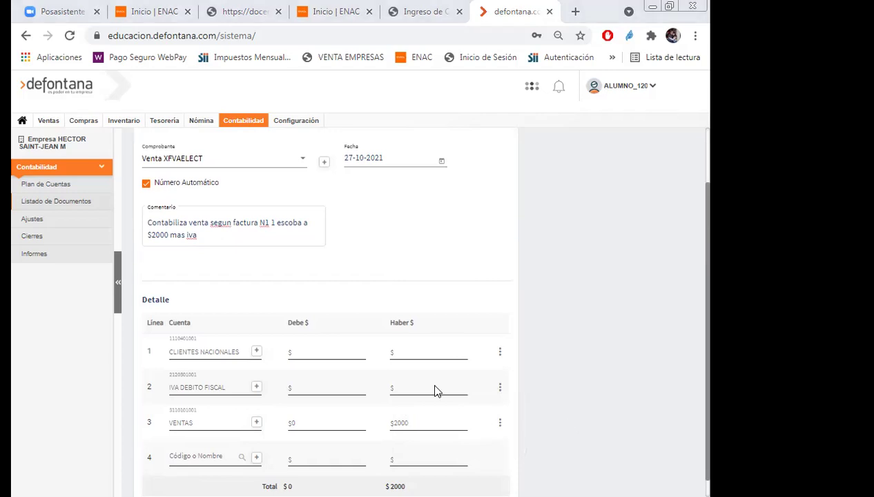
{"action": "left_click", "coordinate": [408, 388]}
{"action": "type", "text": "380"}
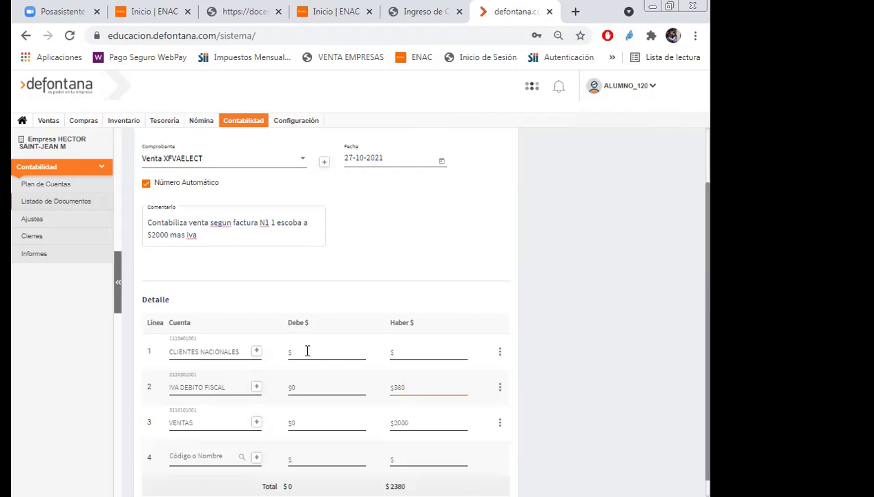
{"action": "left_click", "coordinate": [308, 351]}
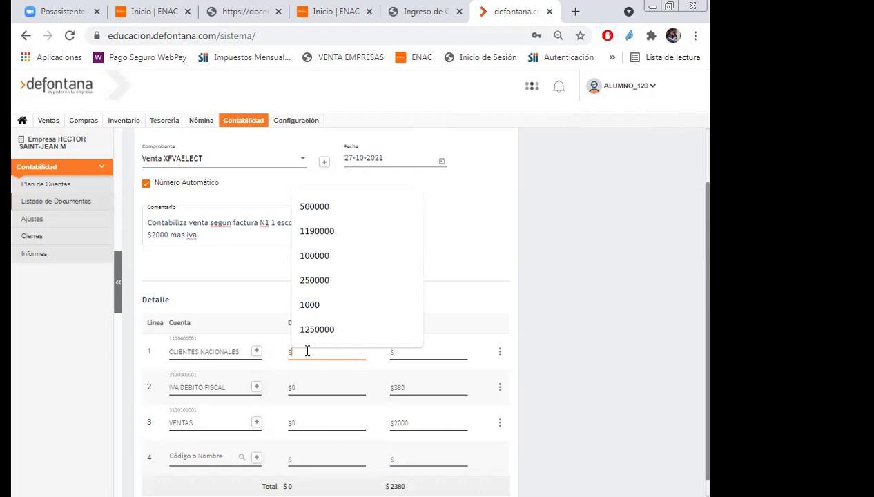
{"action": "type", "text": "2380"}
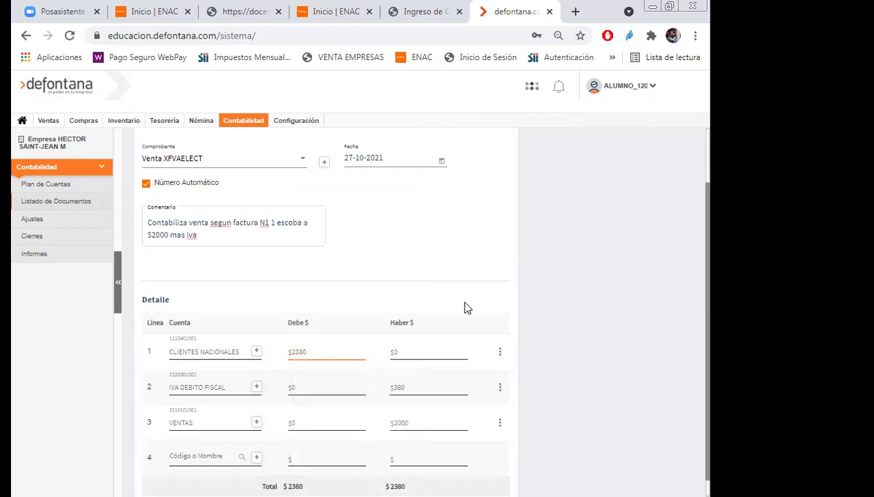
Save the balanced $2380 sales voucher.
{"action": "scroll", "coordinate": [578, 262], "scroll_direction": "up", "scroll_amount": 2}
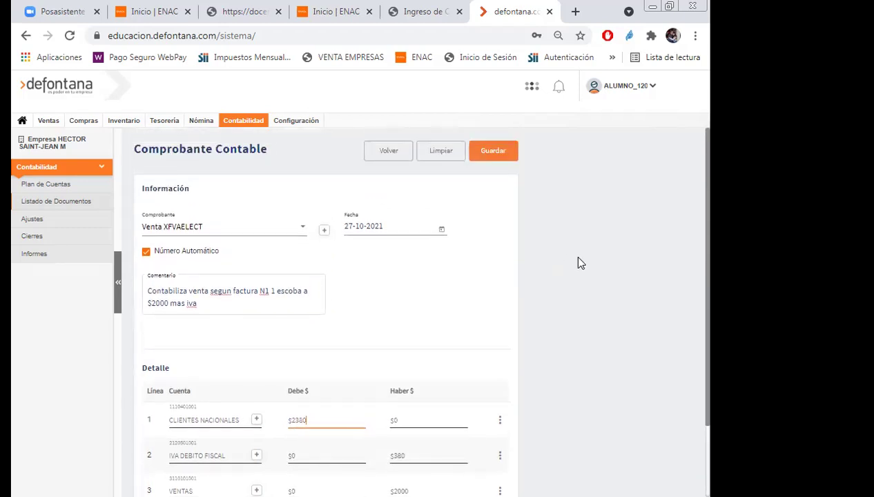
{"action": "scroll", "coordinate": [577, 262], "scroll_direction": "down", "scroll_amount": 2}
{"action": "scroll", "coordinate": [577, 256], "scroll_direction": "up", "scroll_amount": 2}
{"action": "left_click", "coordinate": [498, 157]}
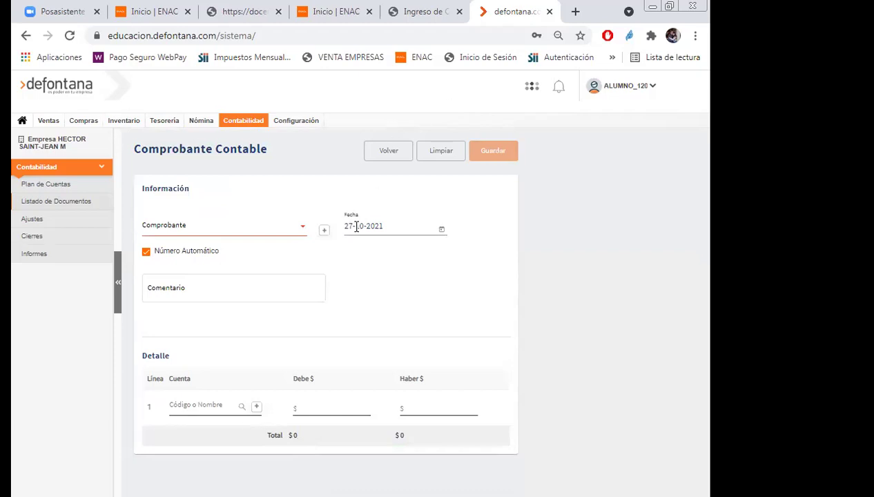
Set the new voucher's type to TRASPASO.
{"action": "left_click", "coordinate": [304, 235]}
{"action": "scroll", "coordinate": [256, 285], "scroll_direction": "down", "scroll_amount": 6}
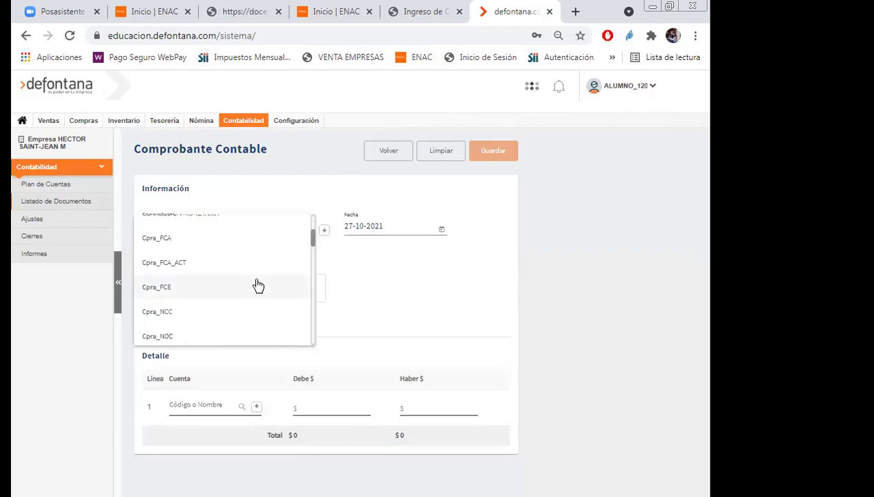
{"action": "scroll", "coordinate": [257, 285], "scroll_direction": "down", "scroll_amount": 5}
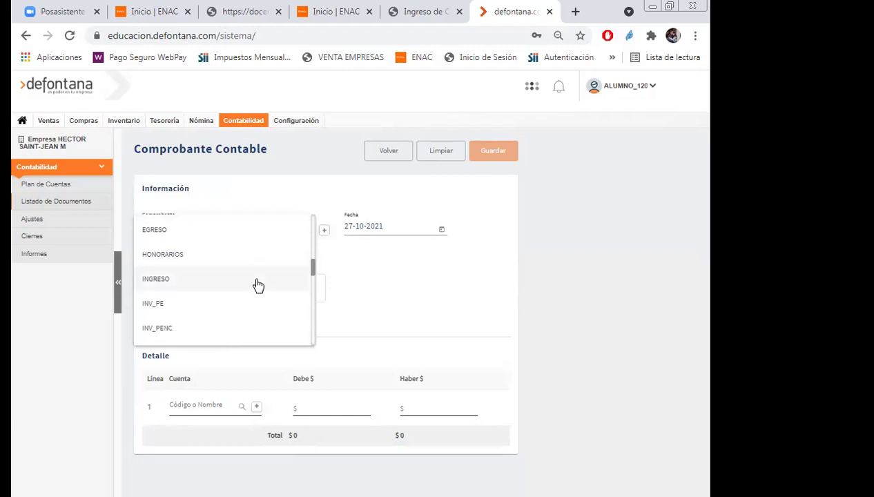
{"action": "scroll", "coordinate": [257, 285], "scroll_direction": "down", "scroll_amount": 2}
{"action": "scroll", "coordinate": [255, 286], "scroll_direction": "down", "scroll_amount": 2}
{"action": "left_click", "coordinate": [155, 271]}
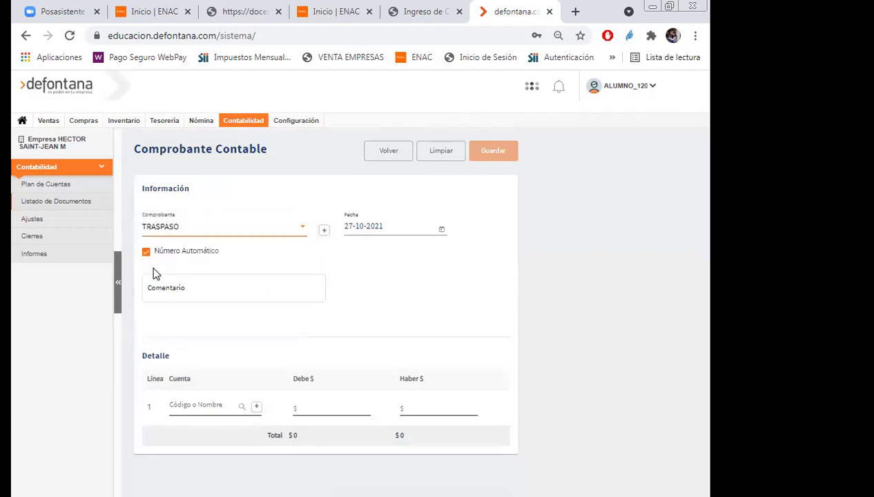
Write the comment 'Contabiliza costo de venta de factura N 20'.
{"action": "left_click", "coordinate": [187, 287]}
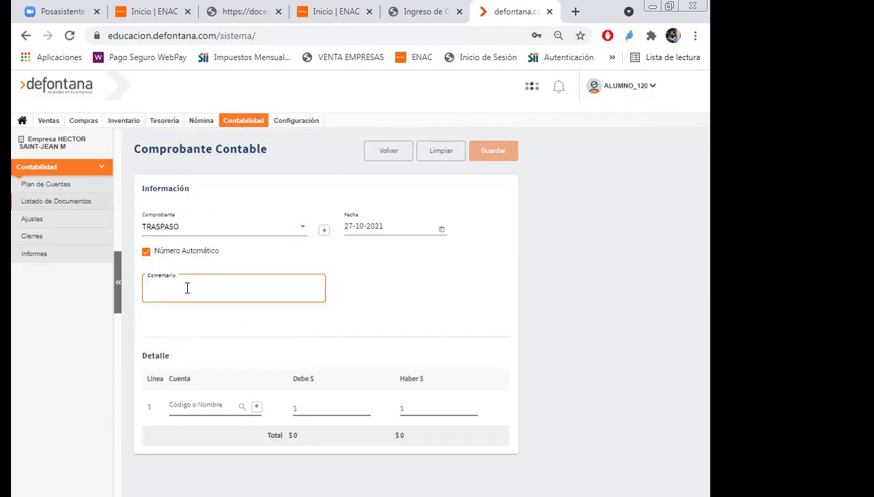
{"action": "type", "text": "Contabiliza costo d eventa de "}
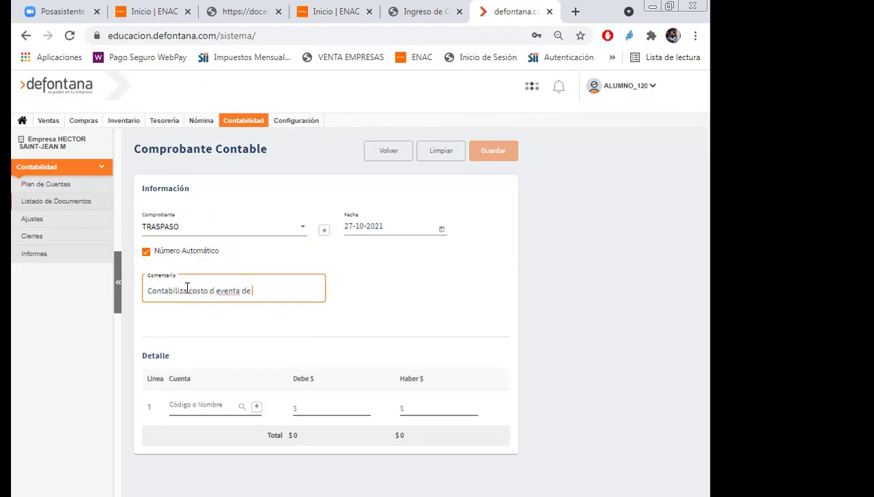
{"action": "type", "text": "factura N"}
{"action": "type", "text": " 250"}
{"action": "key", "text": "BackSpace"}
{"action": "key", "text": "BackSpace"}
{"action": "type", "text": "0"}
{"action": "left_click", "coordinate": [215, 291]}
{"action": "key", "text": "BackSpace"}
{"action": "key", "text": "Right"}
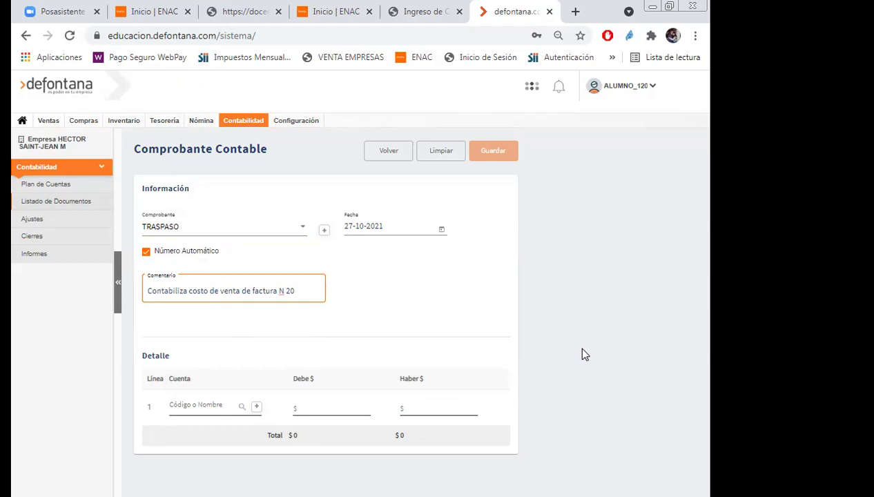
{"action": "left_click", "coordinate": [195, 408]}
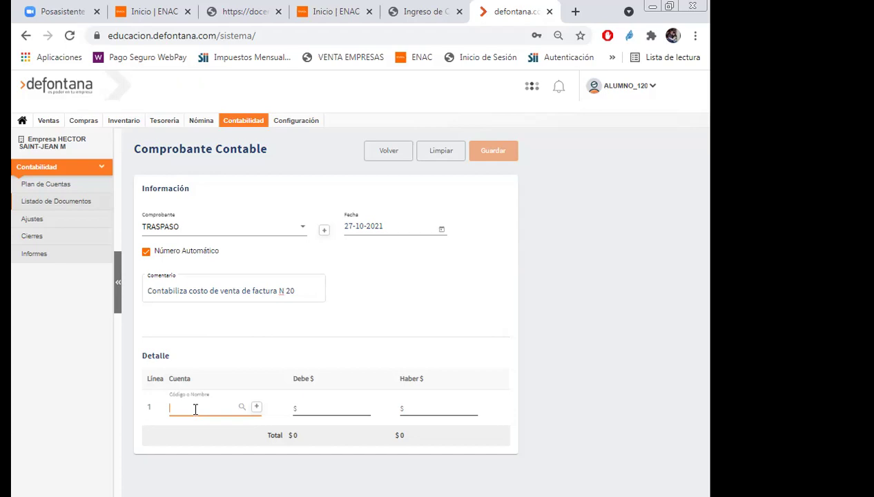
{"action": "type", "text": "costo"}
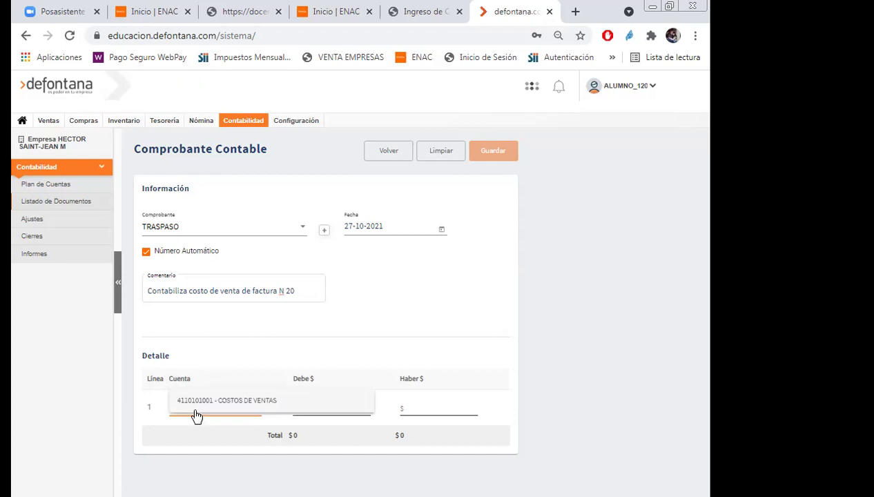
{"action": "left_click", "coordinate": [199, 401]}
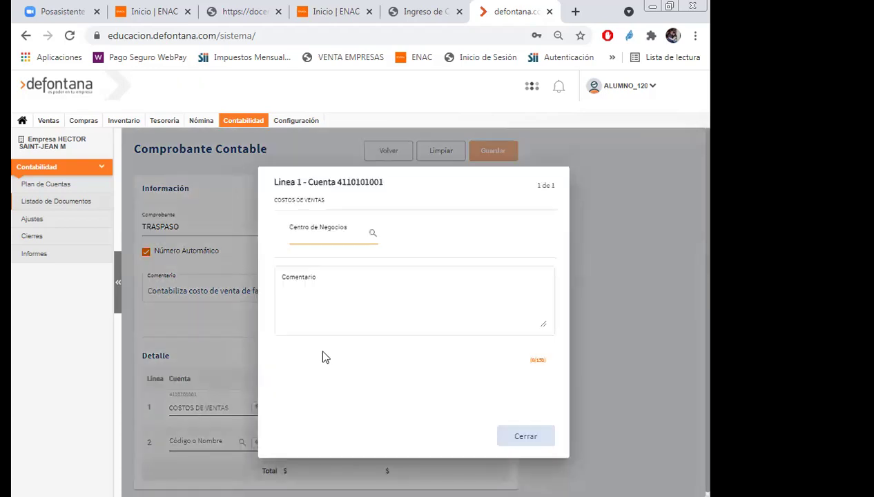
{"action": "left_click", "coordinate": [362, 236]}
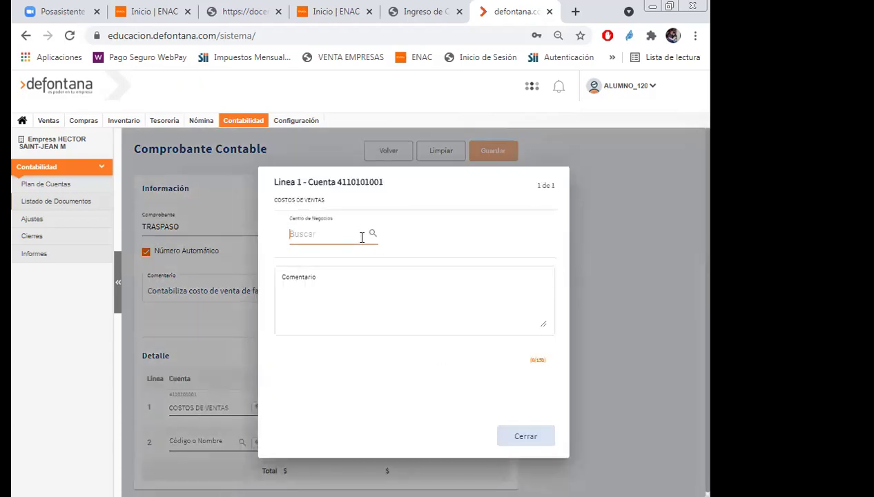
{"action": "type", "text": "ventas"}
{"action": "left_click", "coordinate": [336, 257]}
{"action": "left_click", "coordinate": [520, 439]}
Set line 2 to MERCADERIAS with the comment 'Costo de venta de factura N° 1'.
{"action": "left_click", "coordinate": [201, 444]}
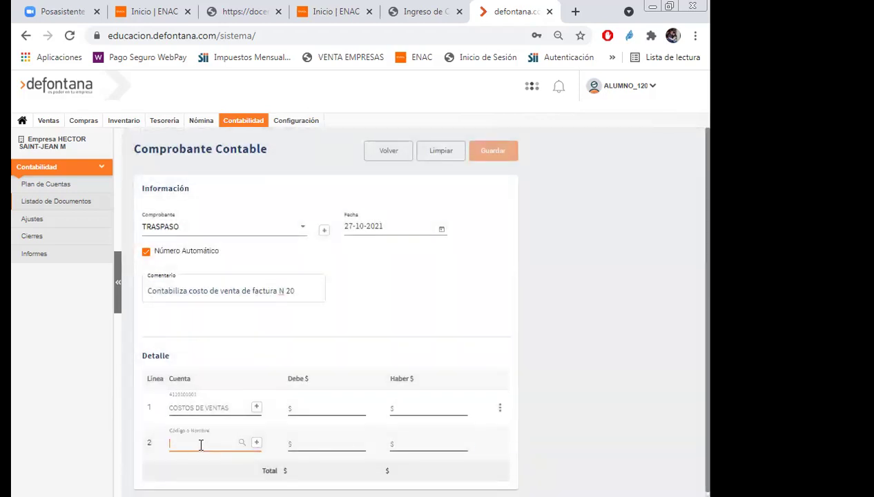
{"action": "type", "text": "mercade"}
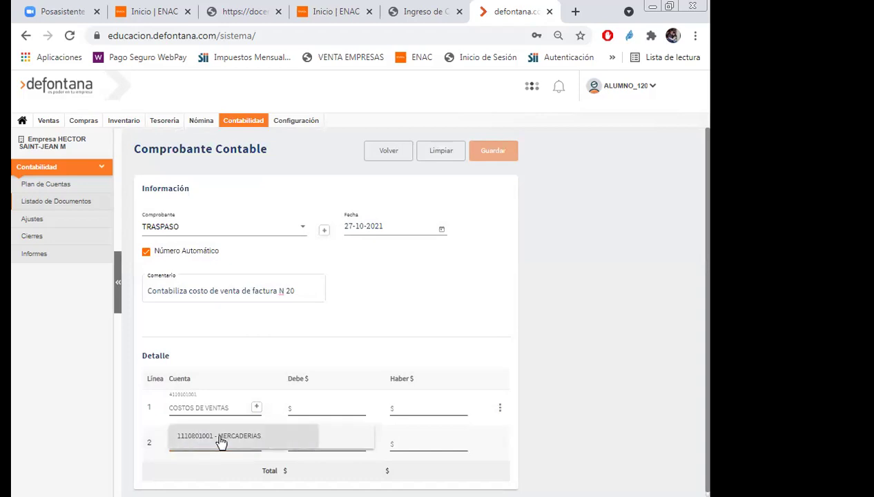
{"action": "left_click", "coordinate": [219, 445]}
{"action": "left_click", "coordinate": [335, 252]}
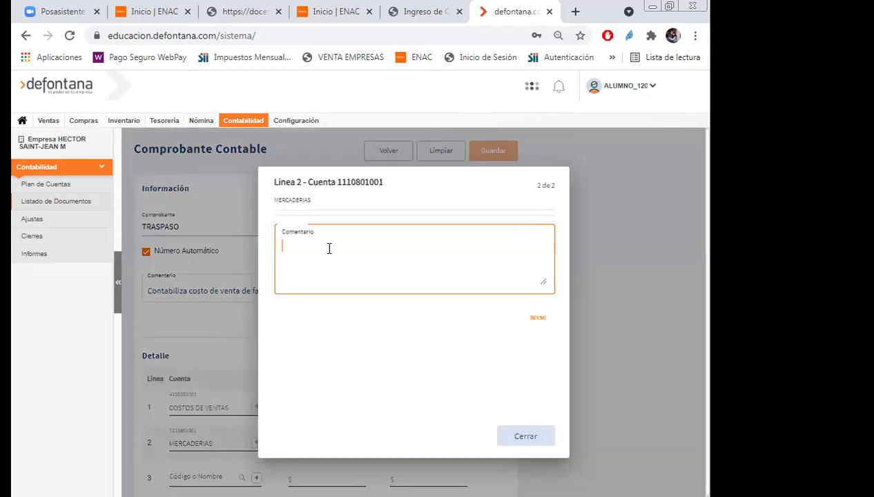
{"action": "type", "text": "Co"}
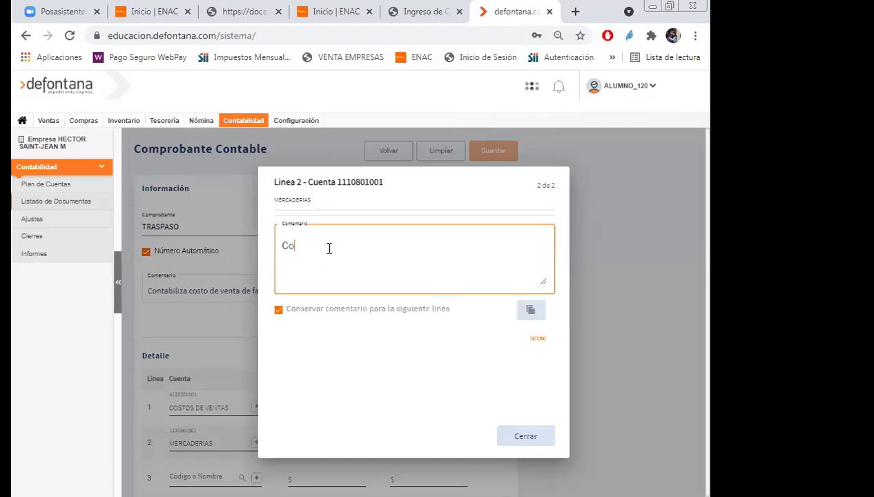
{"action": "type", "text": "sto d eventa de factu"}
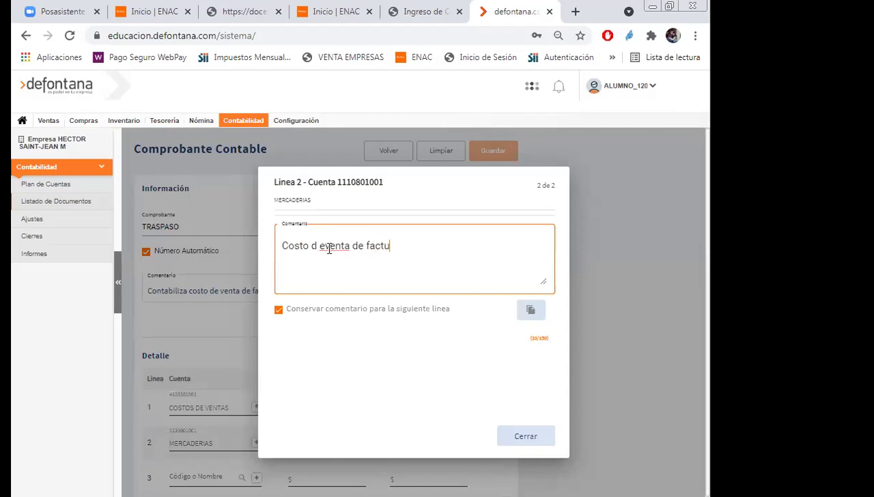
{"action": "type", "text": "ra N° 1"}
{"action": "left_click", "coordinate": [317, 250]}
{"action": "key", "text": "Delete"}
{"action": "key", "text": "Right"}
{"action": "left_click", "coordinate": [512, 437]}
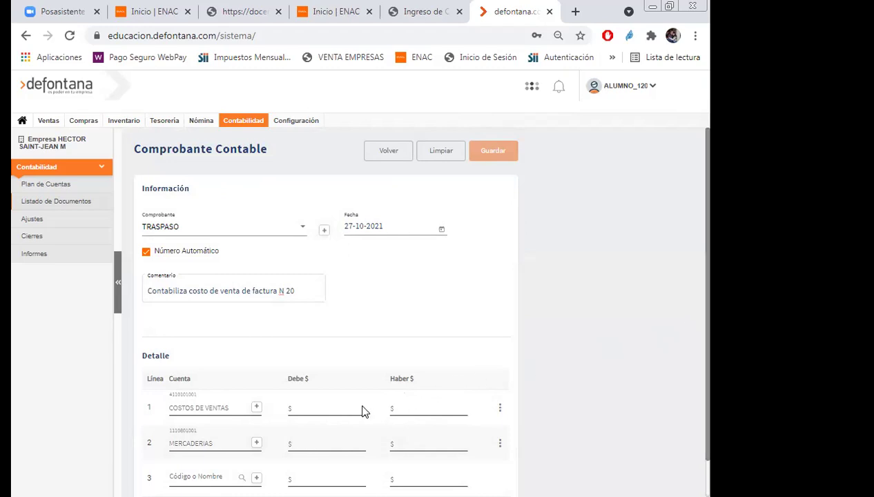
Debit $500 to COSTOS DE VENTAS, credit $500 to MERCADERIAS, and save the voucher.
{"action": "left_click", "coordinate": [320, 409]}
{"action": "type", "text": "500"}
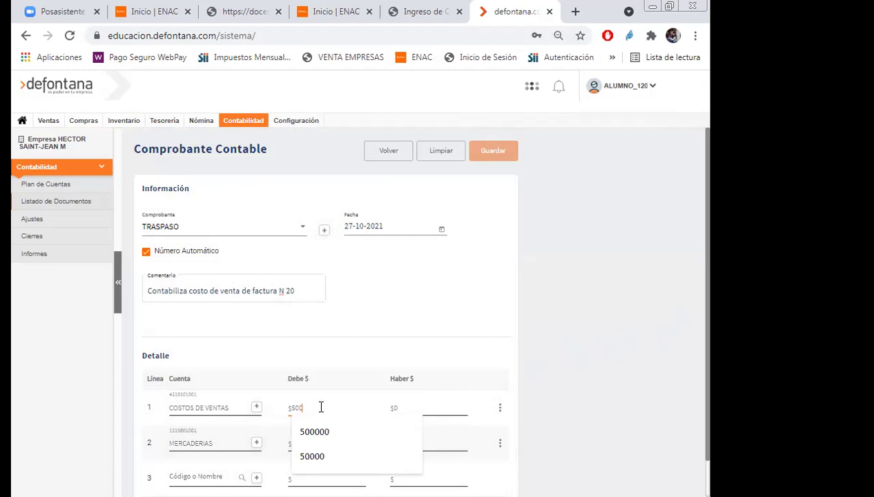
{"action": "left_click", "coordinate": [628, 401]}
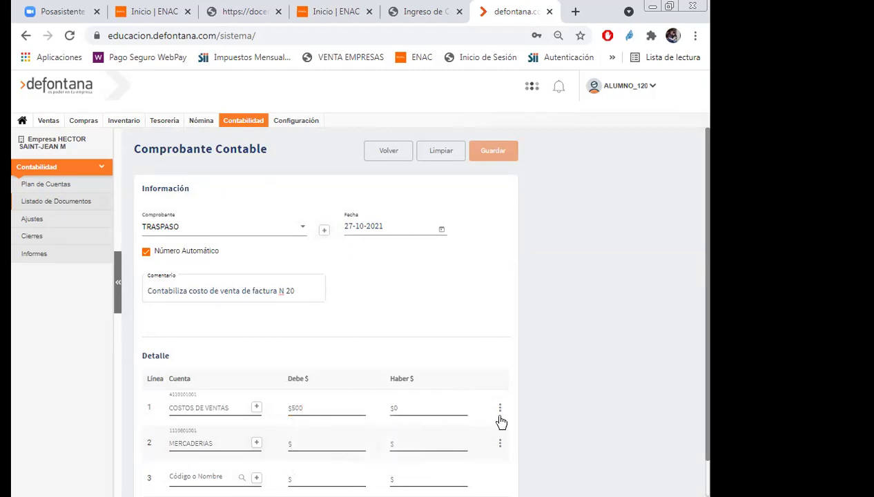
{"action": "left_click", "coordinate": [428, 441]}
{"action": "type", "text": "500"}
{"action": "left_click", "coordinate": [590, 445]}
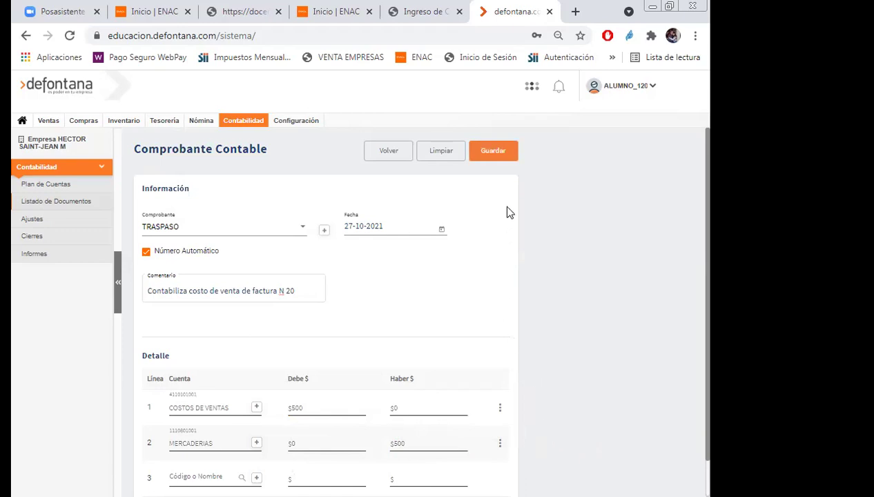
{"action": "left_click", "coordinate": [490, 149]}
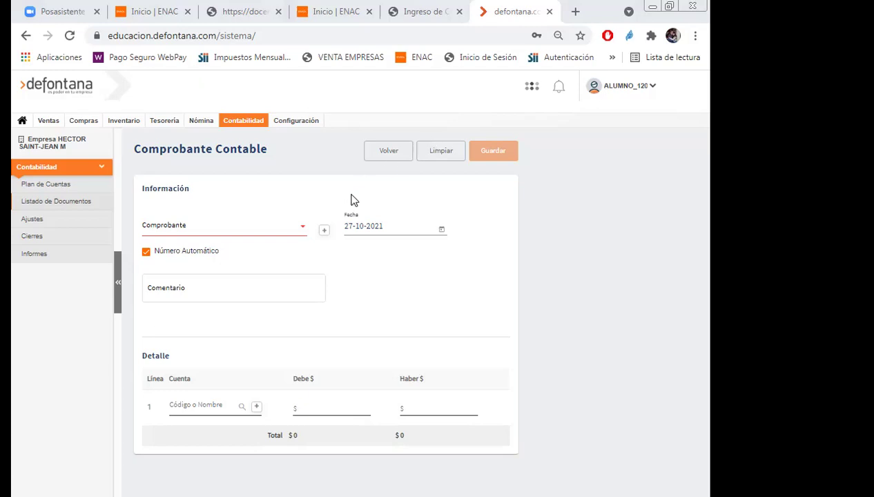
Set the new voucher's type to INGRESO.
{"action": "left_click", "coordinate": [304, 230]}
{"action": "scroll", "coordinate": [297, 245], "scroll_direction": "down", "scroll_amount": 4}
{"action": "scroll", "coordinate": [295, 244], "scroll_direction": "down", "scroll_amount": 2}
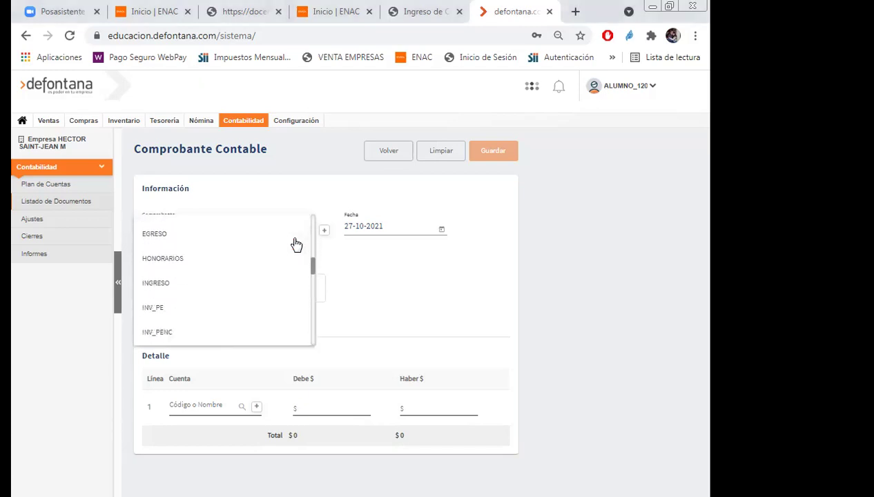
{"action": "left_click", "coordinate": [162, 286]}
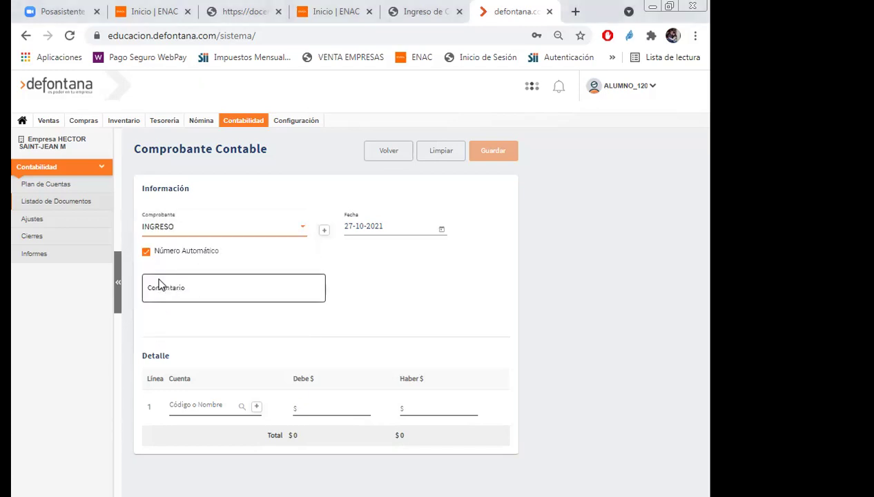
Enter the voucher comment 'Contabiliza ingreso por pago de factura N 1'.
{"action": "left_click", "coordinate": [240, 300]}
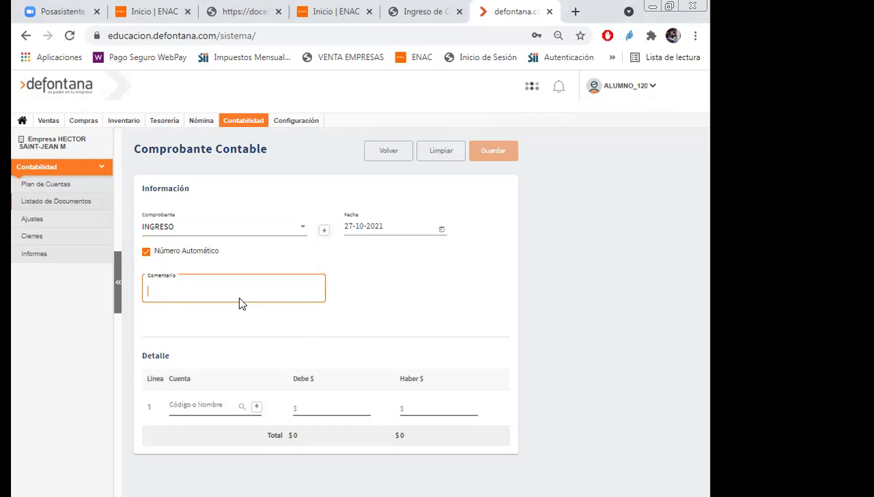
{"action": "type", "text": "Contabiliza"}
{"action": "type", "text": " pago"}
{"action": "key", "text": "BackSpace"}
{"action": "key", "text": "BackSpace"}
{"action": "key", "text": "BackSpace"}
{"action": "key", "text": "BackSpace"}
{"action": "key", "text": "BackSpace"}
{"action": "type", "text": "ingreso por pago d efactura N"}
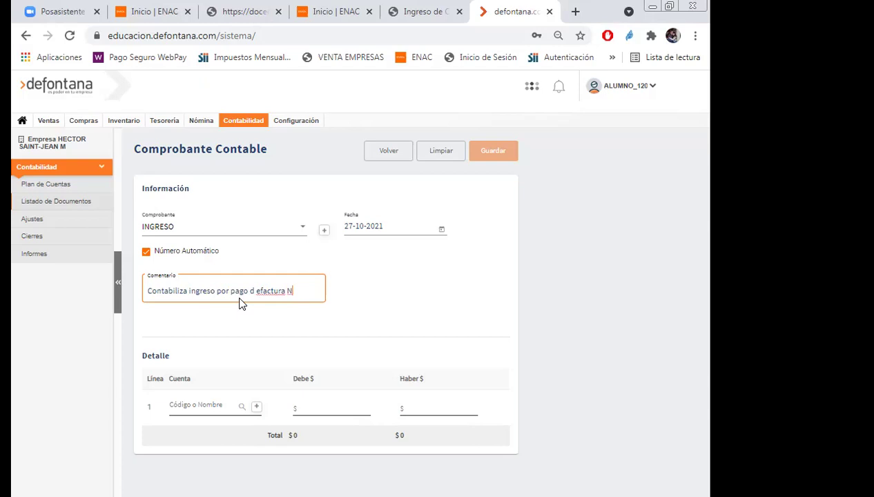
{"action": "type", "text": " 1"}
{"action": "key", "text": "Left"}
{"action": "key", "text": "Left"}
{"action": "key", "text": "Left"}
{"action": "key", "text": "Left"}
{"action": "key", "text": "Left"}
{"action": "key", "text": "Left"}
{"action": "key", "text": "Left"}
{"action": "key", "text": "Left"}
{"action": "key", "text": "Left"}
{"action": "key", "text": "Left"}
{"action": "key", "text": "Left"}
{"action": "key", "text": "Left"}
{"action": "key", "text": "Left"}
{"action": "key", "text": "Delete"}
{"action": "key", "text": "Right"}
{"action": "left_click", "coordinate": [183, 413]}
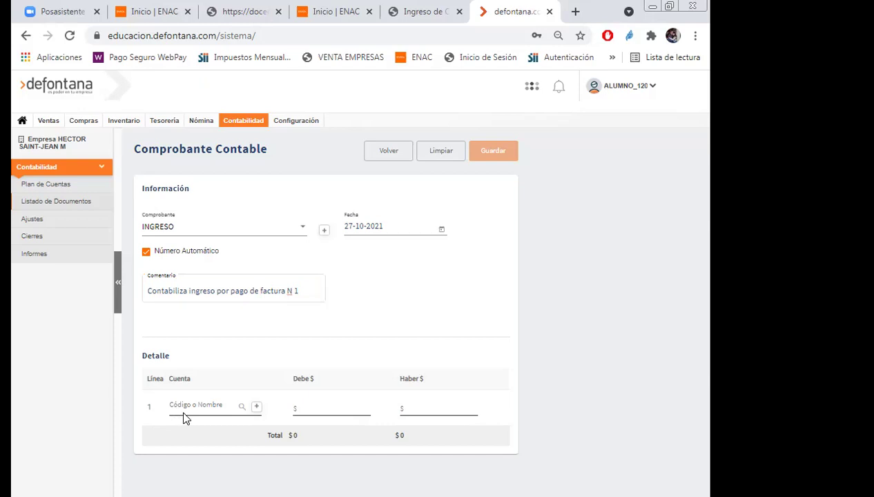
{"action": "type", "text": "caja"}
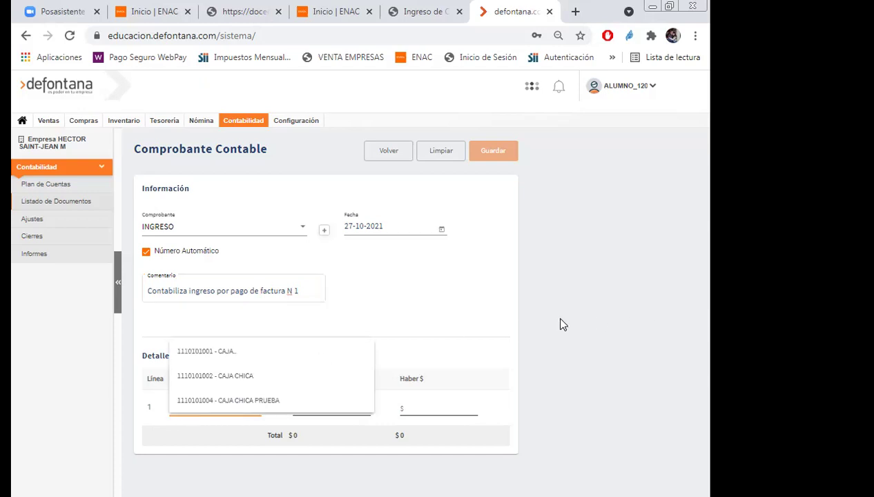
{"action": "left_click", "coordinate": [295, 355]}
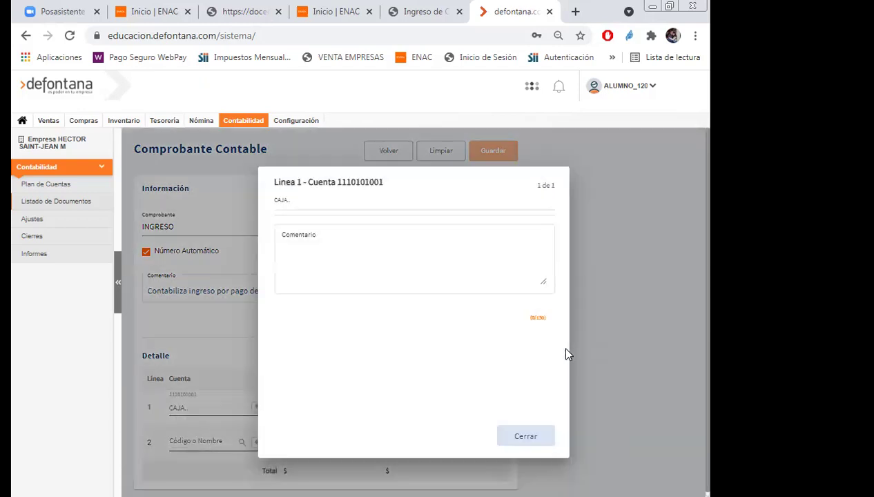
{"action": "left_click", "coordinate": [318, 242]}
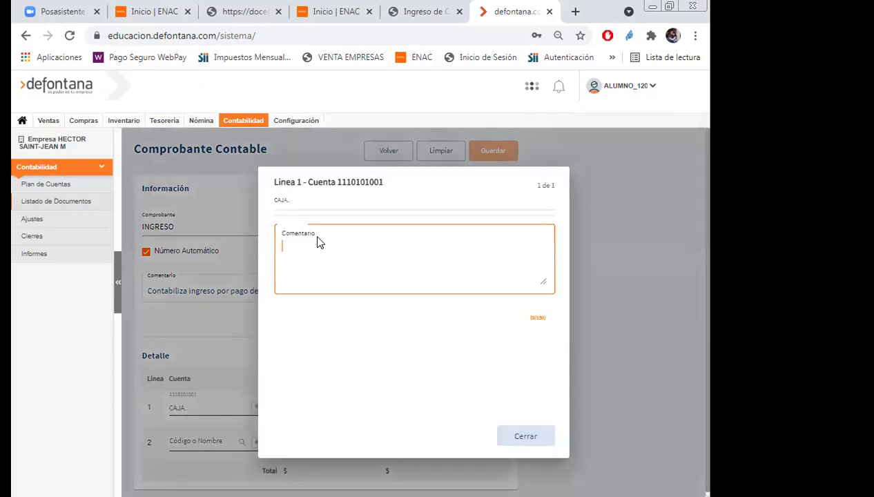
{"action": "type", "text": "C"}
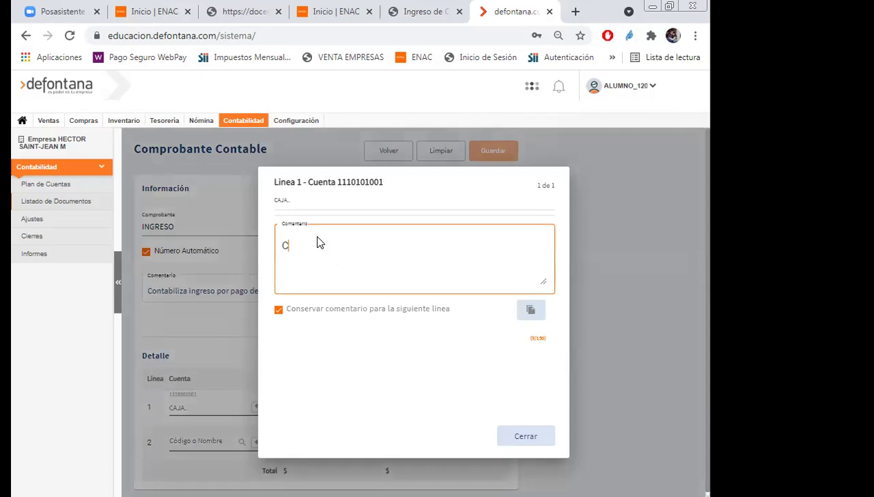
{"action": "type", "text": "ontabiliza pago"}
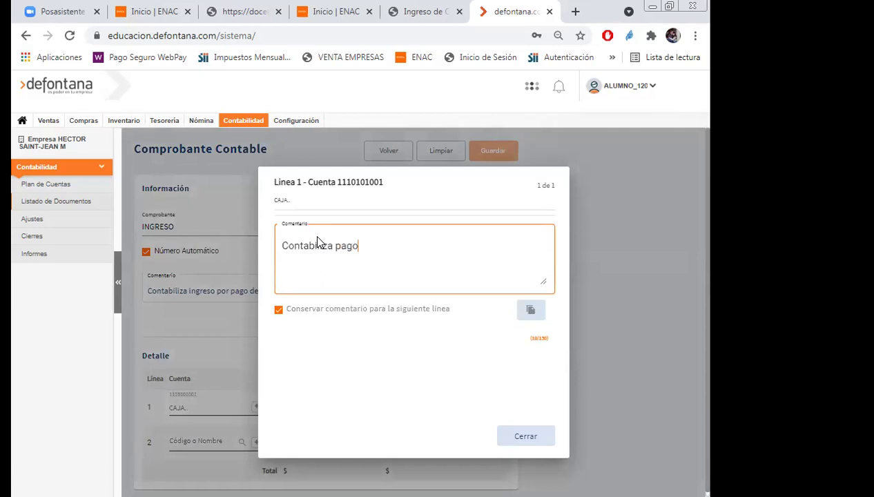
{"action": "type", "text": " de cliente factura 1"}
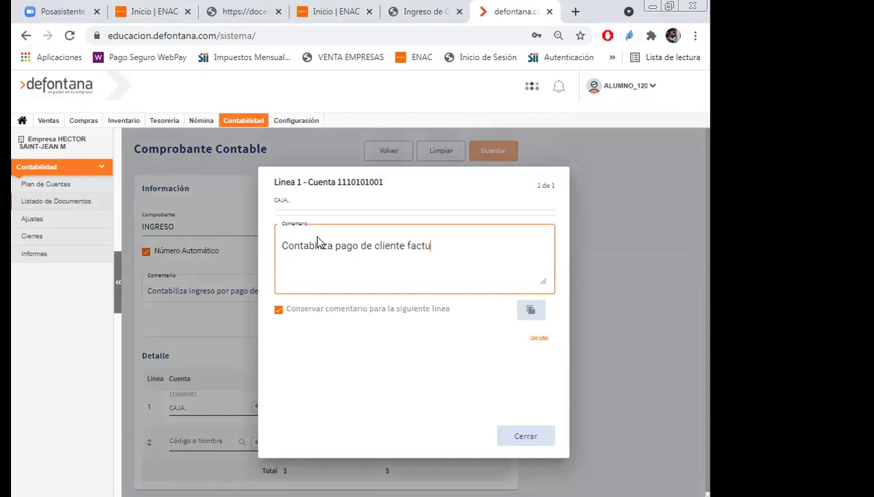
{"action": "left_click", "coordinate": [529, 442]}
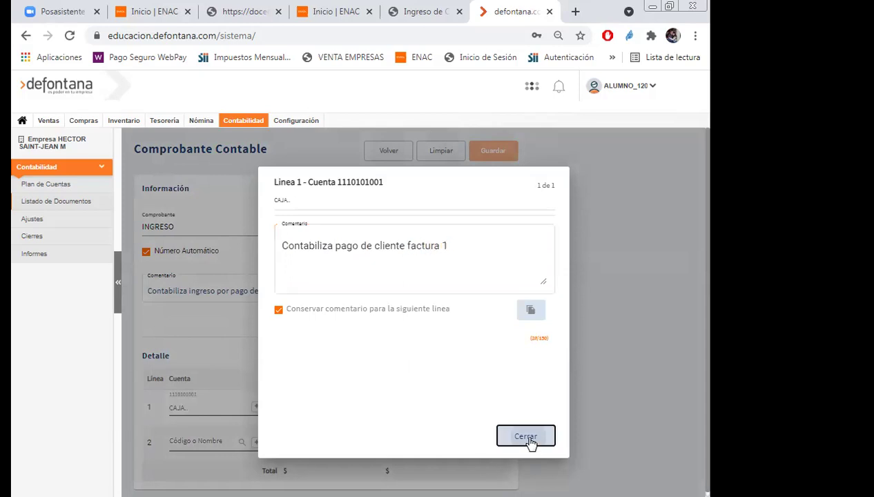
Set line 2's account to CLIENTES NACIONALES.
{"action": "left_click", "coordinate": [205, 440]}
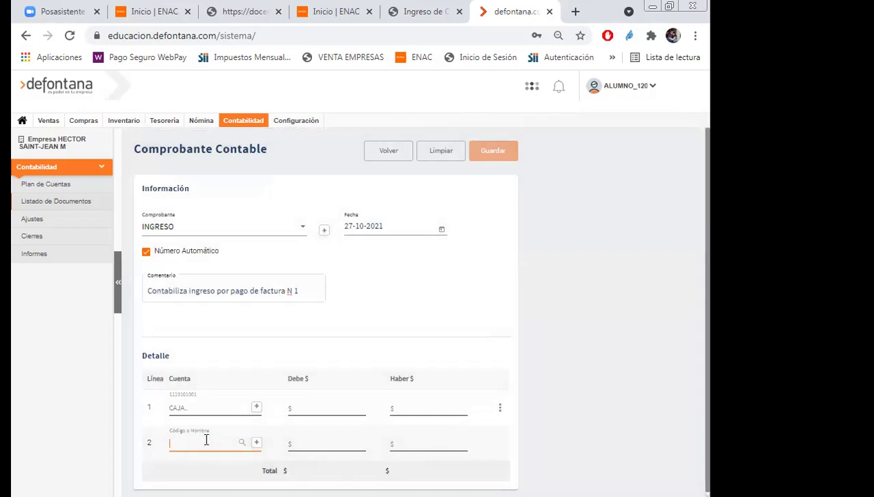
{"action": "type", "text": "clientes"}
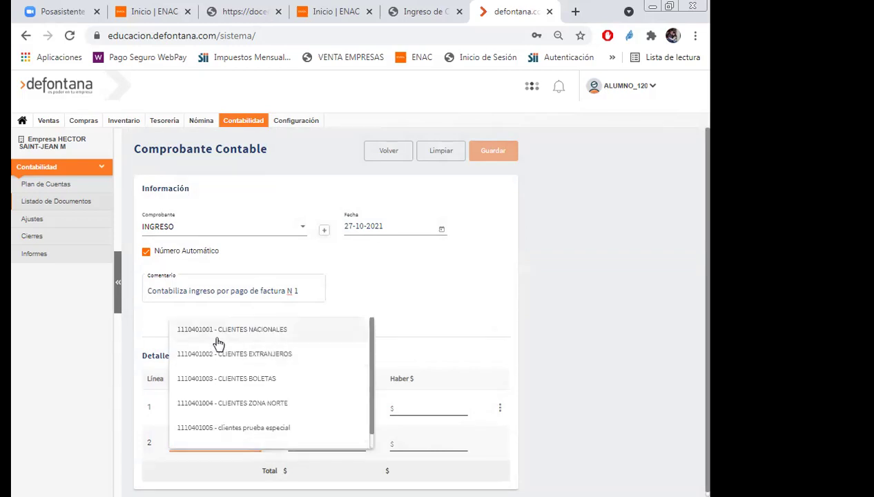
{"action": "left_click", "coordinate": [228, 332]}
{"action": "left_click", "coordinate": [540, 439]}
{"action": "left_click", "coordinate": [332, 408]}
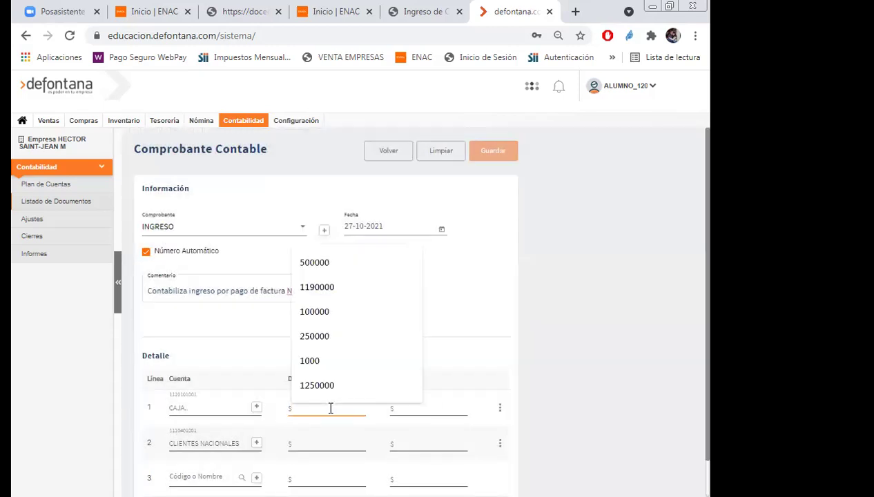
Debit $2380 to CAJA, credit $2380 to CLIENTES NACIONALES, and save the INGRESO voucher.
{"action": "type", "text": "2380"}
{"action": "left_click", "coordinate": [422, 444]}
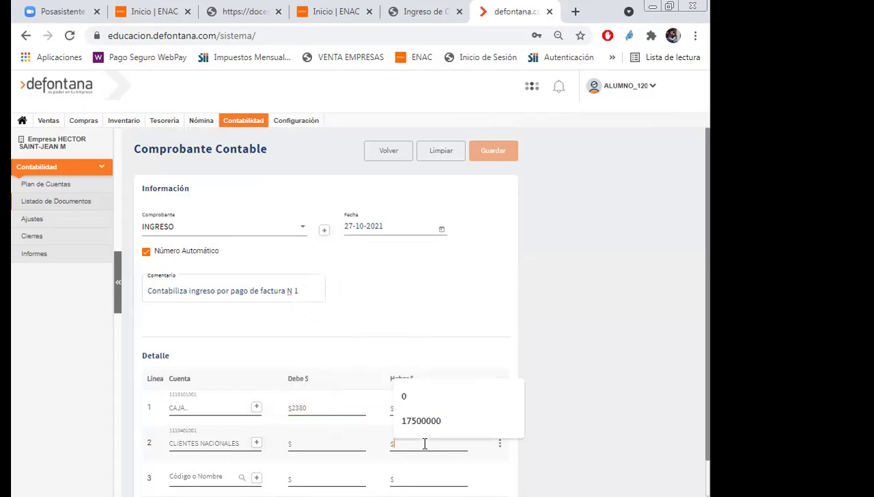
{"action": "type", "text": "2380"}
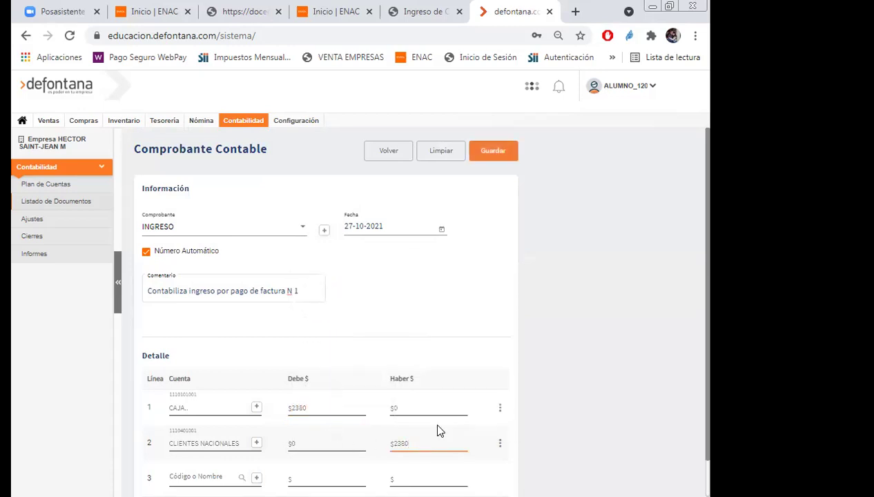
{"action": "scroll", "coordinate": [577, 311], "scroll_direction": "down", "scroll_amount": 1}
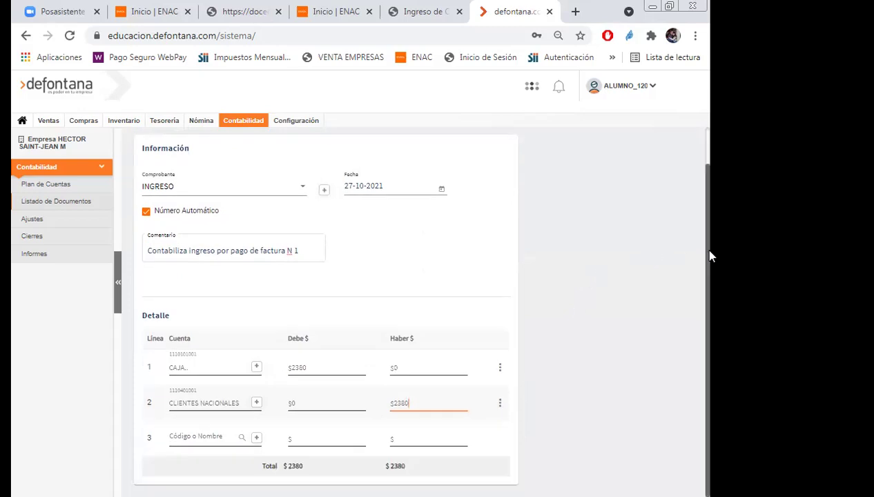
{"action": "scroll", "coordinate": [463, 365], "scroll_direction": "up", "scroll_amount": 1}
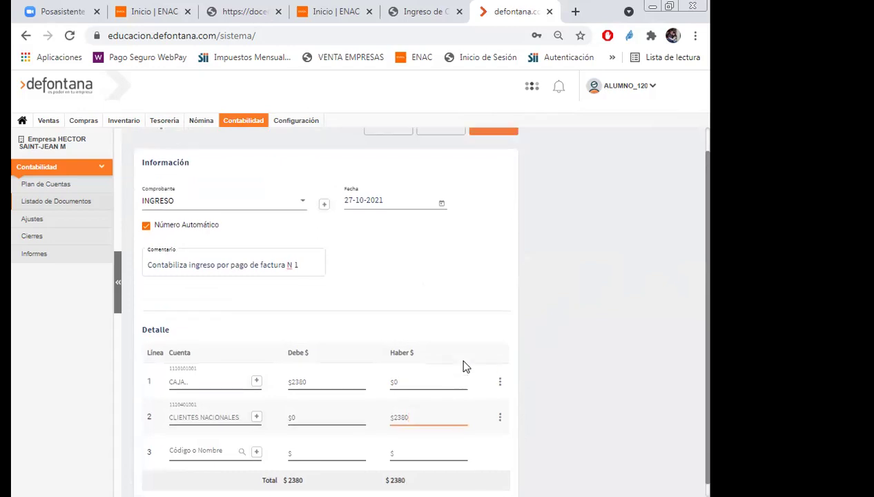
{"action": "left_click", "coordinate": [494, 152]}
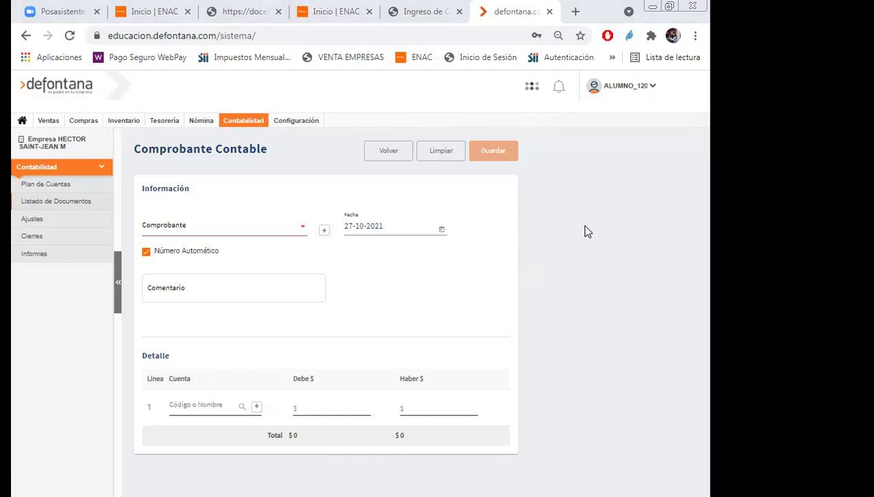
Set the new voucher's type to HONORARIOS.
{"action": "left_click", "coordinate": [304, 234]}
{"action": "scroll", "coordinate": [248, 275], "scroll_direction": "down", "scroll_amount": 4}
{"action": "scroll", "coordinate": [249, 274], "scroll_direction": "down", "scroll_amount": 3}
{"action": "left_click", "coordinate": [163, 326]}
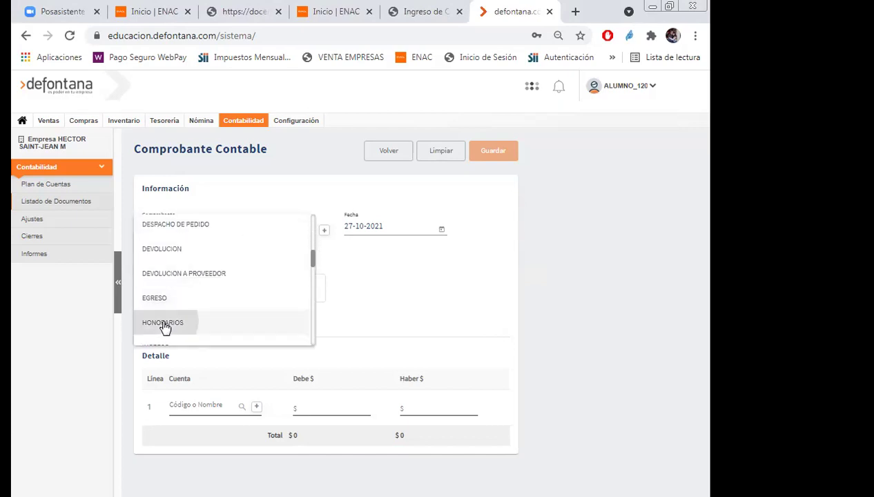
Enter the voucher comment 'Contabiliza boleta contador Numero 1'.
{"action": "left_click", "coordinate": [174, 290]}
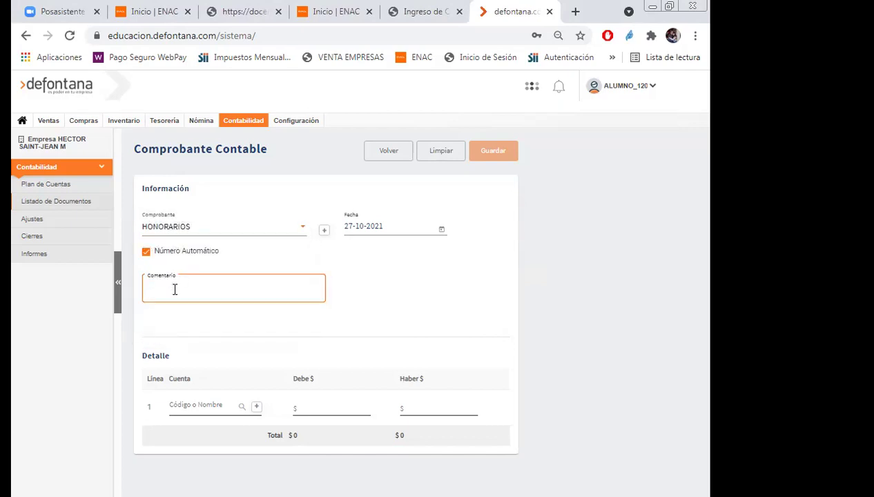
{"action": "type", "text": "Conat"}
{"action": "key", "text": "BackSpace"}
{"action": "key", "text": "BackSpace"}
{"action": "type", "text": "tabilizxa"}
{"action": "key", "text": "BackSpace"}
{"action": "key", "text": "BackSpace"}
{"action": "key", "text": "BackSpace"}
{"action": "type", "text": "a boleta contador "}
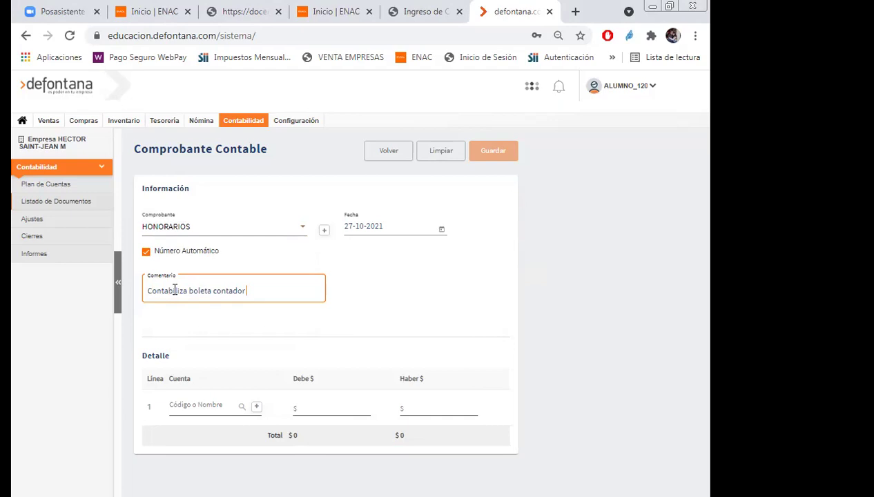
{"action": "type", "text": "Numero 1"}
{"action": "left_click", "coordinate": [198, 407]}
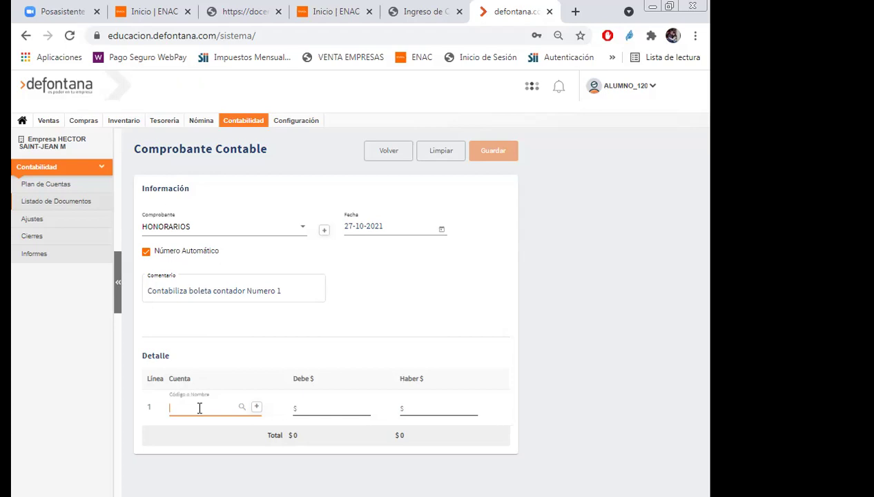
{"action": "type", "text": "hon"}
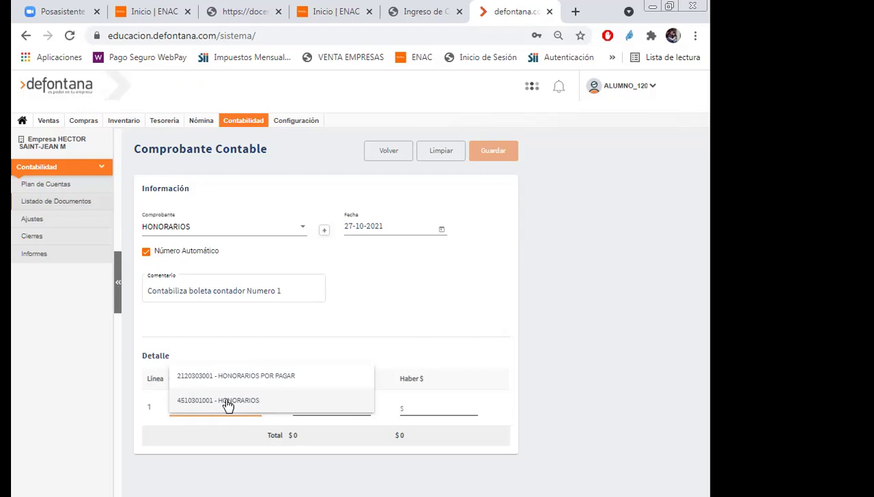
{"action": "left_click", "coordinate": [228, 404]}
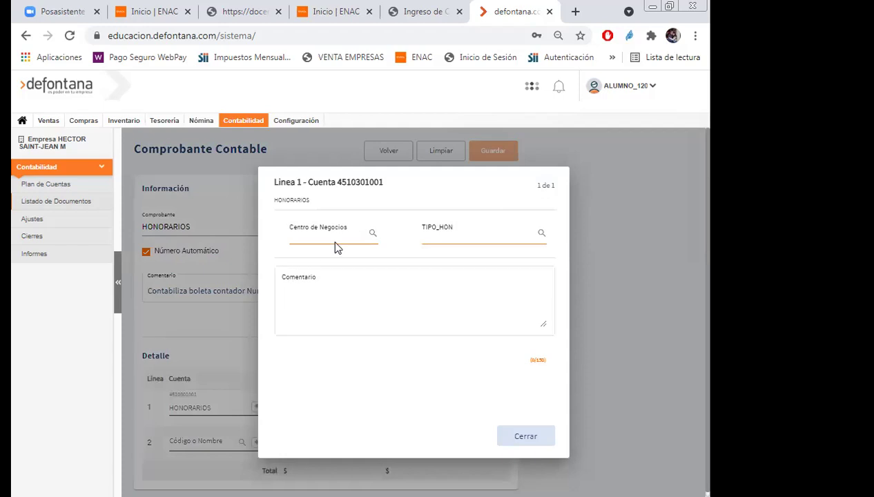
{"action": "left_click", "coordinate": [335, 236]}
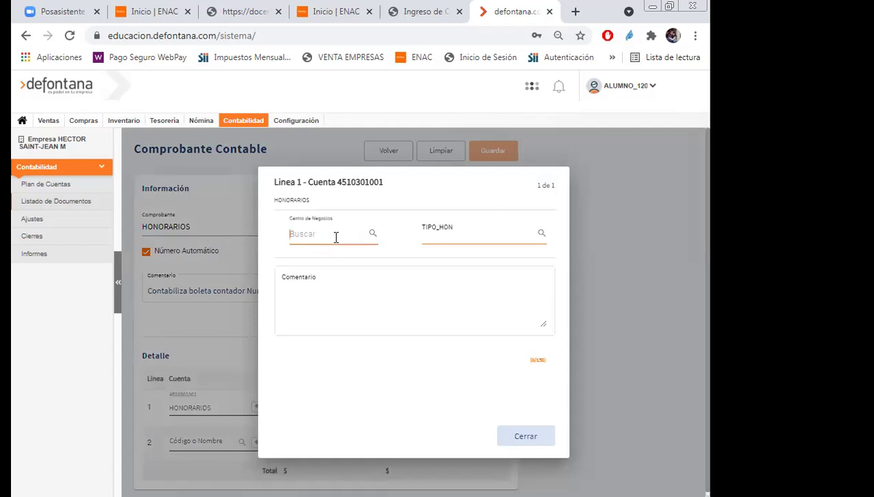
{"action": "type", "text": "adm"}
{"action": "left_click", "coordinate": [333, 254]}
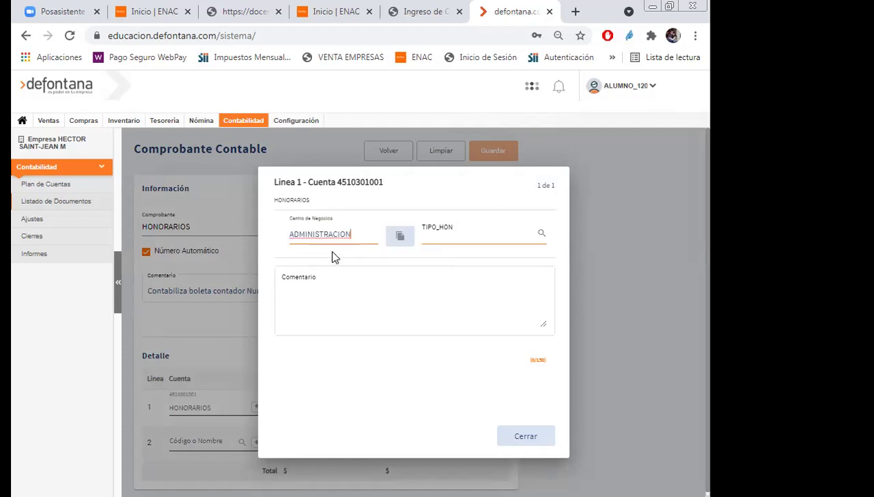
Give line 1 fee type ASESORIA CONTABLE and comment 'Boleta Honorarios contador'.
{"action": "left_click", "coordinate": [475, 230]}
{"action": "type", "text": "con"}
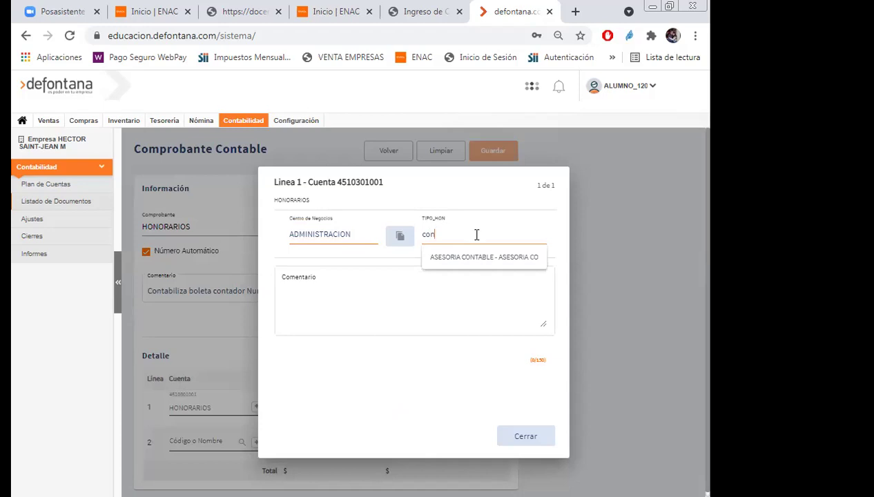
{"action": "left_click", "coordinate": [473, 255]}
{"action": "left_click", "coordinate": [336, 292]}
{"action": "type", "text": "Bole"}
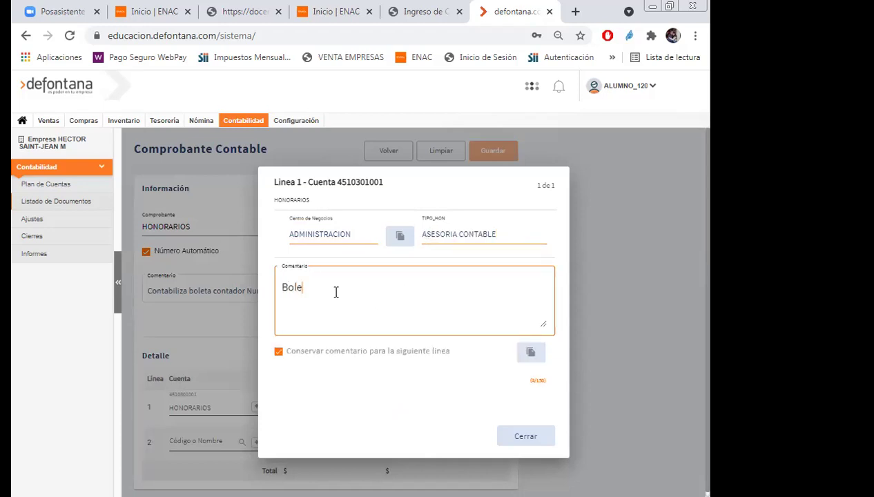
{"action": "type", "text": "ta Honorarios contador"}
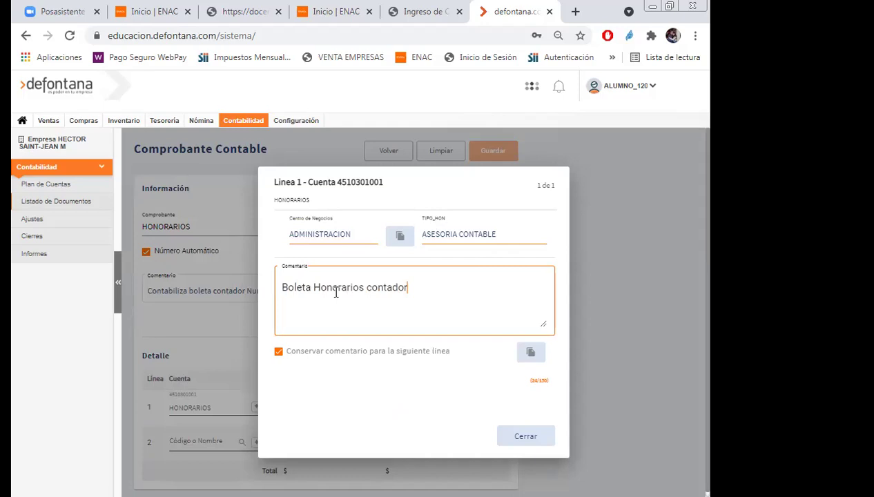
{"action": "left_click", "coordinate": [517, 437]}
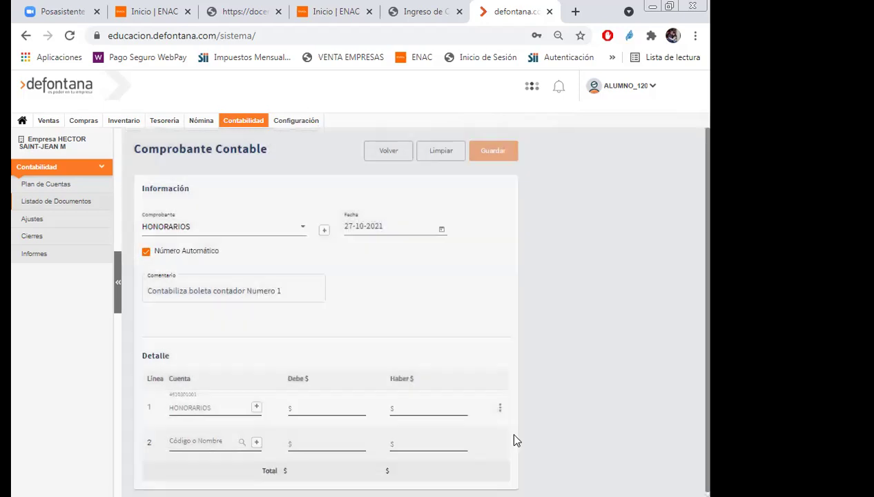
Debit $100000 on line 1 and search 'imp' for line 2's tax account.
{"action": "left_click", "coordinate": [343, 408]}
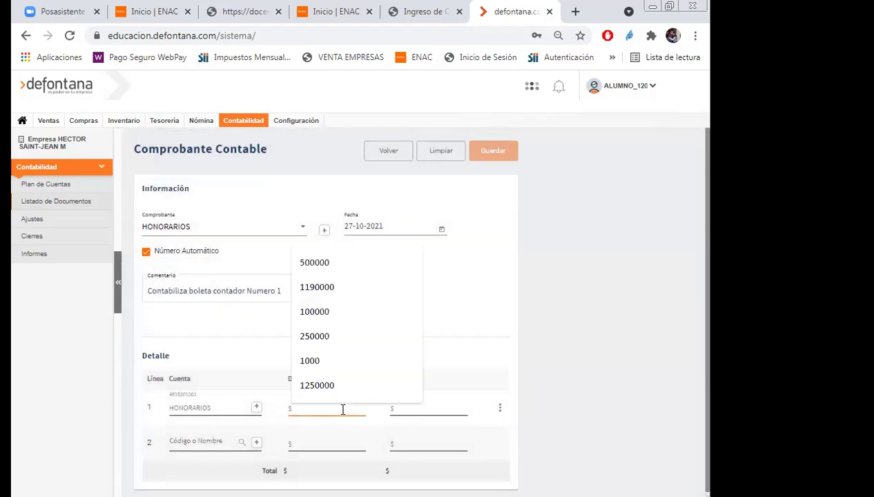
{"action": "type", "text": "1000"}
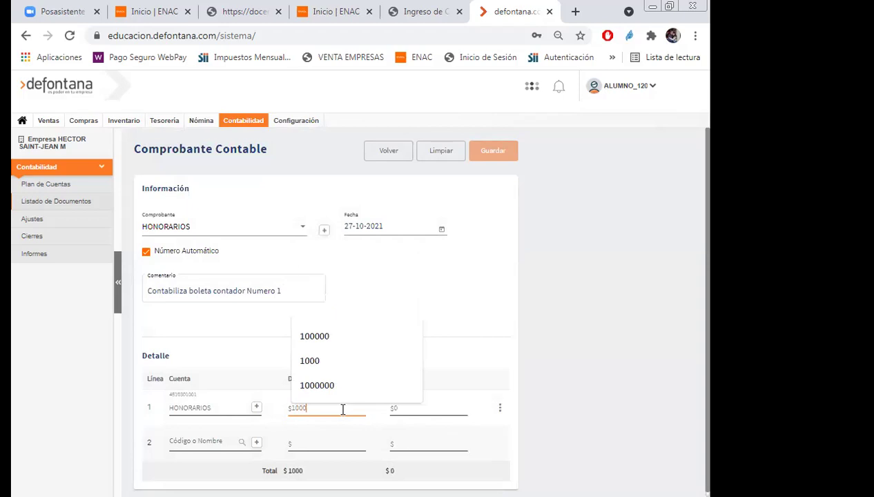
{"action": "type", "text": "00"}
{"action": "left_click", "coordinate": [212, 445]}
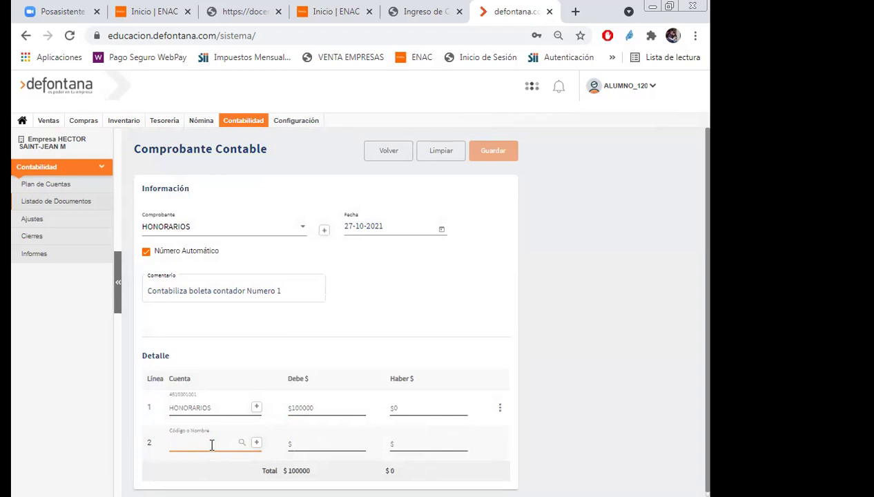
{"action": "type", "text": "res"}
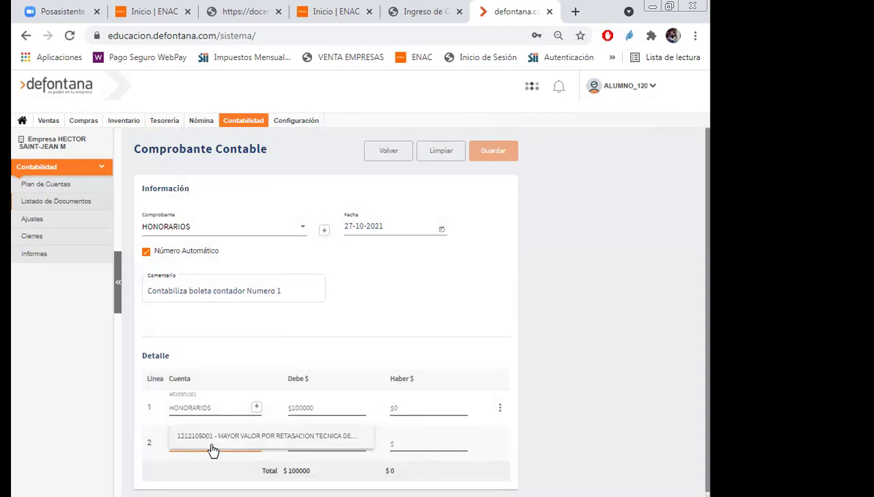
{"action": "key", "text": "BackSpace"}
{"action": "key", "text": "BackSpace"}
{"action": "key", "text": "BackSpace"}
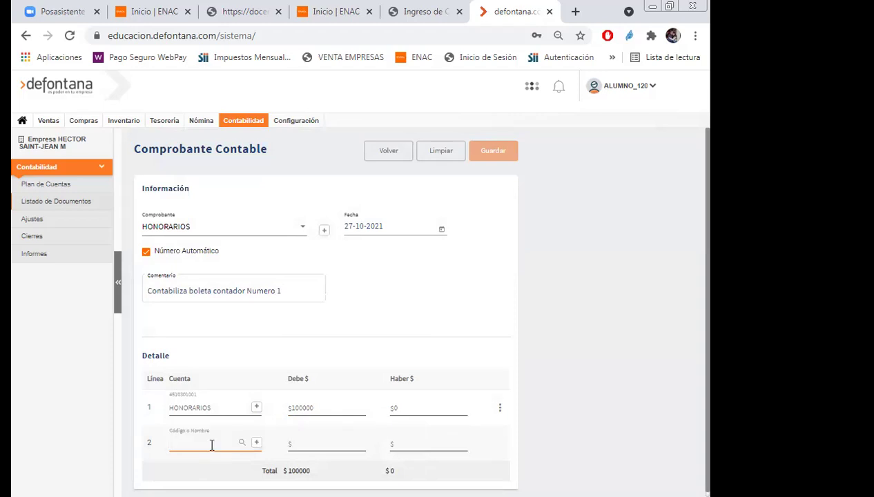
{"action": "type", "text": "segun"}
{"action": "key", "text": "BackSpace"}
{"action": "key", "text": "BackSpace"}
{"action": "key", "text": "BackSpace"}
{"action": "key", "text": "BackSpace"}
{"action": "key", "text": "BackSpace"}
{"action": "type", "text": "imp"}
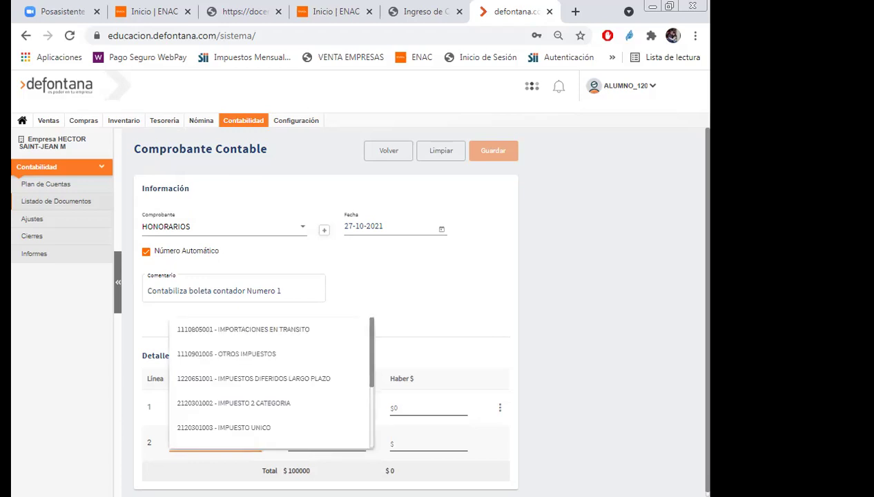
Set line 2 to IMPUESTO 2 CATEGORIA crediting $11500, then search '11' for line 3.
{"action": "left_click", "coordinate": [240, 410]}
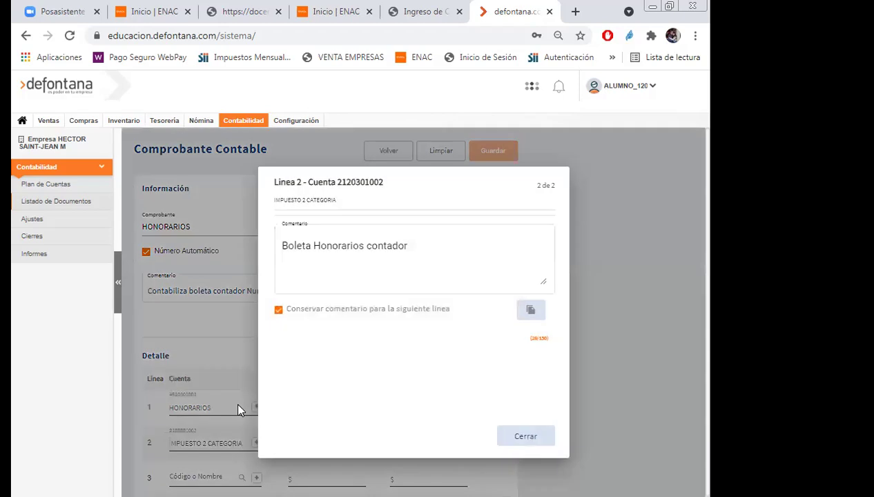
{"action": "left_click", "coordinate": [523, 441]}
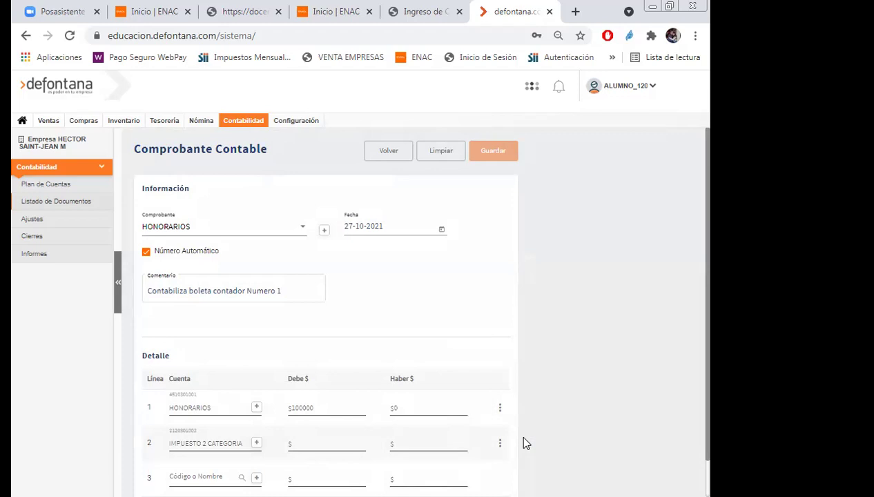
{"action": "left_click", "coordinate": [425, 444]}
{"action": "type", "text": "17"}
{"action": "type", "text": "500"}
{"action": "scroll", "coordinate": [591, 341], "scroll_direction": "down", "scroll_amount": 1}
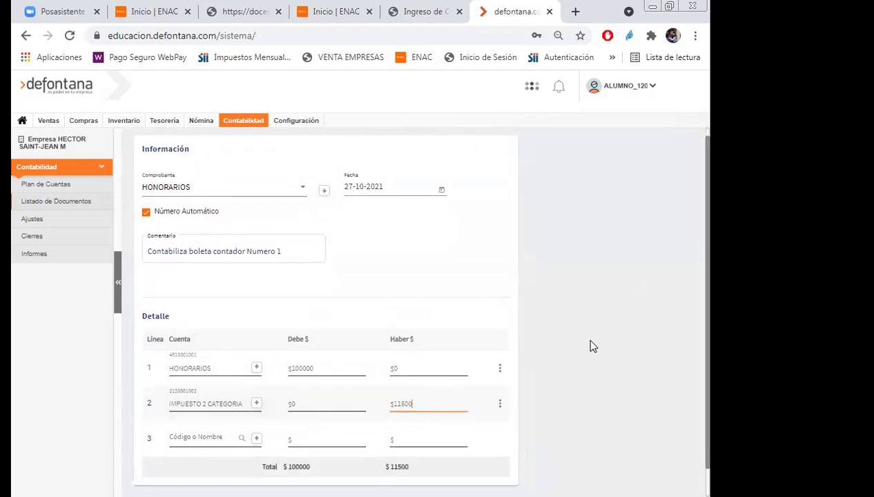
{"action": "left_click", "coordinate": [590, 346]}
{"action": "left_click", "coordinate": [208, 443]}
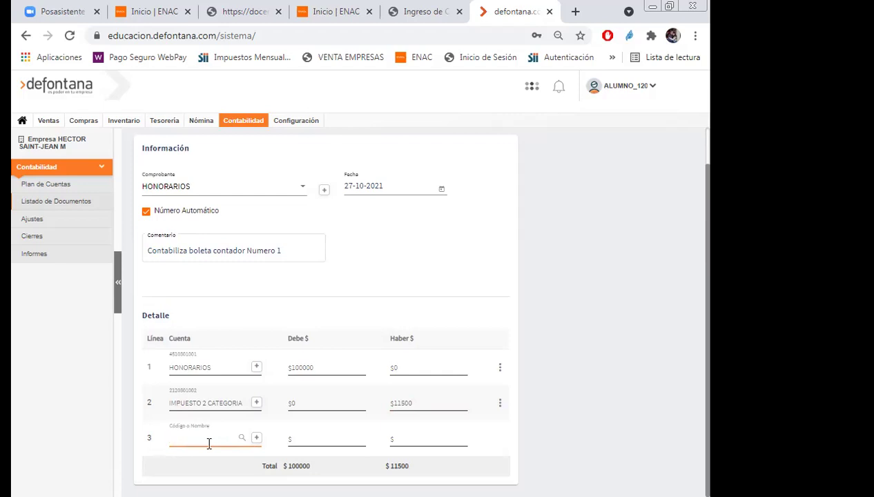
{"action": "type", "text": "11"}
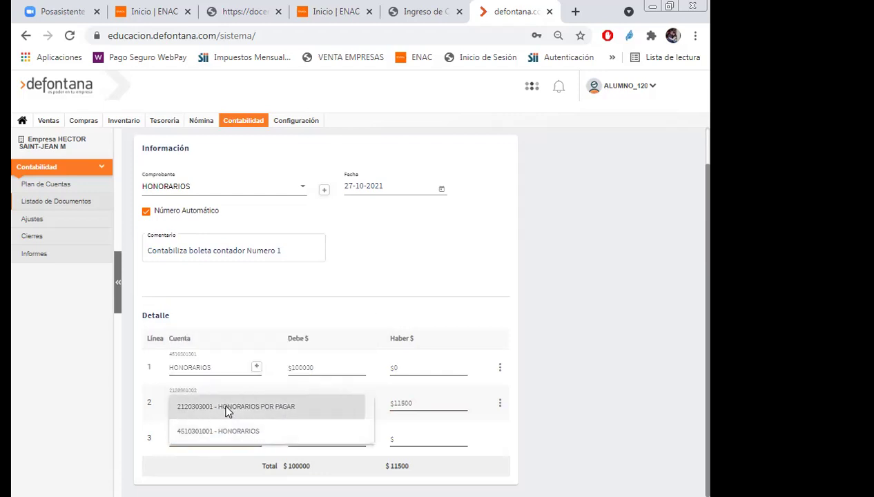
Assign line 3 to HONORARIOS POR PAGAR and link the test person.
{"action": "left_click", "coordinate": [229, 409]}
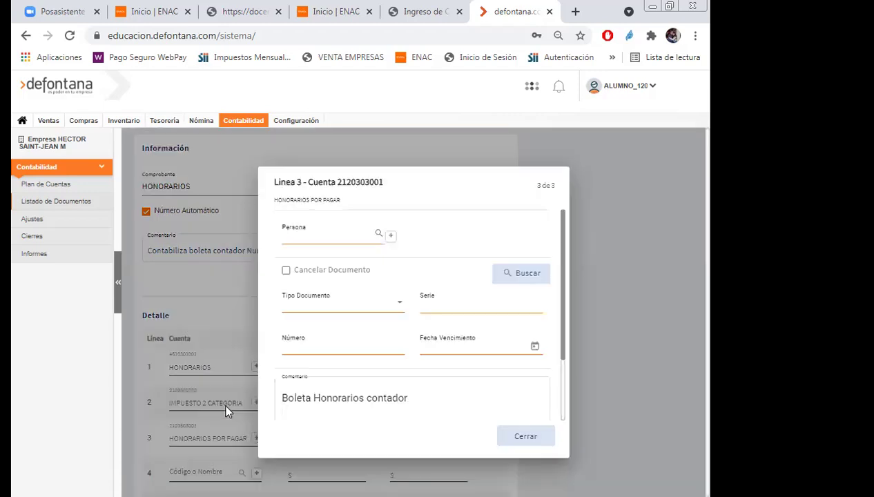
{"action": "left_click", "coordinate": [356, 238]}
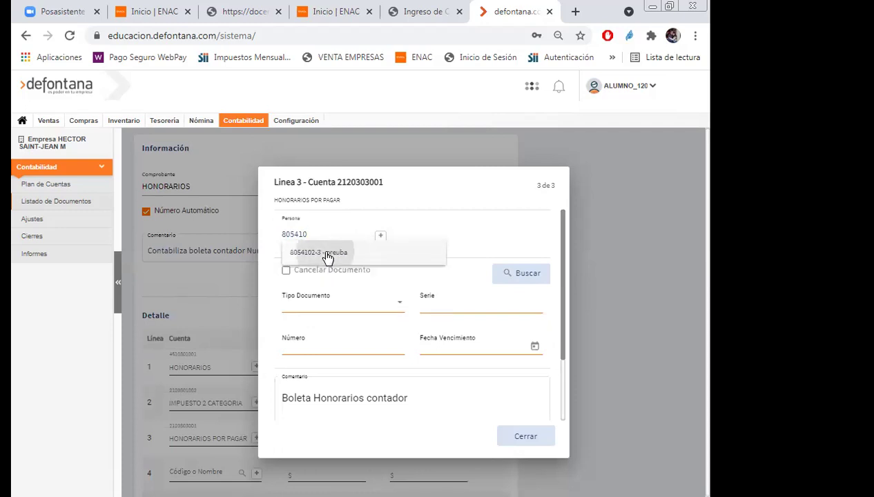
{"action": "left_click", "coordinate": [327, 255]}
{"action": "left_click", "coordinate": [286, 271]}
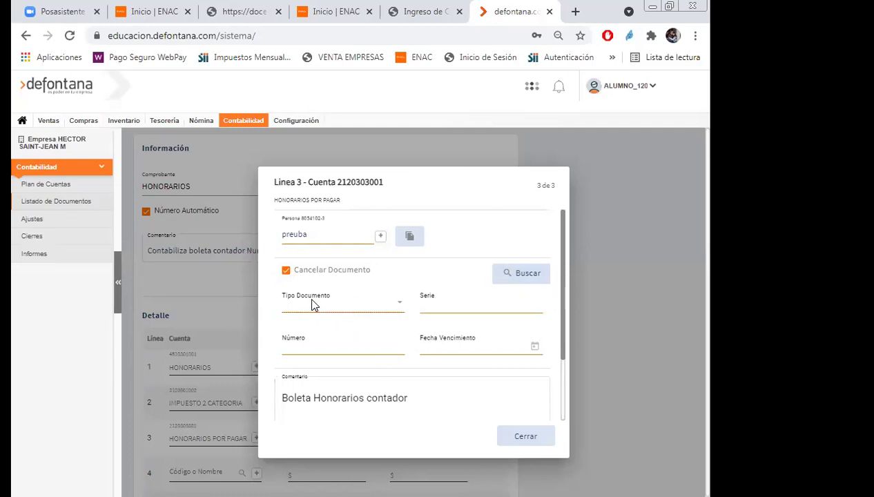
{"action": "left_click", "coordinate": [287, 272]}
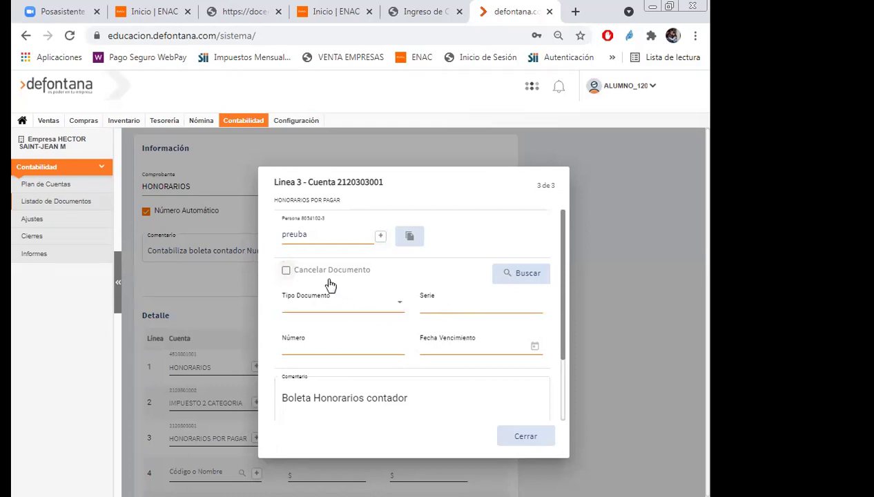
Link line 3 to BOLETA HONORARIOS serie 4 number 1, due 31-10-2021.
{"action": "left_click", "coordinate": [398, 308]}
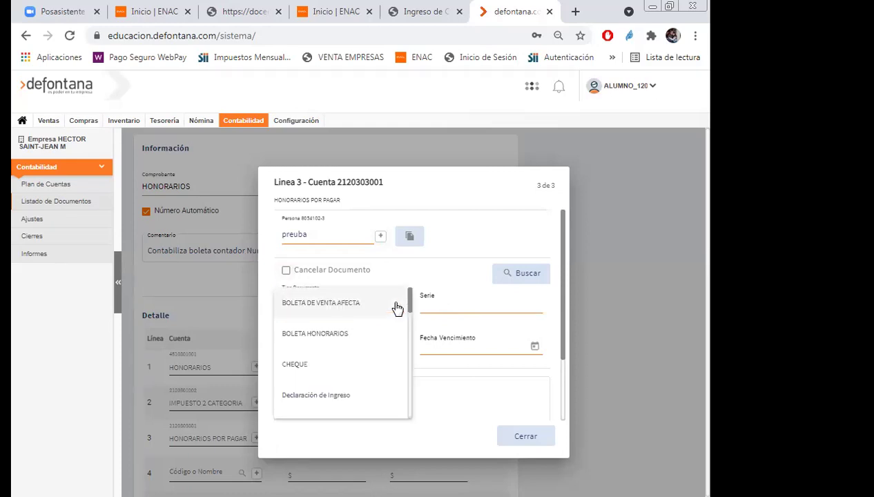
{"action": "left_click", "coordinate": [346, 334]}
{"action": "left_click", "coordinate": [457, 307]}
{"action": "type", "text": "4"}
{"action": "left_click", "coordinate": [370, 350]}
{"action": "type", "text": "1"}
{"action": "left_click", "coordinate": [535, 346]}
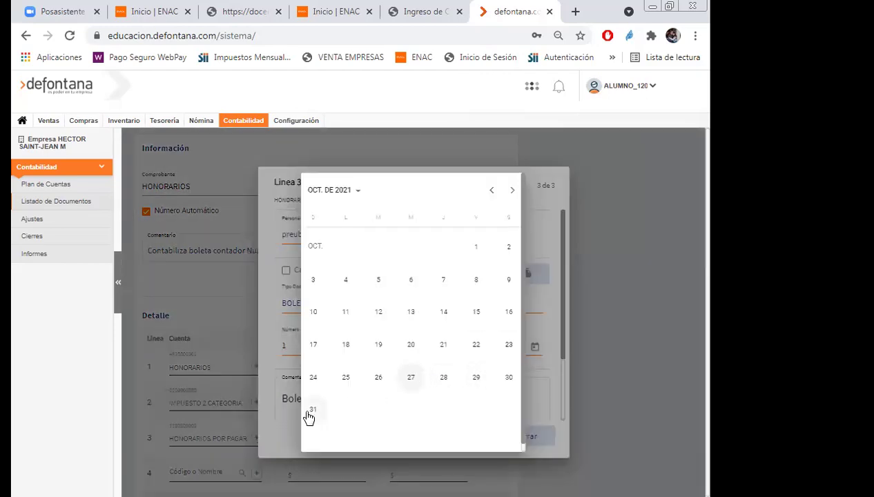
{"action": "left_click", "coordinate": [315, 414]}
{"action": "left_click", "coordinate": [526, 439]}
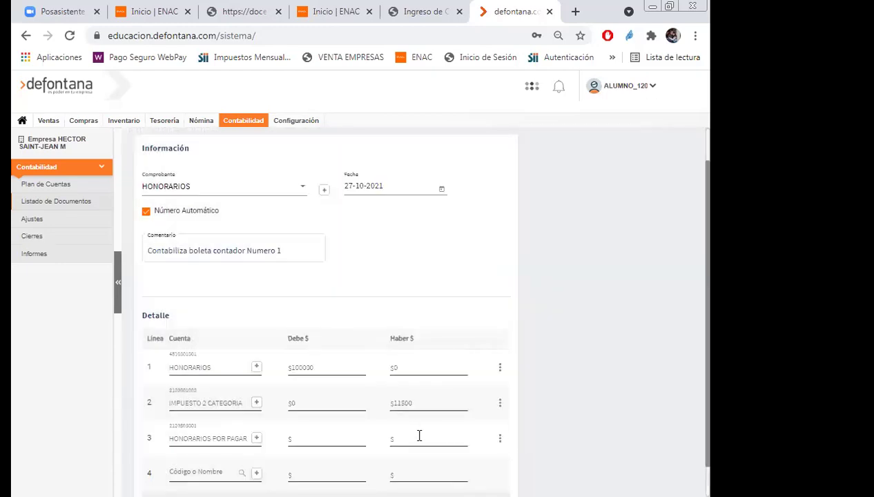
{"action": "left_click", "coordinate": [416, 437]}
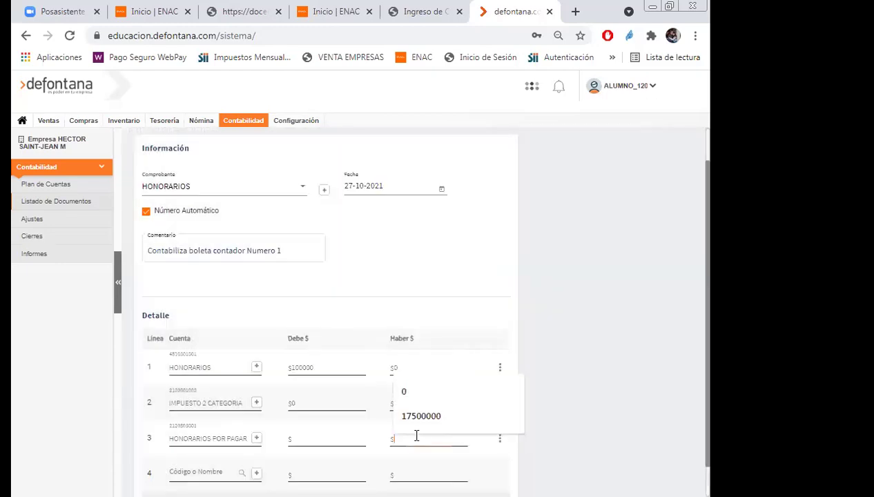
Credit $88500 on line 3 so the HONORARIOS voucher balances at $100000, then save it.
{"action": "left_click", "coordinate": [653, 356]}
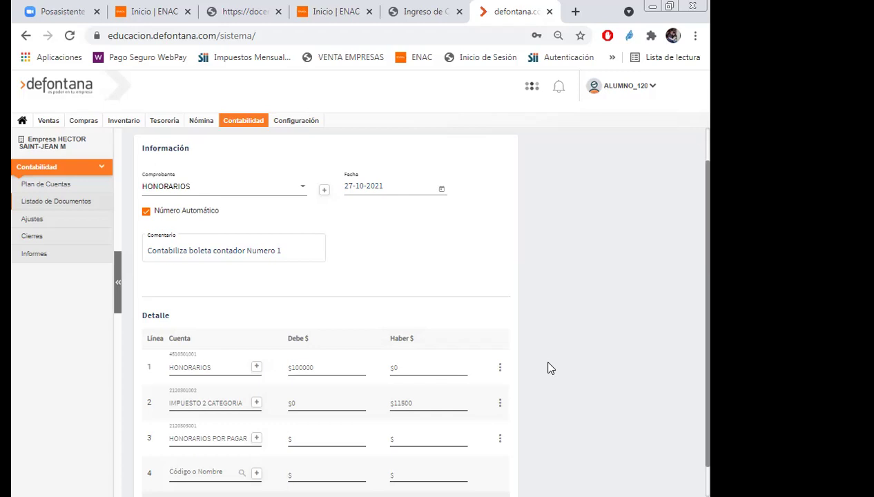
{"action": "left_click", "coordinate": [435, 439]}
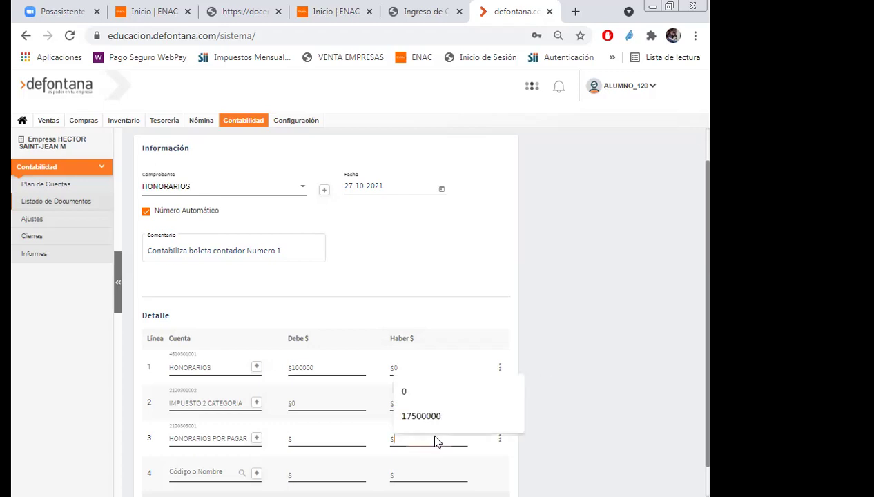
{"action": "type", "text": "88500"}
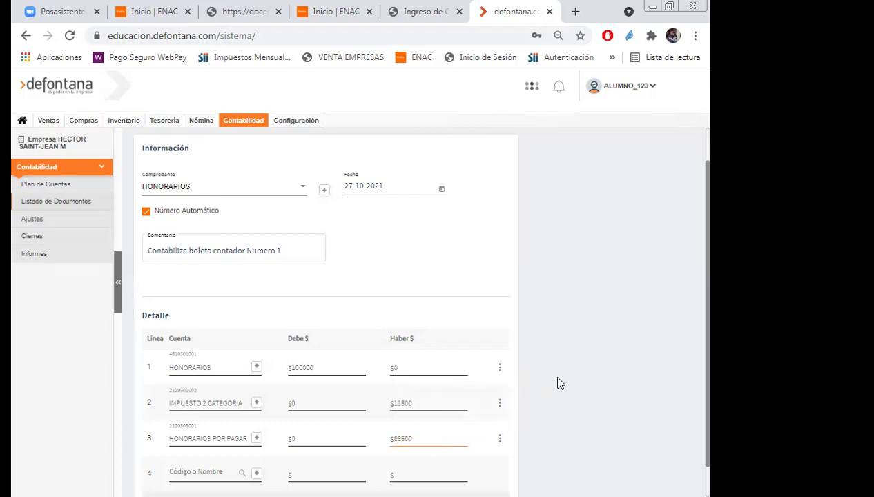
{"action": "scroll", "coordinate": [647, 357], "scroll_direction": "down", "scroll_amount": 1}
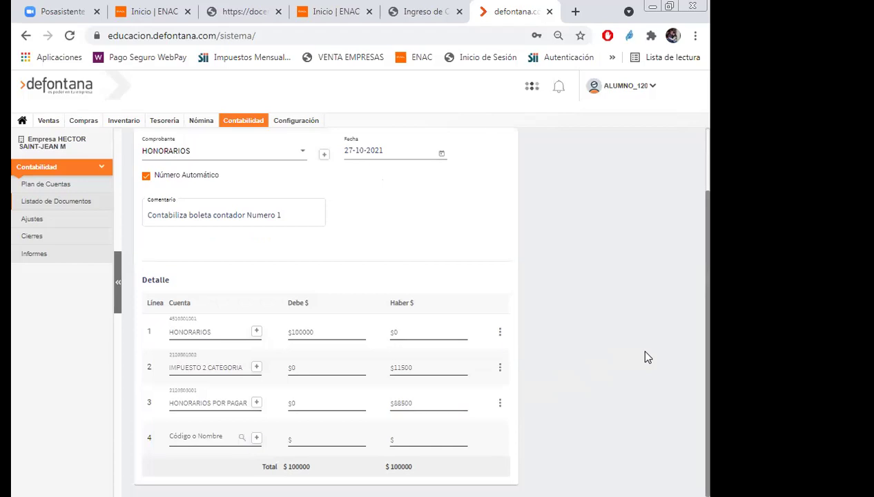
{"action": "scroll", "coordinate": [647, 357], "scroll_direction": "up", "scroll_amount": 2}
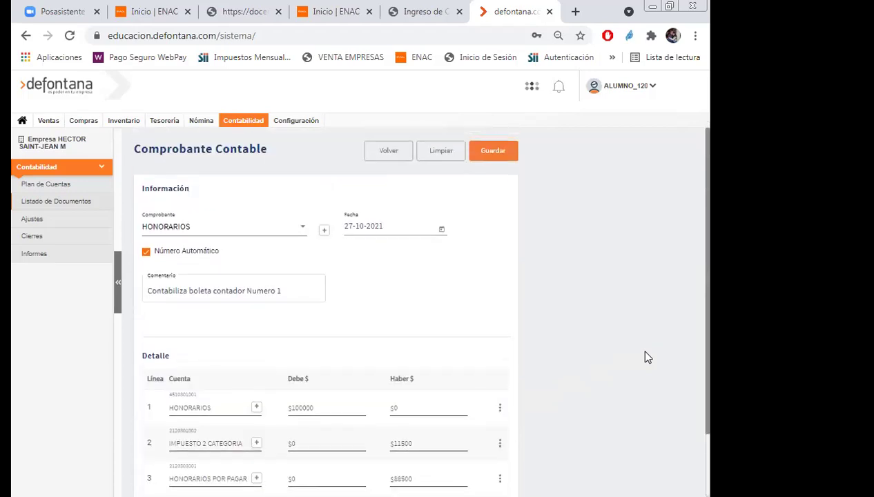
{"action": "scroll", "coordinate": [647, 357], "scroll_direction": "down", "scroll_amount": 2}
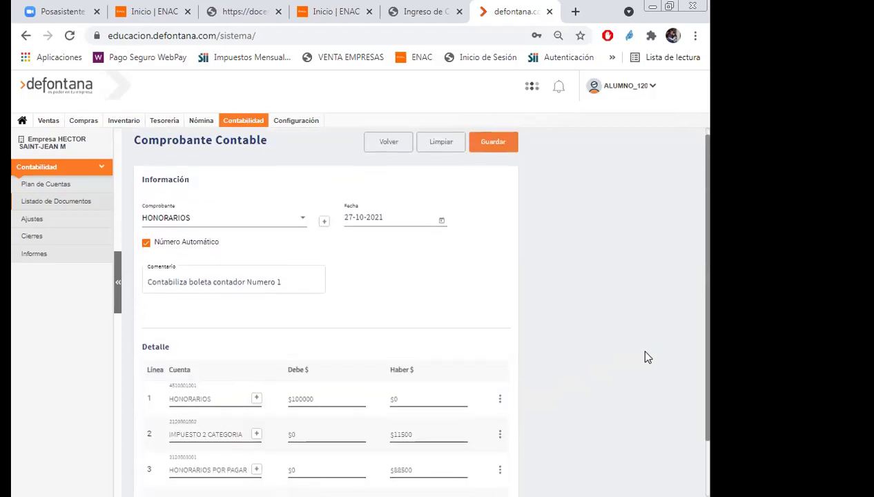
{"action": "scroll", "coordinate": [647, 357], "scroll_direction": "up", "scroll_amount": 2}
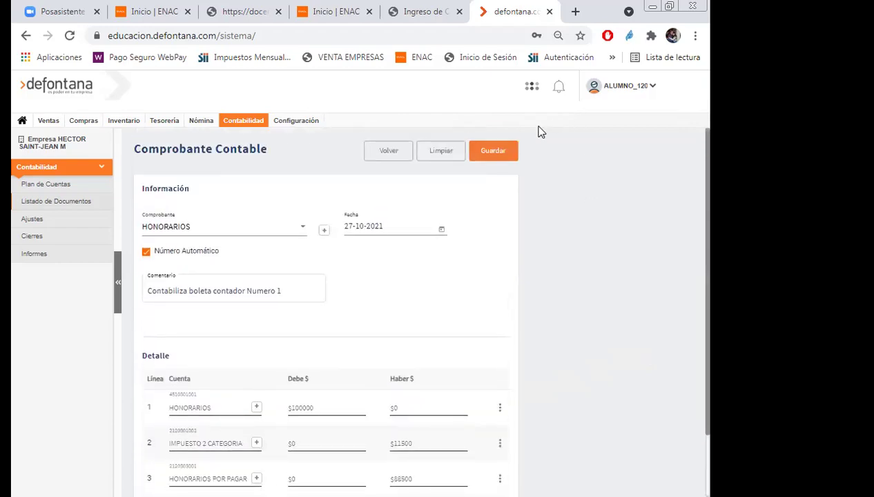
{"action": "left_click", "coordinate": [487, 156]}
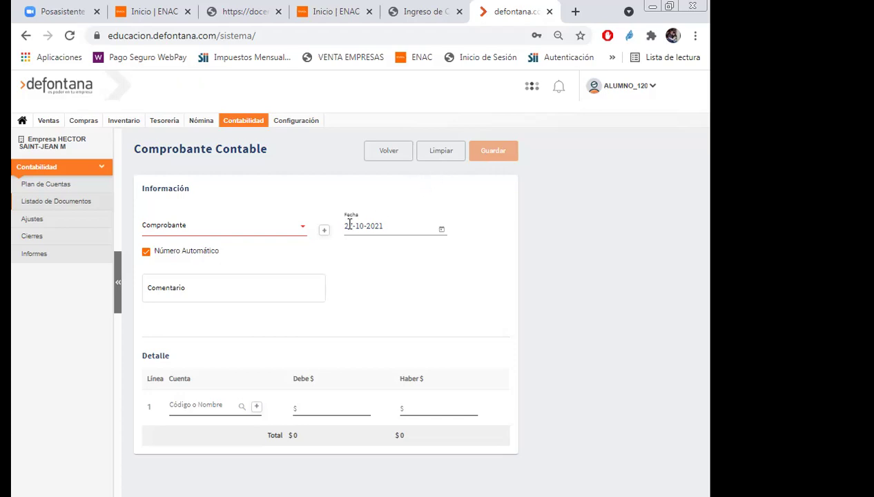
Set the new voucher's type to EGRESO.
{"action": "left_click", "coordinate": [303, 234]}
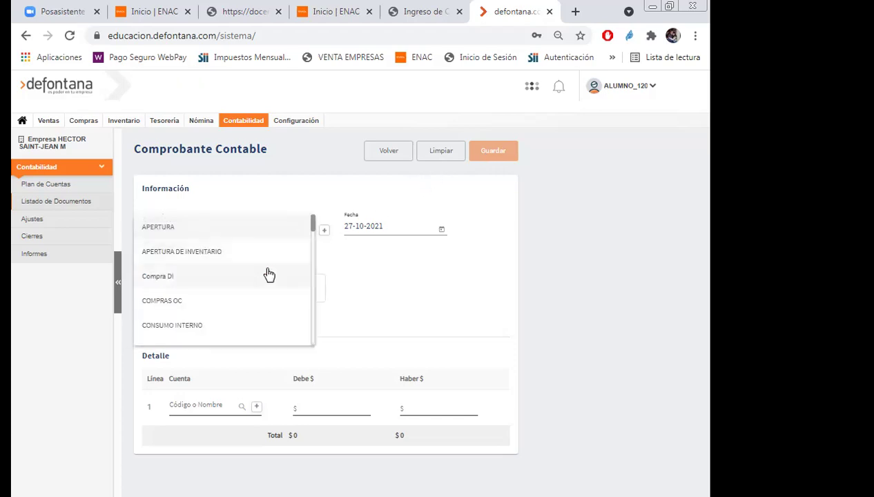
{"action": "scroll", "coordinate": [268, 275], "scroll_direction": "down", "scroll_amount": 3}
{"action": "scroll", "coordinate": [267, 275], "scroll_direction": "down", "scroll_amount": 2}
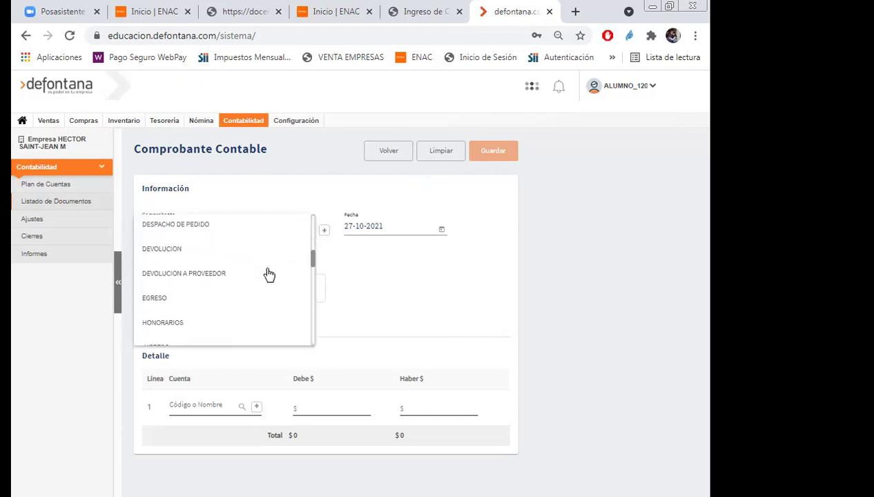
{"action": "left_click", "coordinate": [174, 304]}
Add the comment 'Contabiliza pago de boleta de honorarios N 1' and search 'hon' for line 1's account.
{"action": "left_click", "coordinate": [183, 285]}
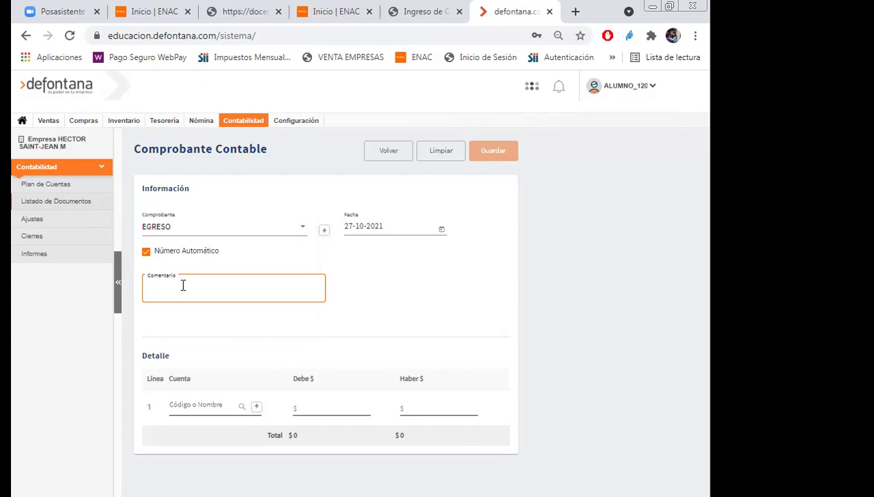
{"action": "type", "text": "Contabiliza pago de boleta de honorarios "}
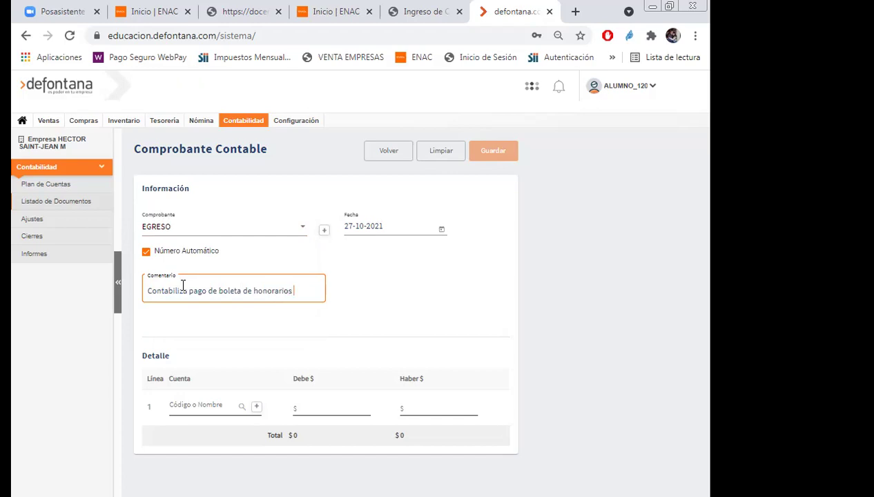
{"action": "type", "text": "N 1"}
{"action": "left_click", "coordinate": [193, 408]}
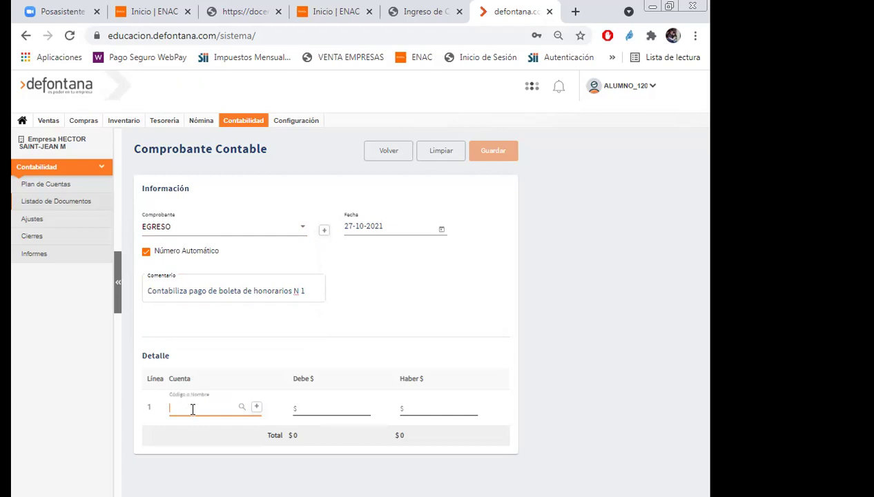
{"action": "type", "text": "hon"}
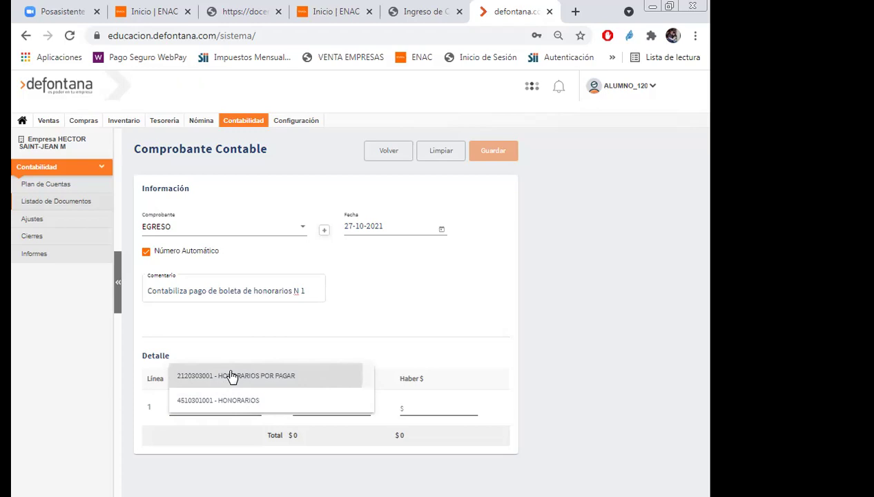
Assign HONORARIOS POR PAGAR to line 1 and link it to the test person.
{"action": "left_click", "coordinate": [233, 376]}
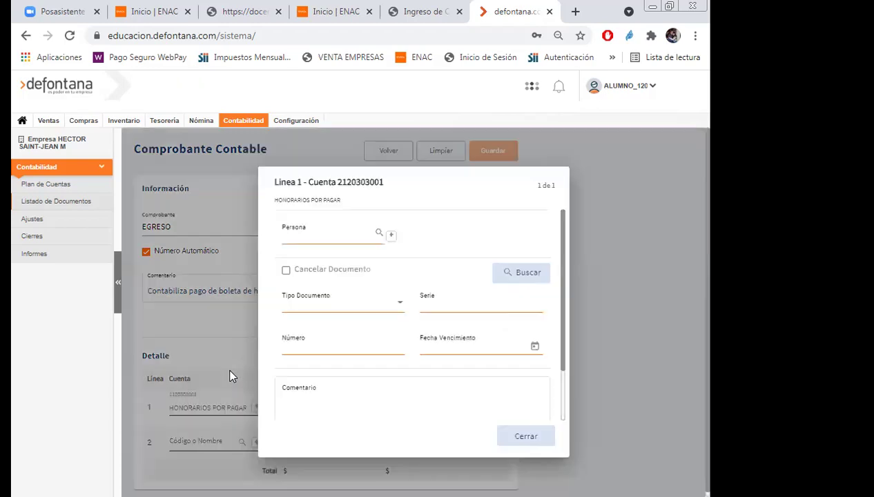
{"action": "left_click", "coordinate": [370, 237]}
{"action": "type", "text": "8054"}
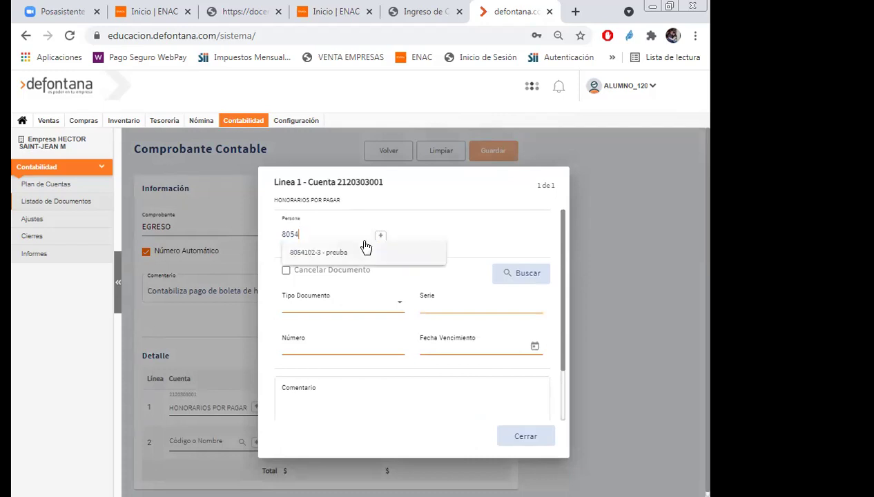
{"action": "left_click", "coordinate": [353, 256]}
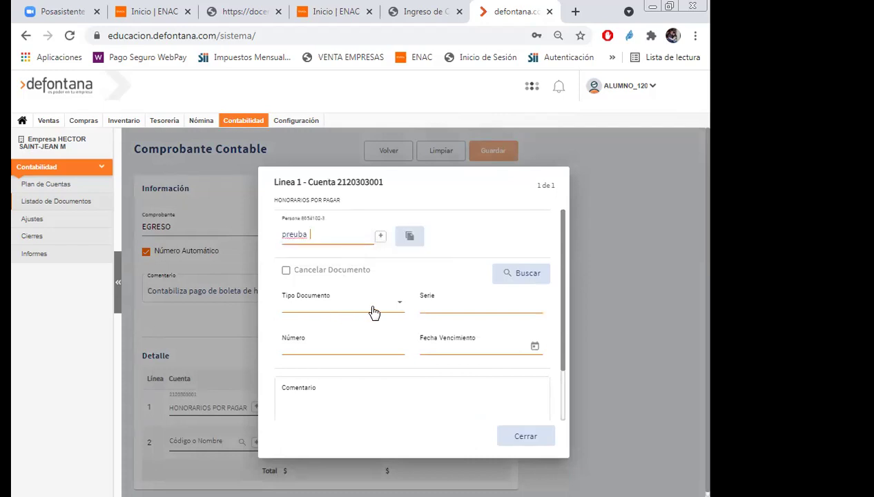
Attach BOLETA HONORARIOS serie 1 number 1, due 31-10-2021, to line 1.
{"action": "left_click", "coordinate": [399, 308]}
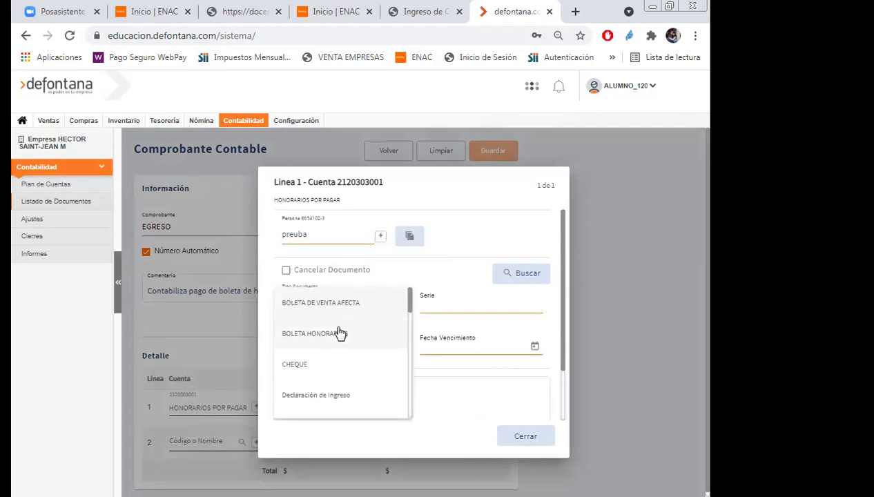
{"action": "left_click", "coordinate": [327, 330]}
{"action": "left_click", "coordinate": [448, 306]}
{"action": "type", "text": "1"}
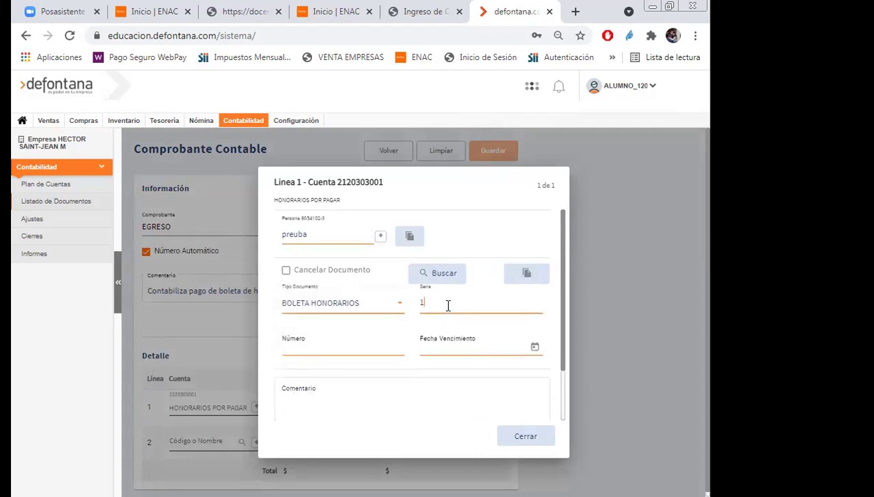
{"action": "left_click", "coordinate": [401, 345]}
{"action": "type", "text": "1"}
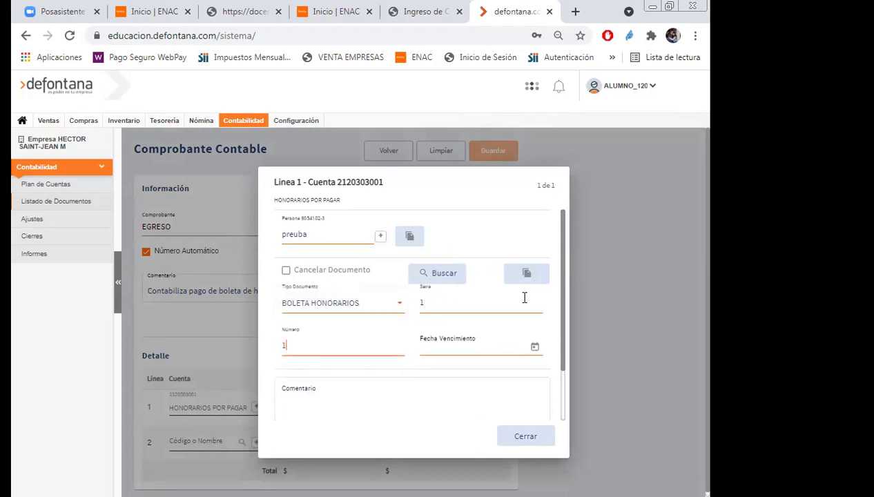
{"action": "left_click", "coordinate": [536, 348]}
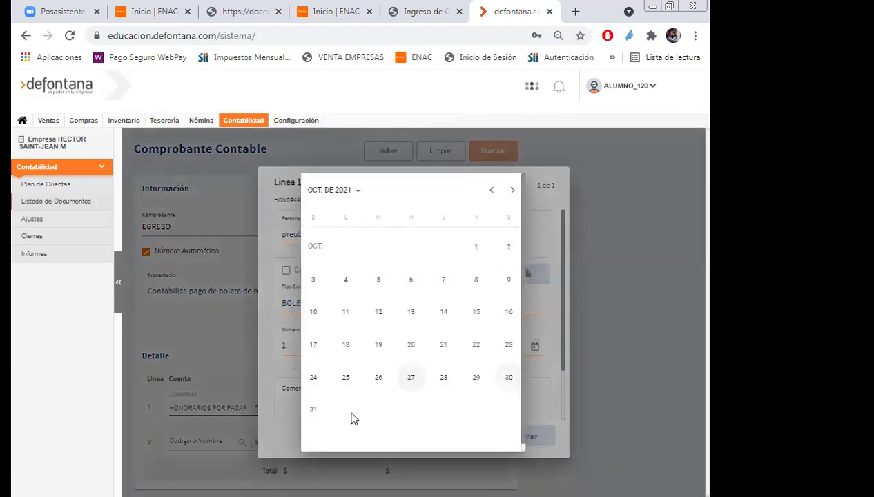
{"action": "left_click", "coordinate": [315, 407]}
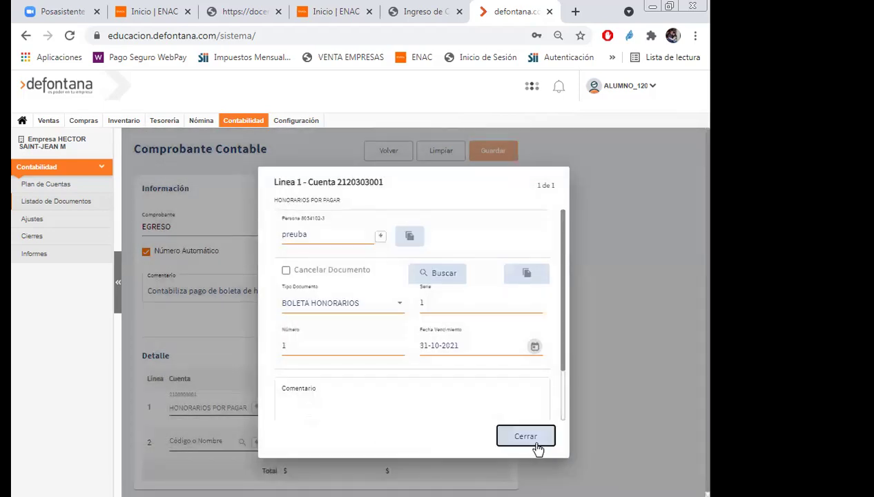
{"action": "left_click", "coordinate": [535, 431]}
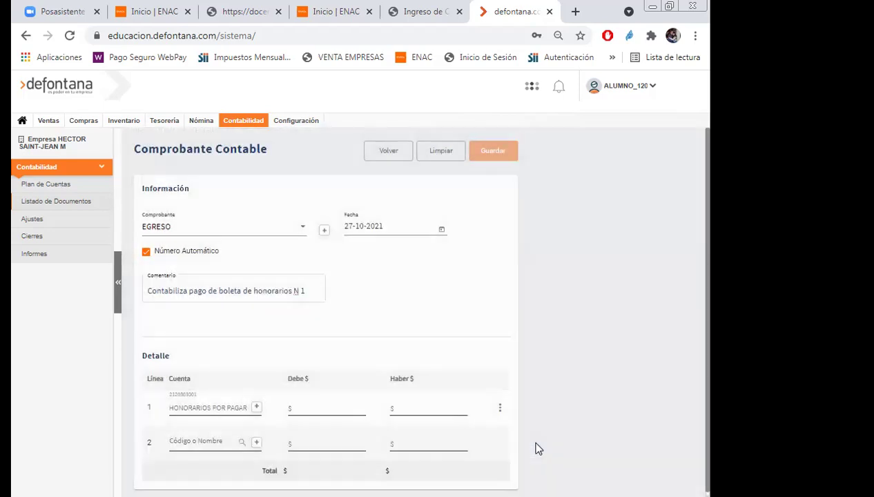
{"action": "left_click", "coordinate": [315, 410]}
{"action": "type", "text": "88500"}
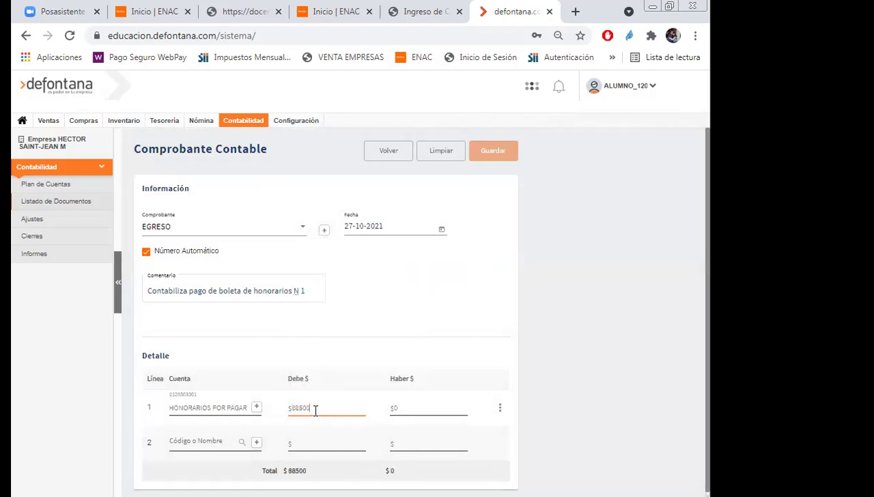
{"action": "left_click", "coordinate": [184, 441]}
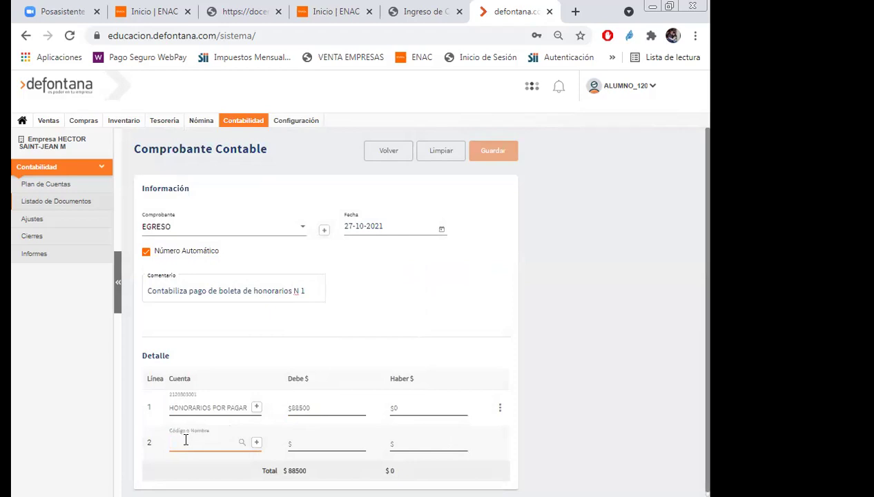
{"action": "type", "text": "caja"}
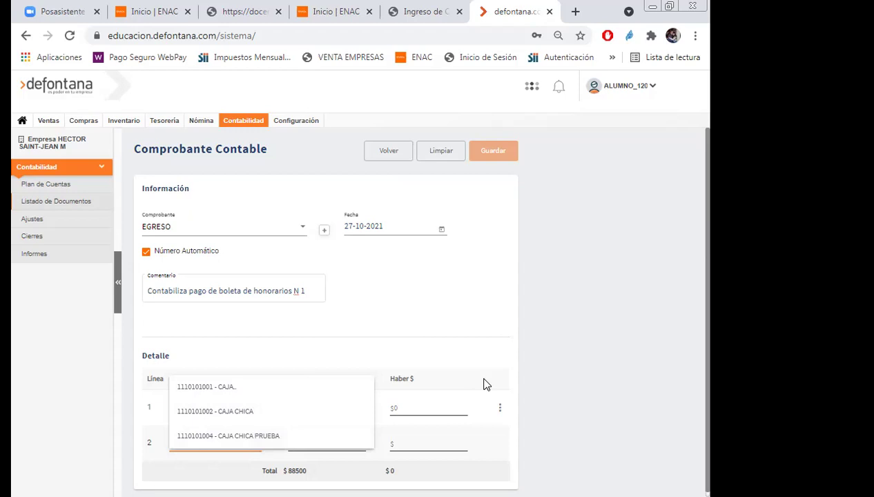
{"action": "left_click", "coordinate": [198, 387]}
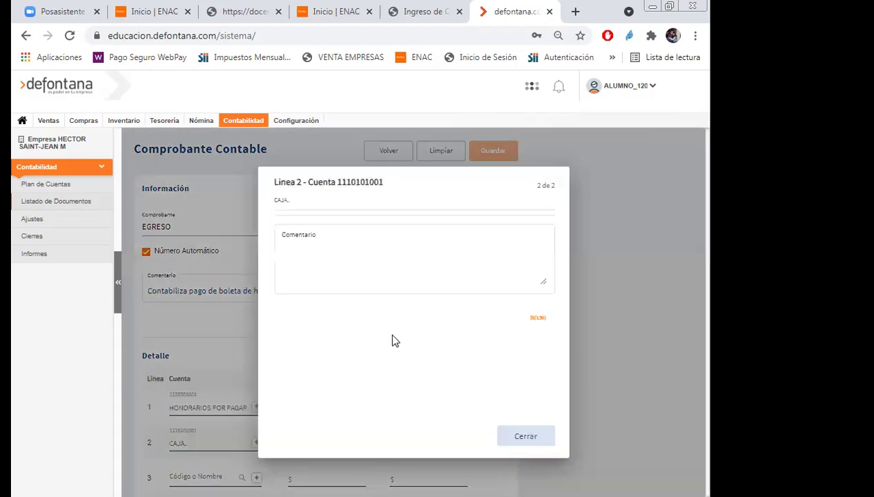
Give the CAJA line the comment 'Pago de boleta N° 1 contador'.
{"action": "left_click", "coordinate": [339, 253]}
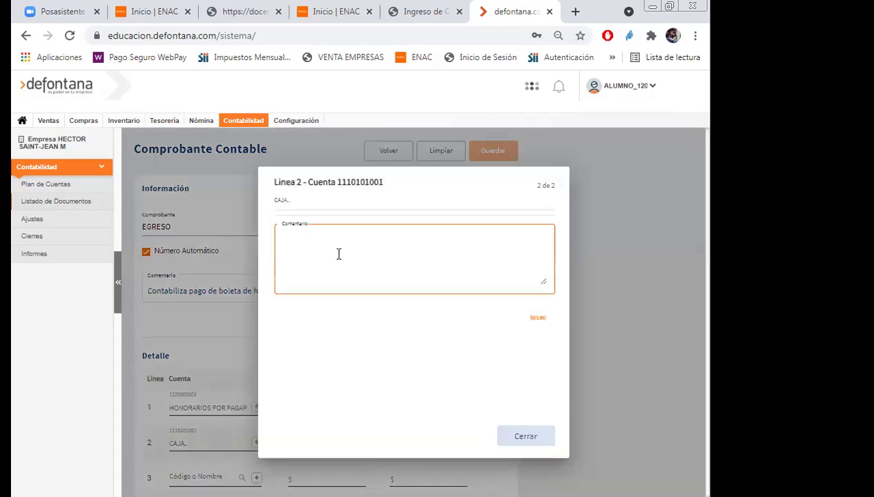
{"action": "type", "text": "Pago de"}
{"action": "type", "text": "boleta N"}
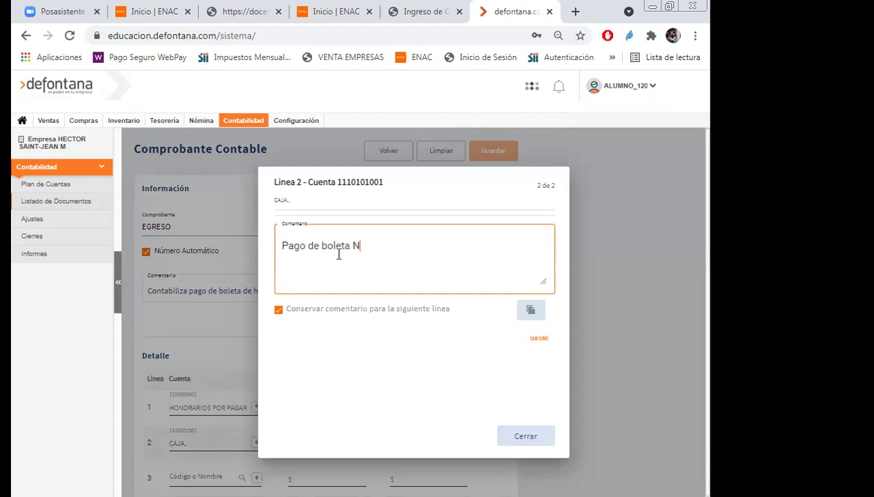
{"action": "type", "text": "° 1 contador"}
{"action": "left_click", "coordinate": [523, 437]}
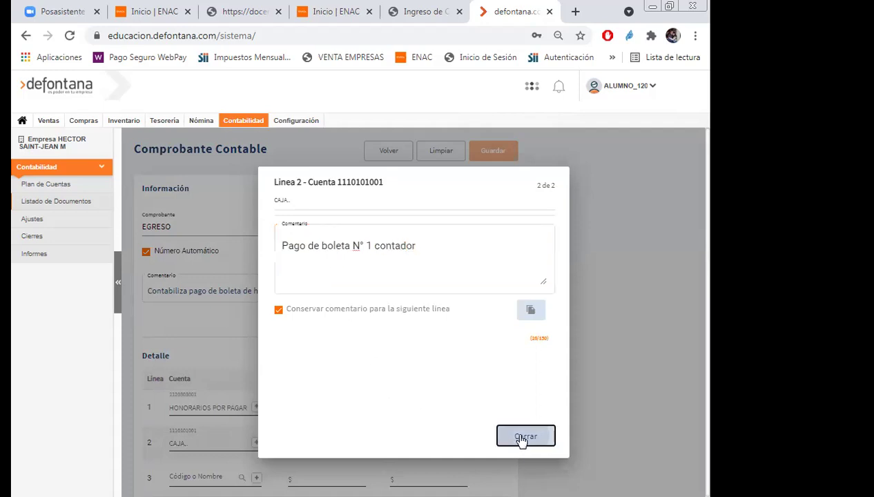
Credit $88500 on line 2 so totals balance at $88500, and save the voucher.
{"action": "left_click", "coordinate": [420, 446]}
{"action": "type", "text": "88500"}
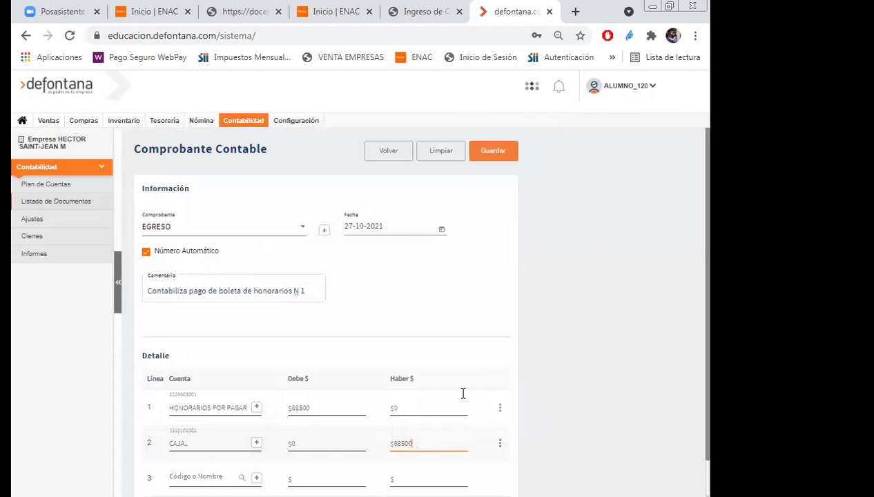
{"action": "scroll", "coordinate": [673, 290], "scroll_direction": "down", "scroll_amount": 1}
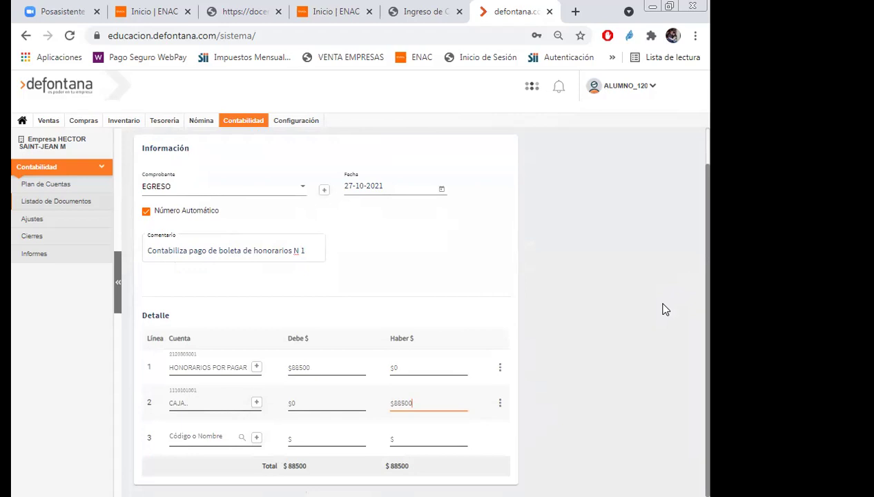
{"action": "scroll", "coordinate": [598, 330], "scroll_direction": "up", "scroll_amount": 1}
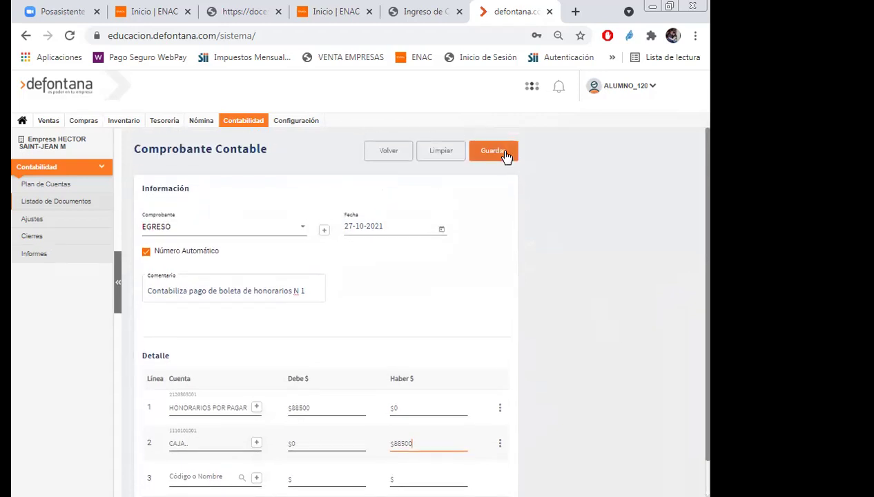
{"action": "left_click", "coordinate": [506, 156]}
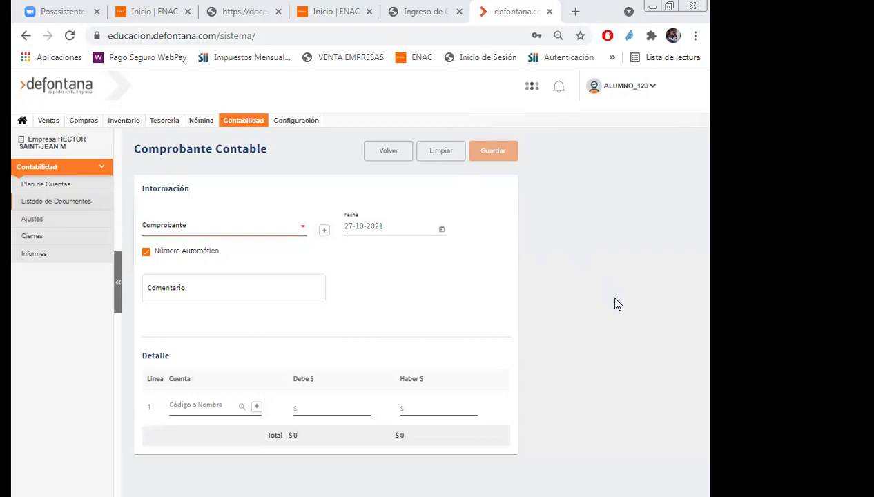
Preview the Balance general accounting report starting in October (01/10/2021 to 31/10/2021).
{"action": "left_click", "coordinate": [233, 125]}
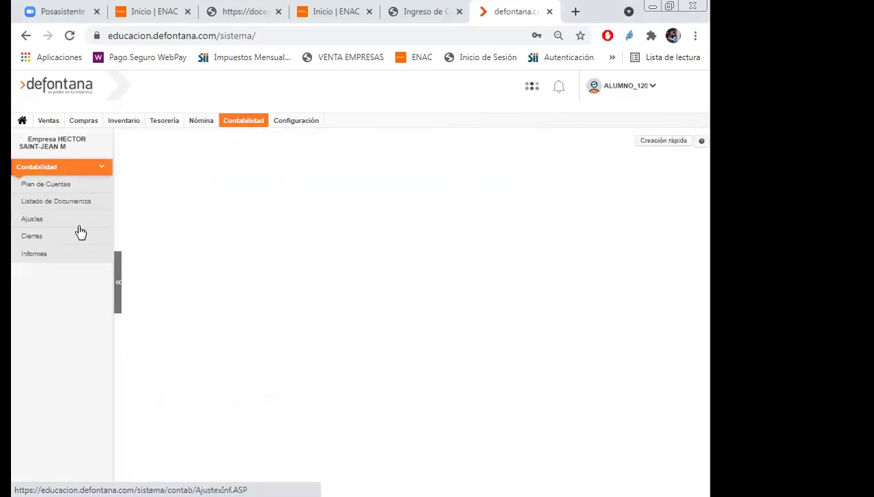
{"action": "left_click", "coordinate": [40, 256]}
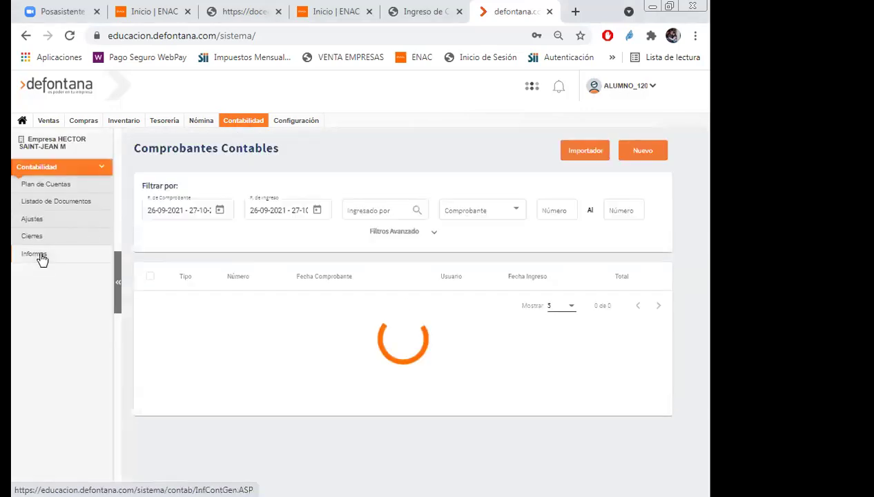
{"action": "left_click", "coordinate": [41, 257]}
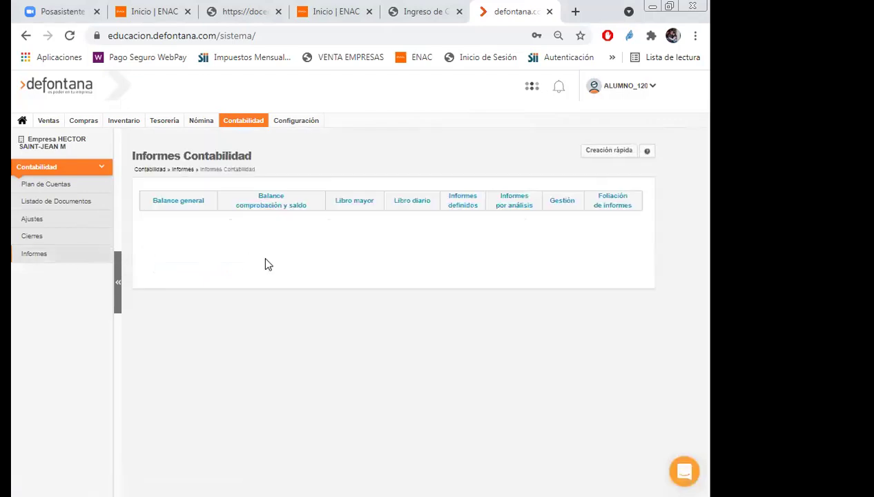
{"action": "left_click", "coordinate": [184, 202]}
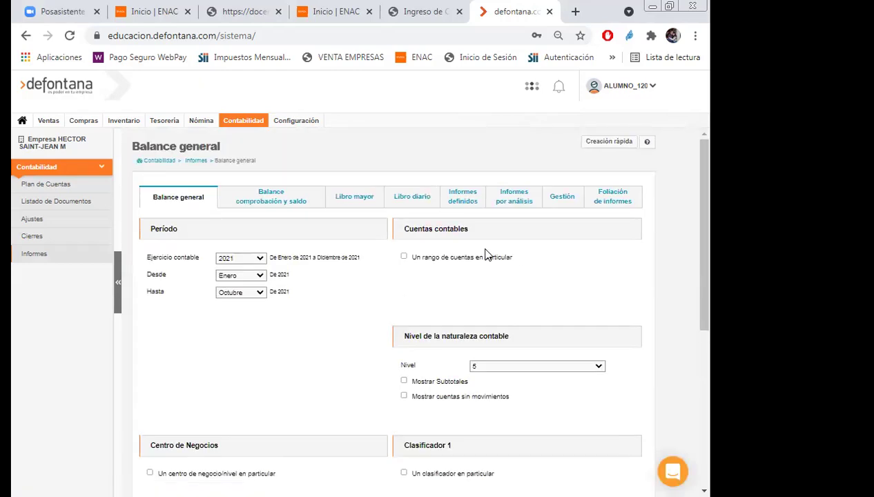
{"action": "left_click", "coordinate": [260, 276]}
{"action": "left_click", "coordinate": [240, 366]}
{"action": "scroll", "coordinate": [338, 364], "scroll_direction": "down", "scroll_amount": 4}
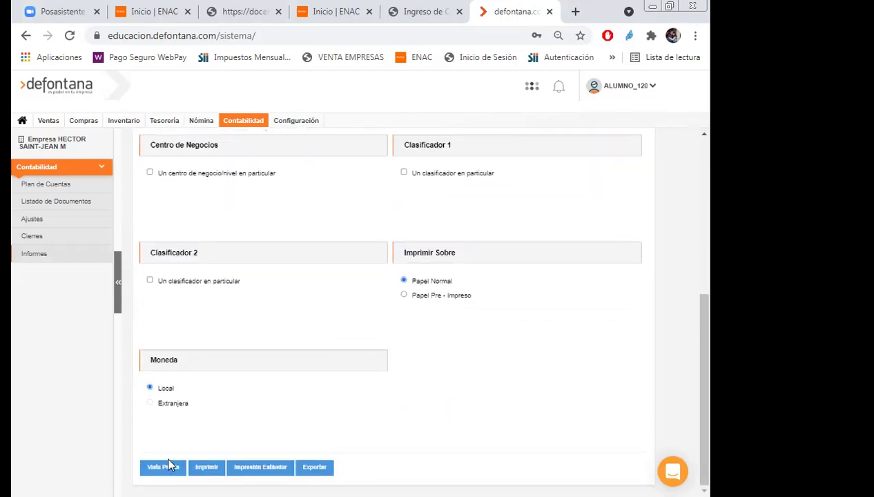
{"action": "left_click", "coordinate": [162, 469]}
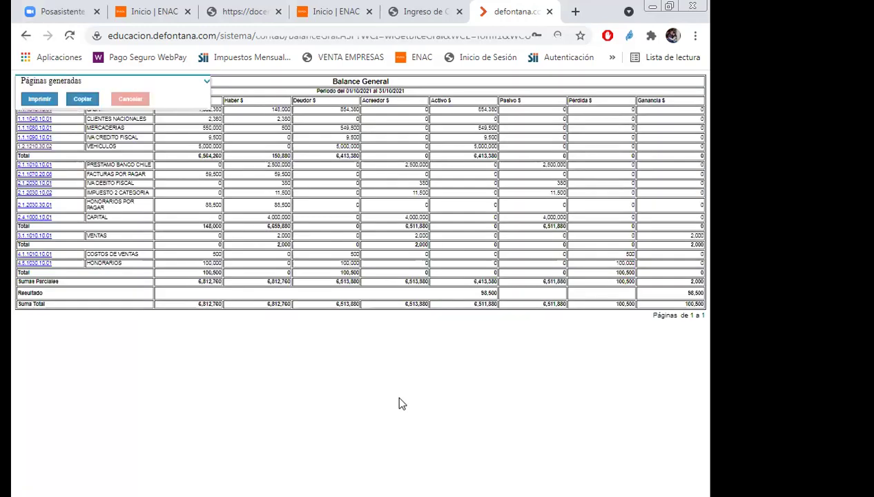
Review the Balance General preview at a larger zoom, then close the preview tab.
{"action": "left_click", "coordinate": [207, 81]}
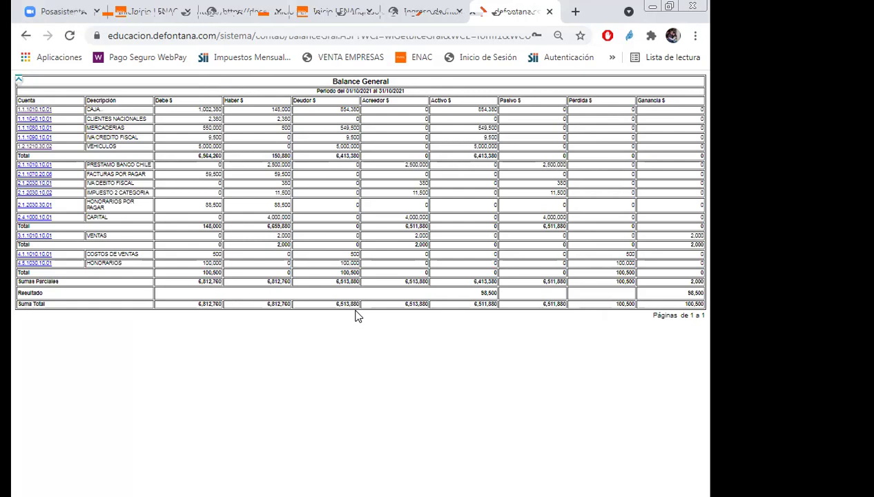
{"action": "key", "text": "ctrl+plus"}
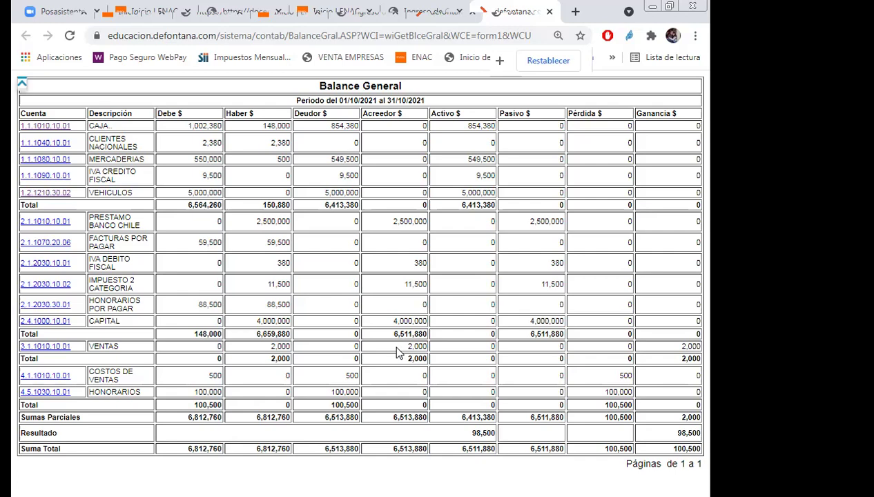
{"action": "key", "text": "ctrl+minus"}
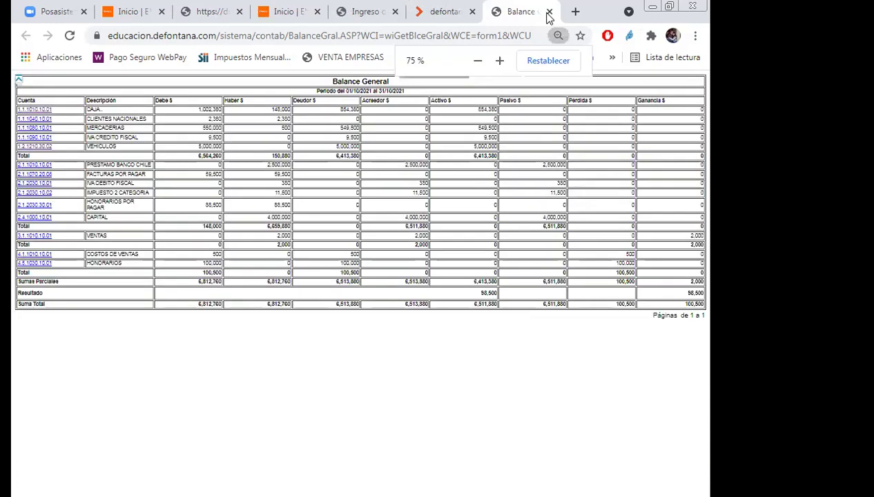
{"action": "left_click", "coordinate": [549, 12]}
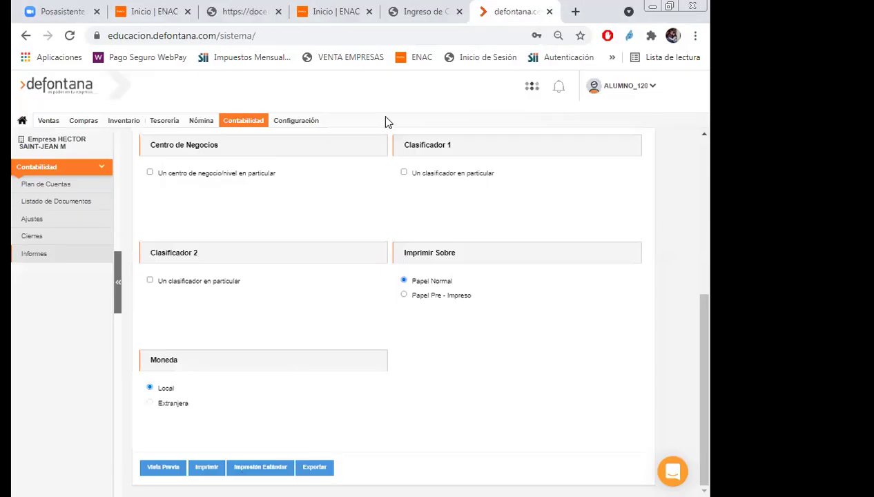
Start a new accounting voucher of type TRASPASO.
{"action": "left_click", "coordinate": [49, 203]}
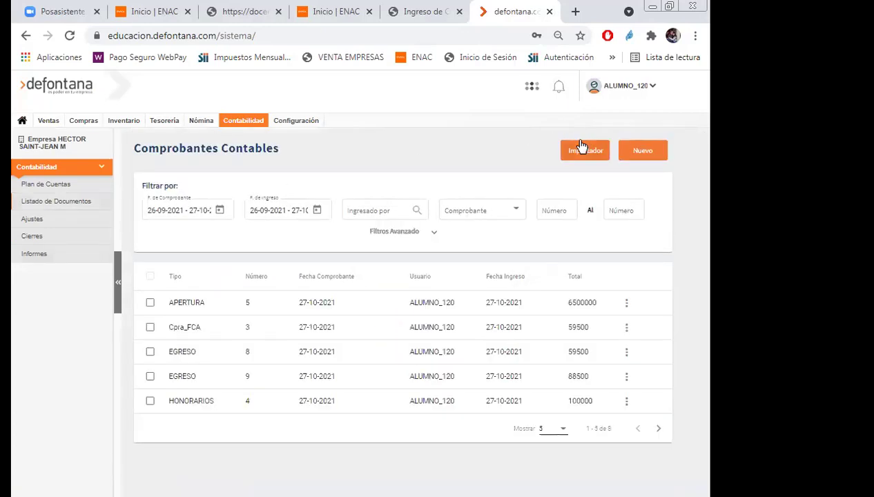
{"action": "left_click", "coordinate": [652, 158]}
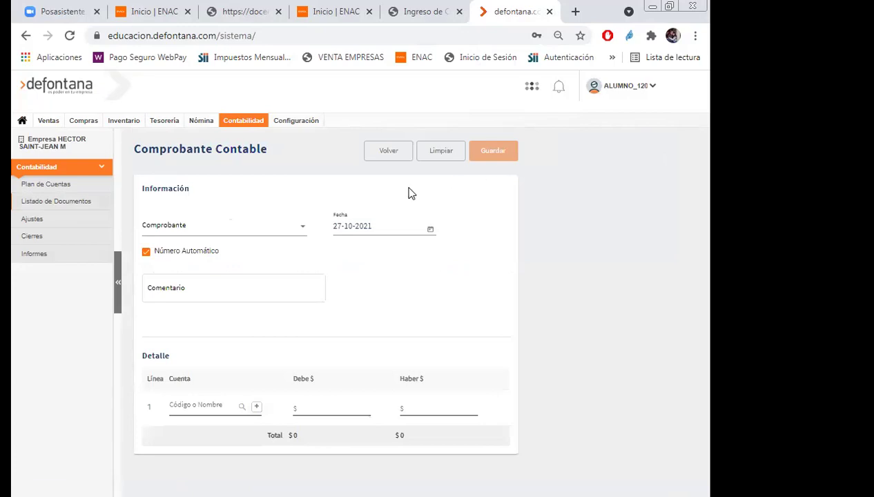
{"action": "left_click", "coordinate": [300, 232]}
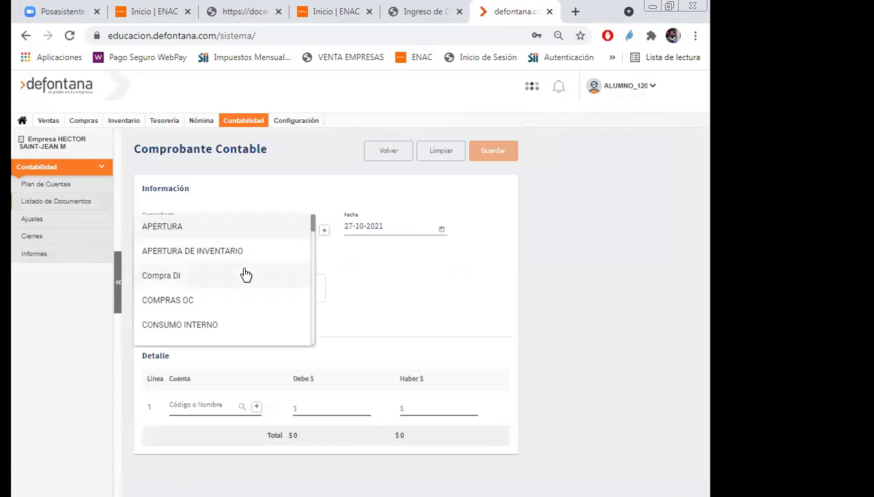
{"action": "scroll", "coordinate": [246, 274], "scroll_direction": "down", "scroll_amount": 8}
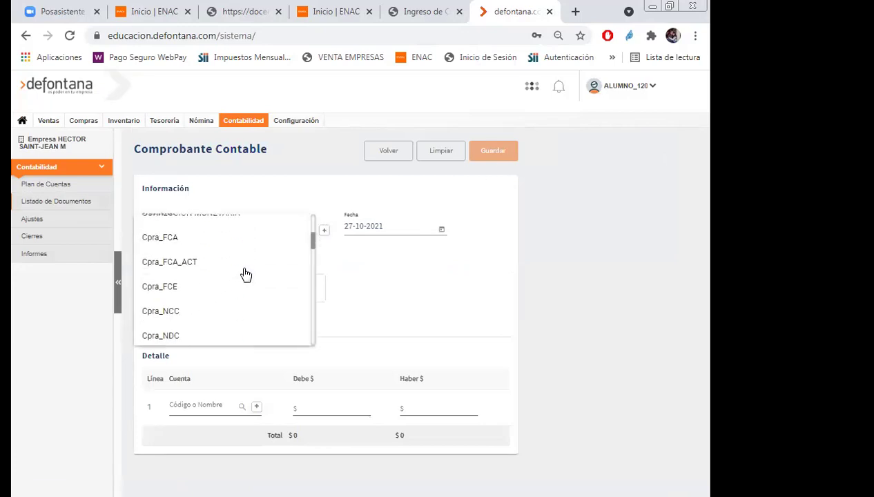
{"action": "scroll", "coordinate": [246, 274], "scroll_direction": "down", "scroll_amount": 5}
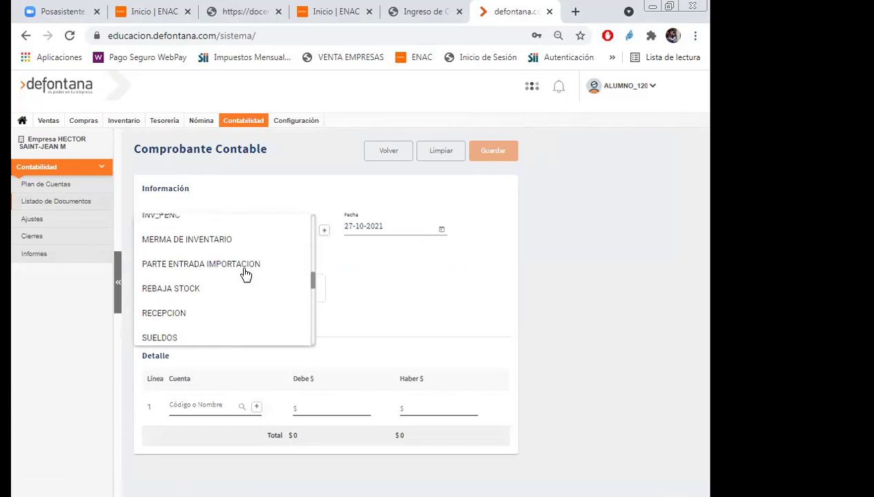
{"action": "left_click", "coordinate": [169, 279]}
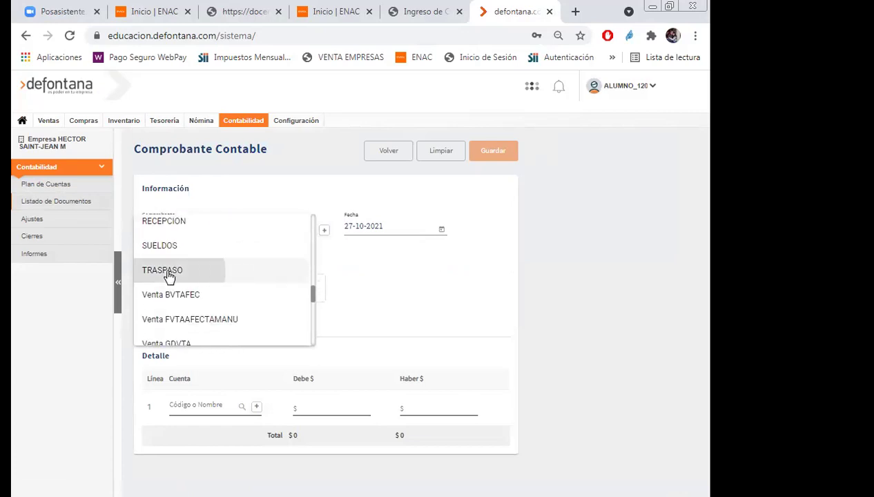
Date the voucher 31-10-2021 with the comment 'Contabiliza reverso iva'.
{"action": "left_click", "coordinate": [442, 234]}
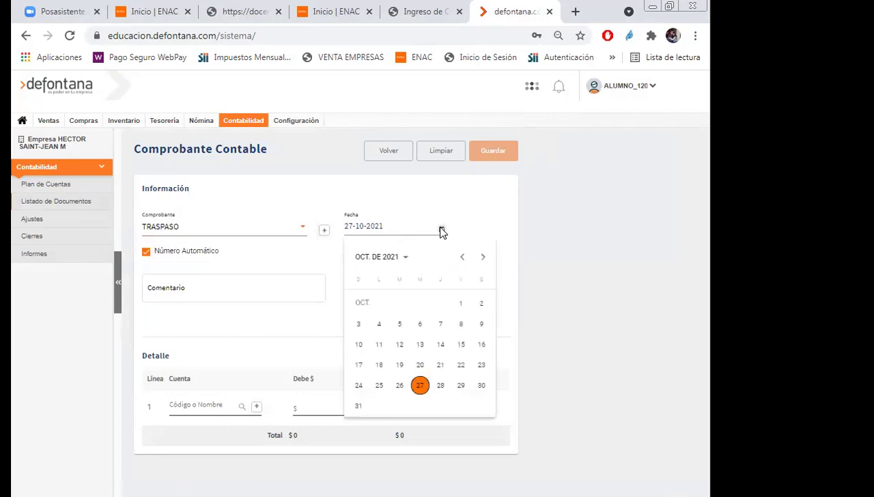
{"action": "left_click", "coordinate": [357, 405]}
{"action": "left_click", "coordinate": [192, 290]}
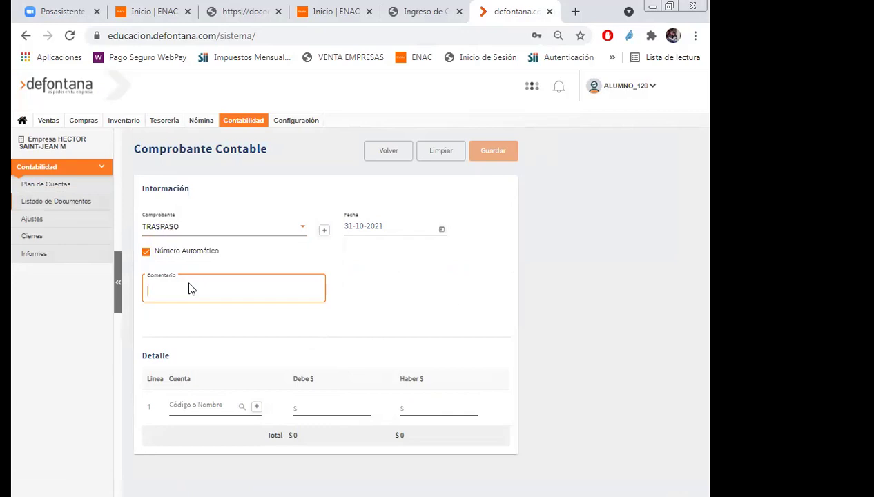
{"action": "type", "text": "Contabiliza reverso iva"}
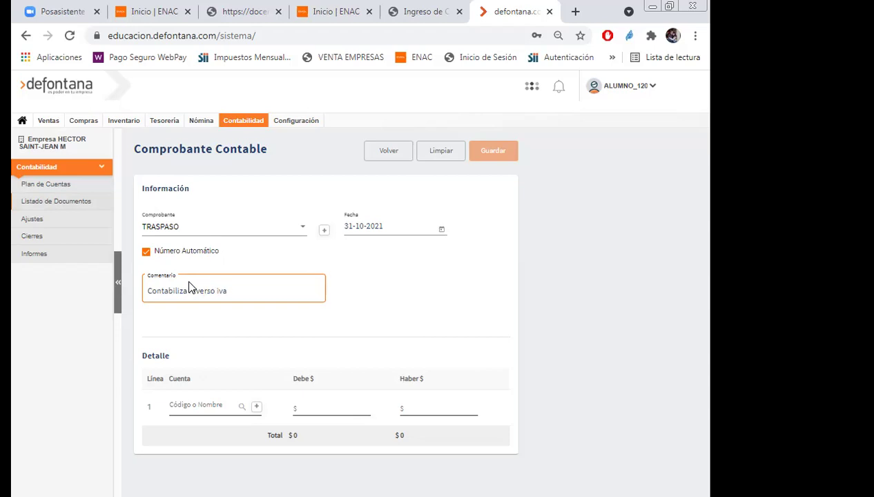
{"action": "left_click", "coordinate": [201, 409]}
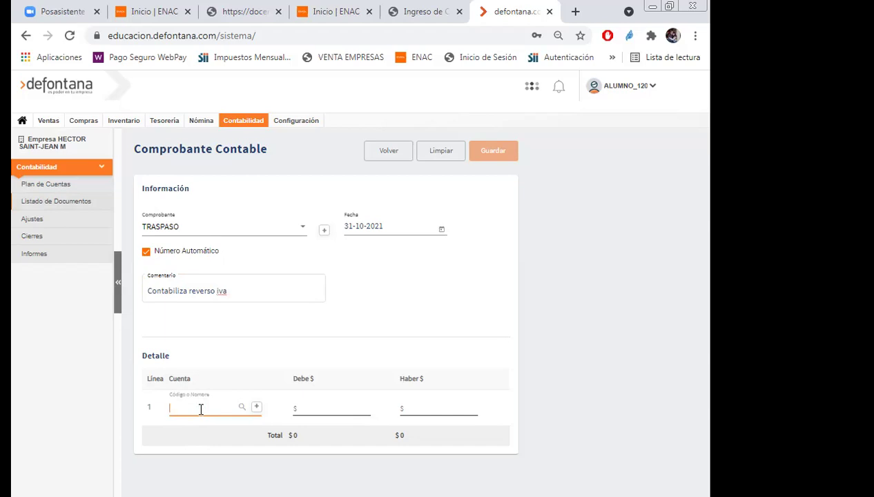
Put IVA DEBITO FISCAL on line 1 with comment 'Contabiliza reverso iva', carried to the next line.
{"action": "type", "text": "ivade"}
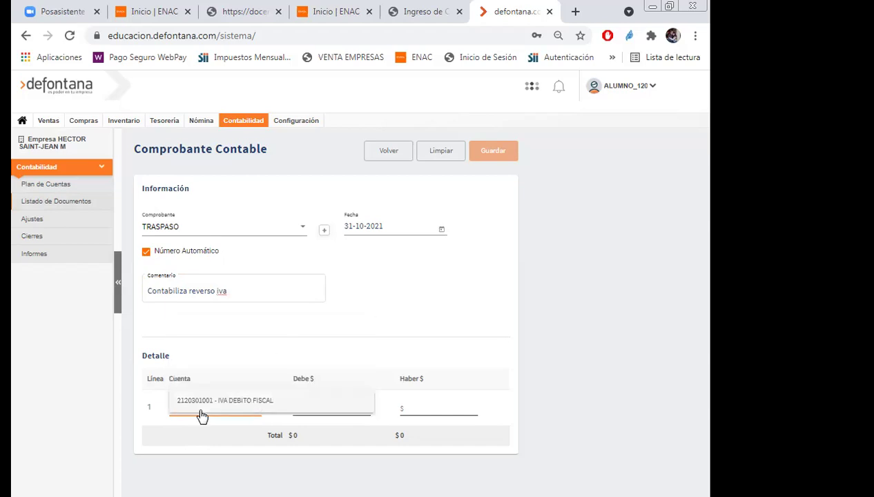
{"action": "left_click", "coordinate": [210, 405]}
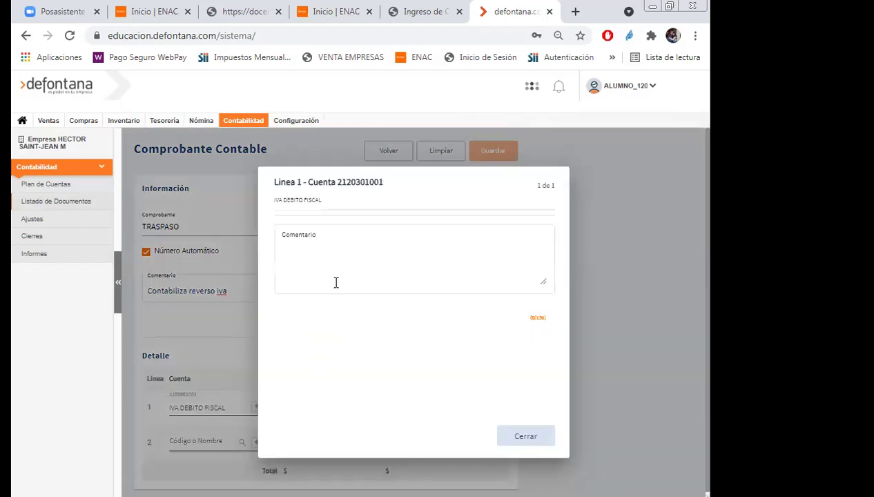
{"action": "left_click", "coordinate": [315, 247]}
{"action": "type", "text": "C"}
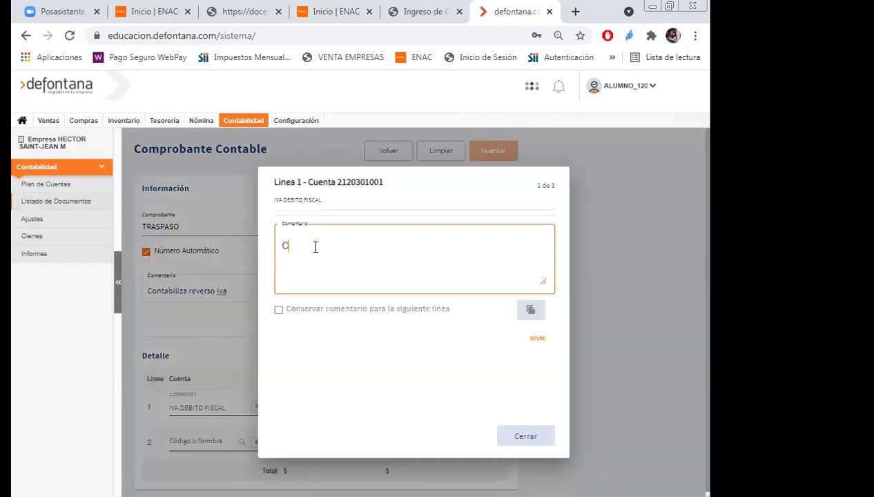
{"action": "type", "text": "ontabiliza reverso iva"}
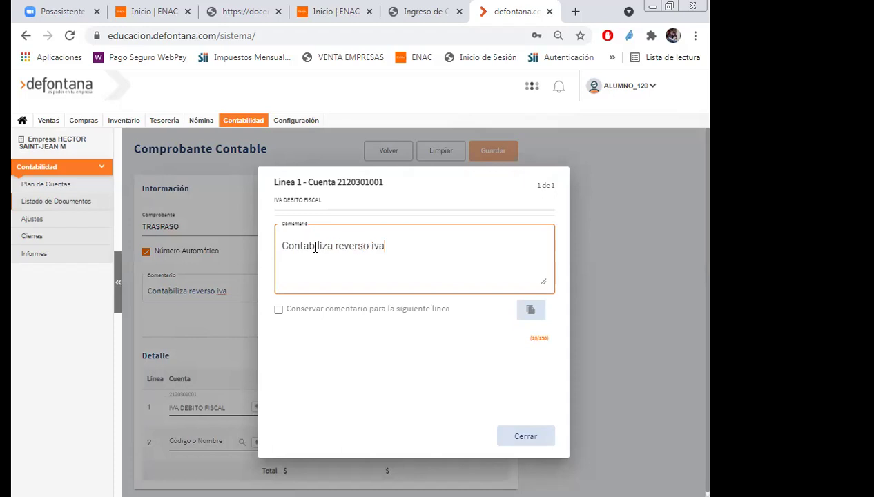
{"action": "left_click", "coordinate": [279, 309]}
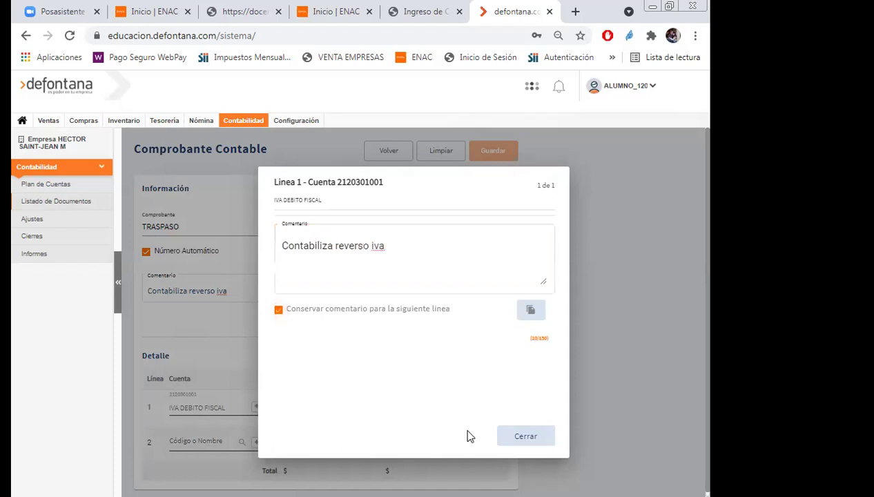
{"action": "left_click", "coordinate": [516, 438]}
Put the IVA CREDITO FISCAL account on line 2.
{"action": "left_click", "coordinate": [208, 441]}
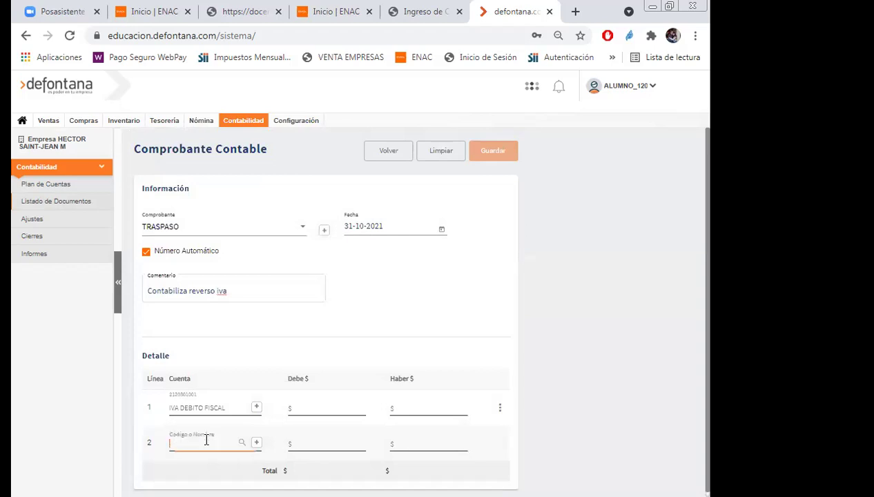
{"action": "type", "text": "iva c"}
{"action": "left_click", "coordinate": [207, 437]}
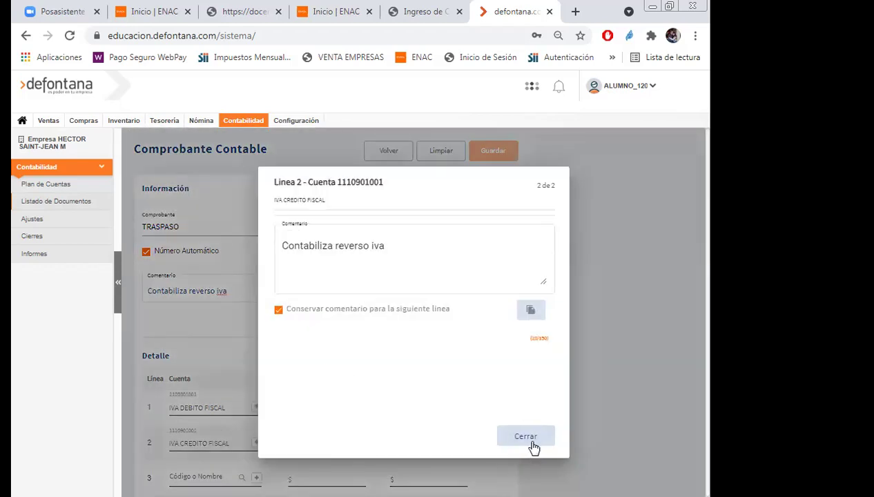
{"action": "left_click", "coordinate": [529, 442]}
Debit line 1 and credit line 2 $380 each, then save the balanced voucher.
{"action": "left_click", "coordinate": [323, 409]}
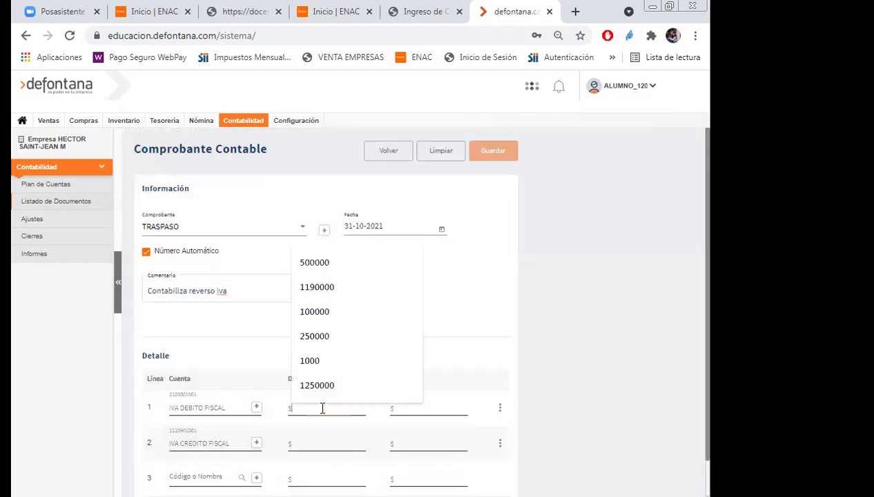
{"action": "type", "text": "380"}
{"action": "left_click", "coordinate": [413, 443]}
{"action": "type", "text": "380"}
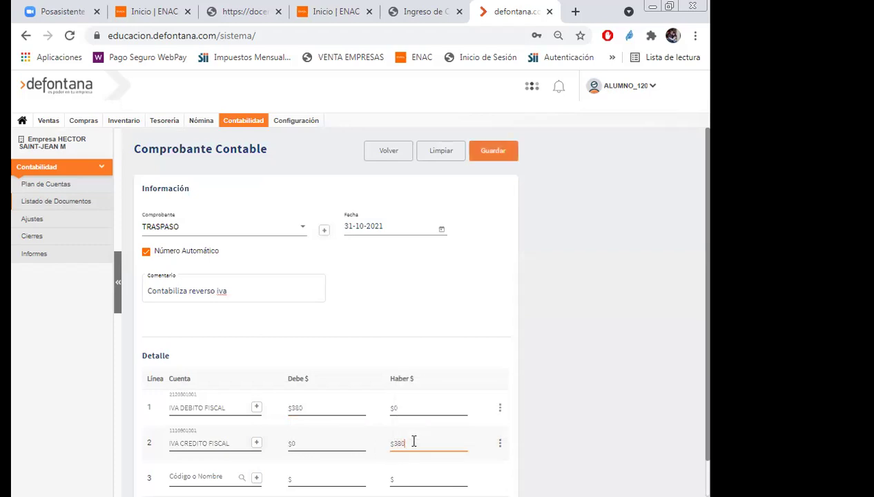
{"action": "scroll", "coordinate": [583, 294], "scroll_direction": "down", "scroll_amount": 1}
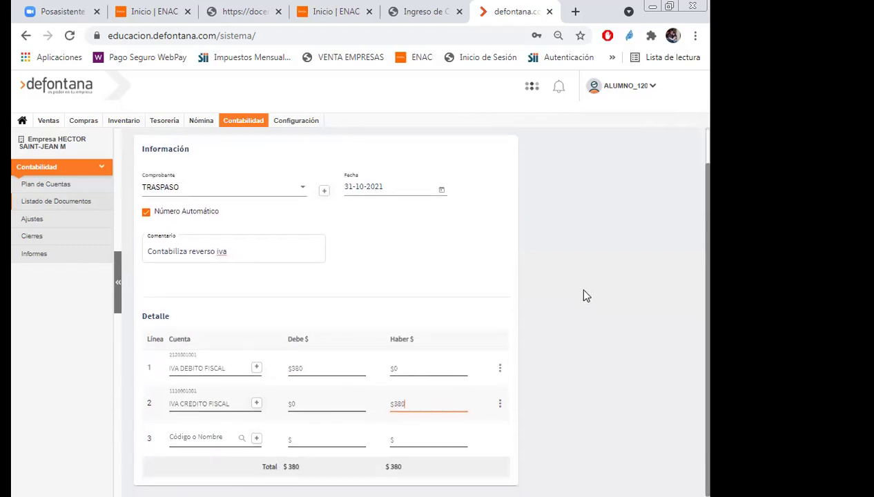
{"action": "scroll", "coordinate": [583, 295], "scroll_direction": "up", "scroll_amount": 1}
{"action": "left_click", "coordinate": [502, 153]}
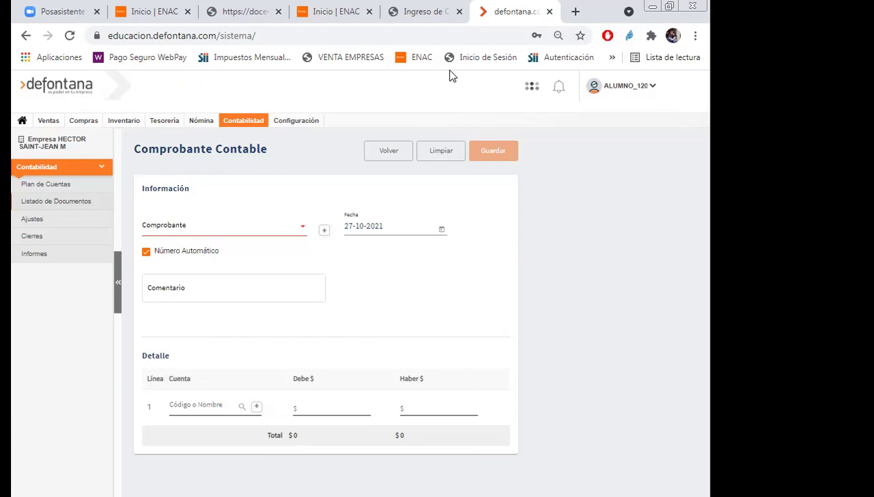
After the voucher saves, switch to the Inicio | ENAC browser tab.
{"action": "left_click", "coordinate": [344, 13]}
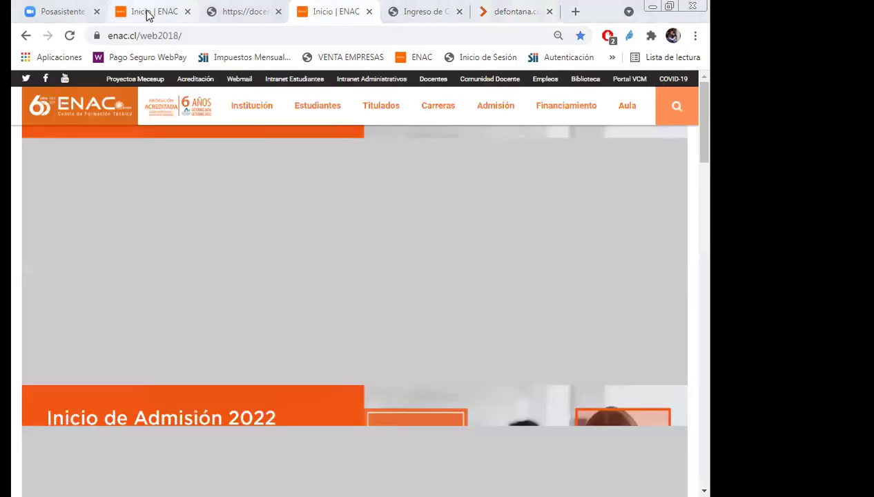
Return to the ENAC homepage, dismiss the Inicio Admisión 2022 popup, and go to Aula.
{"action": "left_click", "coordinate": [147, 15]}
{"action": "left_click", "coordinate": [346, 18]}
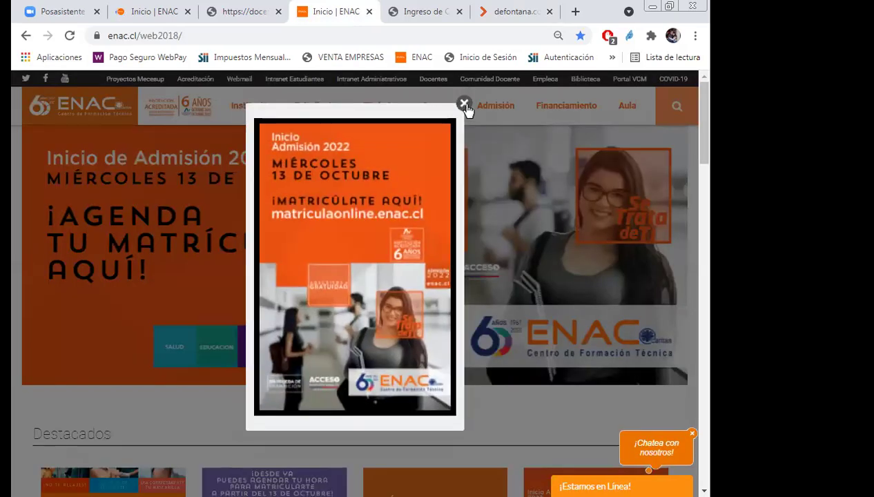
{"action": "left_click", "coordinate": [465, 105]}
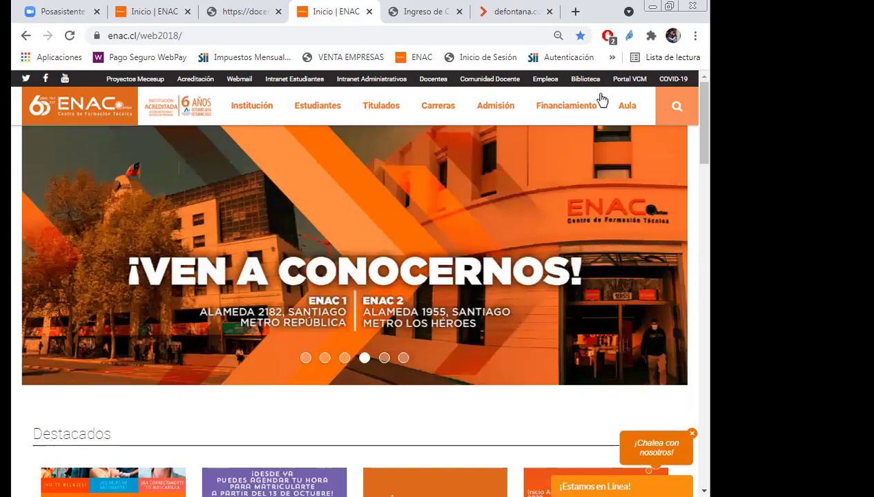
{"action": "left_click", "coordinate": [626, 152]}
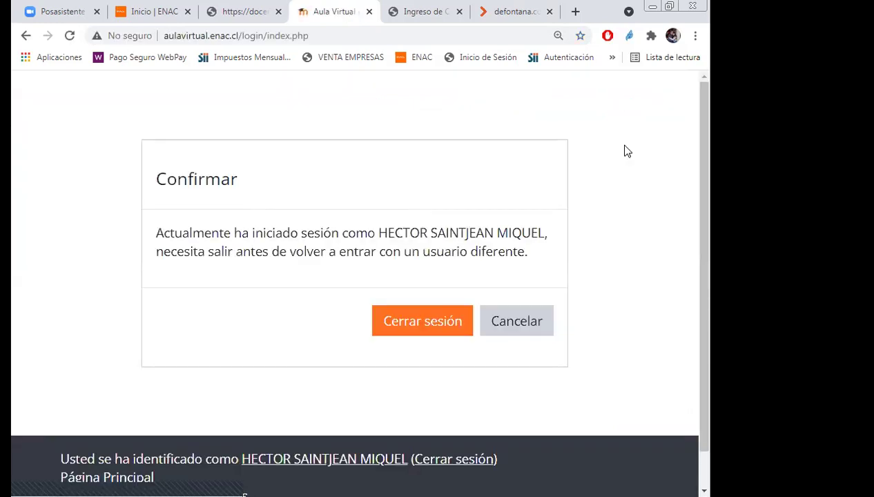
Keep the active session and open the Análisis de Datos Contables y Costos-sección 1 course.
{"action": "left_click", "coordinate": [503, 326]}
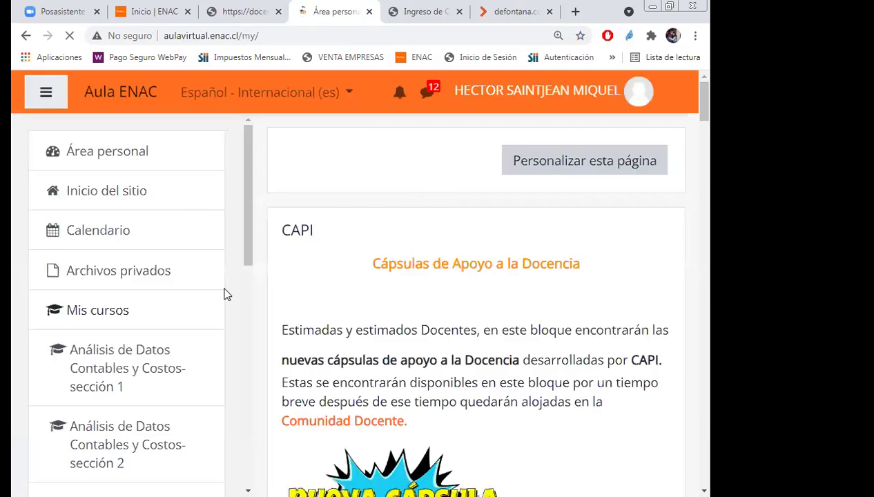
{"action": "scroll", "coordinate": [110, 279], "scroll_direction": "down", "scroll_amount": 1}
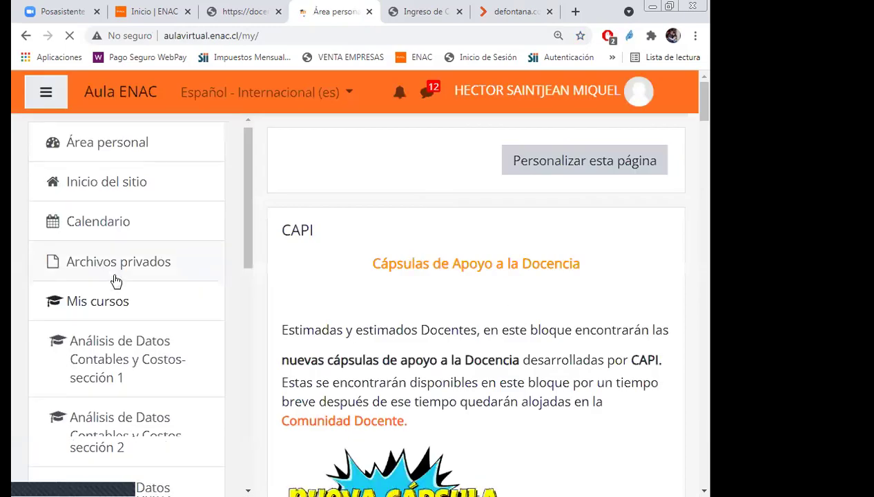
{"action": "scroll", "coordinate": [116, 281], "scroll_direction": "down", "scroll_amount": 2}
{"action": "left_click", "coordinate": [177, 290]}
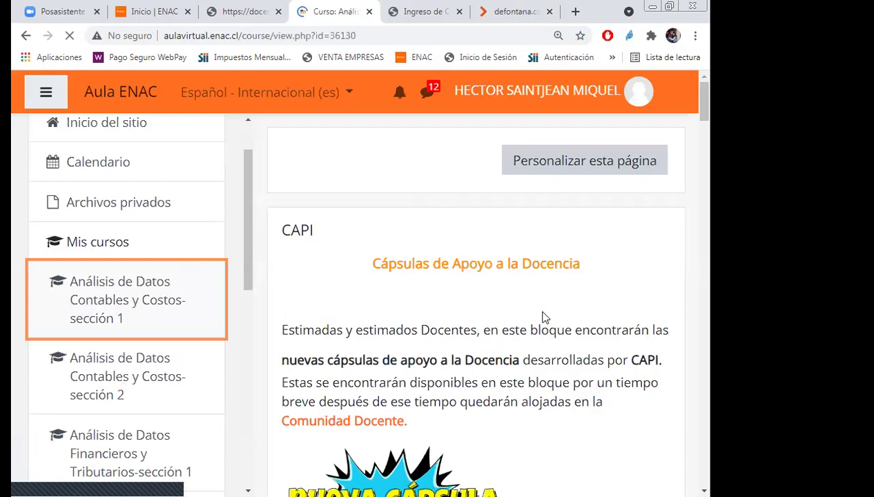
{"action": "scroll", "coordinate": [610, 296], "scroll_direction": "up", "scroll_amount": 2}
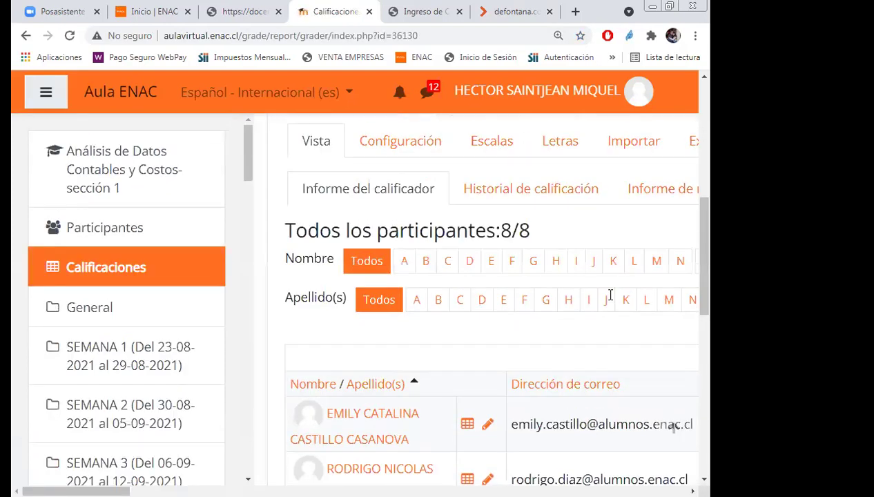
Filter the grader report to first name initial M and surname initial G.
{"action": "scroll", "coordinate": [589, 346], "scroll_direction": "up", "scroll_amount": 1}
{"action": "scroll", "coordinate": [591, 349], "scroll_direction": "up", "scroll_amount": 2}
{"action": "scroll", "coordinate": [589, 349], "scroll_direction": "up", "scroll_amount": 2}
{"action": "scroll", "coordinate": [589, 349], "scroll_direction": "down", "scroll_amount": 6}
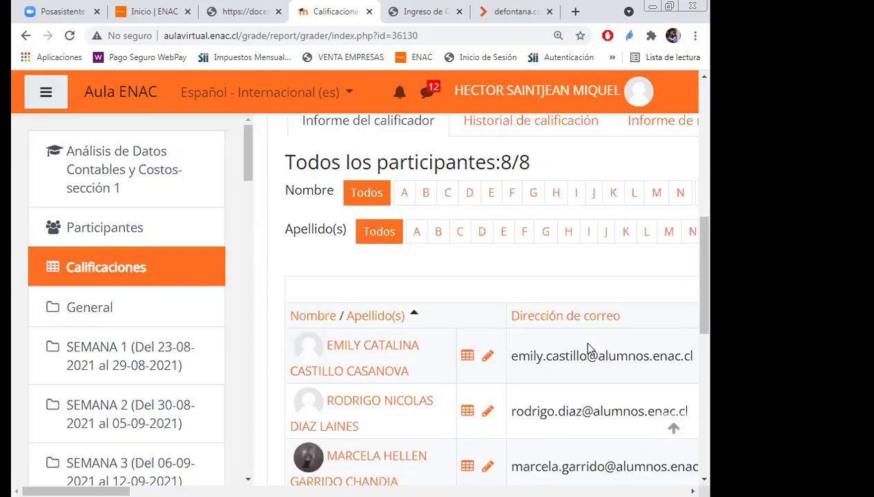
{"action": "scroll", "coordinate": [589, 350], "scroll_direction": "up", "scroll_amount": 2}
{"action": "left_click", "coordinate": [656, 330]}
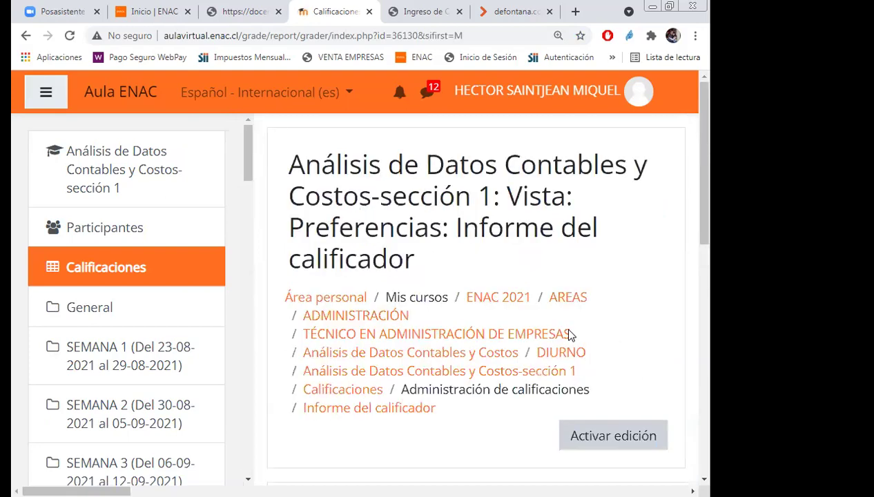
{"action": "scroll", "coordinate": [569, 334], "scroll_direction": "down", "scroll_amount": 6}
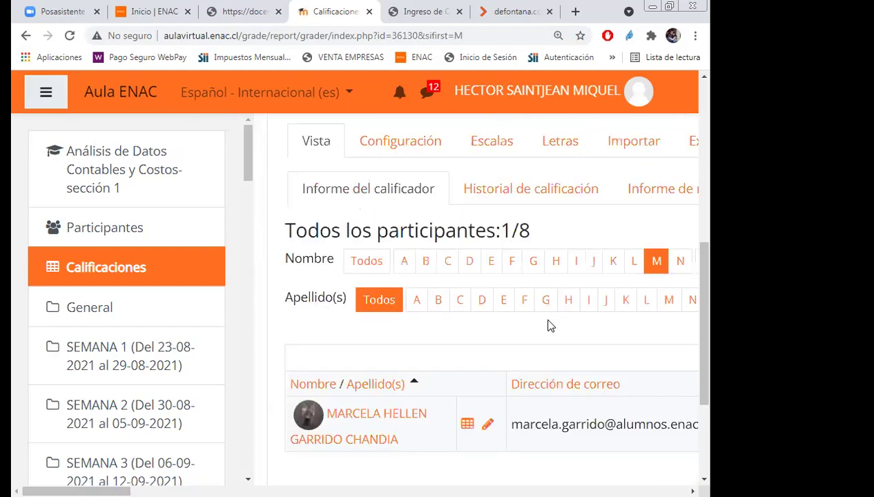
{"action": "left_click", "coordinate": [545, 301]}
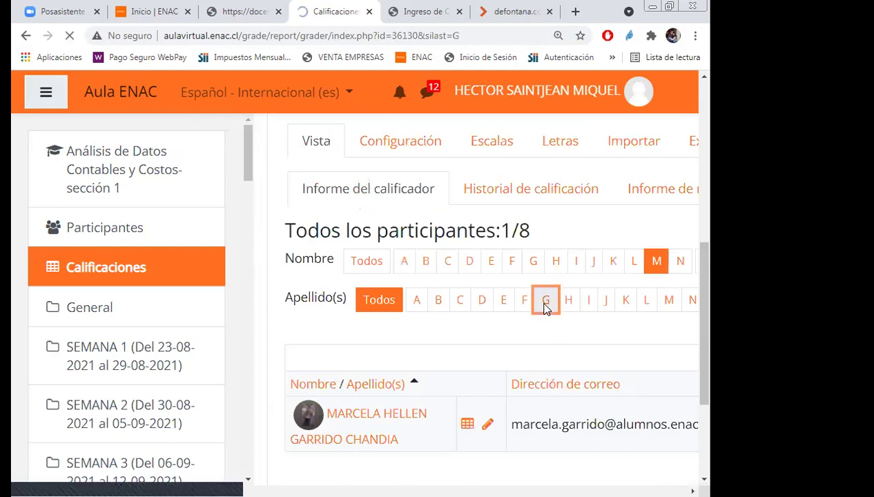
Review the matching student's grade columns, then reload Calificaciones without the surname filter.
{"action": "scroll", "coordinate": [544, 308], "scroll_direction": "down", "scroll_amount": 6}
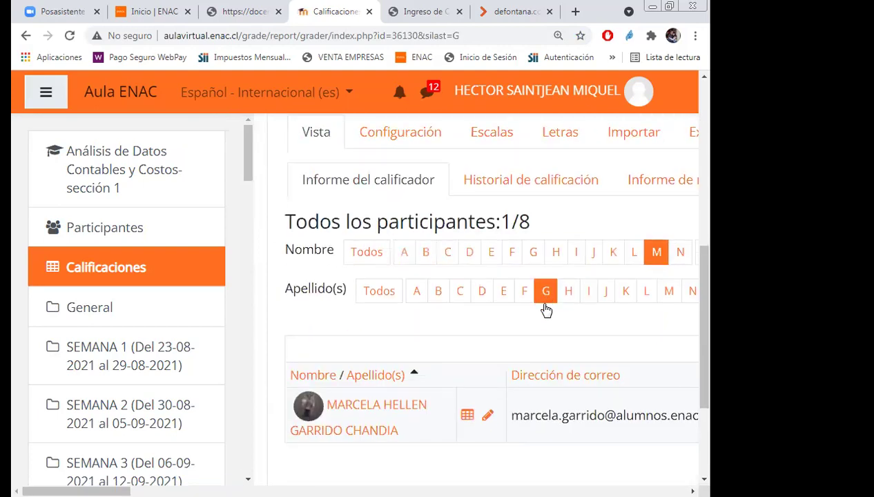
{"action": "scroll", "coordinate": [545, 310], "scroll_direction": "down", "scroll_amount": 1}
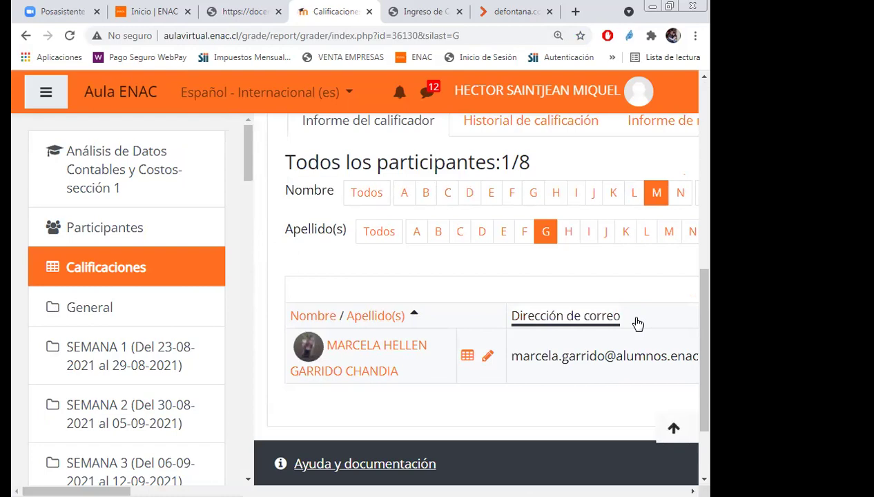
{"action": "scroll", "coordinate": [637, 324], "scroll_direction": "right", "scroll_amount": 5}
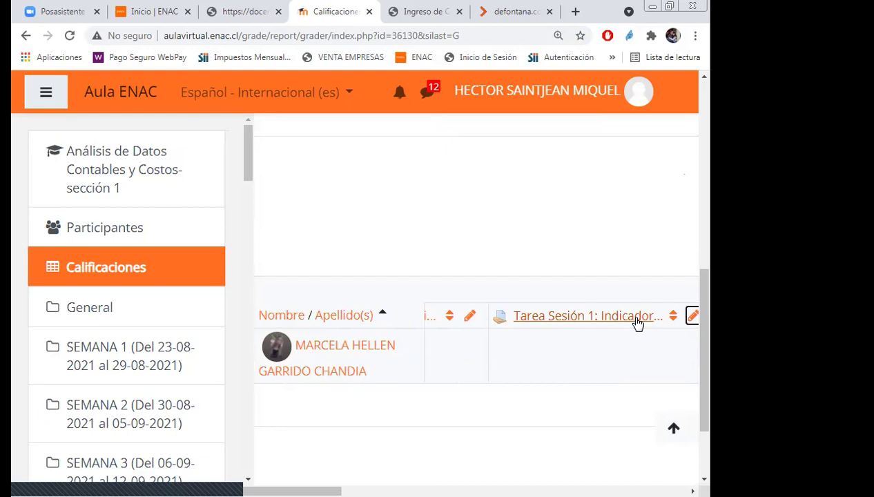
{"action": "scroll", "coordinate": [638, 324], "scroll_direction": "right", "scroll_amount": 3}
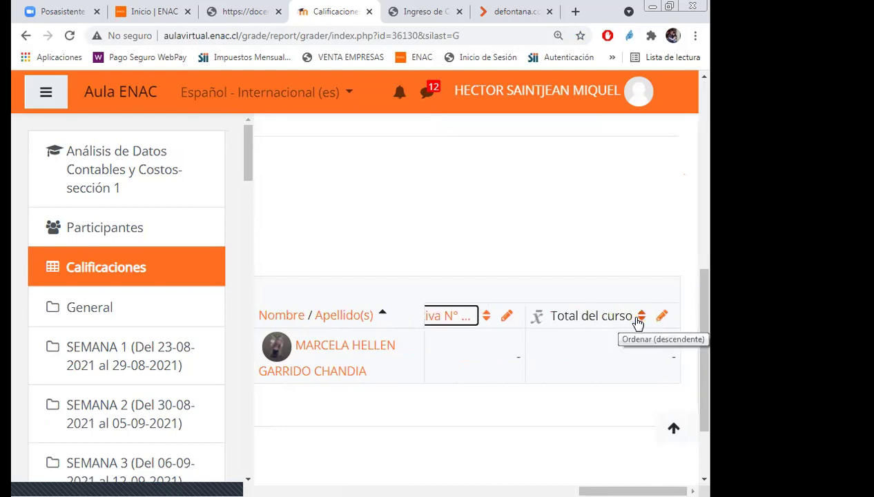
{"action": "left_click", "coordinate": [456, 390]}
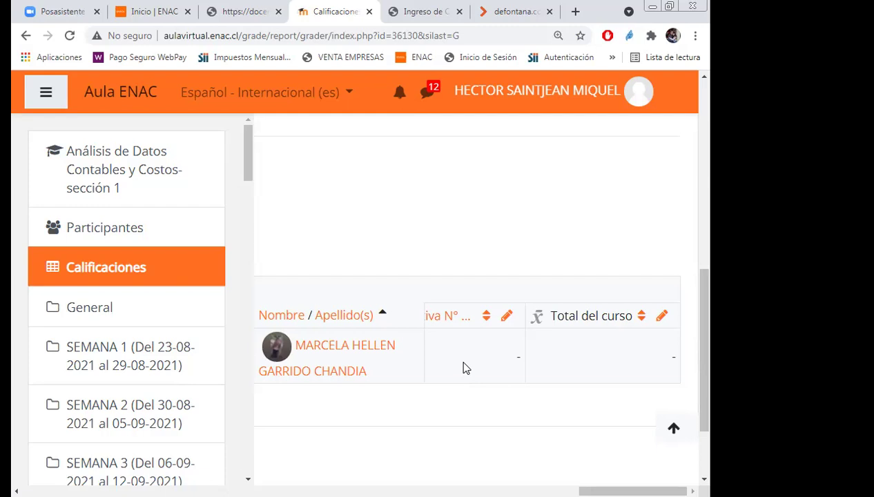
{"action": "left_click", "coordinate": [465, 366]}
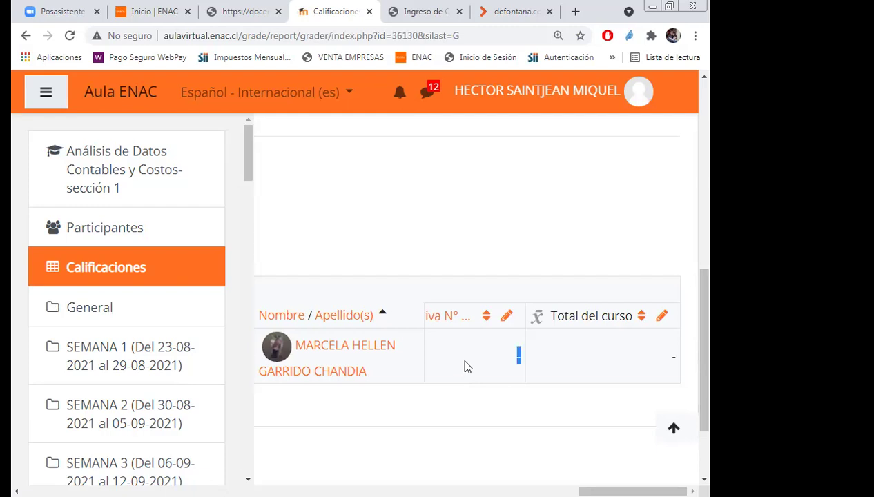
{"action": "left_click", "coordinate": [99, 272]}
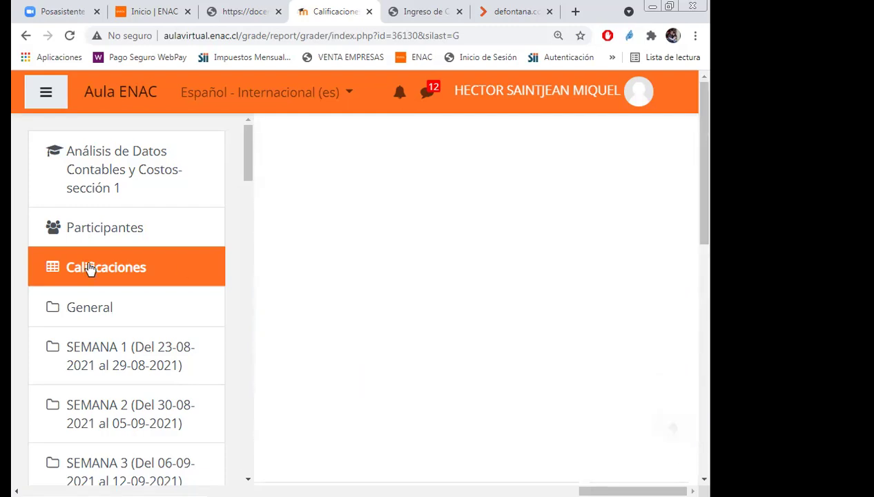
{"action": "left_click", "coordinate": [200, 271]}
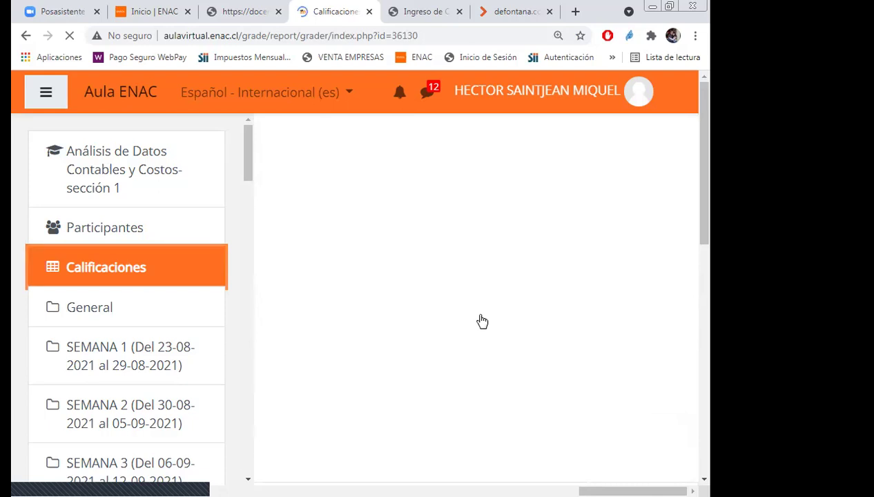
Go to the Análisis de Datos Contables y Costos-sección 1 course main page.
{"action": "left_click", "coordinate": [97, 187]}
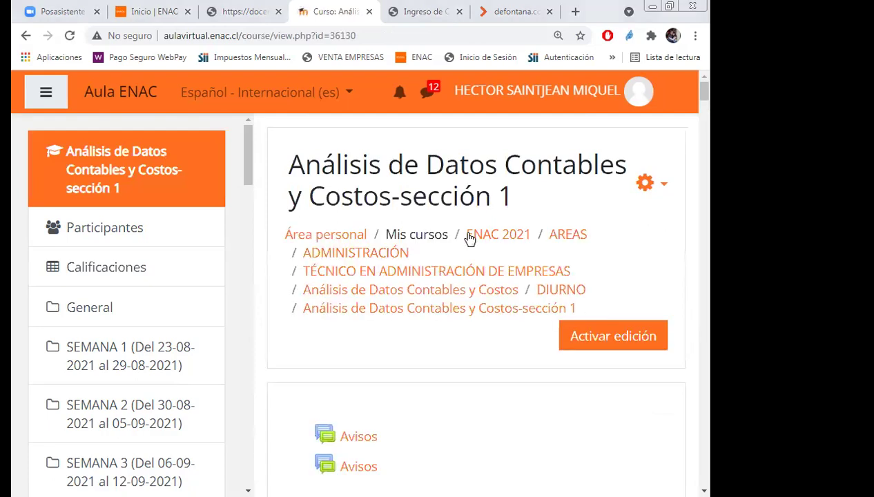
{"action": "scroll", "coordinate": [450, 414], "scroll_direction": "down", "scroll_amount": 8}
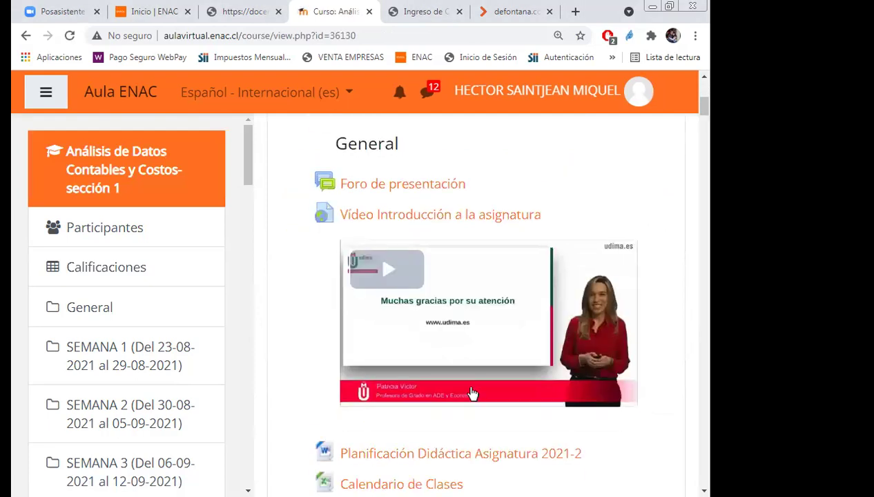
{"action": "scroll", "coordinate": [472, 393], "scroll_direction": "down", "scroll_amount": 5}
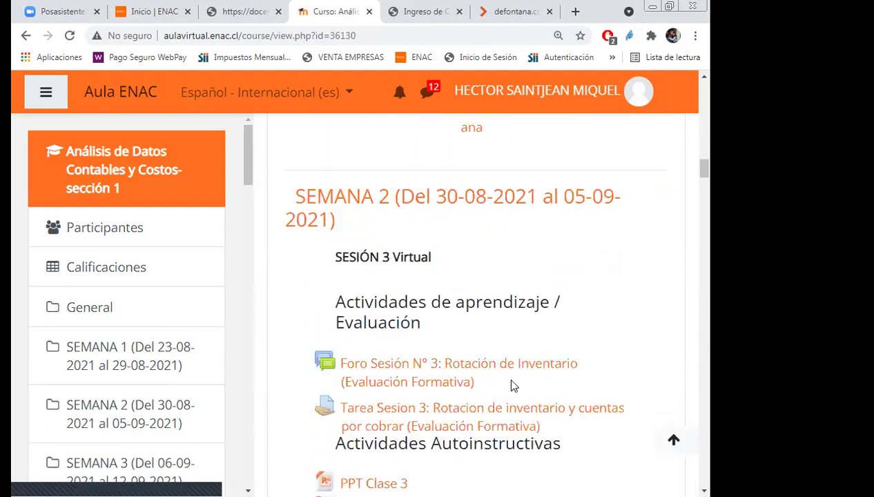
Open the Evaluación Sumativa N° 2 assignment under SEMANA 9.
{"action": "scroll", "coordinate": [511, 388], "scroll_direction": "down", "scroll_amount": 10}
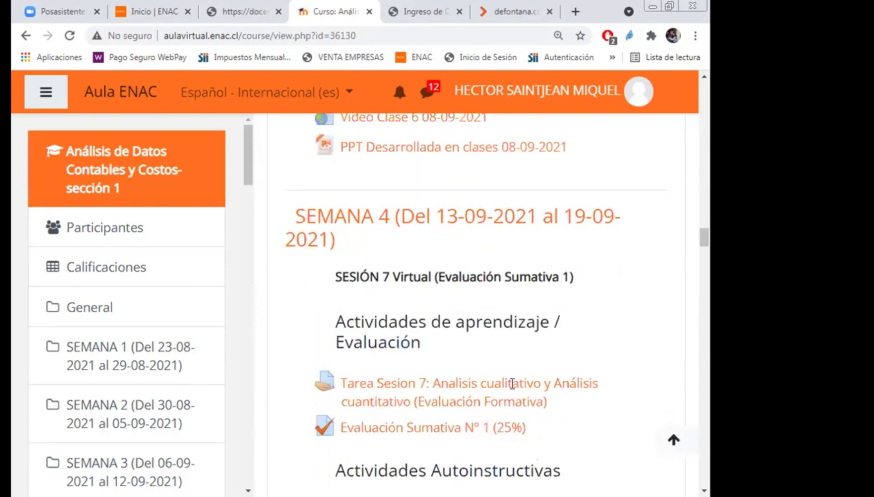
{"action": "scroll", "coordinate": [512, 390], "scroll_direction": "down", "scroll_amount": 10}
{"action": "scroll", "coordinate": [512, 391], "scroll_direction": "down", "scroll_amount": 4}
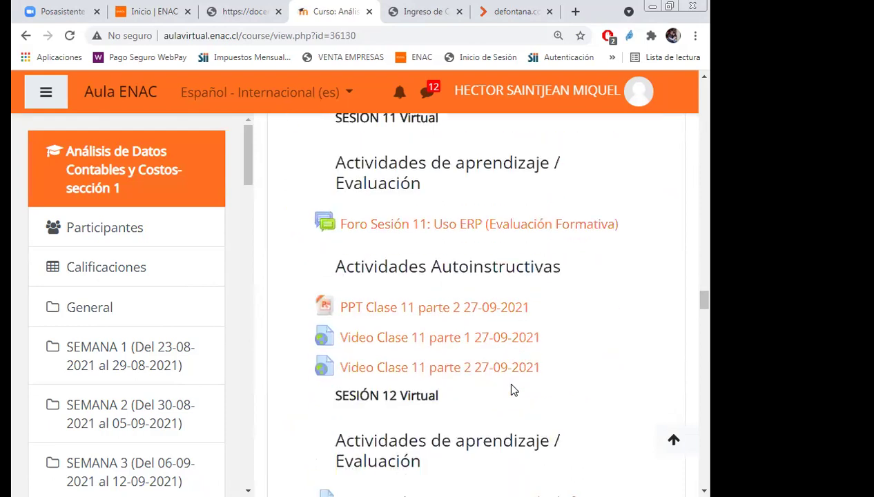
{"action": "scroll", "coordinate": [512, 390], "scroll_direction": "down", "scroll_amount": 15}
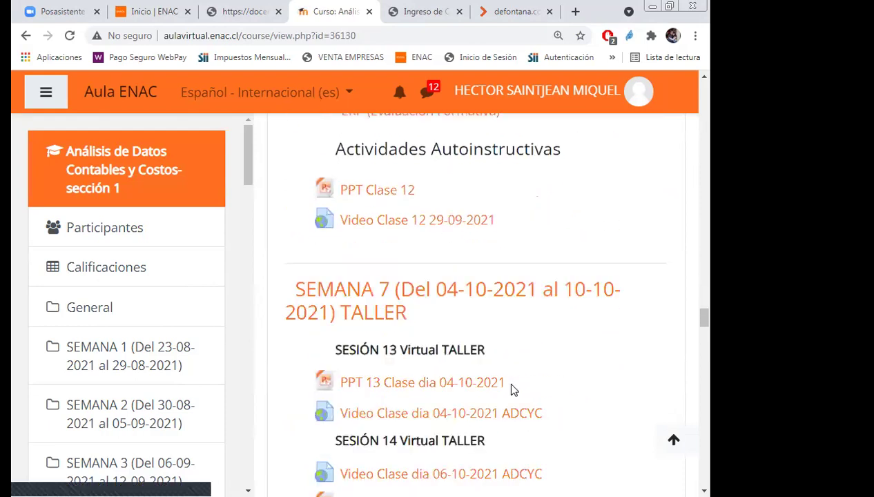
{"action": "scroll", "coordinate": [512, 391], "scroll_direction": "down", "scroll_amount": 9}
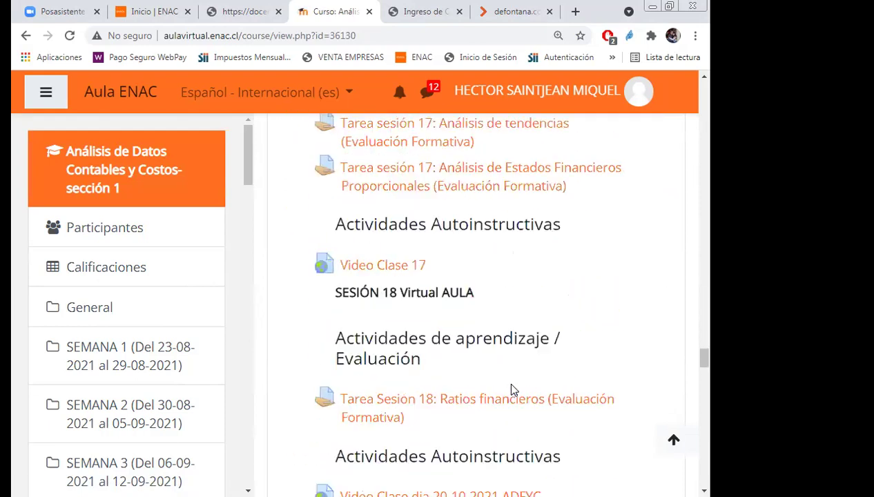
{"action": "scroll", "coordinate": [513, 391], "scroll_direction": "up", "scroll_amount": 4}
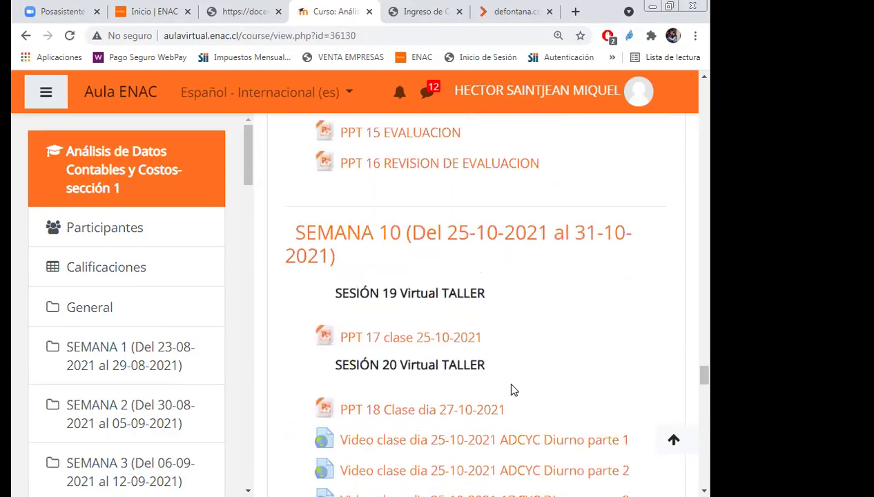
{"action": "scroll", "coordinate": [512, 391], "scroll_direction": "up", "scroll_amount": 5}
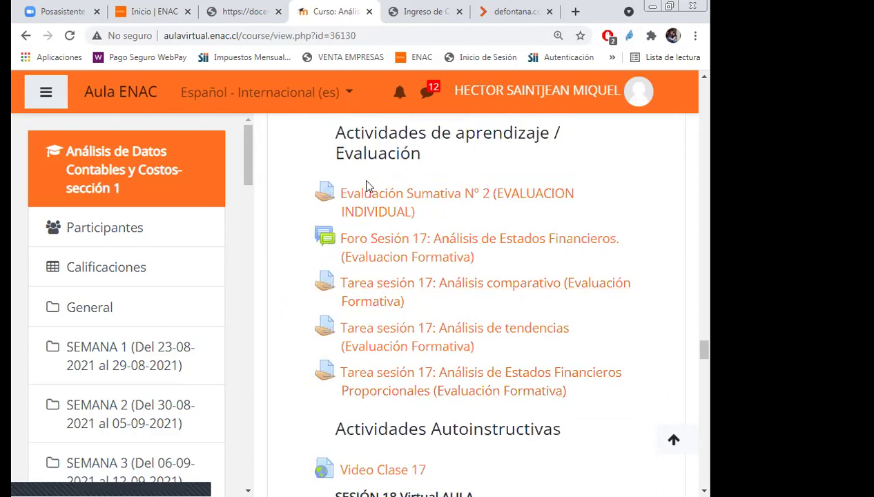
{"action": "left_click", "coordinate": [385, 200]}
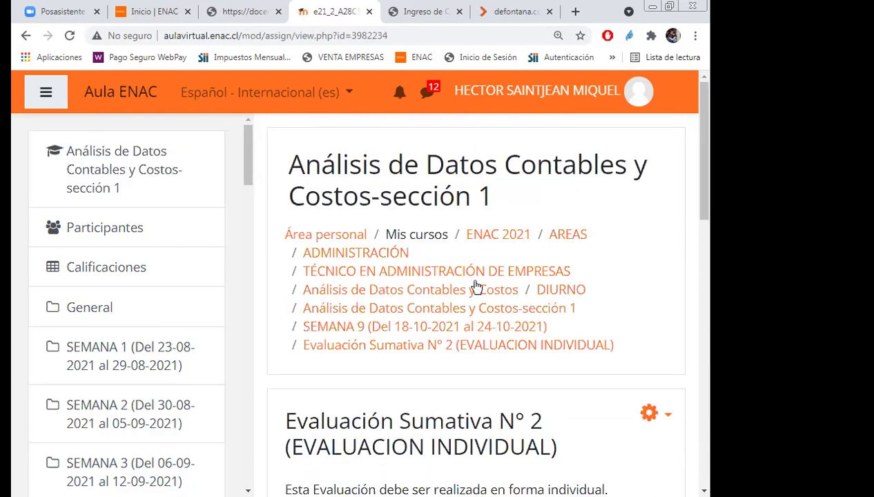
View all Evaluación Sumativa N° 2 submissions filtered to first name M and surname G.
{"action": "scroll", "coordinate": [477, 287], "scroll_direction": "down", "scroll_amount": 7}
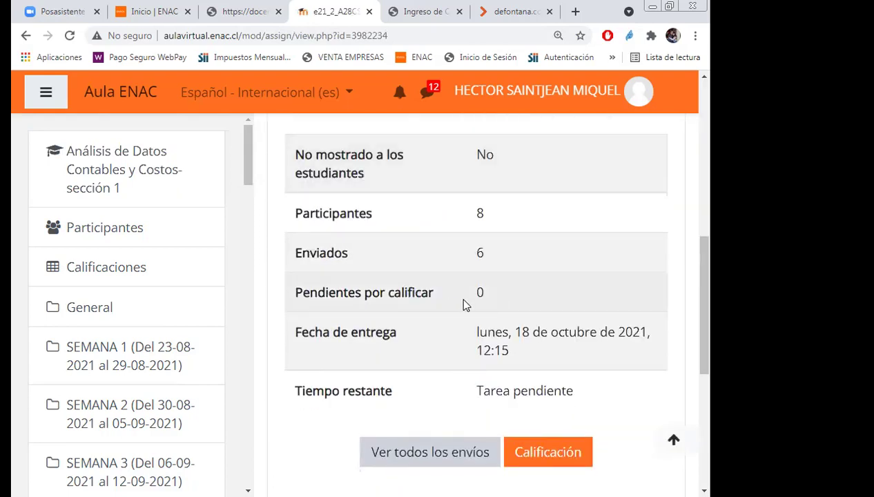
{"action": "scroll", "coordinate": [464, 295], "scroll_direction": "down", "scroll_amount": 2}
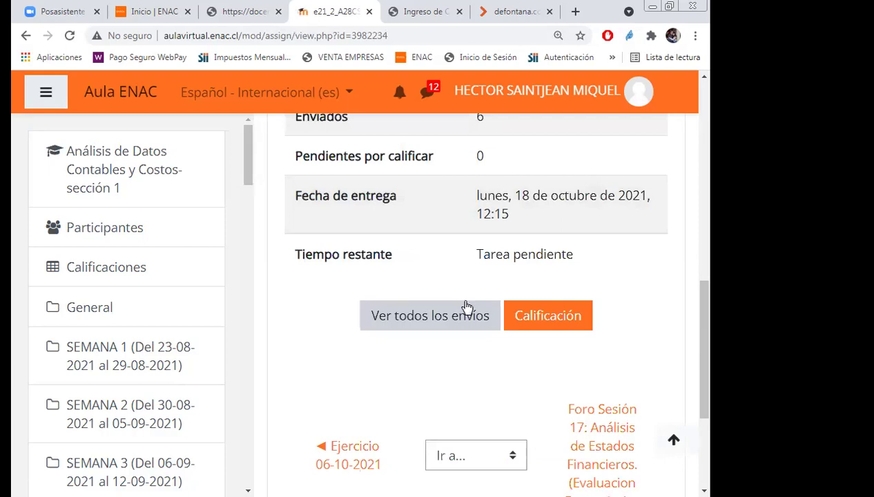
{"action": "left_click", "coordinate": [430, 316]}
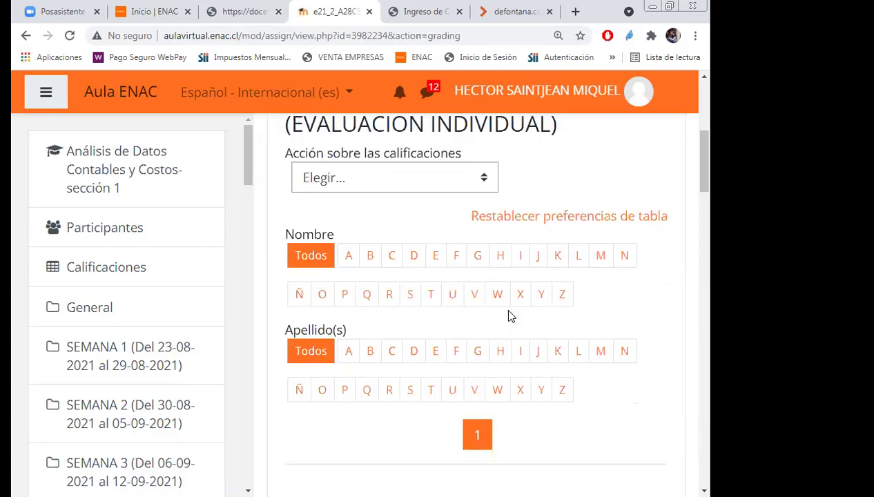
{"action": "left_click", "coordinate": [599, 261]}
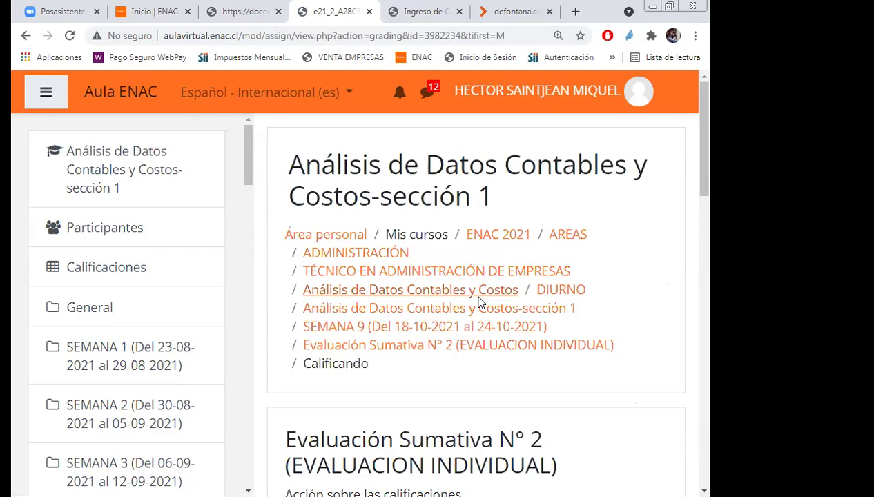
{"action": "scroll", "coordinate": [478, 361], "scroll_direction": "down", "scroll_amount": 5}
{"action": "left_click", "coordinate": [478, 353]}
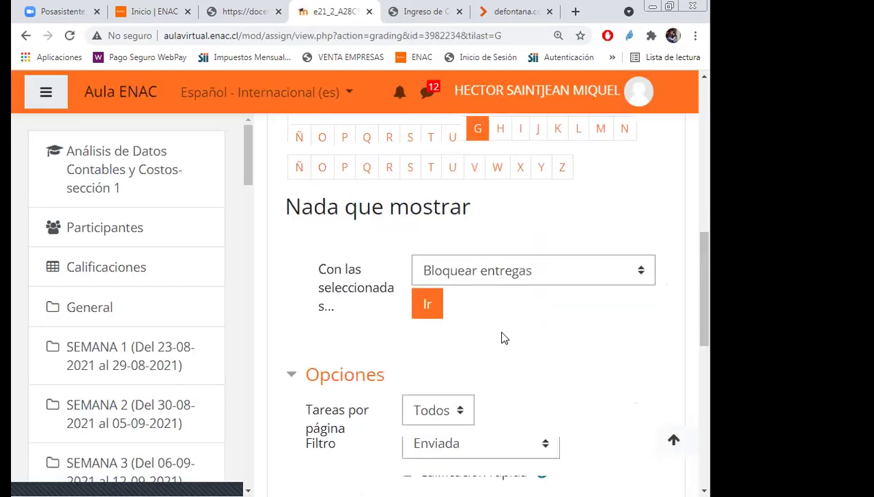
{"action": "scroll", "coordinate": [519, 348], "scroll_direction": "up", "scroll_amount": 3}
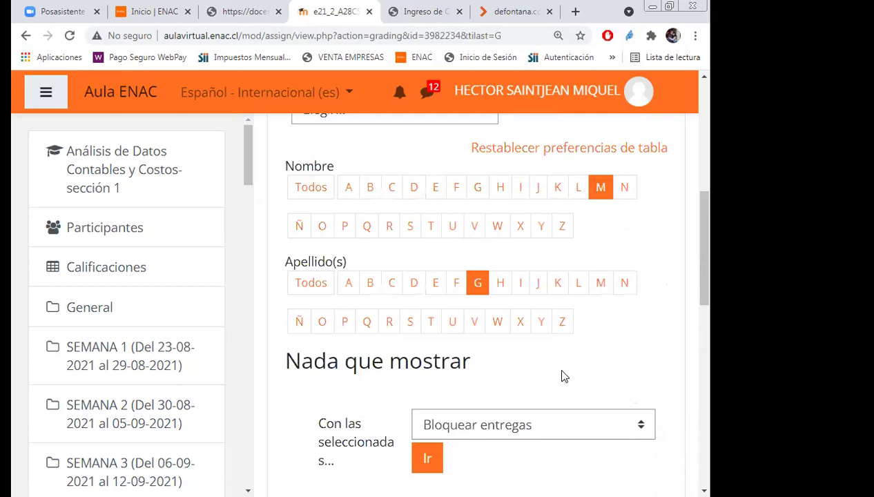